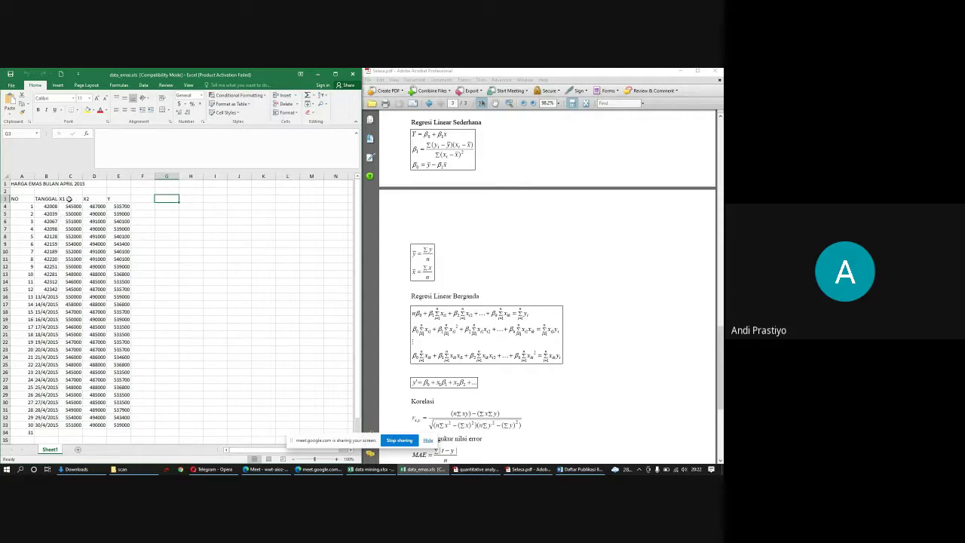
Step: Enter the first normal equation, nb0+b1x1+b2x2=y, as text in cell G3
click(68, 198)
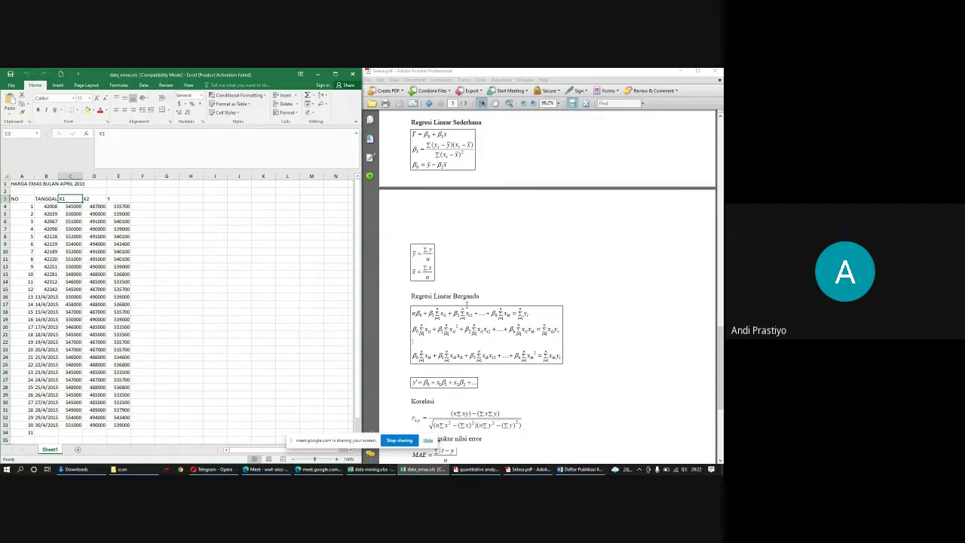
click(174, 199)
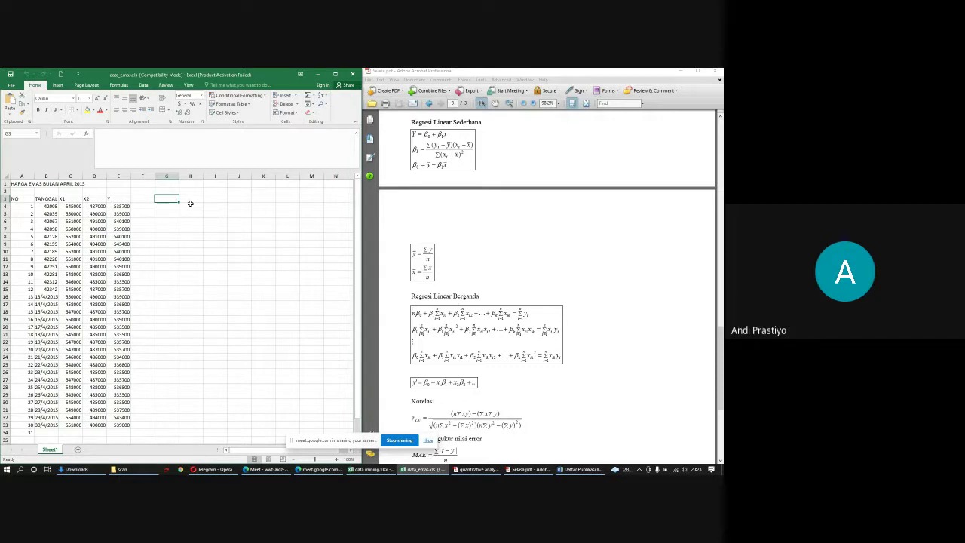
text(n)
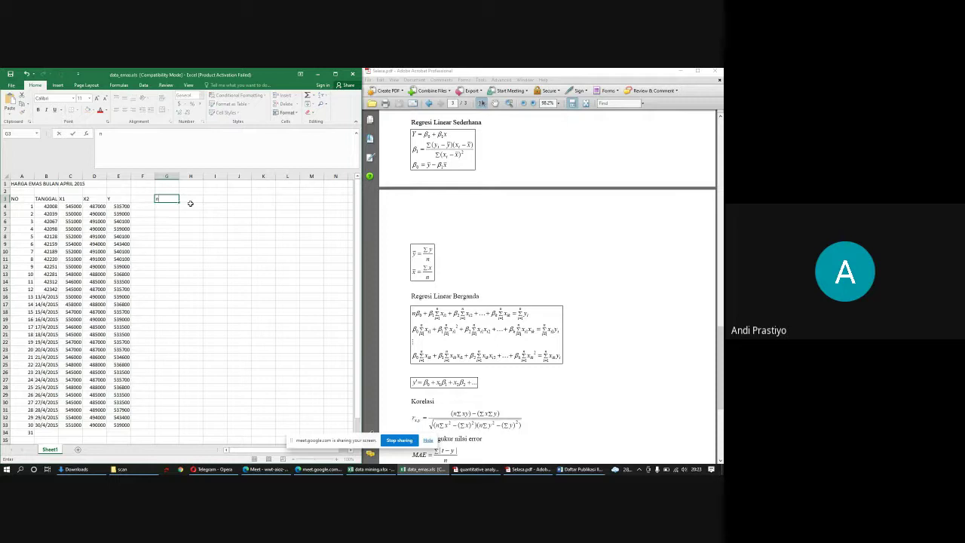
text(b0)
key(BackSpace)
text(b1x1+b2x)
text(2=y)
key(Return)
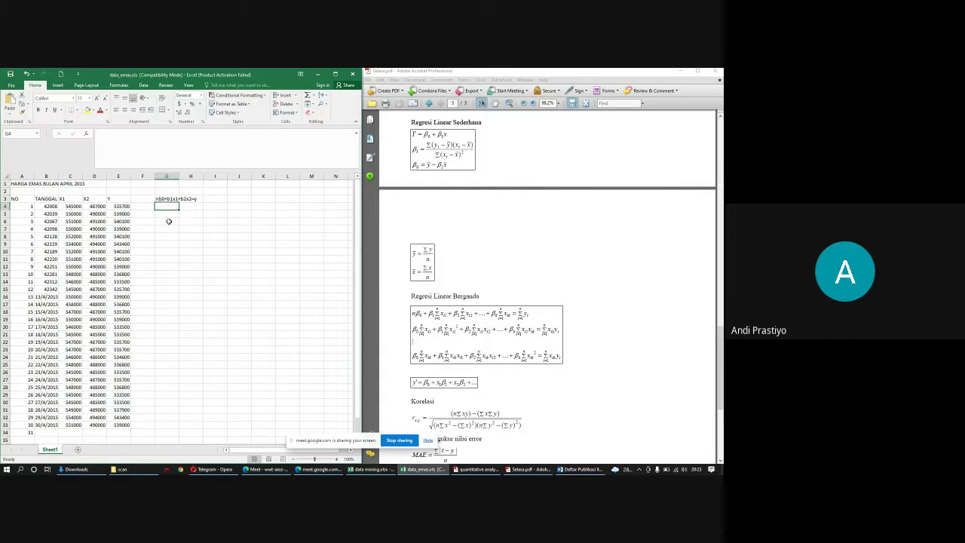
Step: Enter the second normal equation, b0x1+b1x1^2+b2x1x2=x1y, as text in cell G4
click(162, 199)
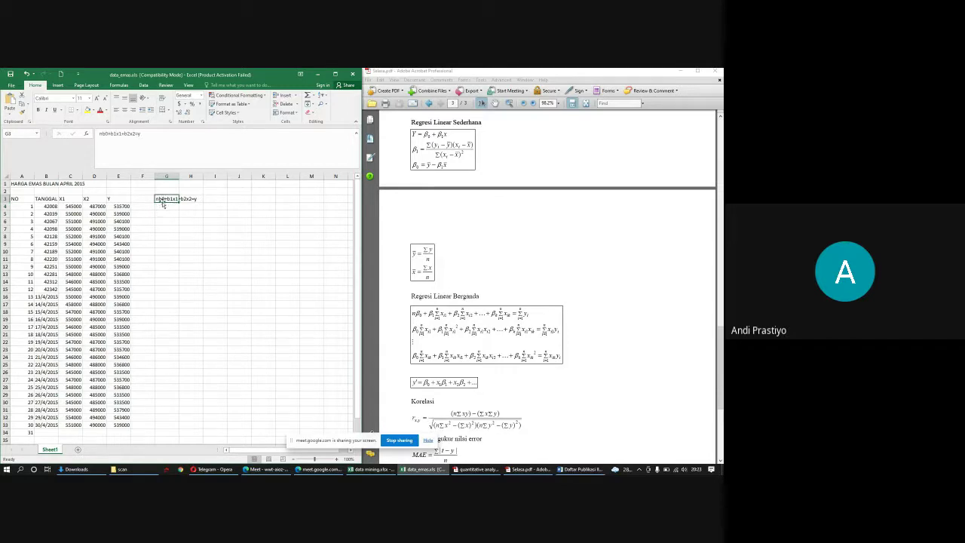
click(163, 205)
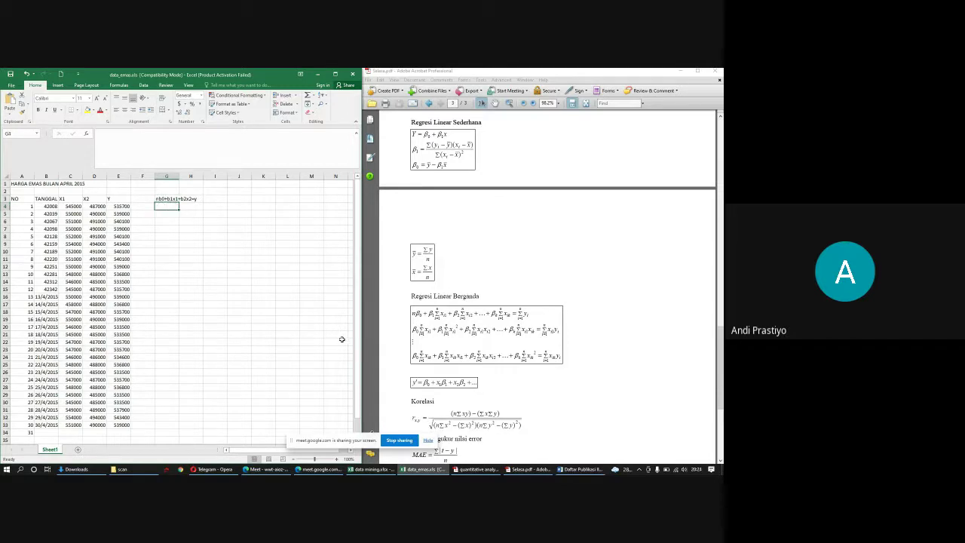
text(b0)
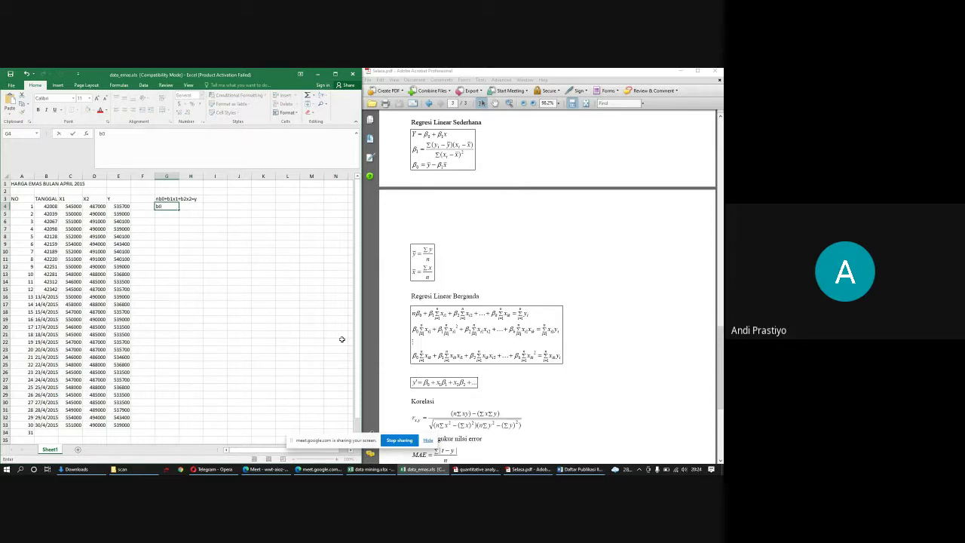
text(x1+b1x12)
key(BackSpace)
text(^2+b2x1x)
text(2x1x2)
text(=x)
text(1y)
key(Return)
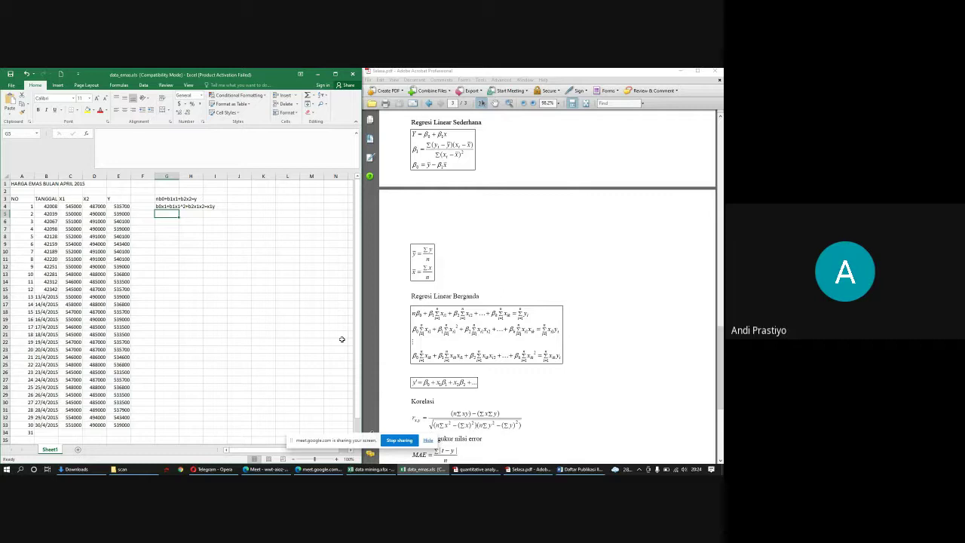
Step: Enter the third normal equation, b0x2+b1x1x2+b2x2^2=x2y, as text in cell G5
text(b)
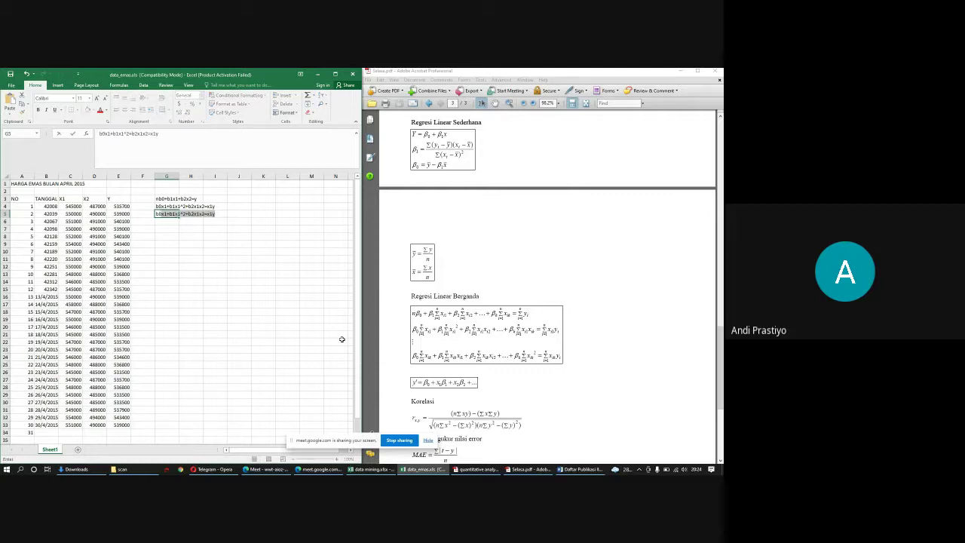
text(0x2)
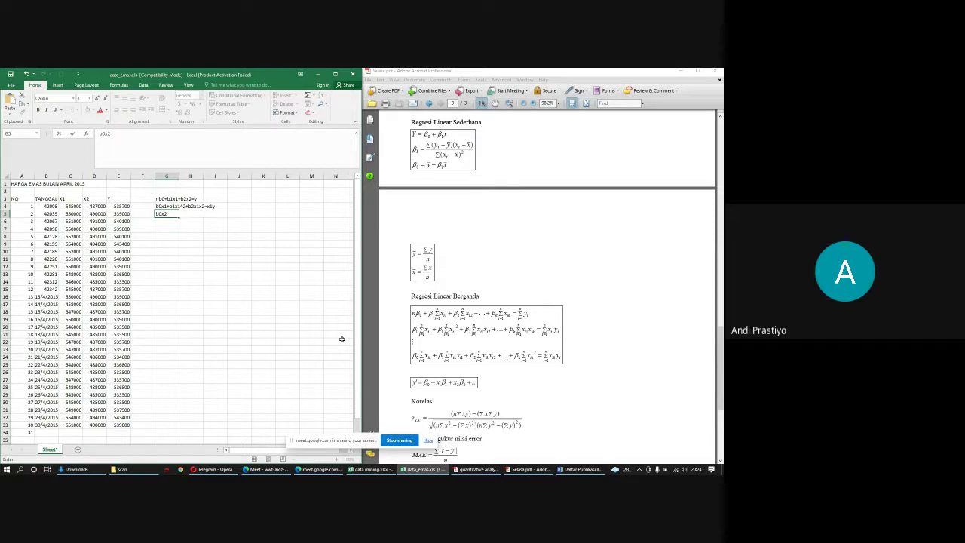
text(=)
text(b)
text(1x2)
key(BackSpace)
text(1x2+b2x2^2=x2y)
key(Return)
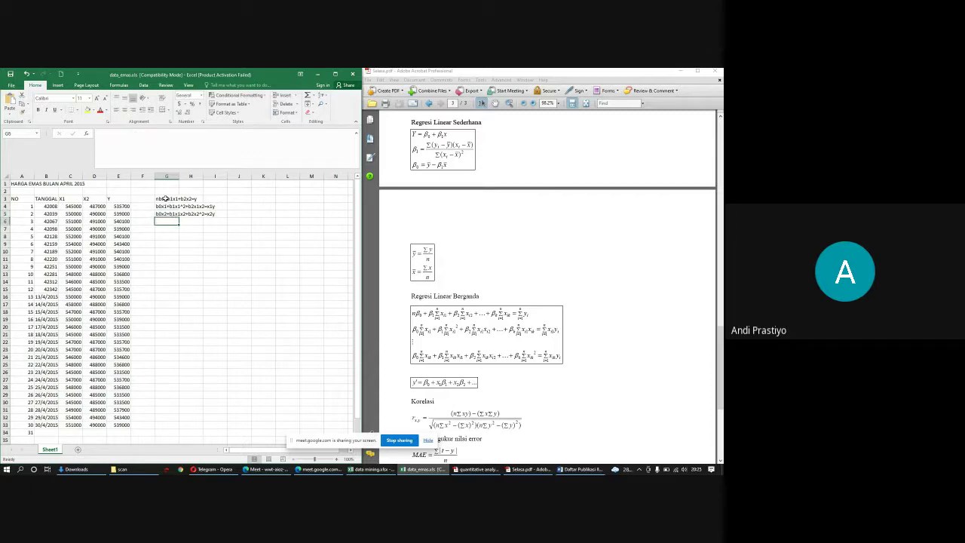
Step: Enter the prediction equation y'=b0+b1x1+b2x2 as text in cell G7, below the three normal equations
drag(165, 199, 168, 214)
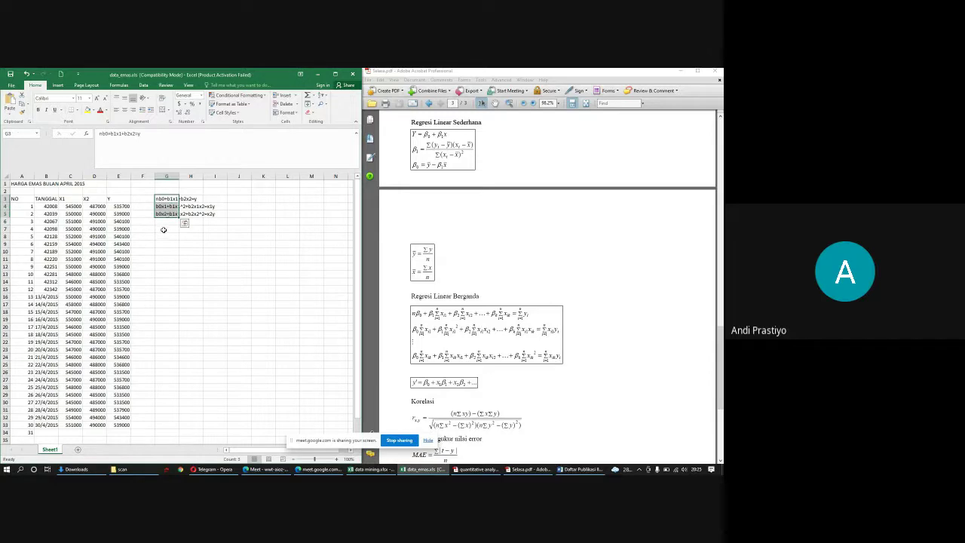
click(164, 230)
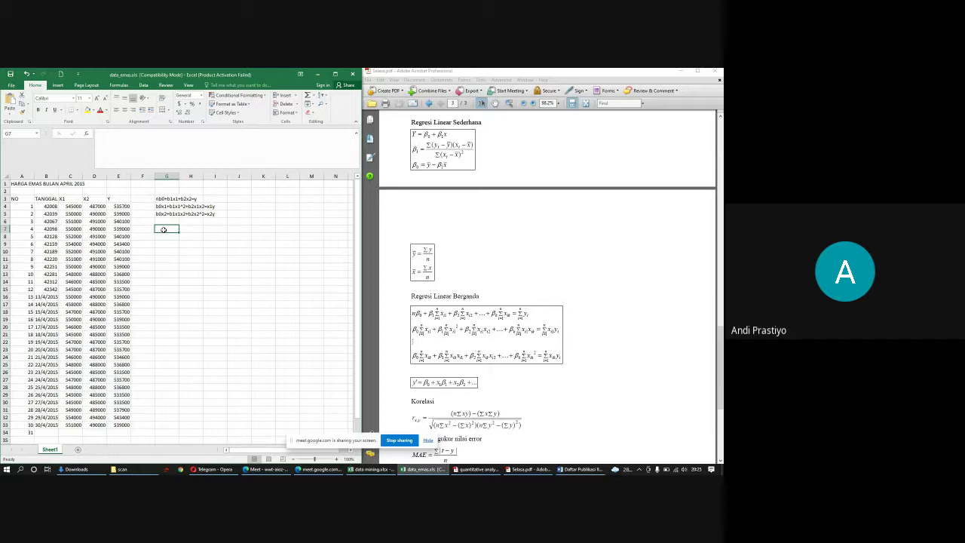
text(y)
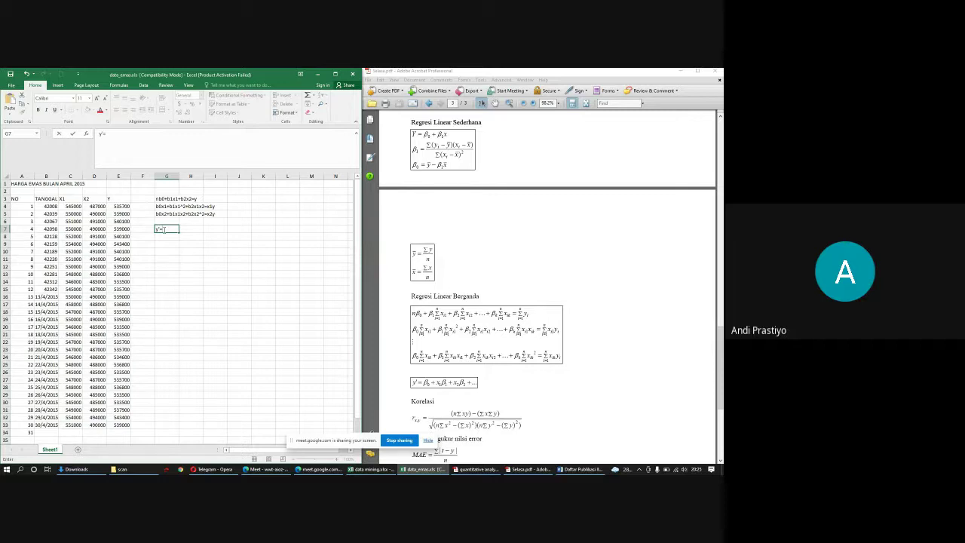
text('=b0+b1x1+b2x2)
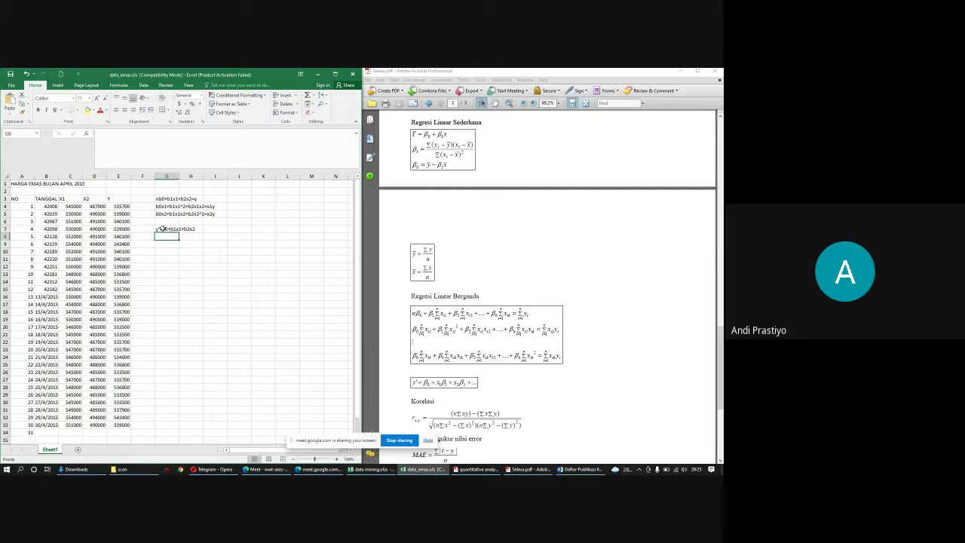
click(162, 229)
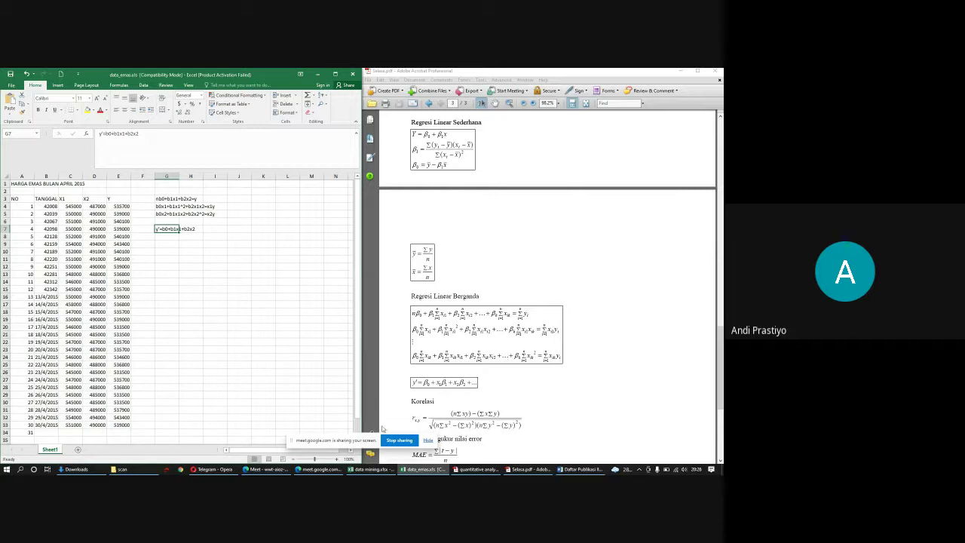
Step: Switch to quantitative analysis for management.pdf and examine the SSR, SSE and SST formulas in the regression chapter
click(475, 469)
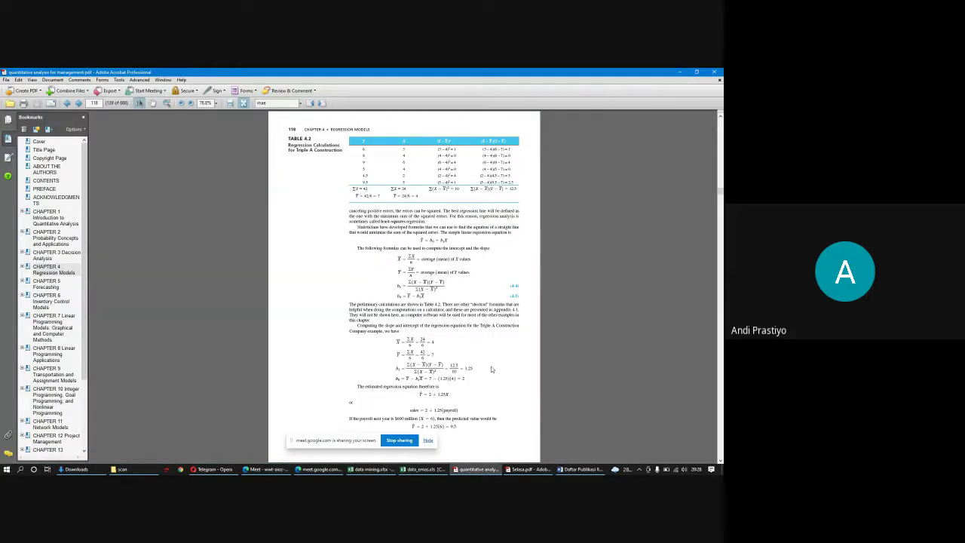
scroll(492, 369, down, 2)
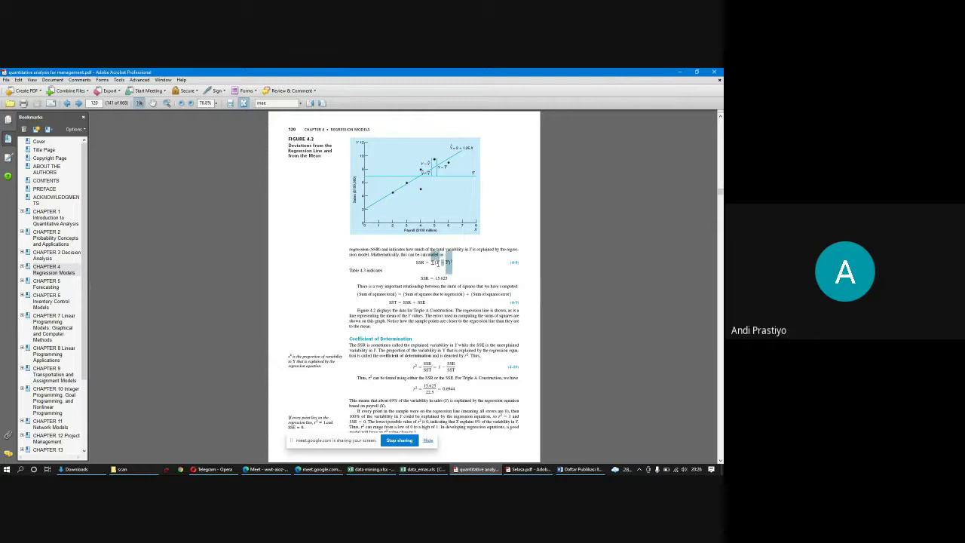
drag(433, 262, 442, 251)
click(557, 296)
key(Left)
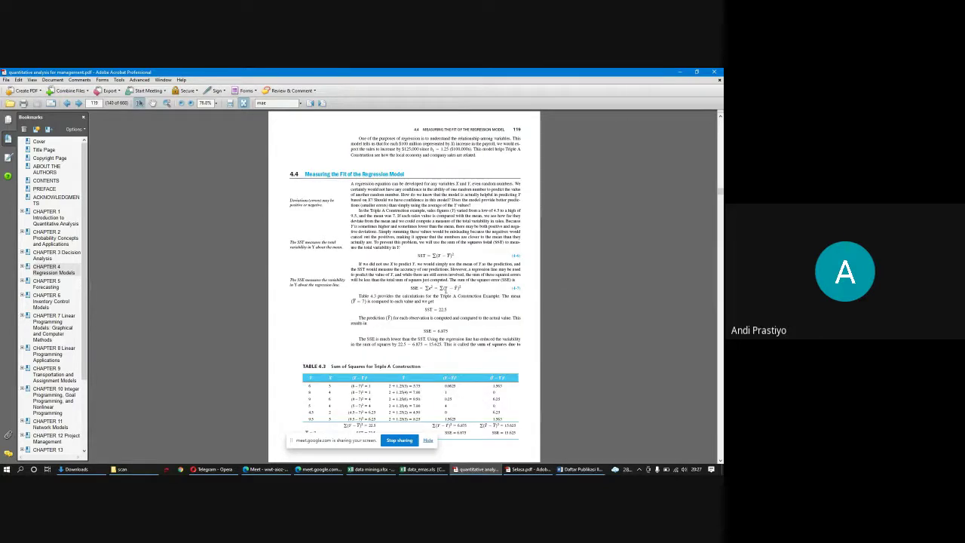
drag(437, 289, 463, 288)
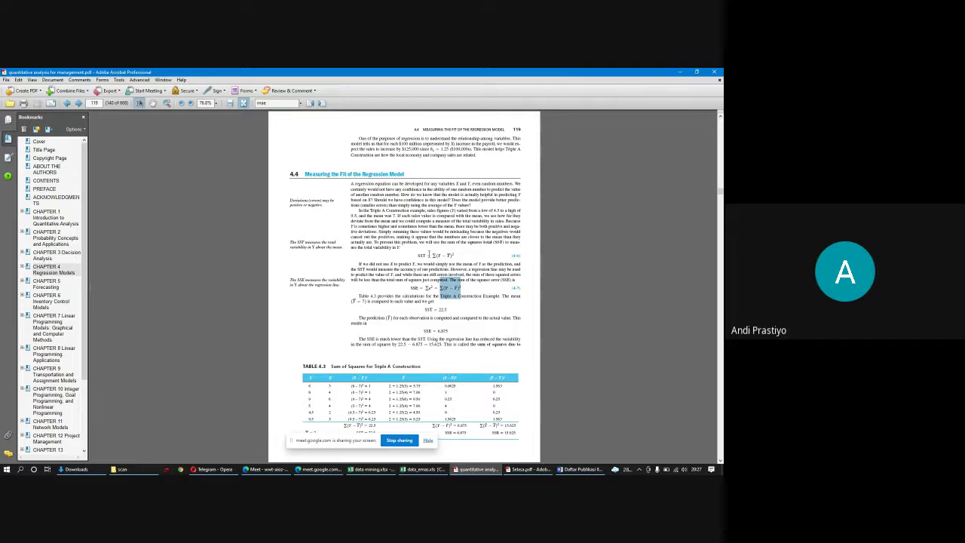
drag(430, 255, 455, 255)
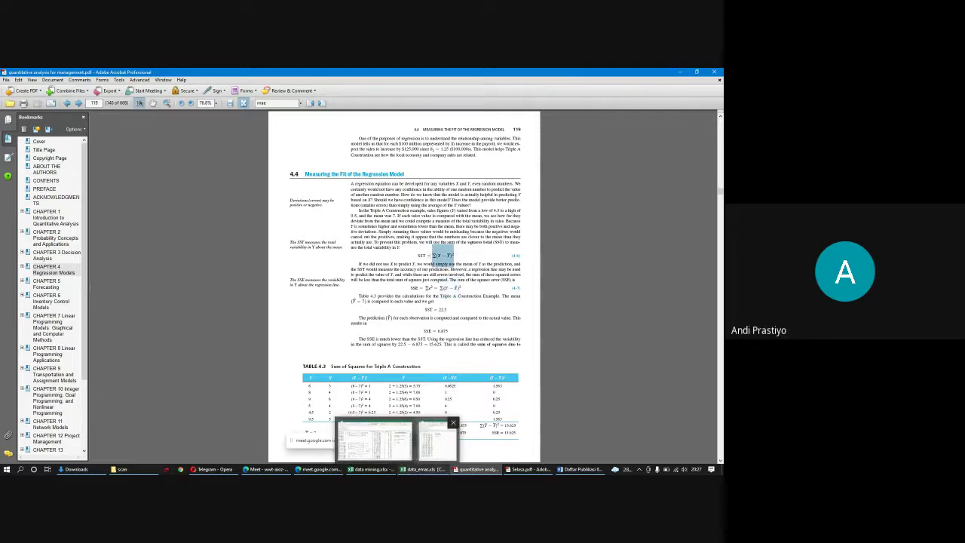
Step: Return to data_emas.xls with Selasa.pdf alongside and count the X1 data entries in cell J3 with COUNTA
click(425, 469)
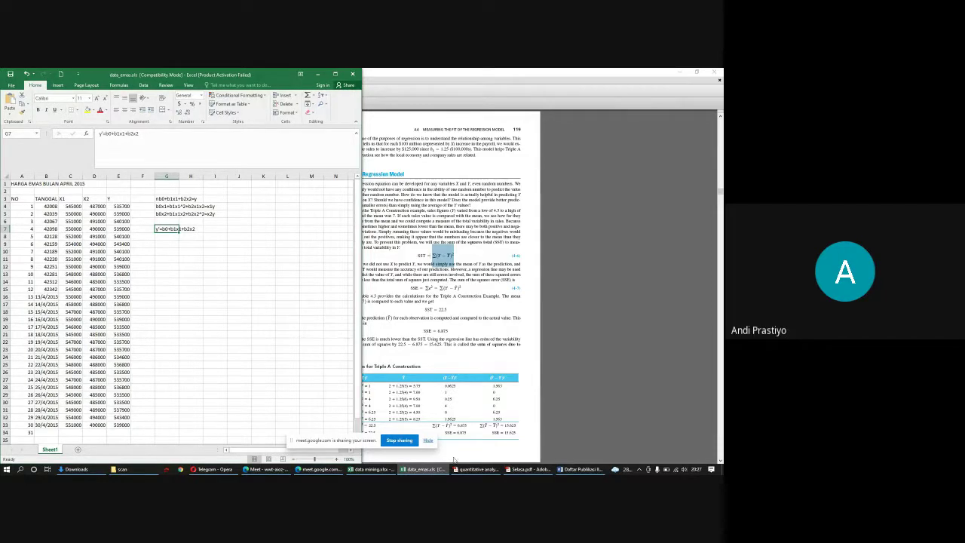
click(519, 470)
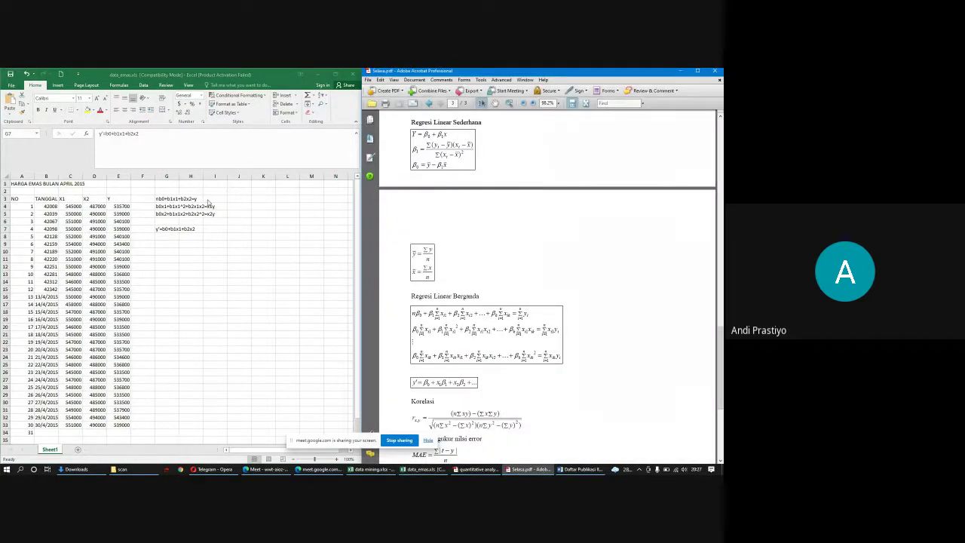
click(162, 433)
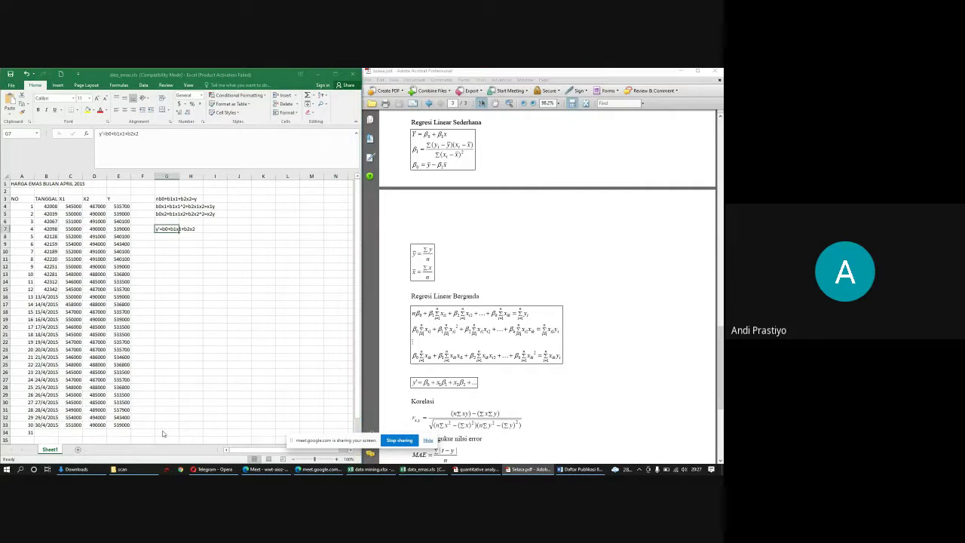
click(236, 197)
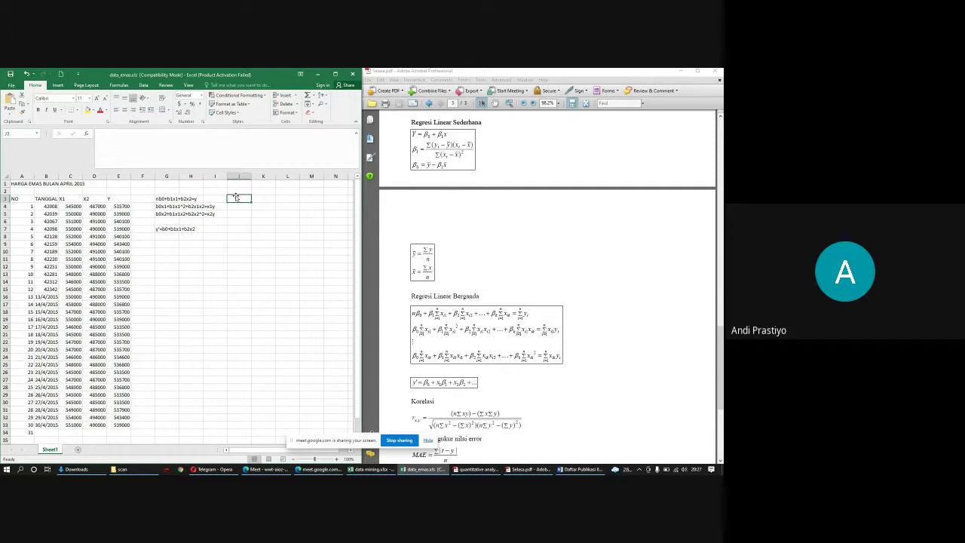
text(=coun)
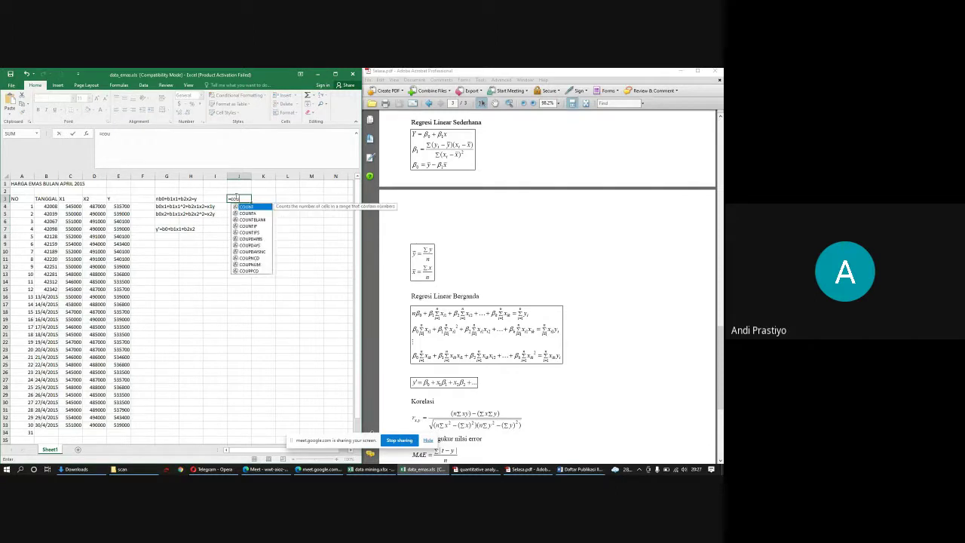
double_click(248, 213)
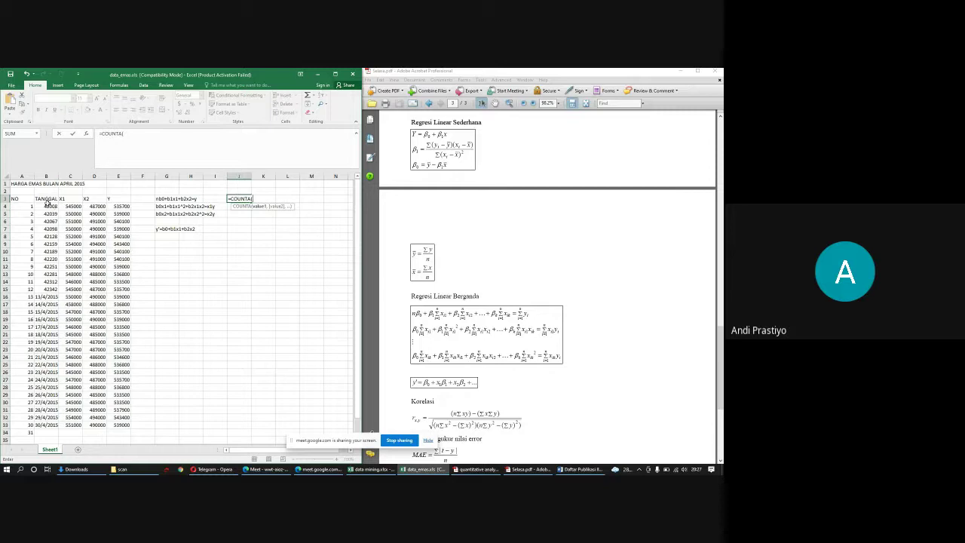
drag(70, 206, 70, 426)
key(Return)
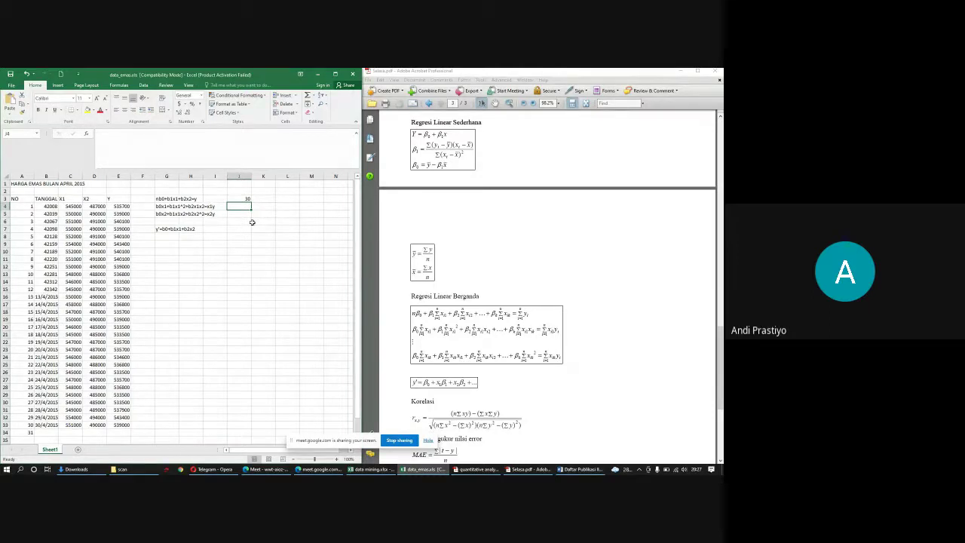
Step: Label cell B35 "jumlah" and total the X1 column in C35 with SUM over C3:C33
click(51, 440)
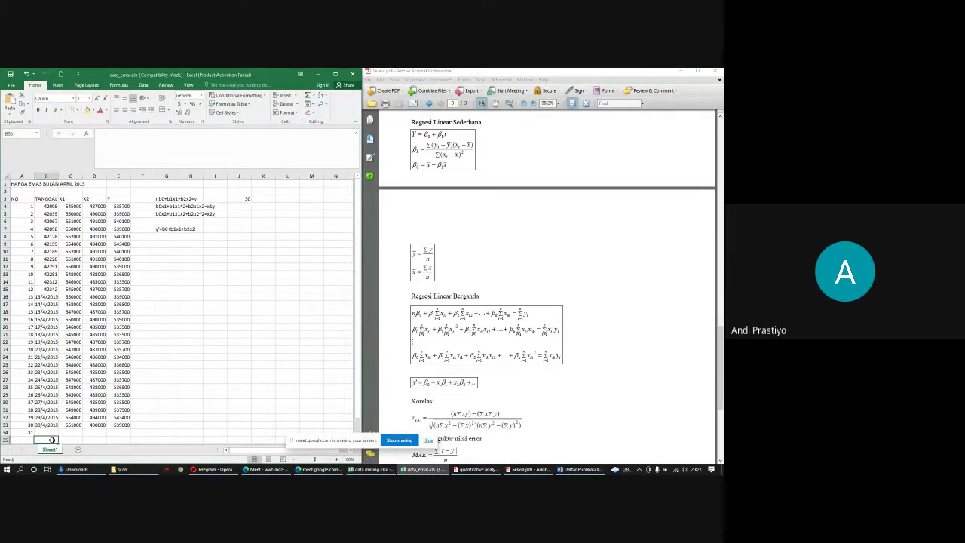
text(jumlah)
key(Tab)
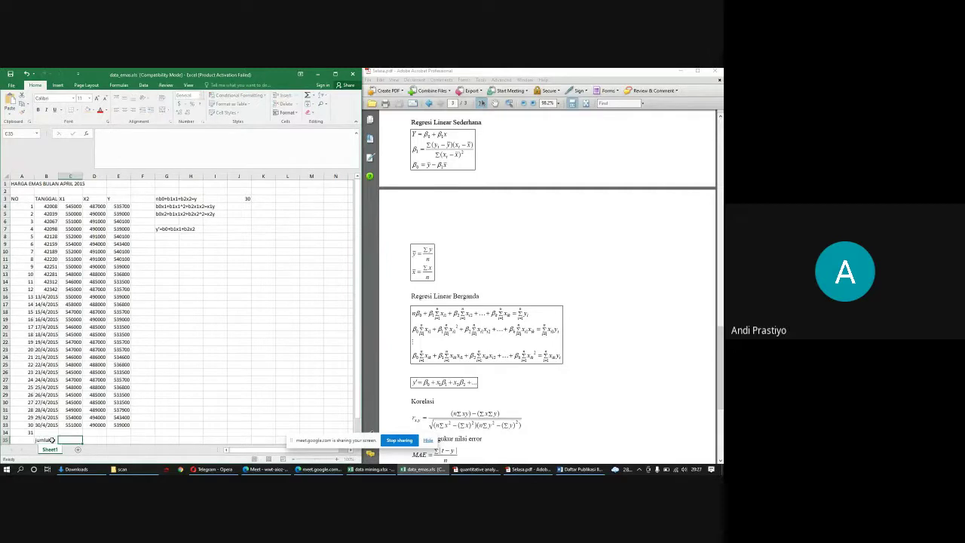
text(=SUM()
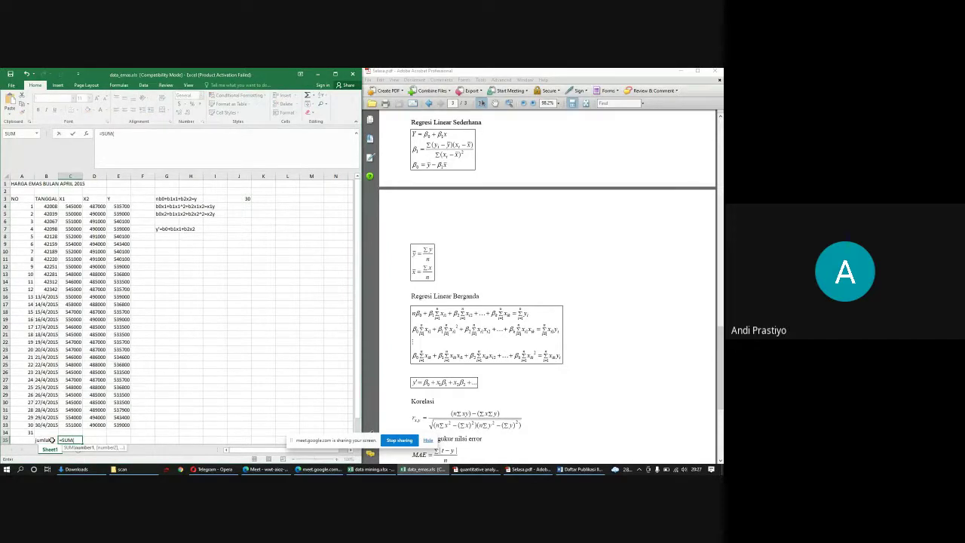
key(Up)
key(Up)
key(ctrl+shift+Up)
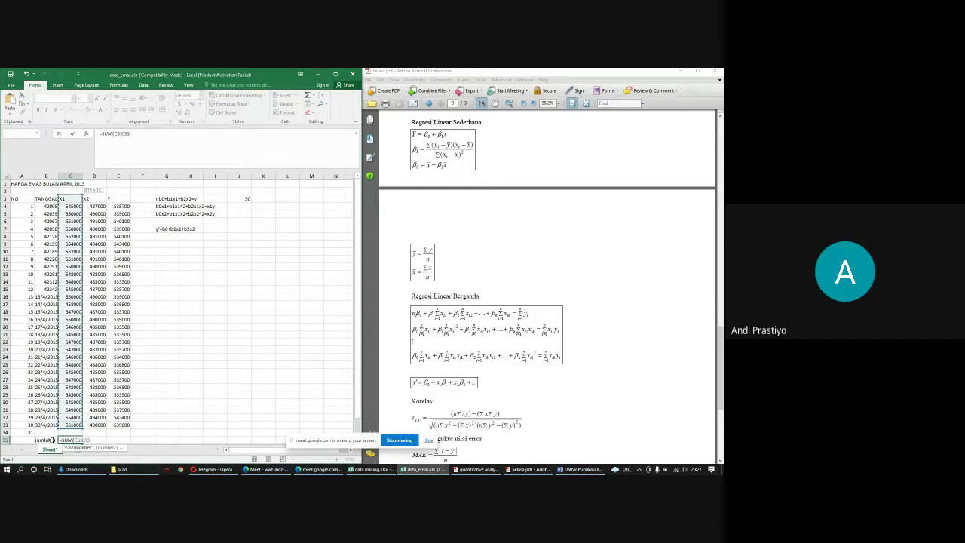
key(Tab)
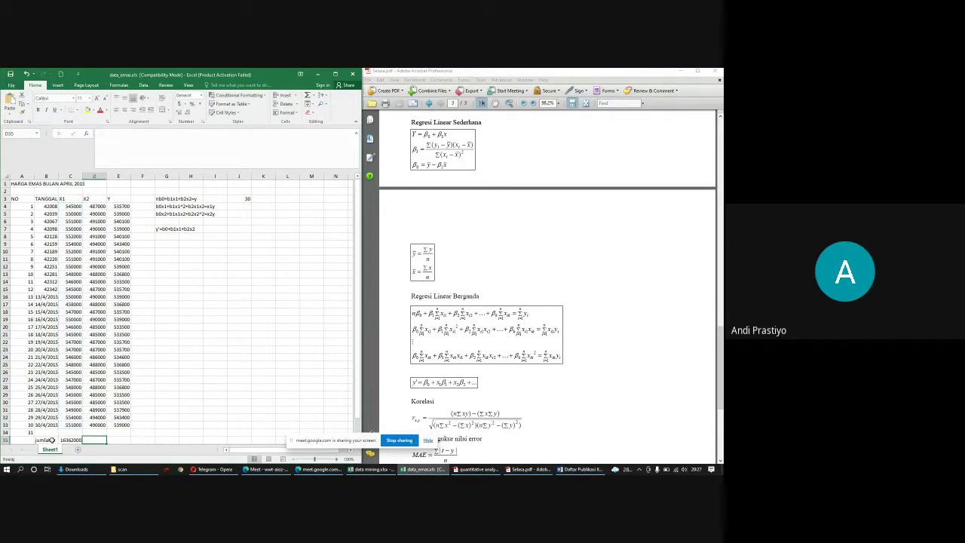
Step: Total the X2 column in D35 with SUM over D4:D33 and copy the formula to E35 for the Y column
text(=SUM()
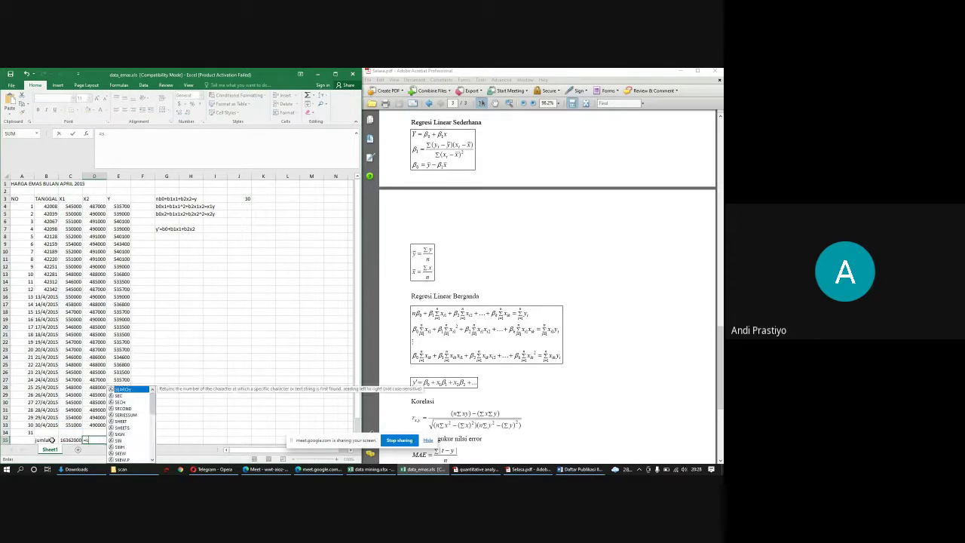
key(Up)
key(Up)
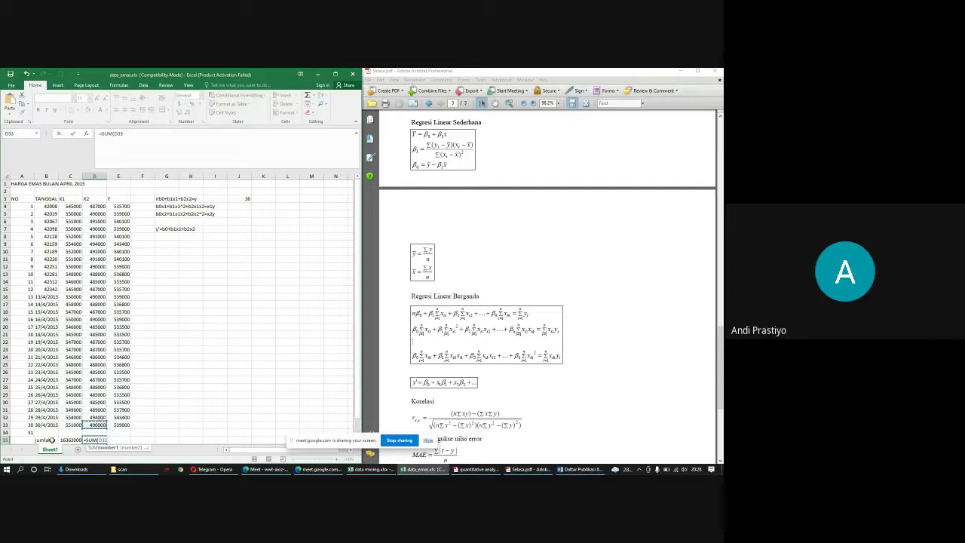
key(ctrl+shift+Up)
key(shift+Down)
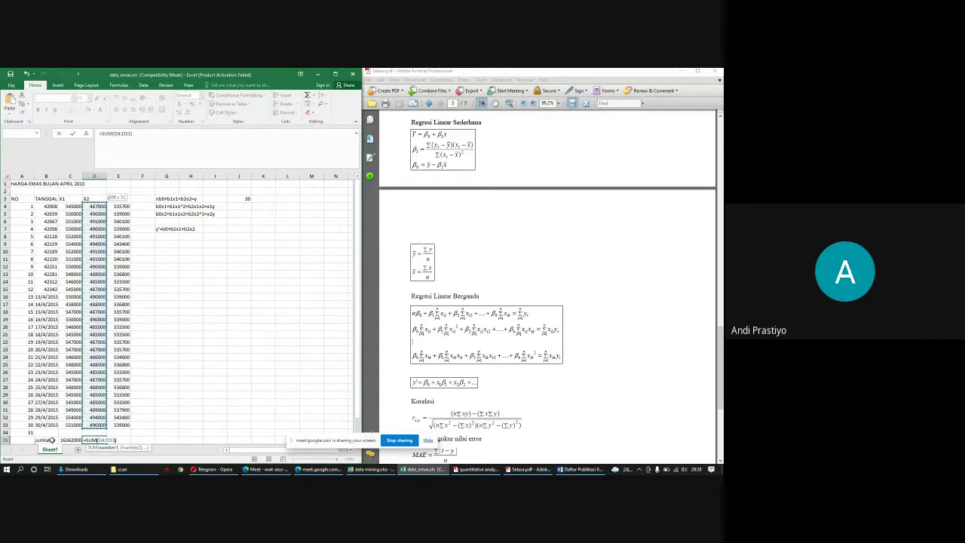
key(Tab)
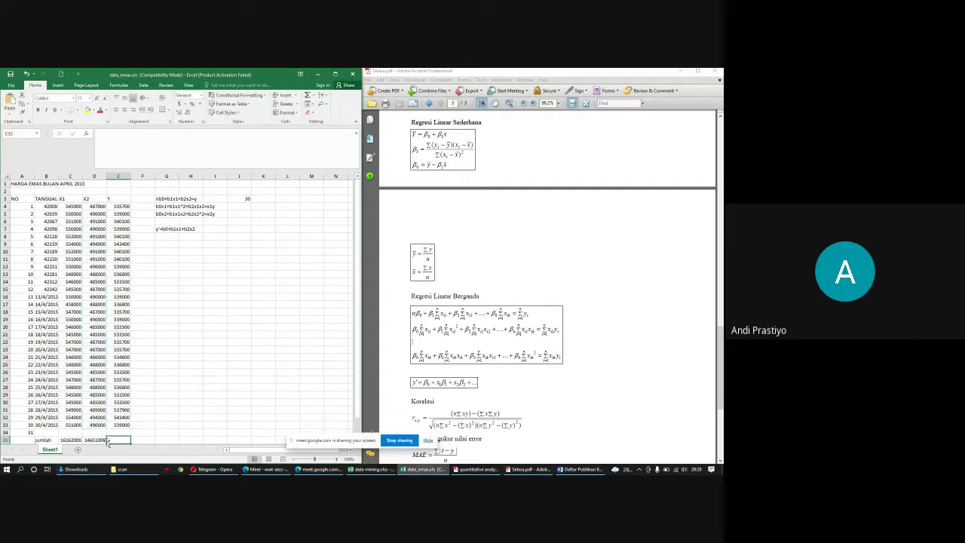
click(97, 440)
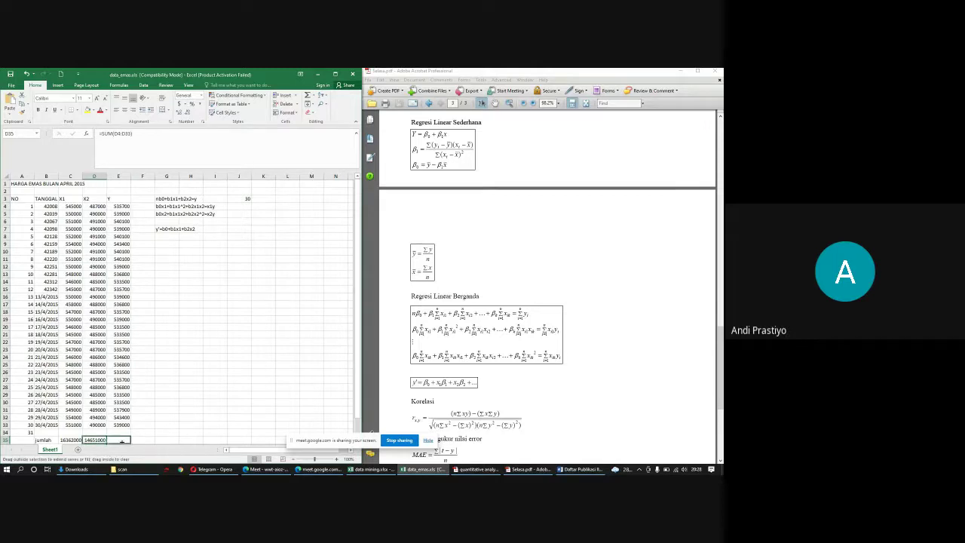
drag(122, 443, 125, 442)
click(189, 407)
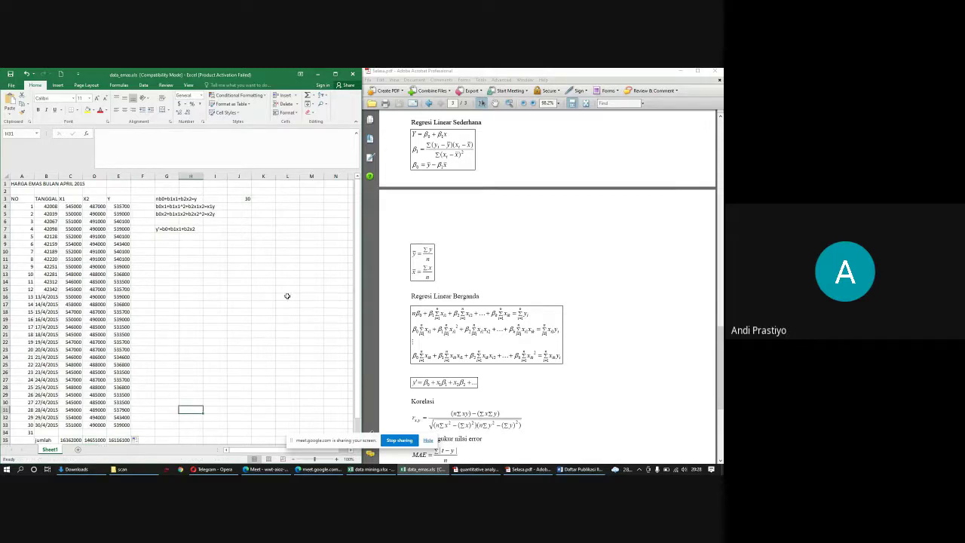
Step: Move the Keterangan note block below the totals down so that it starts in cell A38
scroll(359, 292, down, 1)
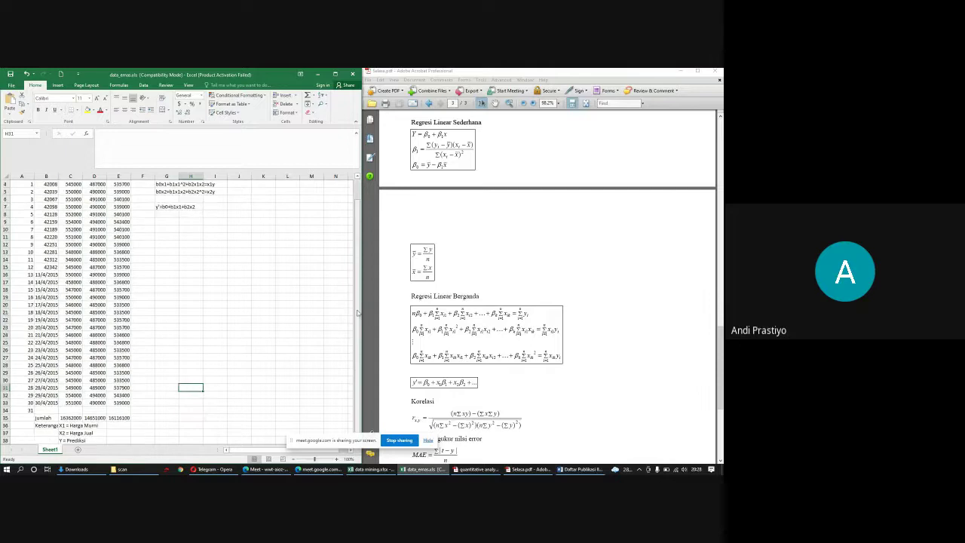
drag(43, 427, 58, 444)
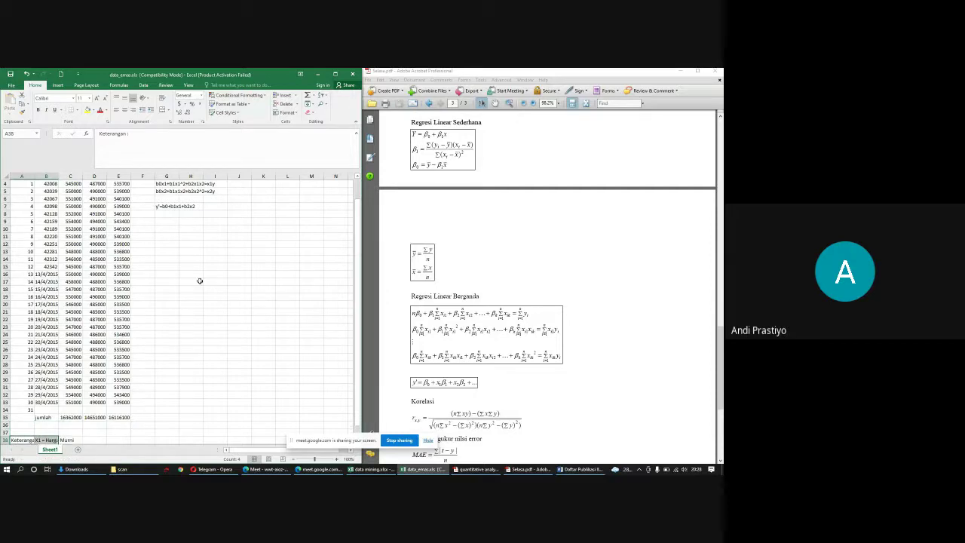
scroll(359, 254, up, 1)
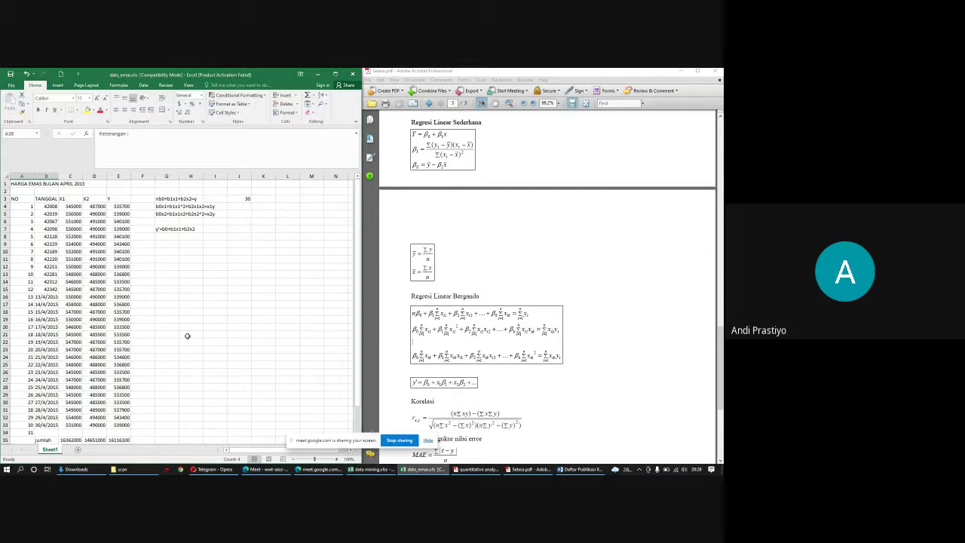
Step: Head cell K3 "x1^2" and square the first X1 value with =C4^2 in K4
click(265, 199)
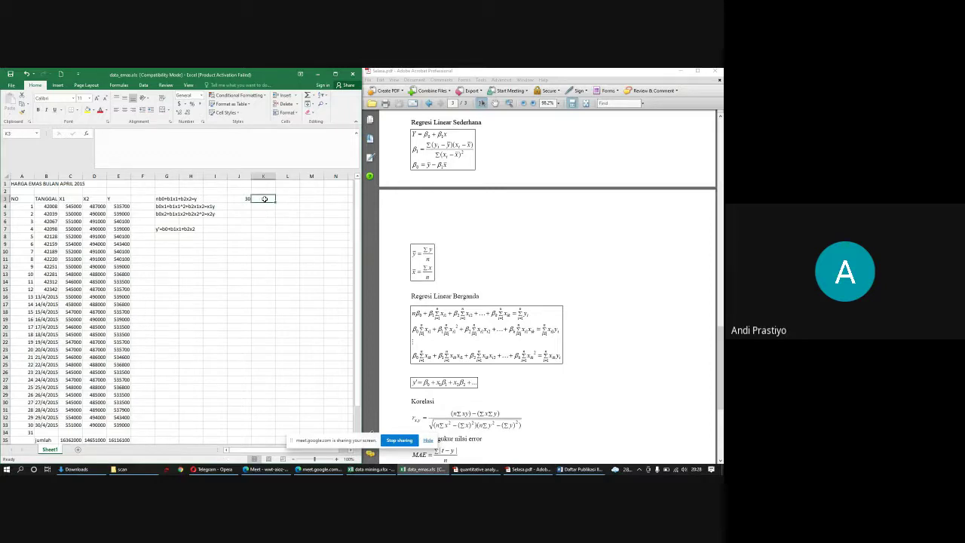
text(x1^2)
key(Return)
text(=)
click(77, 205)
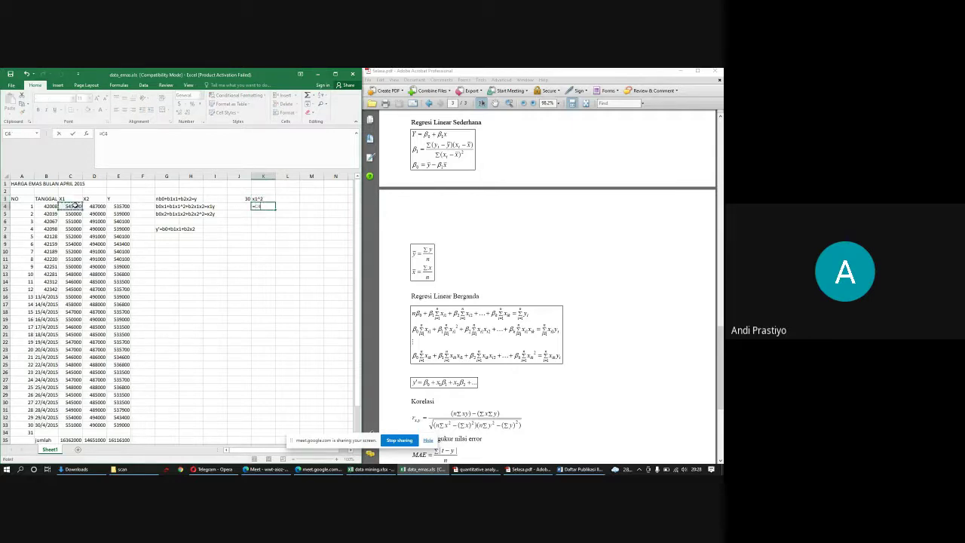
text(^2)
key(Return)
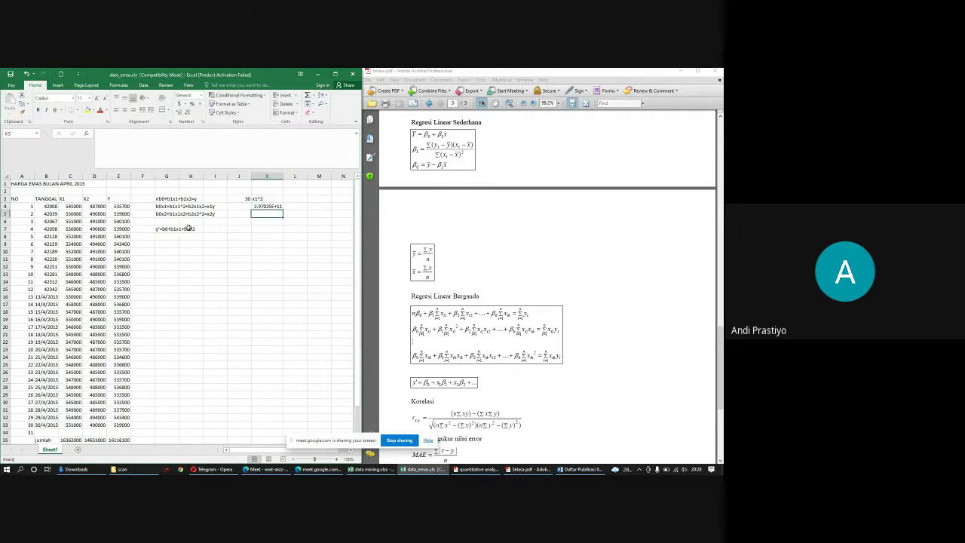
Step: Fill the x1^2 formula from K4 down to K33 and widen column K
click(270, 206)
drag(284, 211, 276, 427)
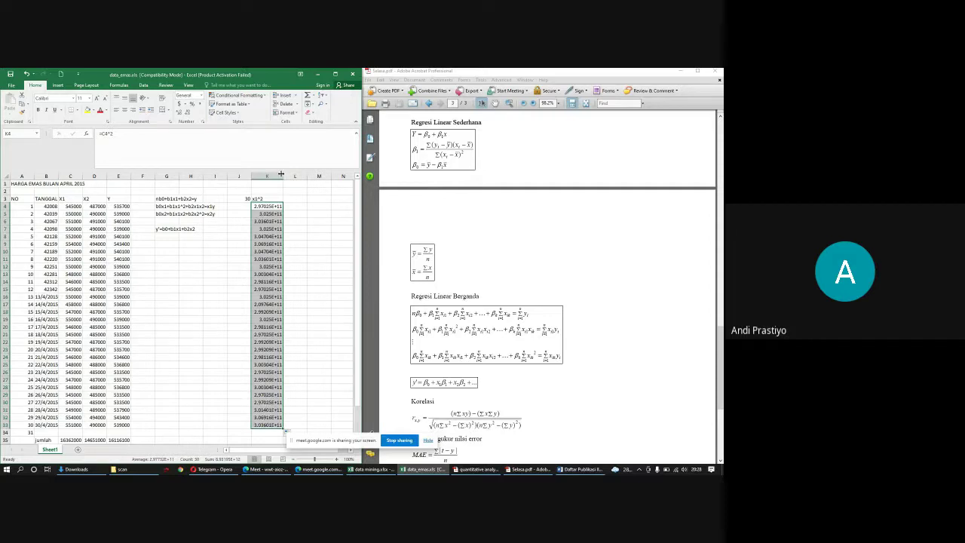
drag(283, 175, 297, 175)
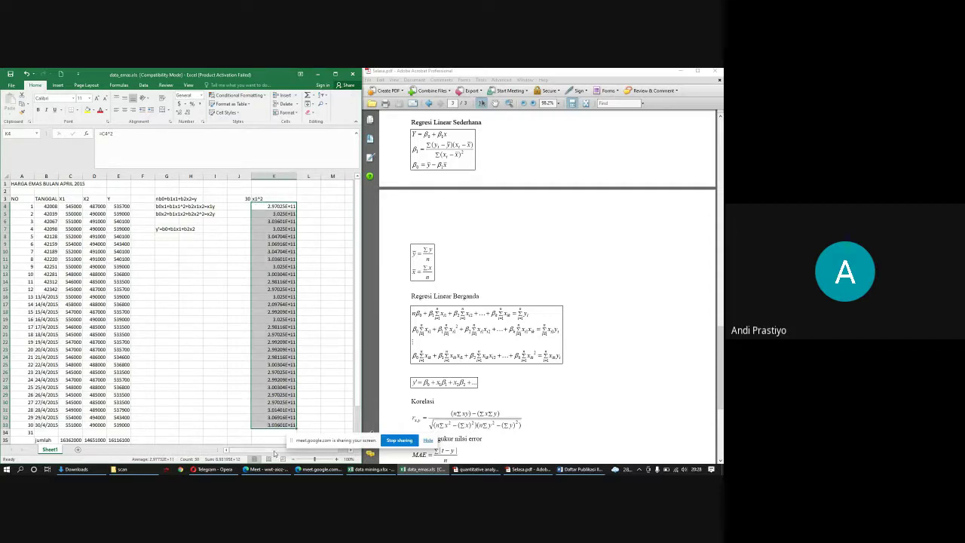
Step: Check the multiple regression equations in Selasa.pdf and head cell L3 of data_emas.xls "x1.x2"
scroll(280, 454, right, 1)
scroll(278, 405, right, 1)
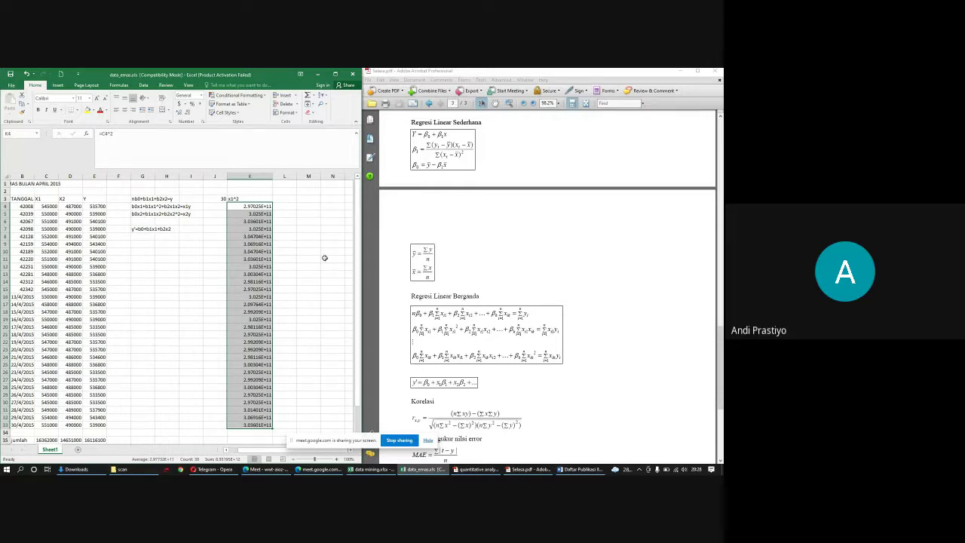
drag(413, 313, 559, 356)
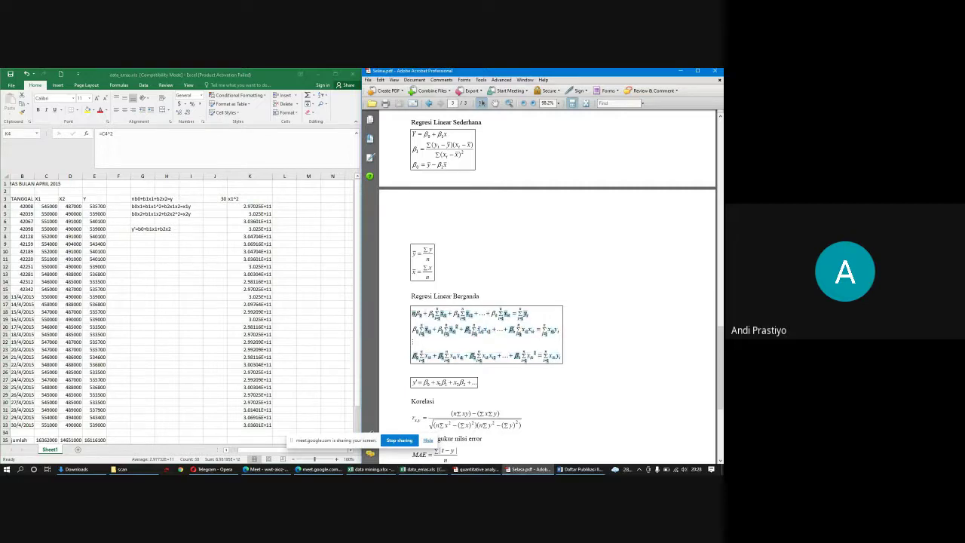
click(559, 356)
click(281, 198)
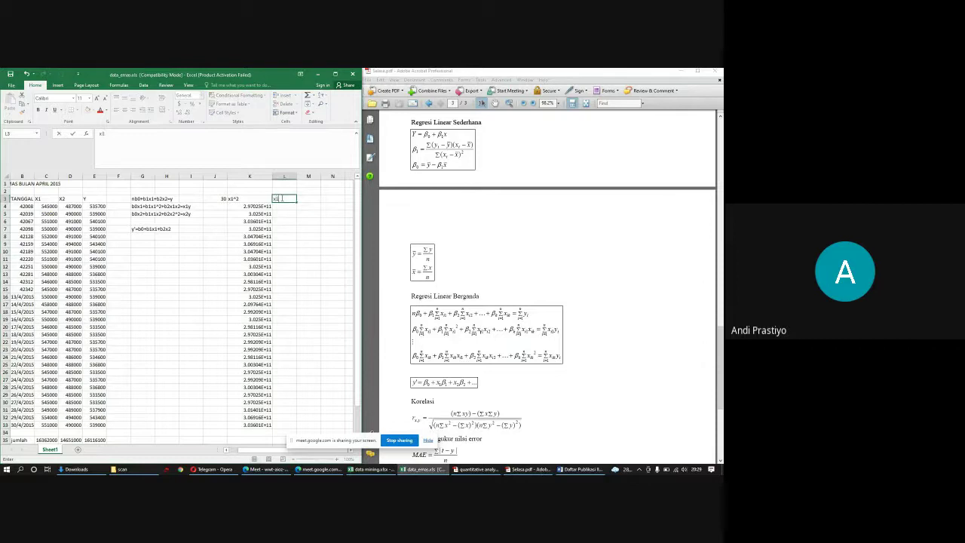
text(x1x2)
key(Return)
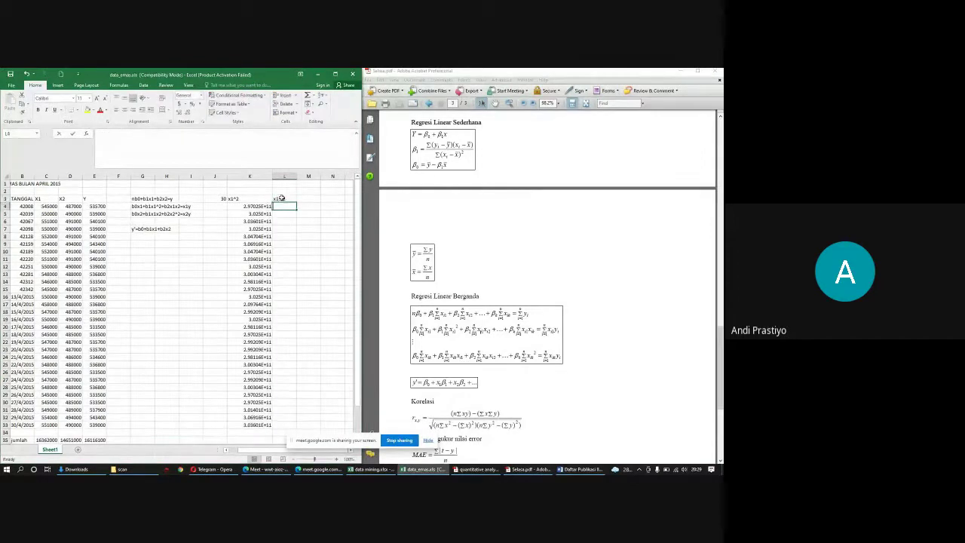
Step: Multiply the first X1 and X2 values with =C4*D4 in L4 and fill the formula down to L33
text(=)
click(50, 207)
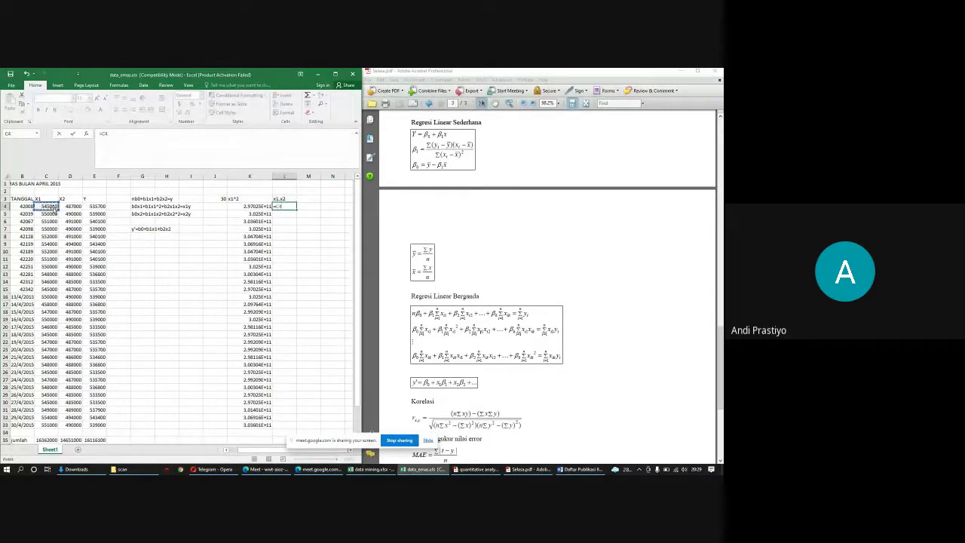
text(*)
click(75, 206)
key(Return)
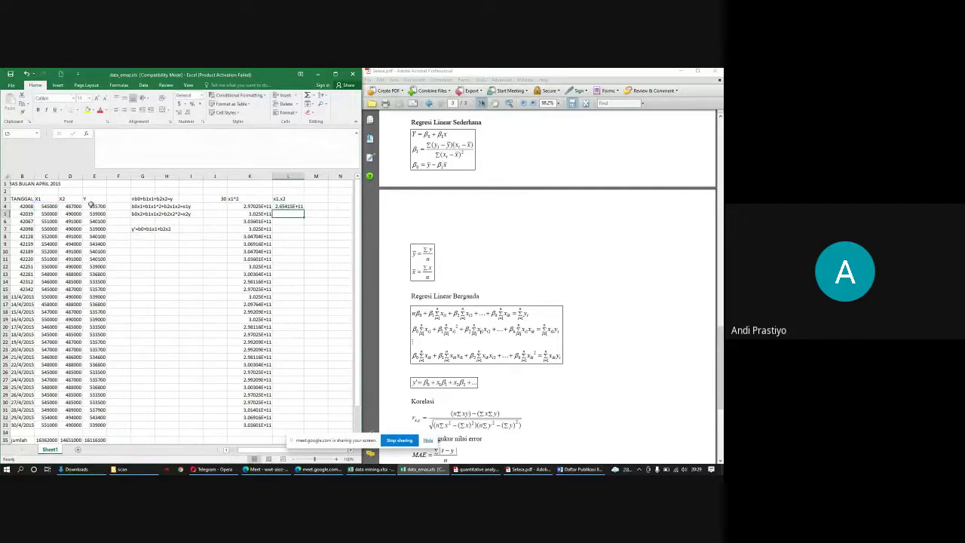
click(299, 206)
drag(305, 212, 308, 427)
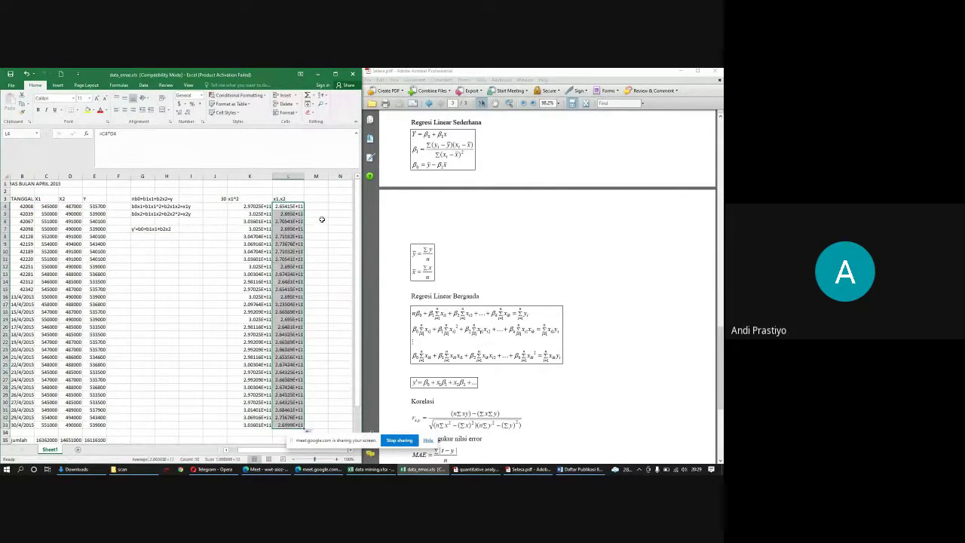
Step: Head cell M3 "x2^2" for the squared X2 values
click(317, 199)
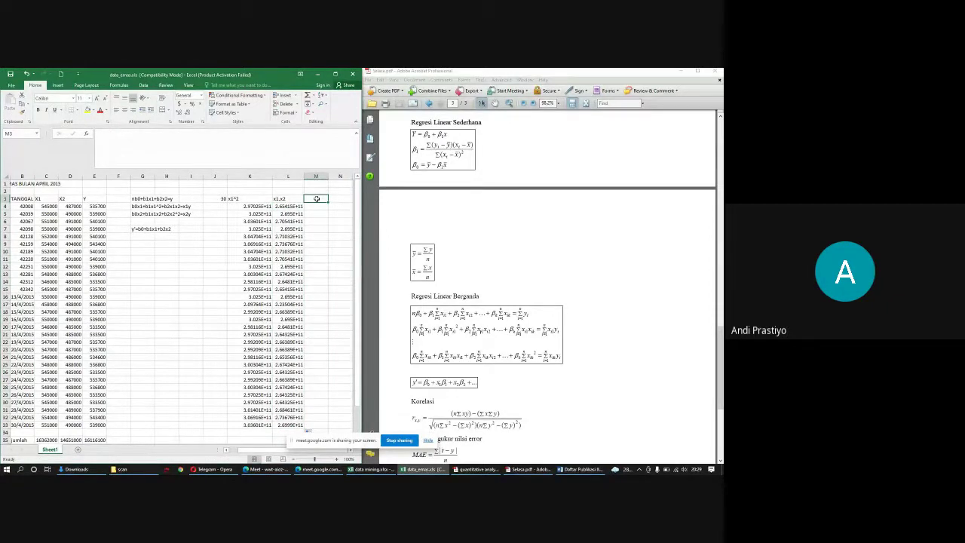
text(x)
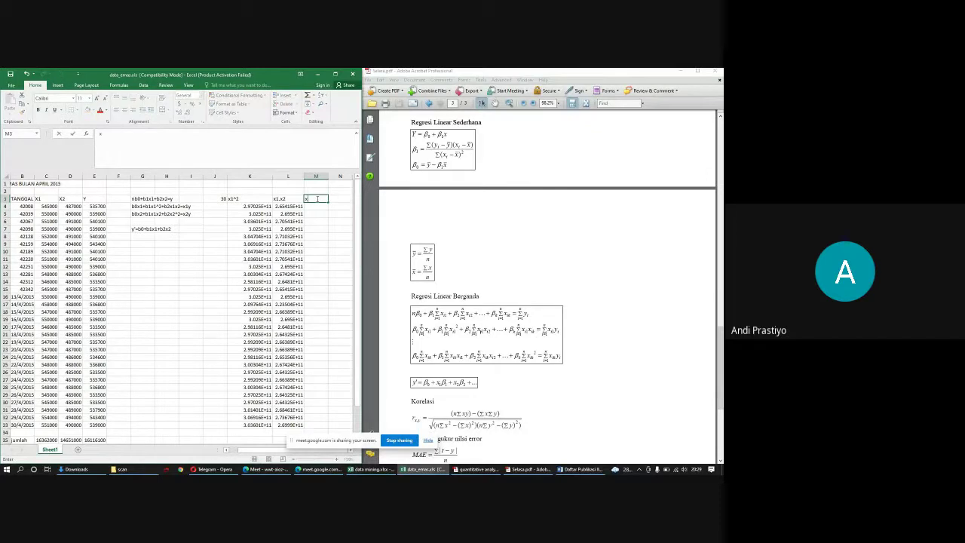
text(2^2)
key(Return)
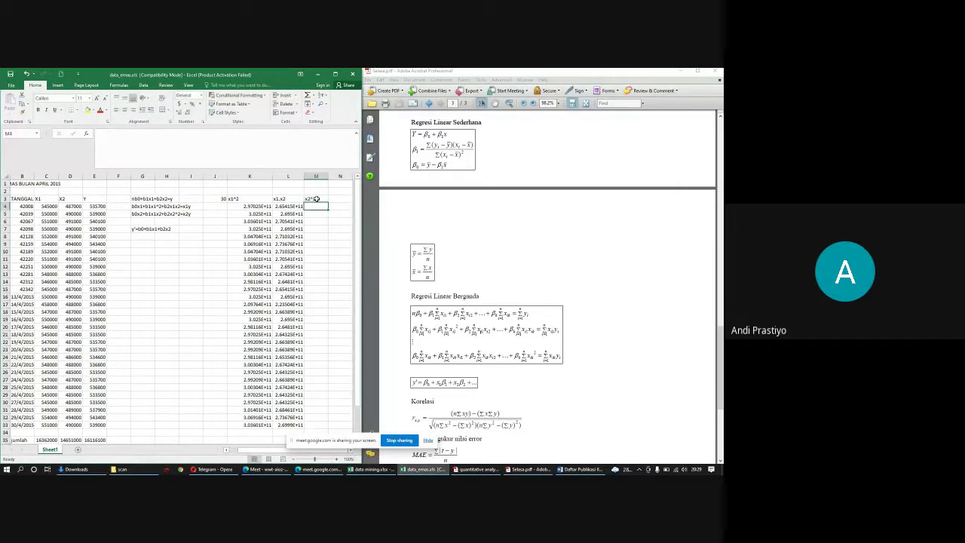
Step: Square the first X2 value with =D4^2 in M4 and fill the formula down to M33
text(=)
click(76, 206)
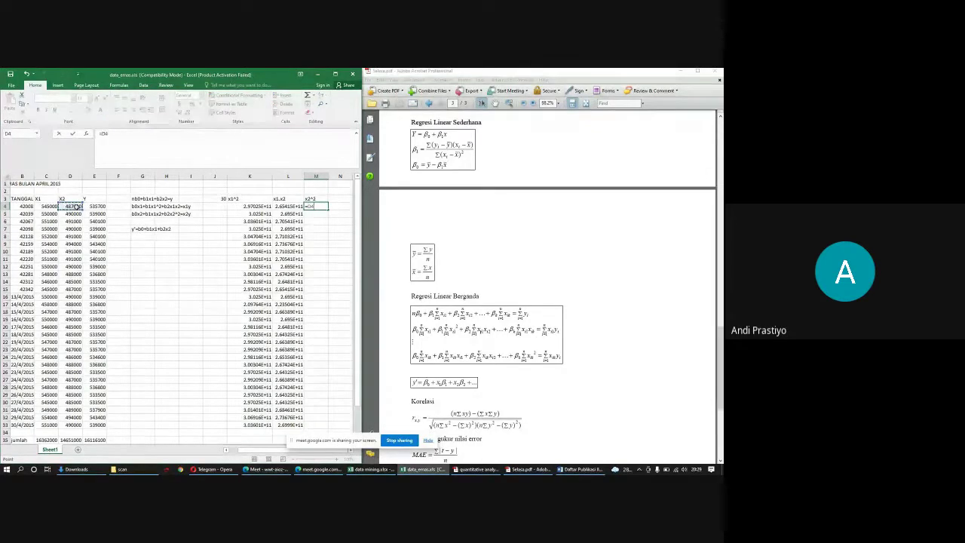
text(^)
key(Return)
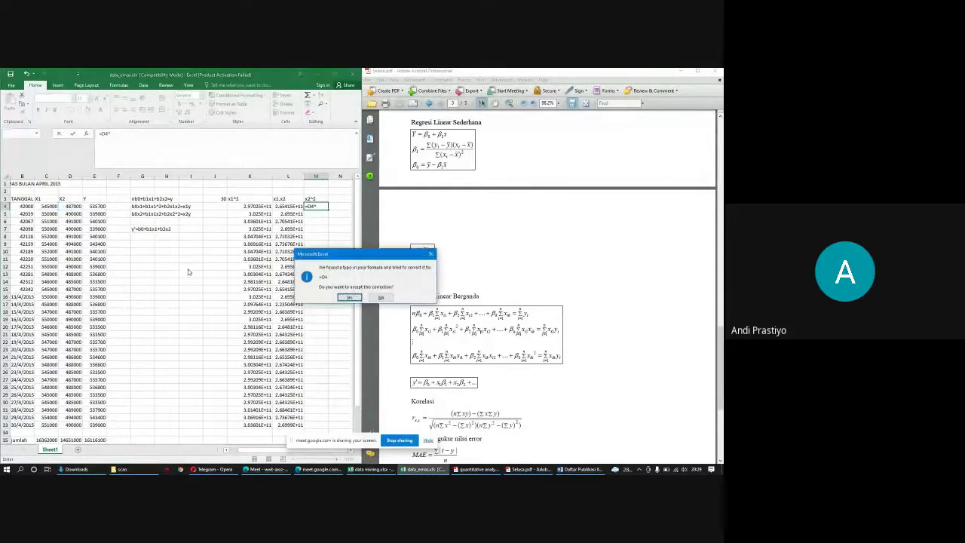
key(Return)
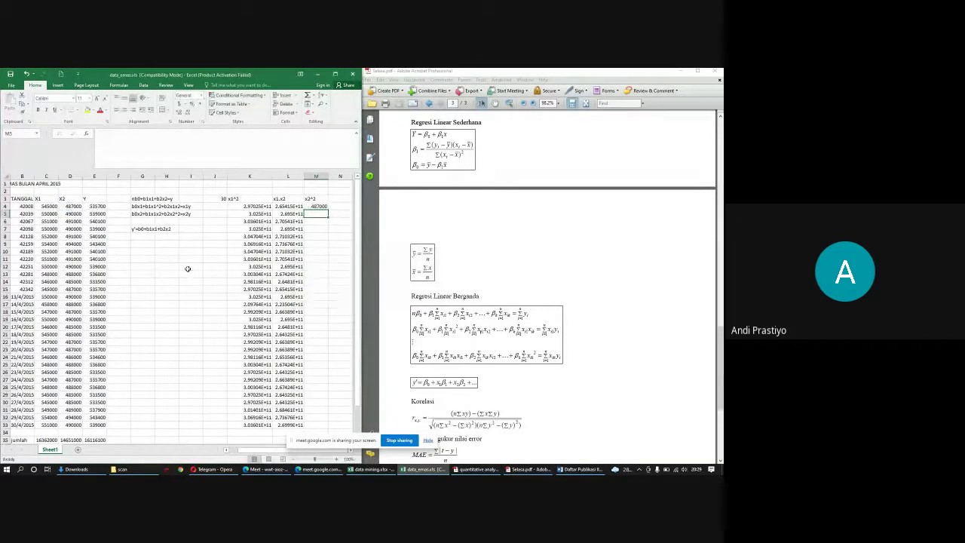
key(Up)
click(123, 135)
text(^2)
key(Return)
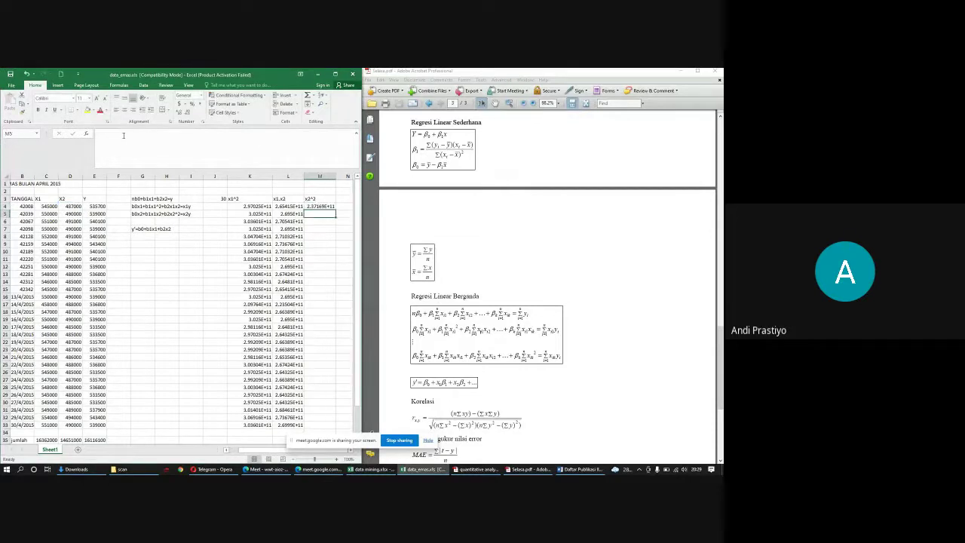
click(332, 208)
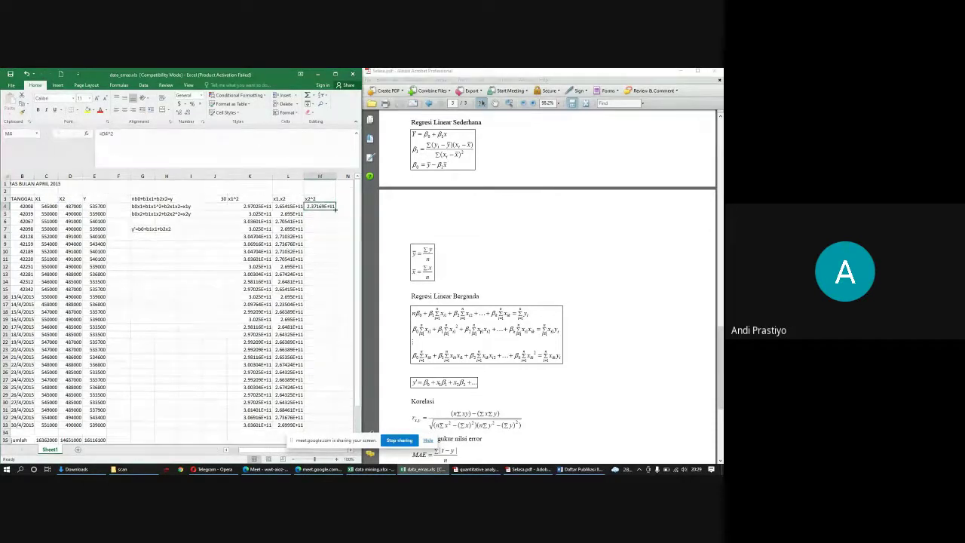
drag(335, 211, 339, 430)
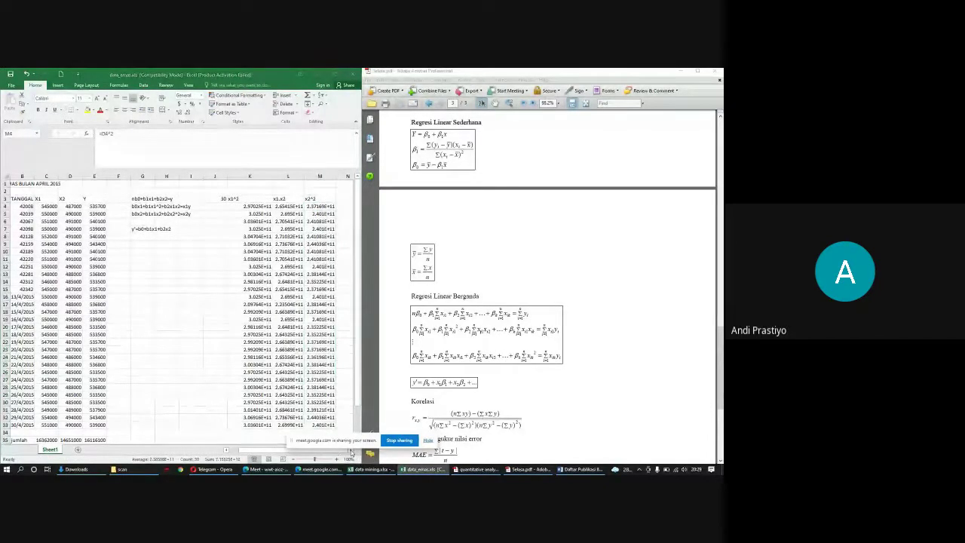
Step: Head cell N3 "x1y" and multiply the first X1 and Y values with =C4*E4 in N4
click(342, 200)
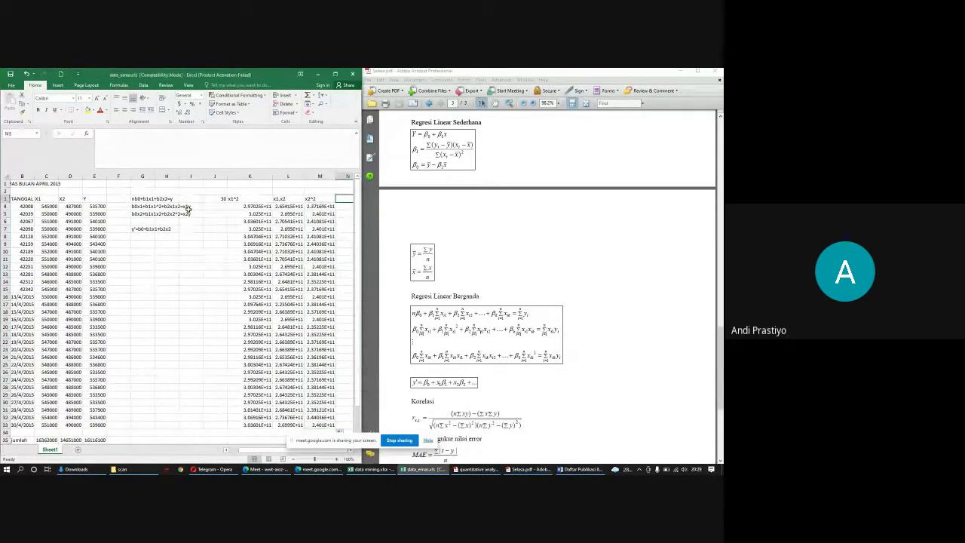
scroll(188, 207, right, 1)
key(Return)
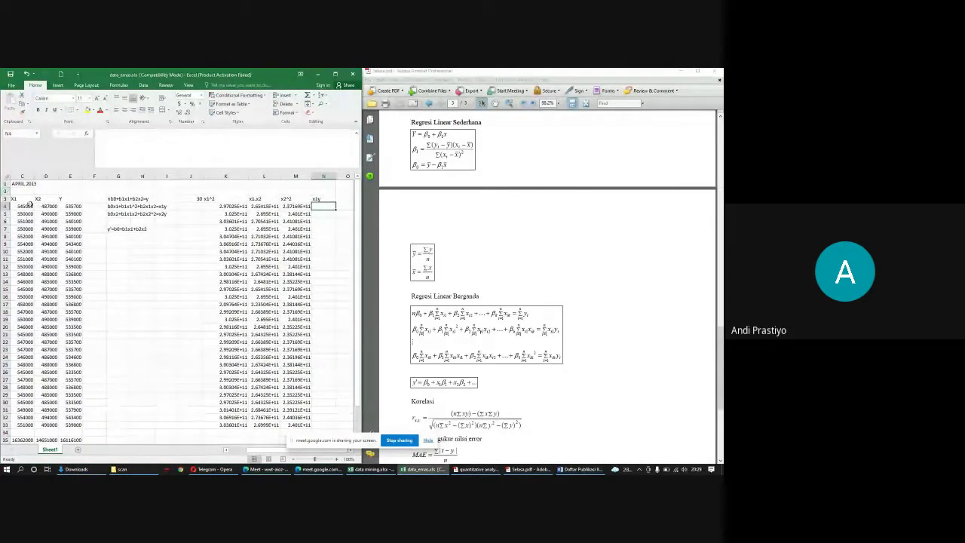
text(=)
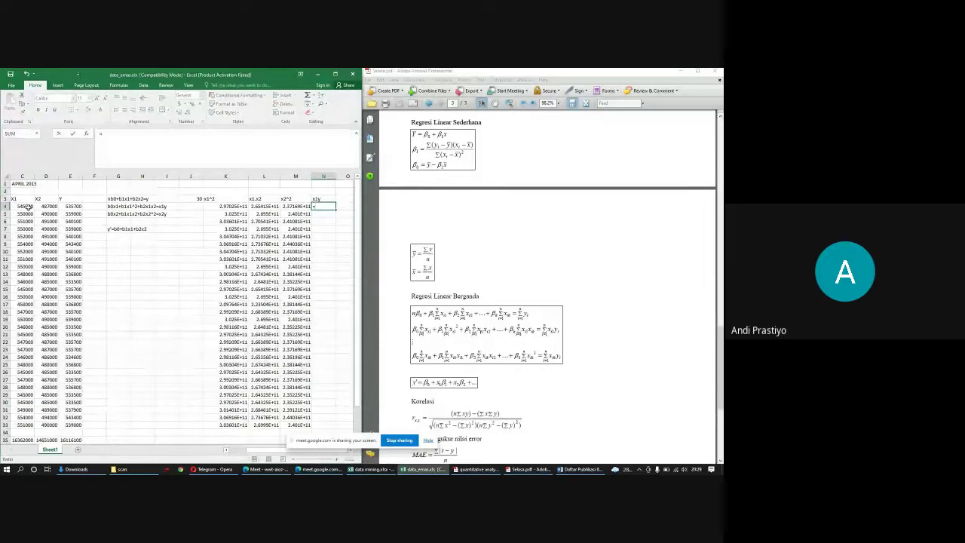
click(27, 206)
text(*)
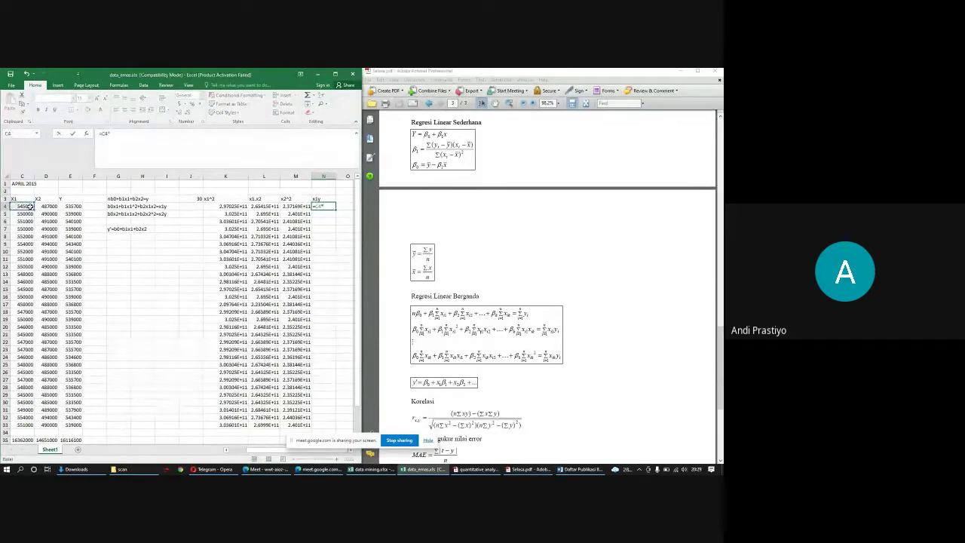
click(66, 205)
key(Return)
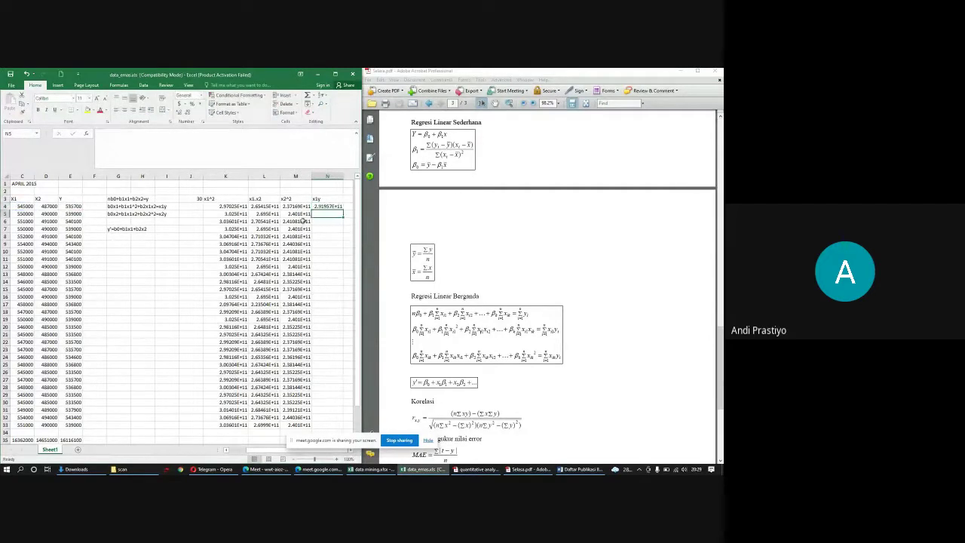
Step: Fill the x1y product formula from N4 down to N33
click(324, 206)
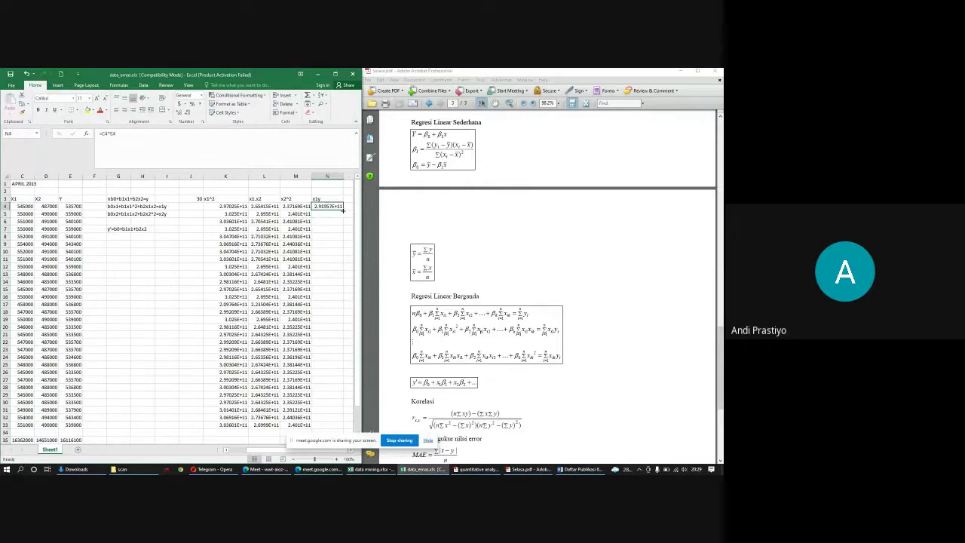
drag(343, 211, 341, 430)
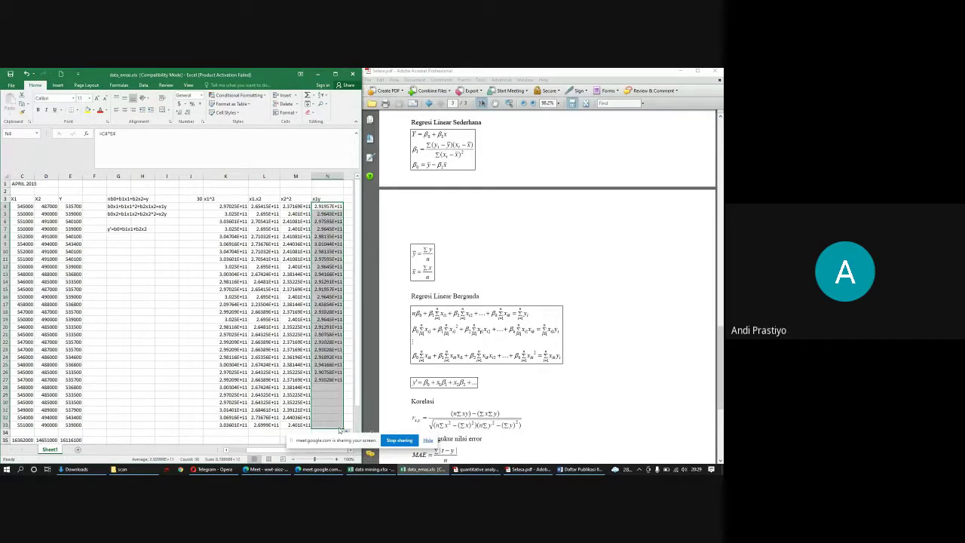
click(352, 451)
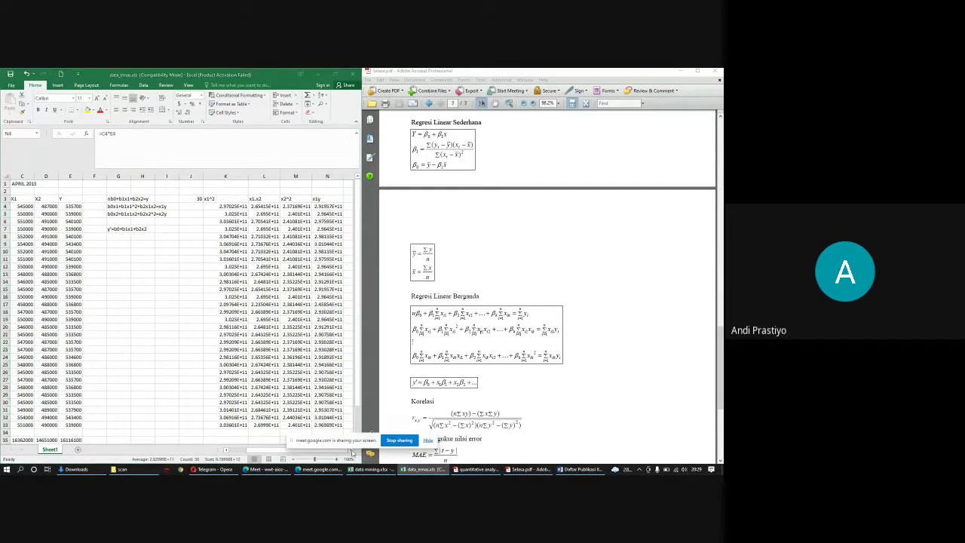
Step: Head cell O3 "x2y" for the products of X2 and Y
click(349, 198)
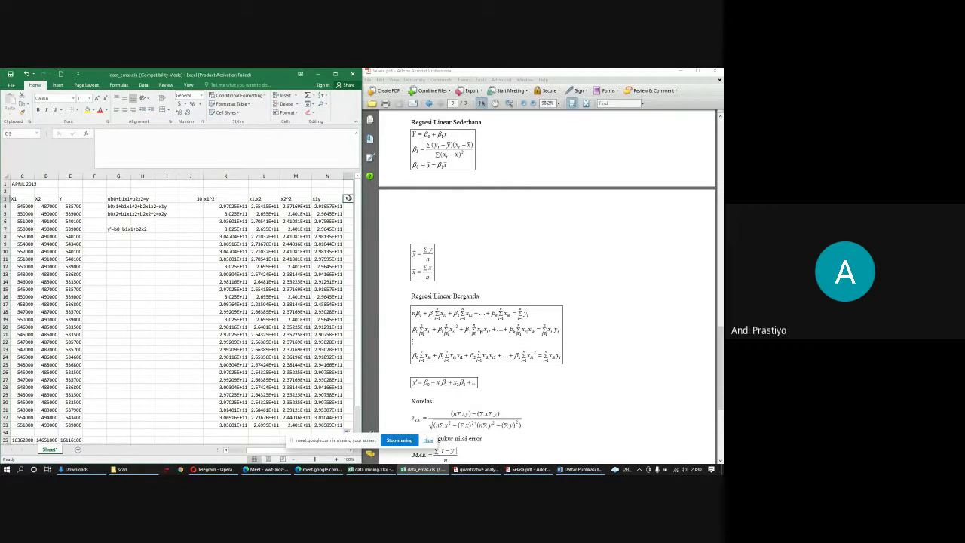
text(x2)
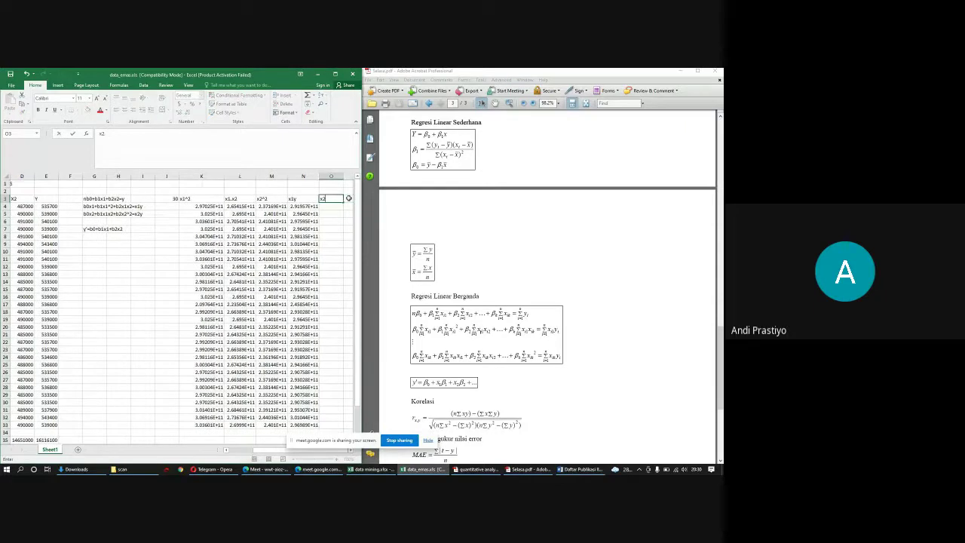
text(y)
key(Return)
Step: Multiply the first X2 and Y values with =D4*E4 in O4 and fill the formula down to O33
text(=)
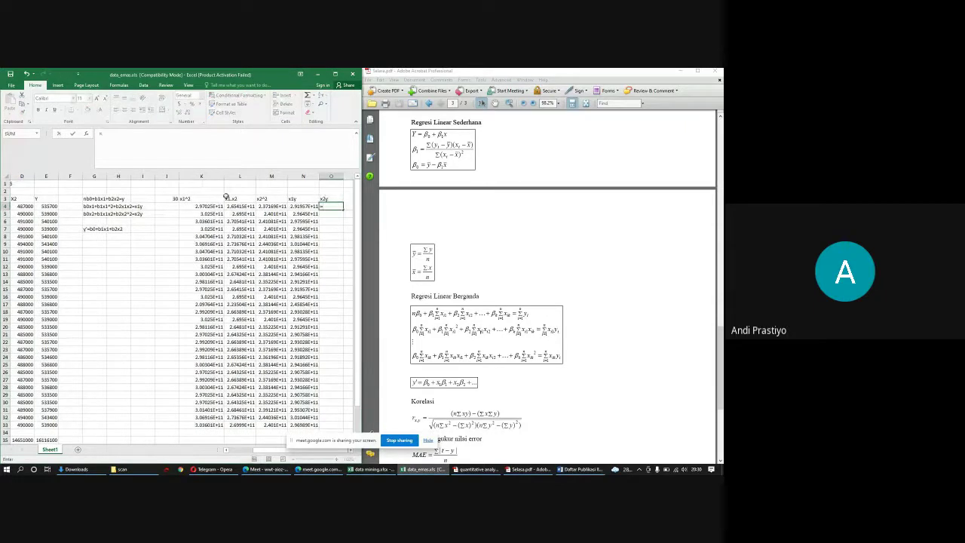
click(30, 206)
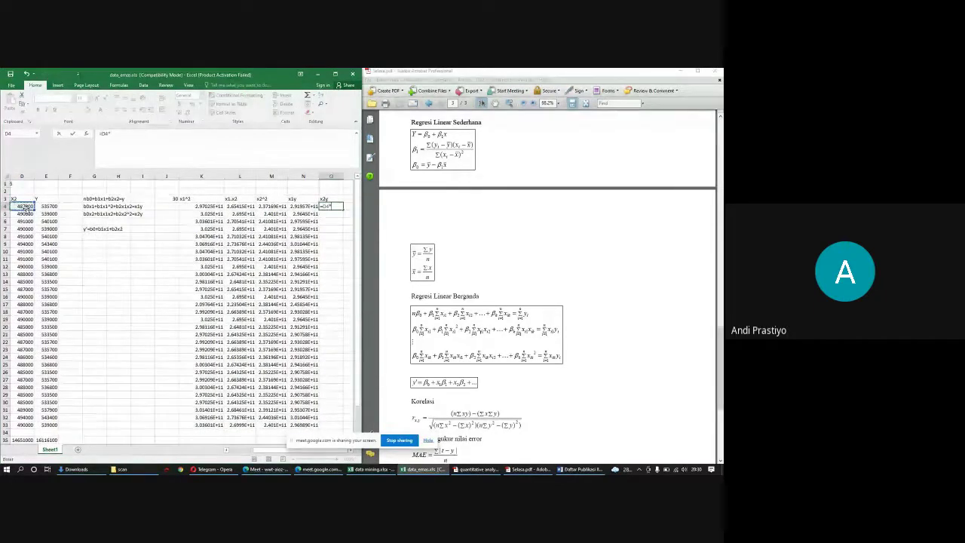
text(*)
click(44, 206)
key(Return)
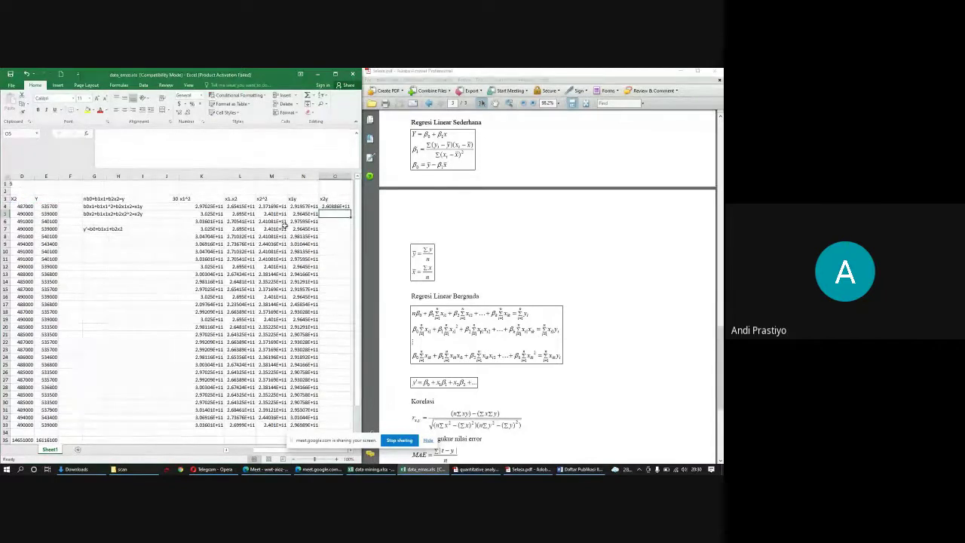
click(344, 205)
drag(351, 211, 311, 429)
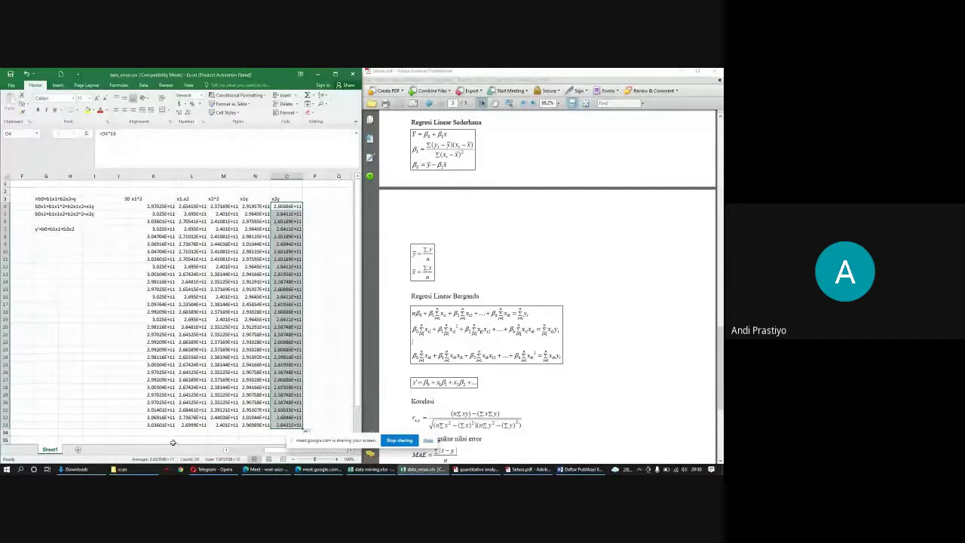
Step: Label cell J35 "jumlah" for the totals row of the product columns
drag(273, 451, 244, 453)
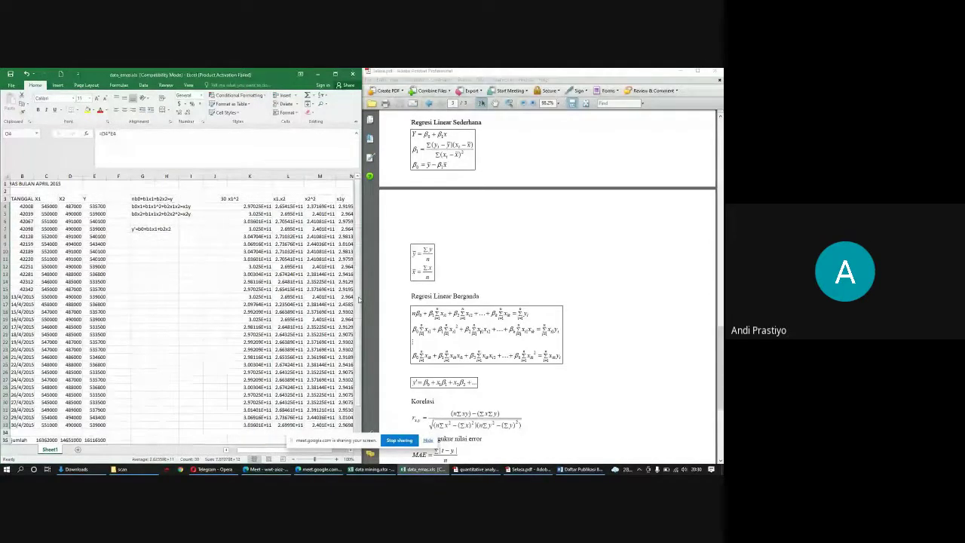
scroll(360, 341, down, 2)
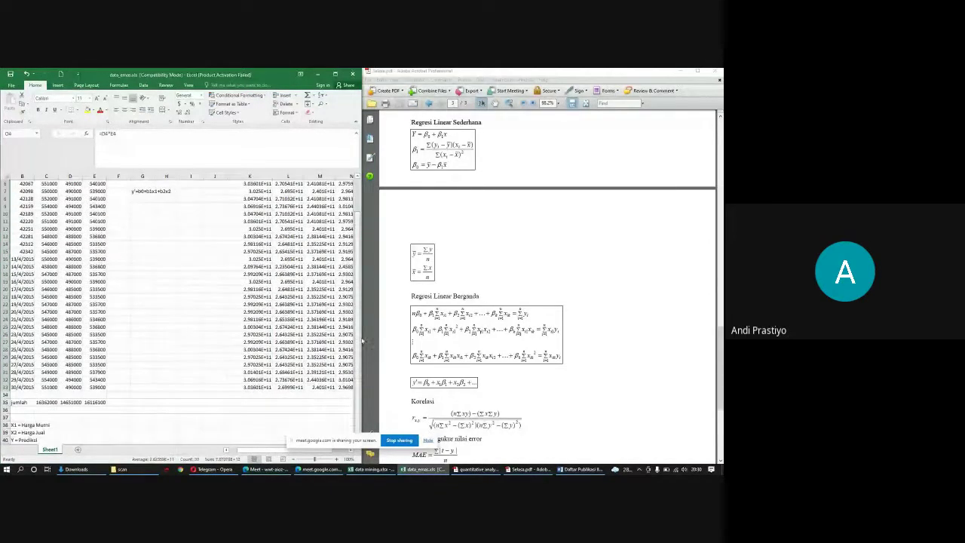
drag(254, 396, 254, 356)
click(253, 402)
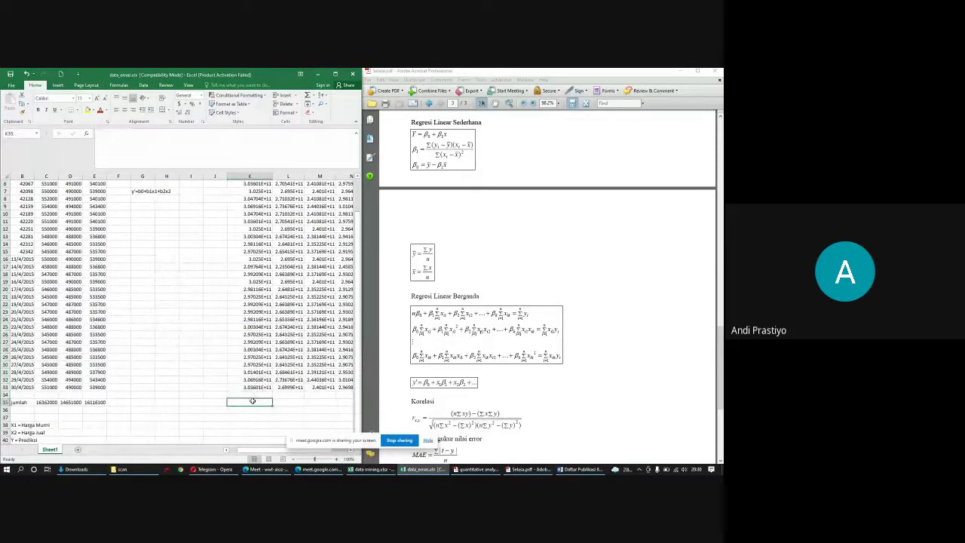
key(Left)
text(jumlah)
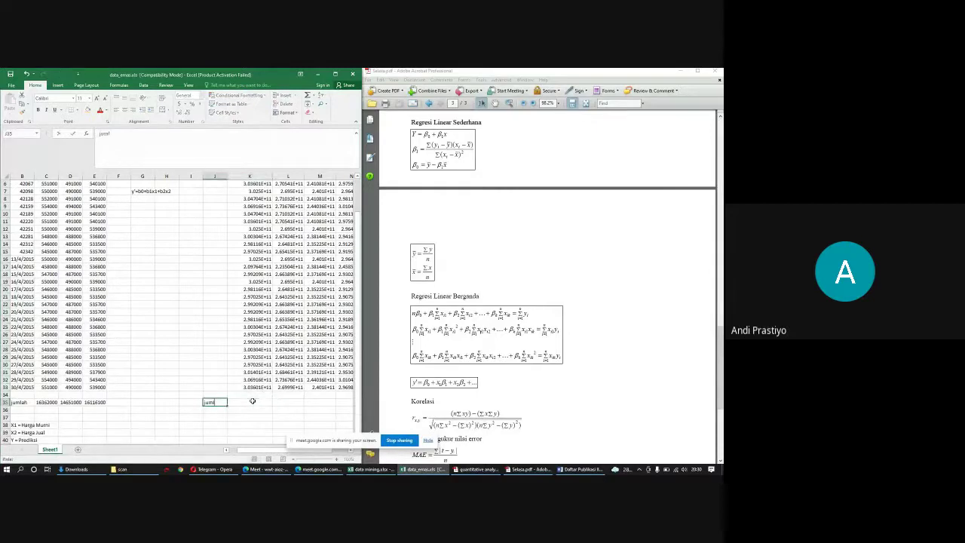
key(Tab)
Step: Total the x1^2 column with =SUM(K4:K33) in K35 and fill the formula across to O35
text(=SUM()
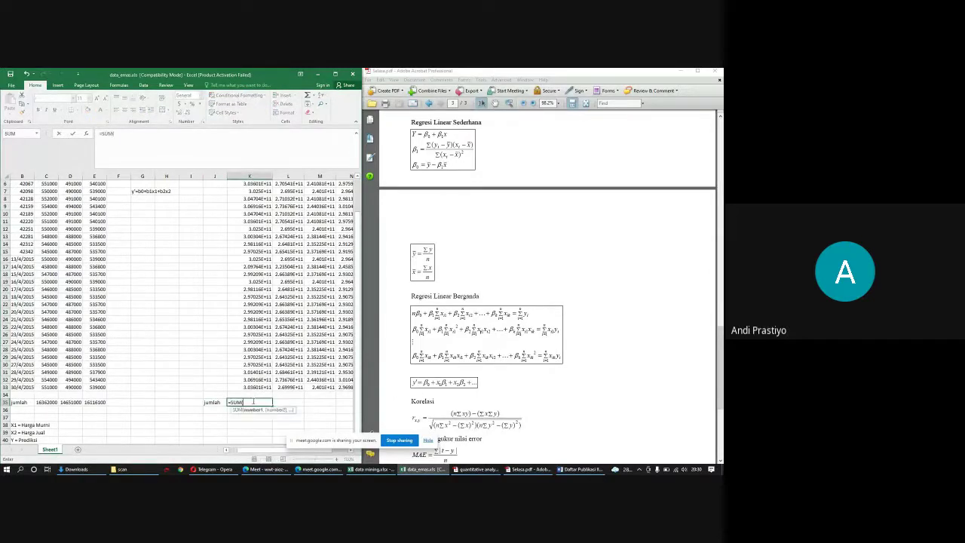
key(Up)
key(Up)
key(ctrl+shift+Up)
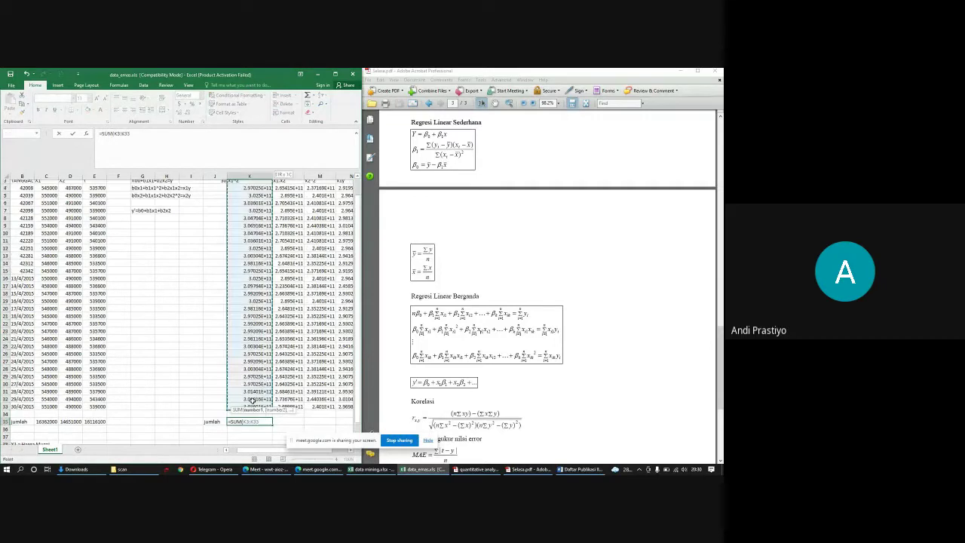
text())
key(Tab)
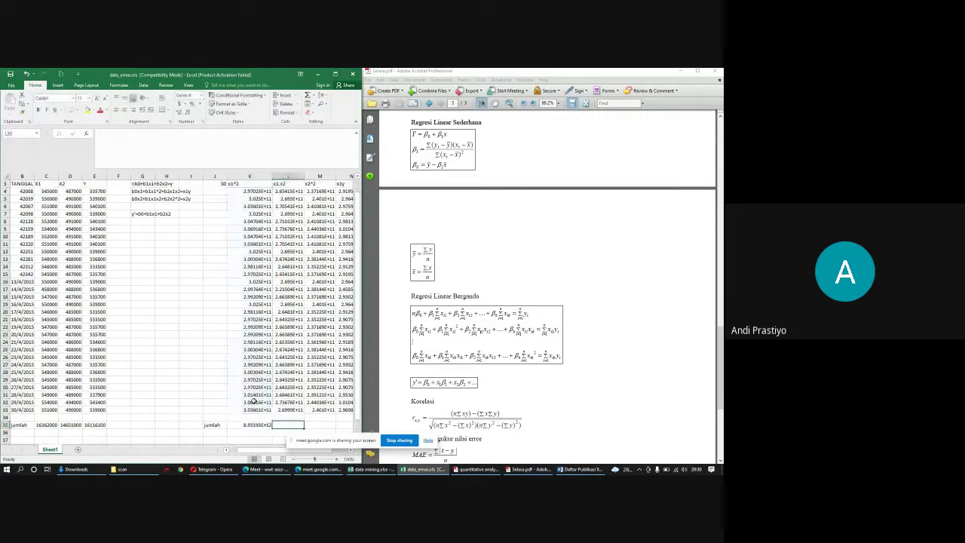
click(259, 425)
drag(272, 429, 323, 424)
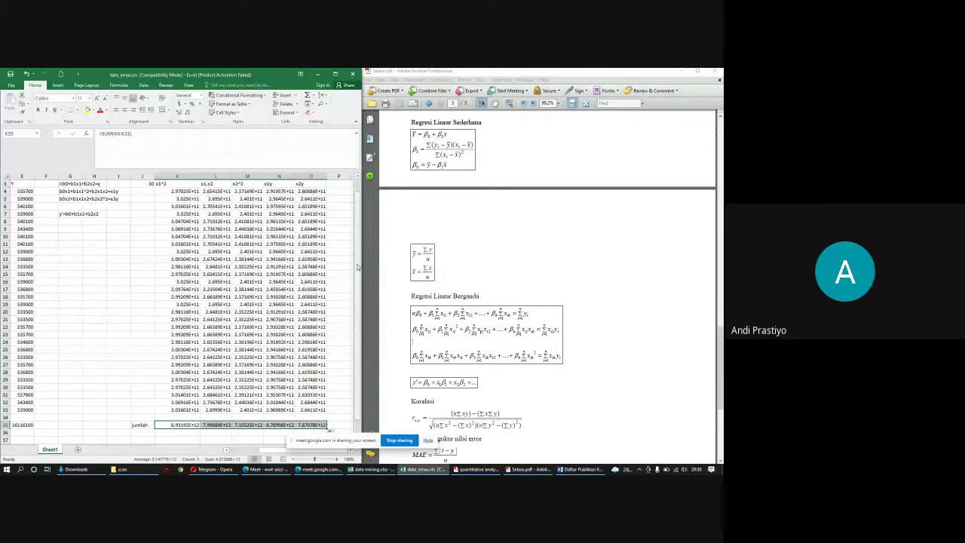
Step: Return to the data_emas.xls workbook and maximize its window with the header rows in view
scroll(360, 375, down, 1)
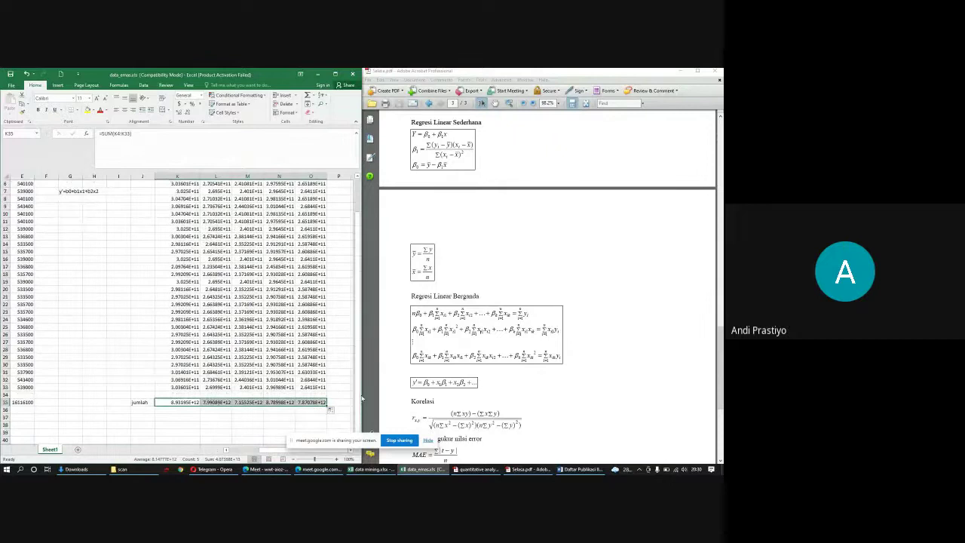
click(699, 71)
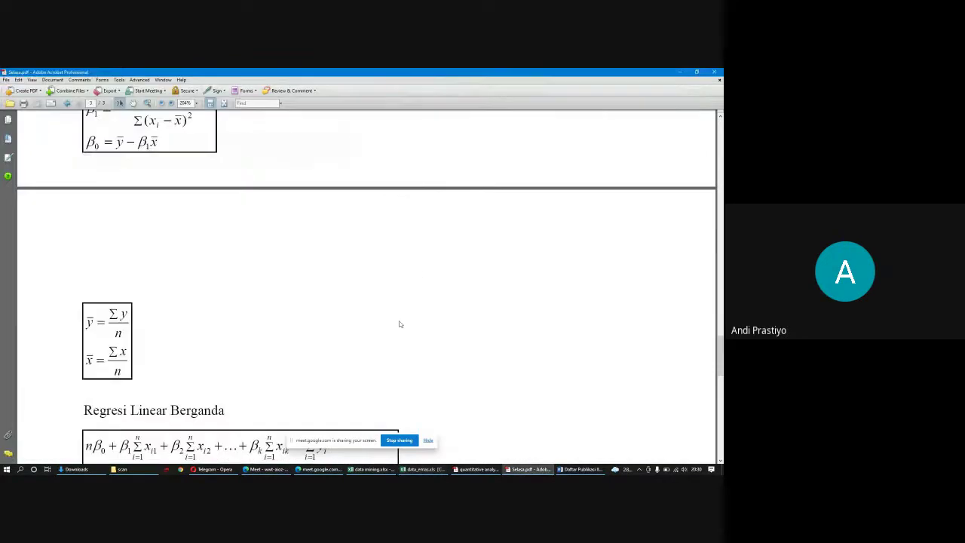
click(425, 469)
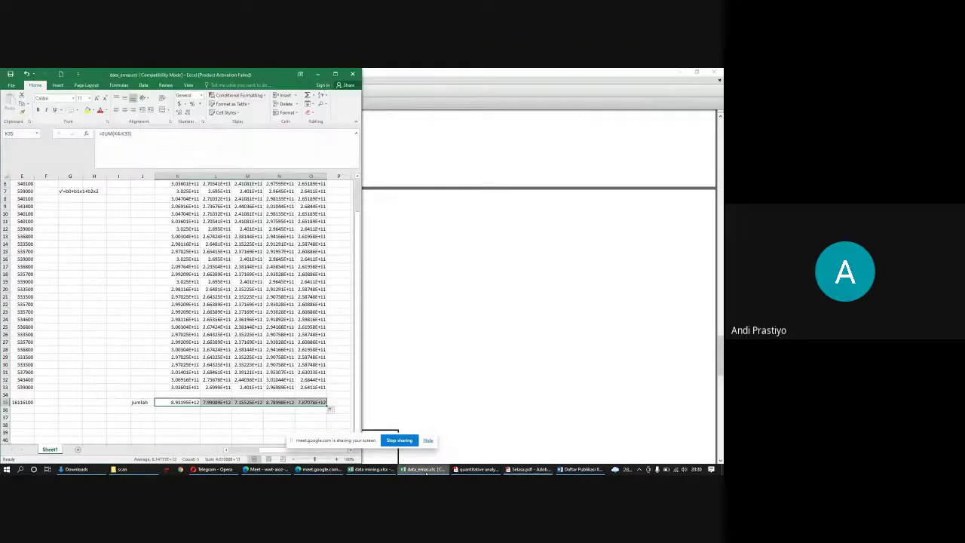
click(336, 75)
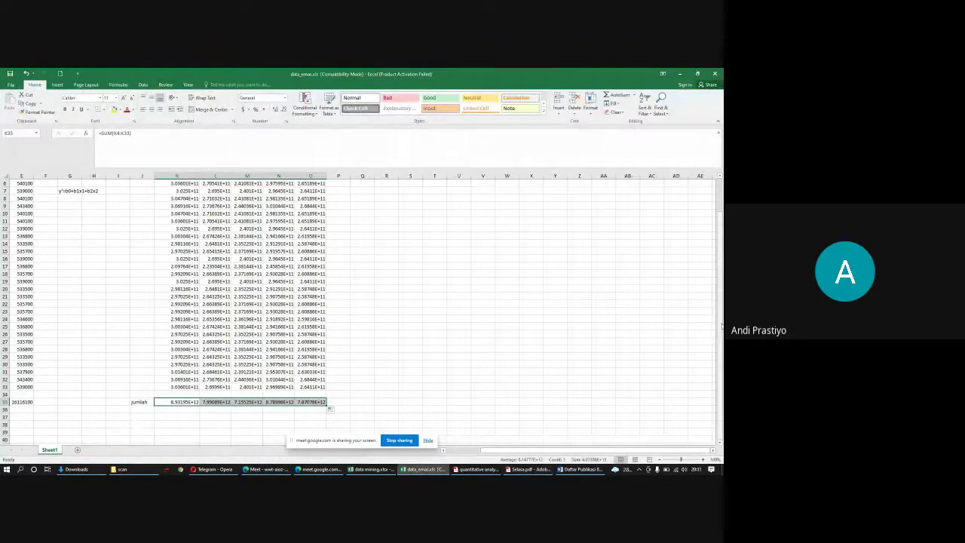
drag(719, 326, 718, 305)
scroll(718, 305, up, 1)
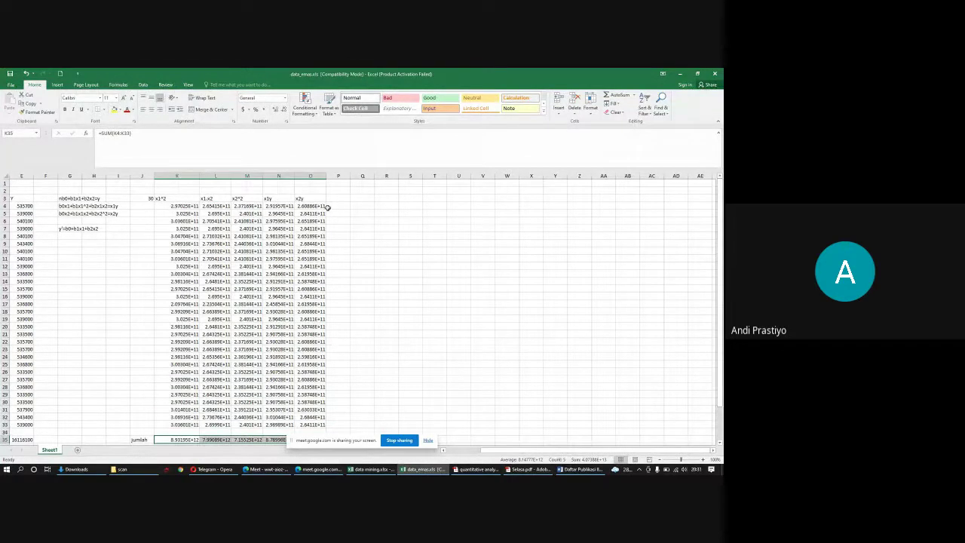
Step: Label cell R4 "(1)" as text to number the first normal equation
click(383, 204)
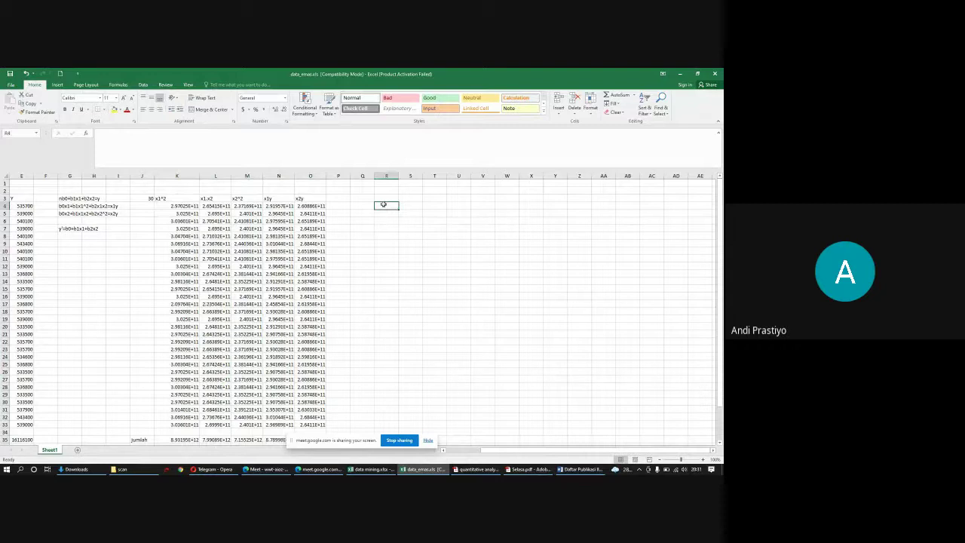
text((1)
key(Tab)
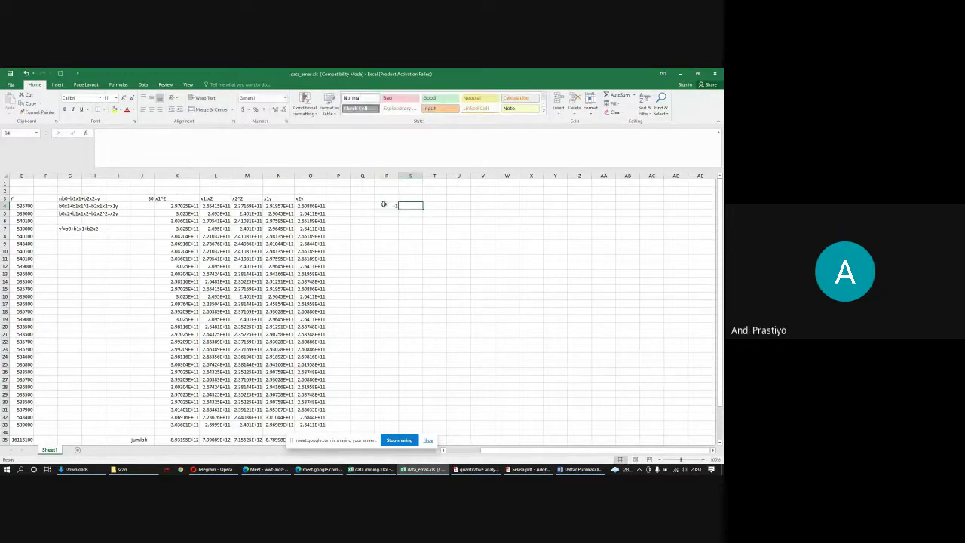
text(()
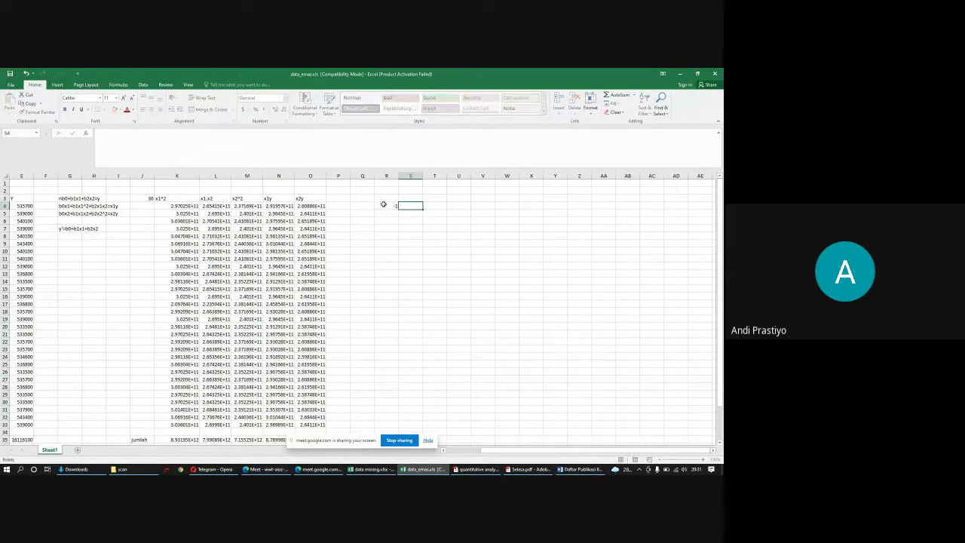
click(383, 204)
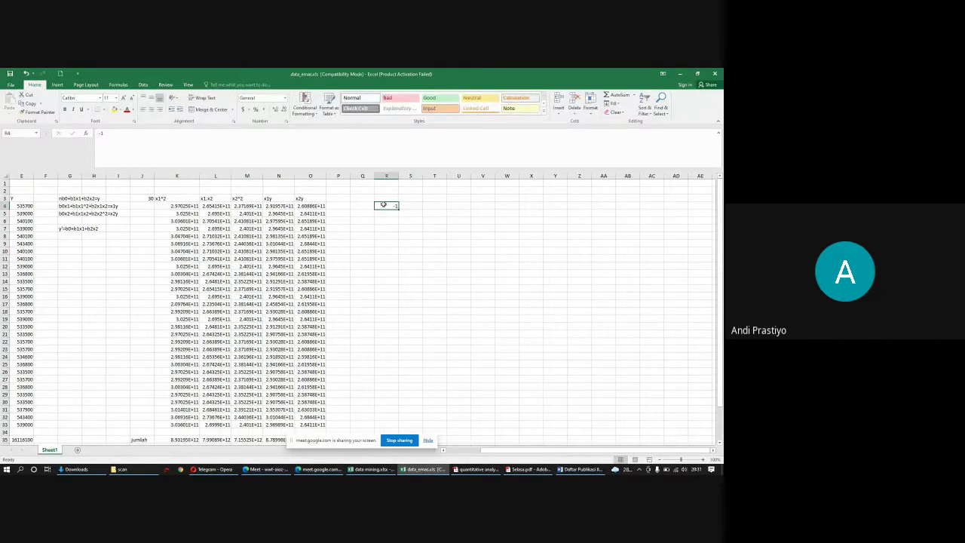
click(115, 134)
key(BackSpace)
key(BackSpace)
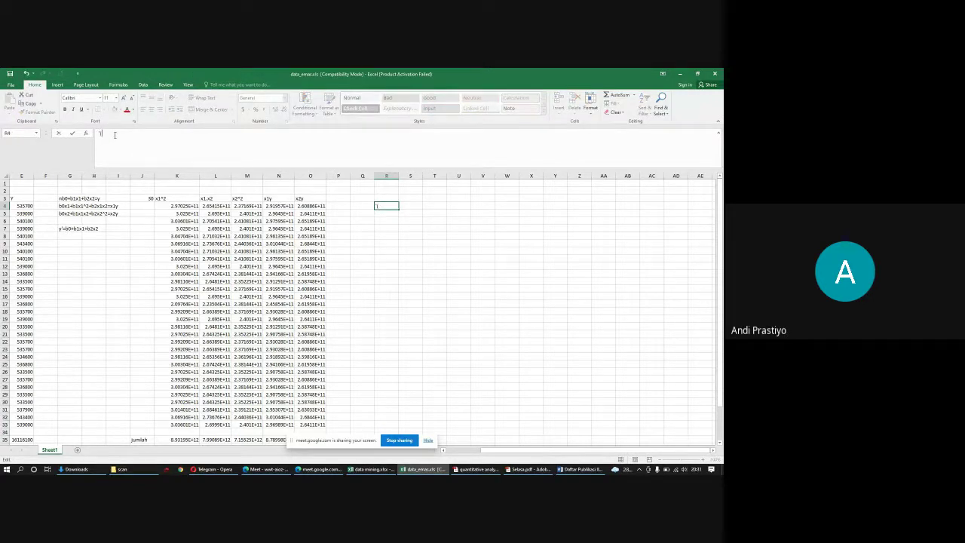
key(Tab)
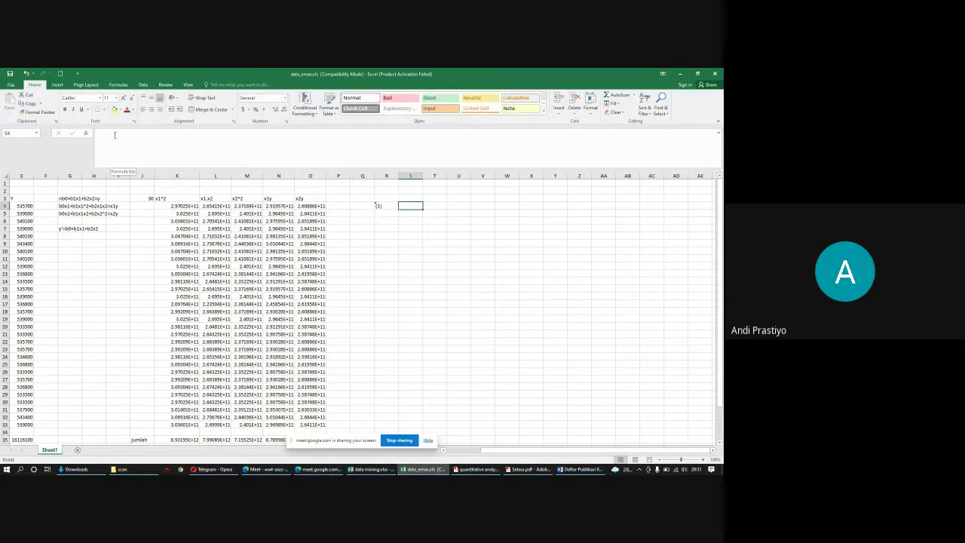
text(30b0+)
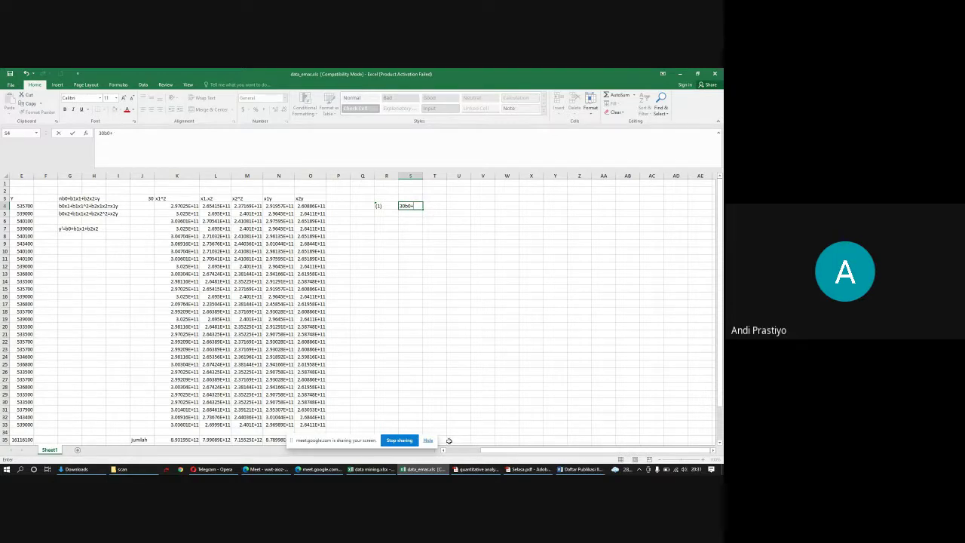
drag(513, 455, 474, 456)
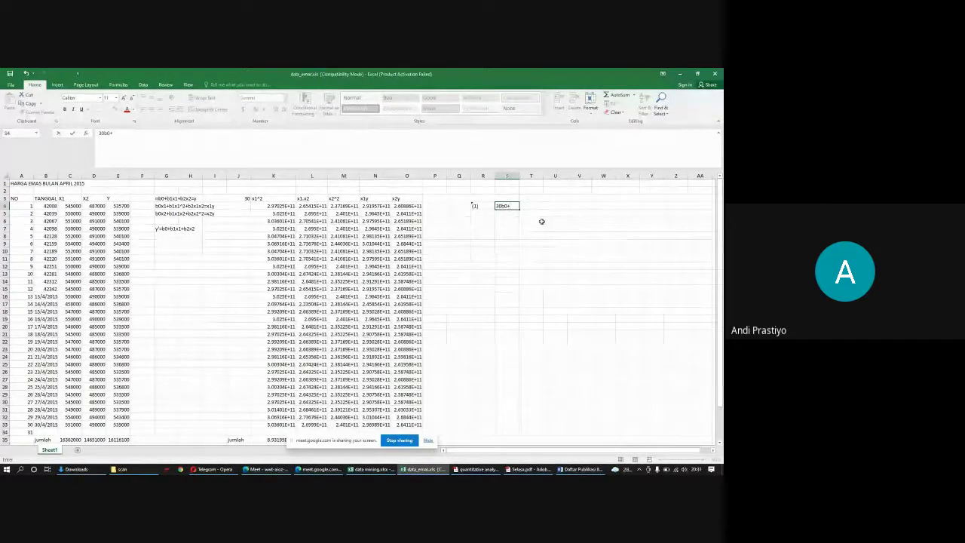
key(BackSpace)
key(BackSpace)
key(BackSpace)
key(BackSpace)
key(BackSpace)
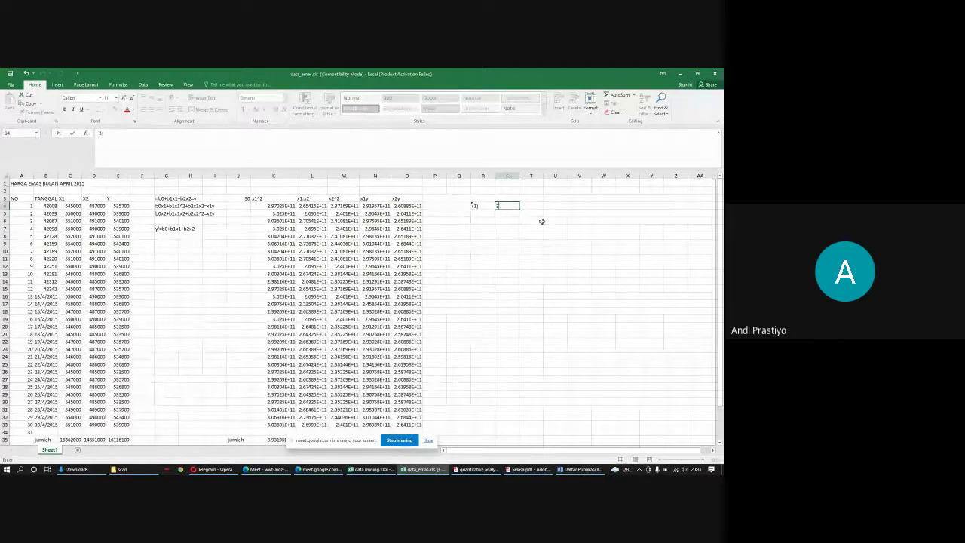
key(Return)
key(Left)
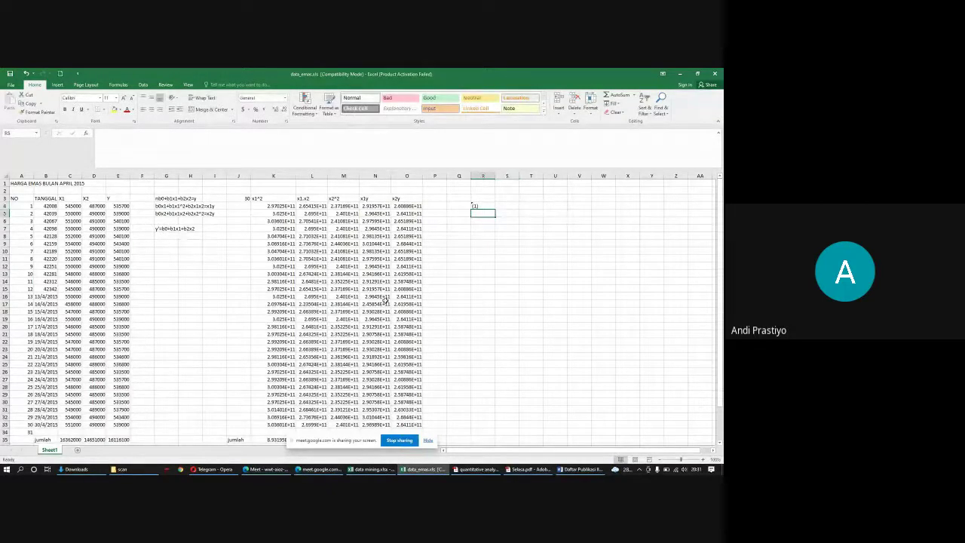
Step: Format the product columns and their totals, K4:O35, as Number with one decimal place
drag(284, 207, 393, 441)
click(264, 100)
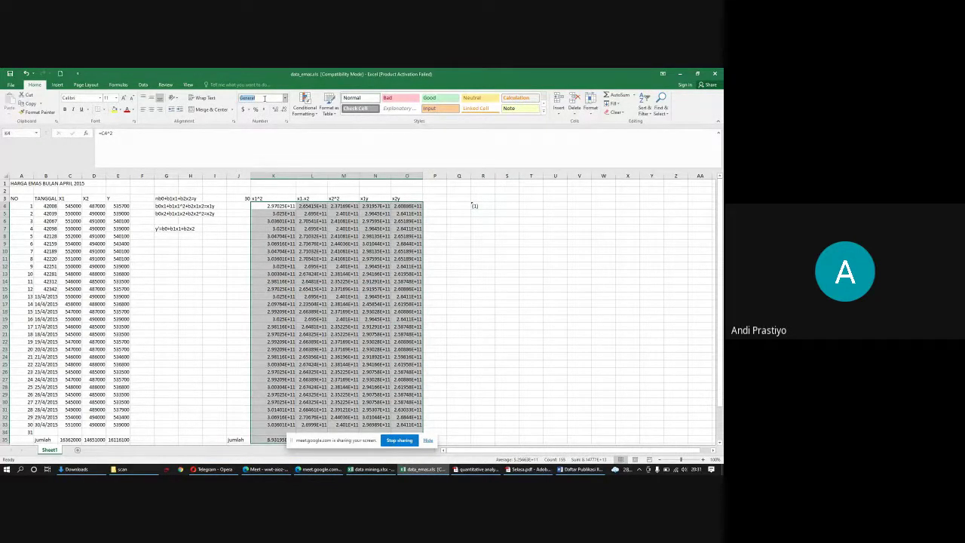
key(Return)
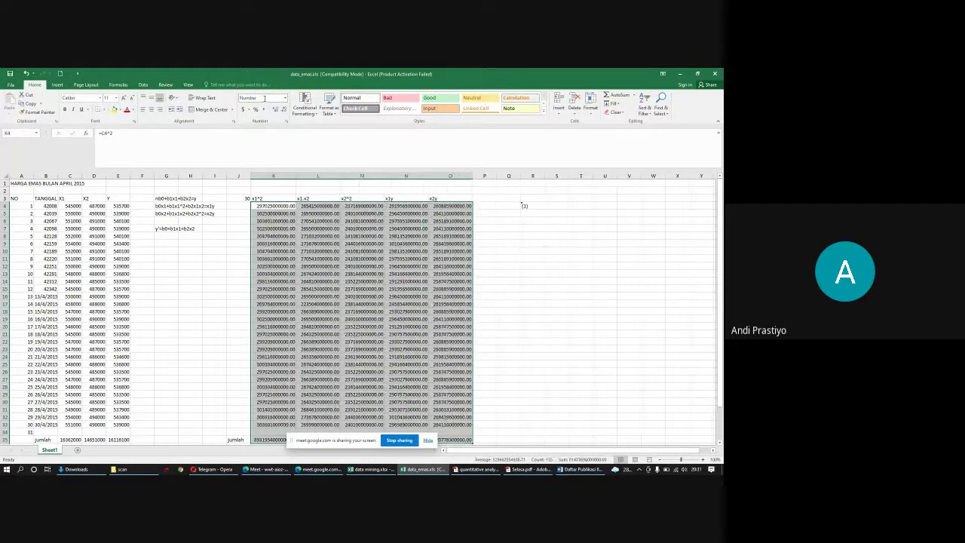
click(284, 109)
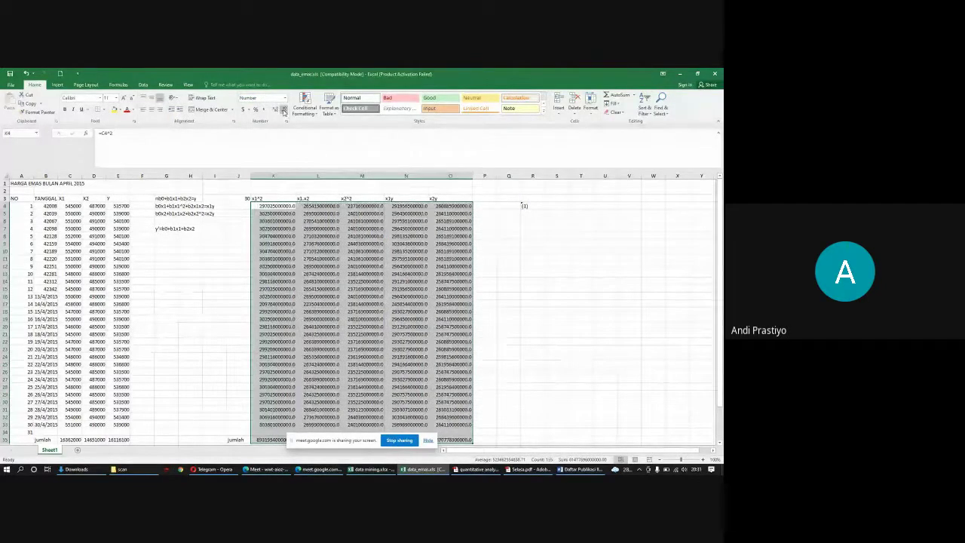
Step: Reduce the product columns and their totals, K4:O35, to zero decimal places
click(284, 110)
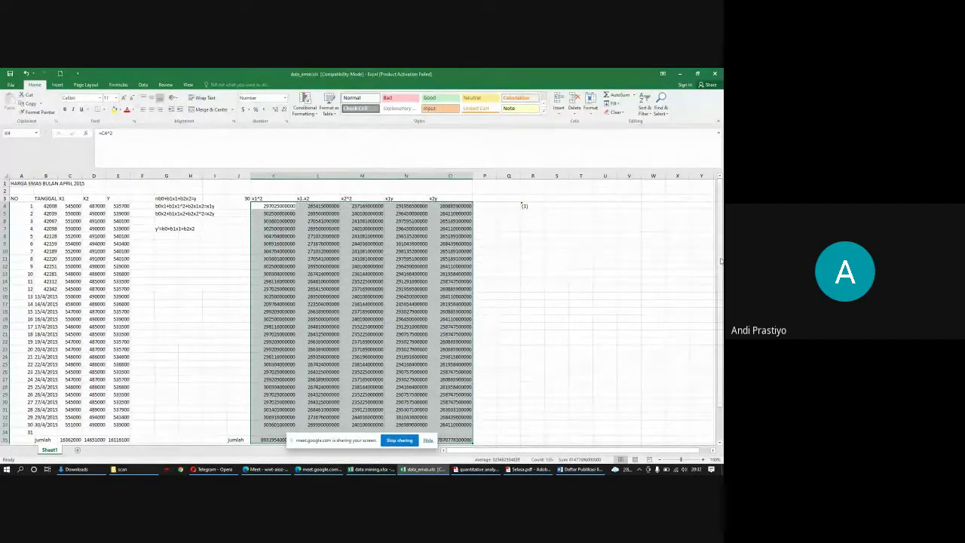
scroll(720, 261, down, 2)
scroll(711, 283, up, 2)
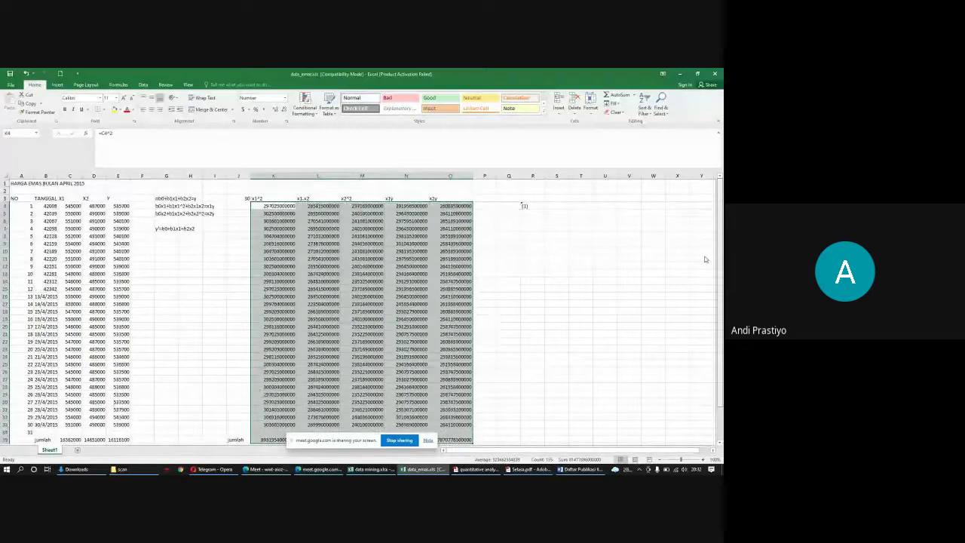
scroll(706, 267, down, 1)
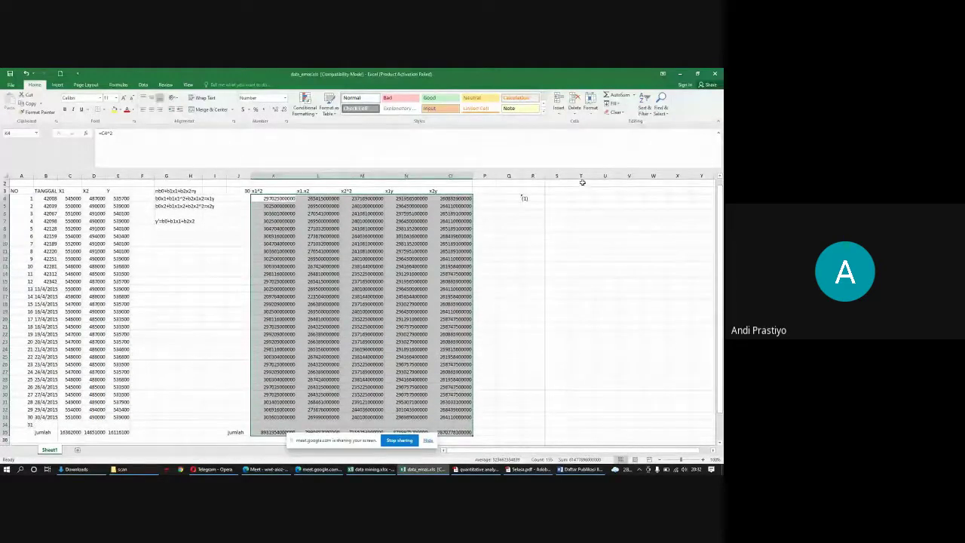
Step: Enter 30 in S4 as the first equation's b0 coefficient and head columns S3:U3 with b0, b1 and b2
click(552, 198)
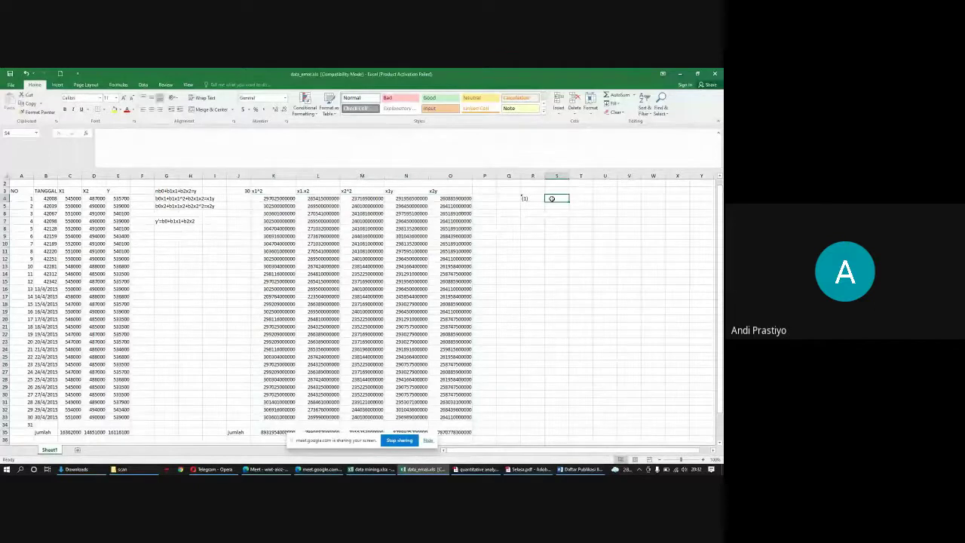
text(30)
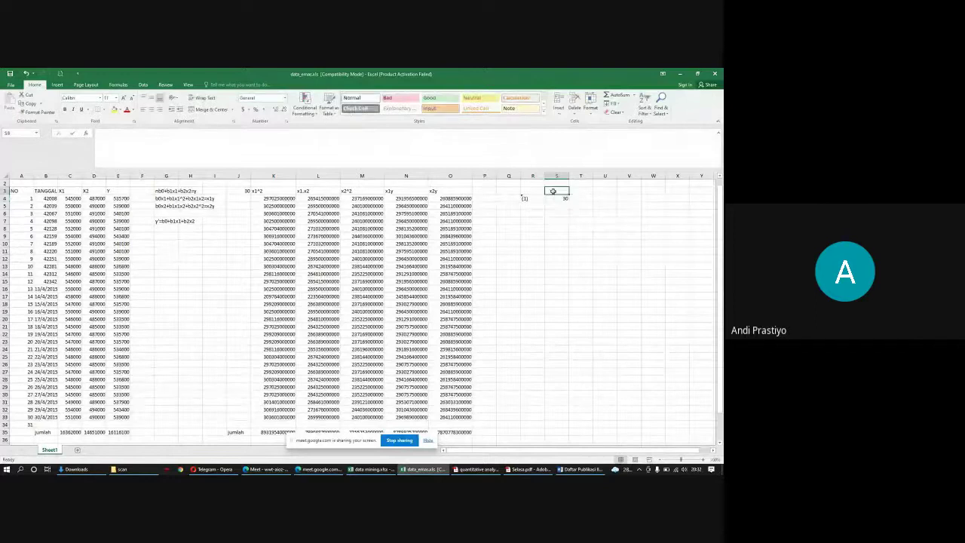
click(555, 191)
text(b0)
key(Tab)
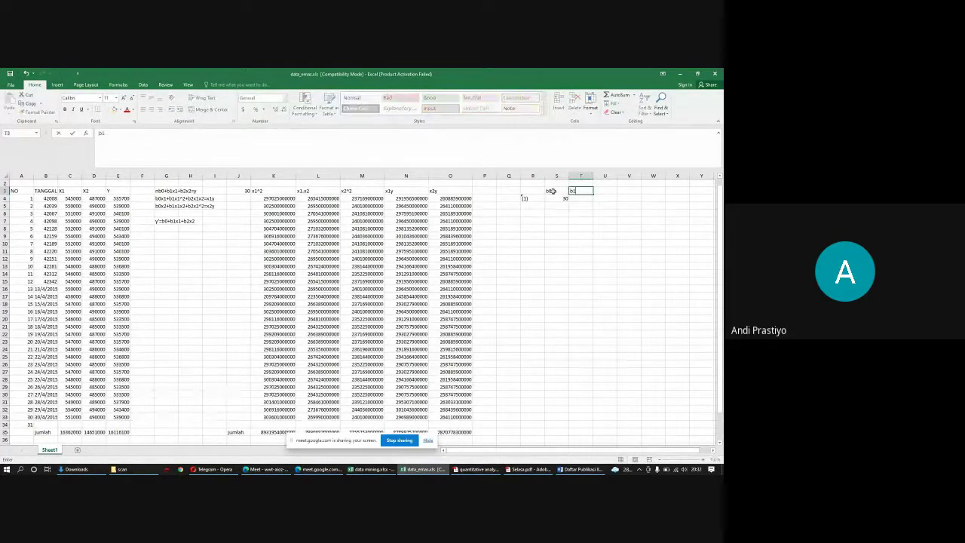
text(b1)
key(Tab)
text(b2)
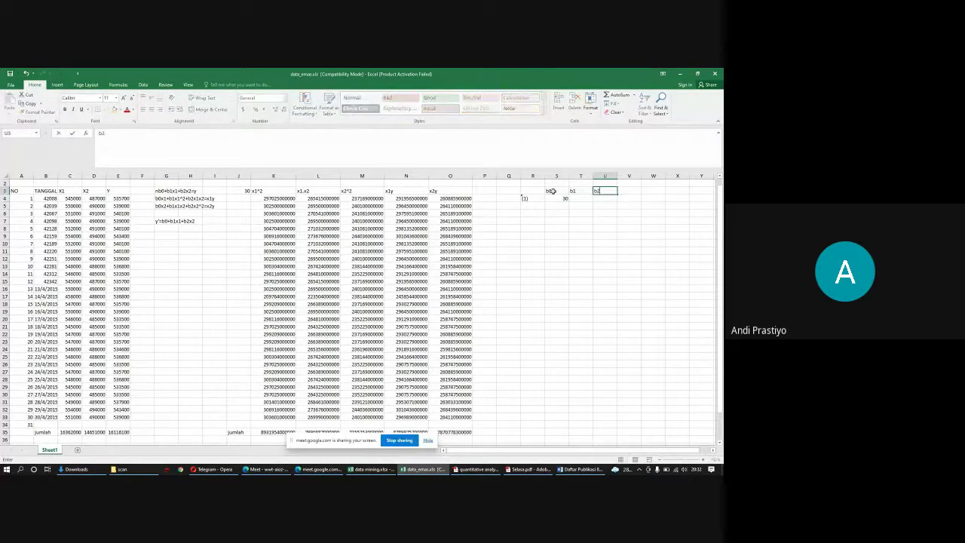
key(Tab)
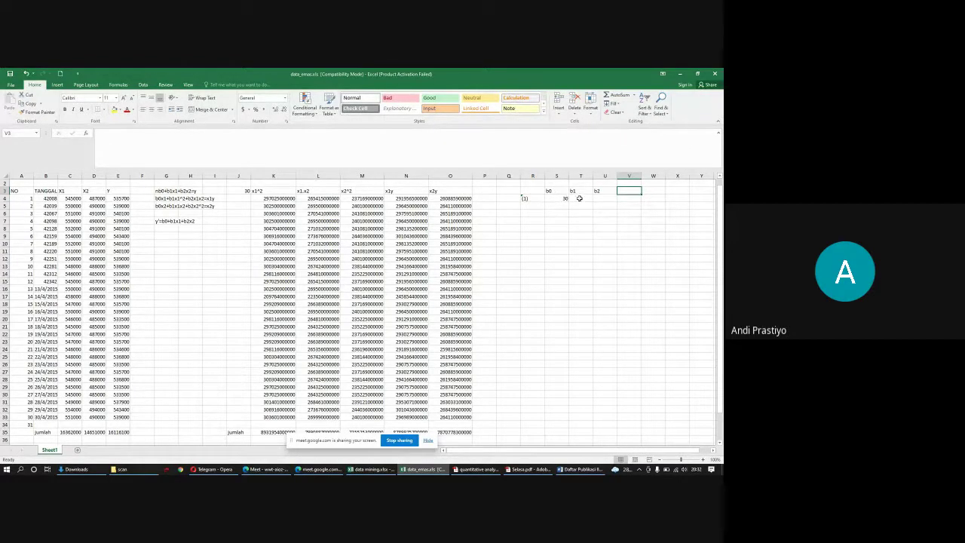
Step: Link the first equation's b1 and b2 coefficients to the X1 and X2 totals, with =C35 in T4 and =D35 in U4
click(578, 198)
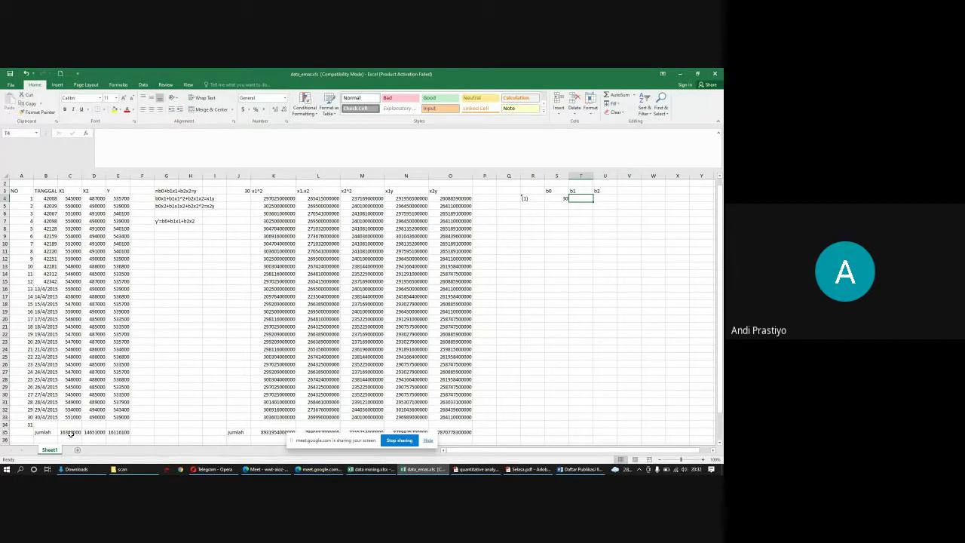
text(=)
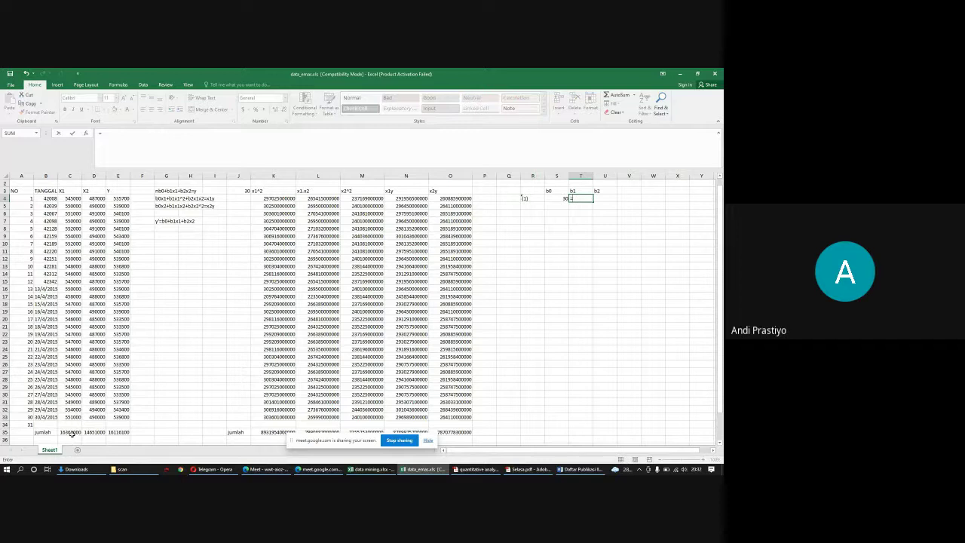
click(70, 433)
key(Return)
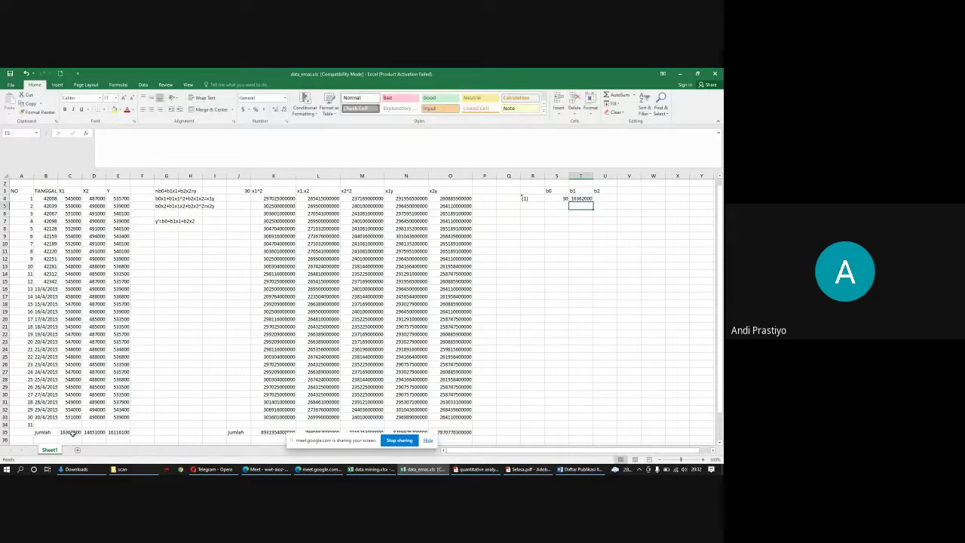
click(606, 198)
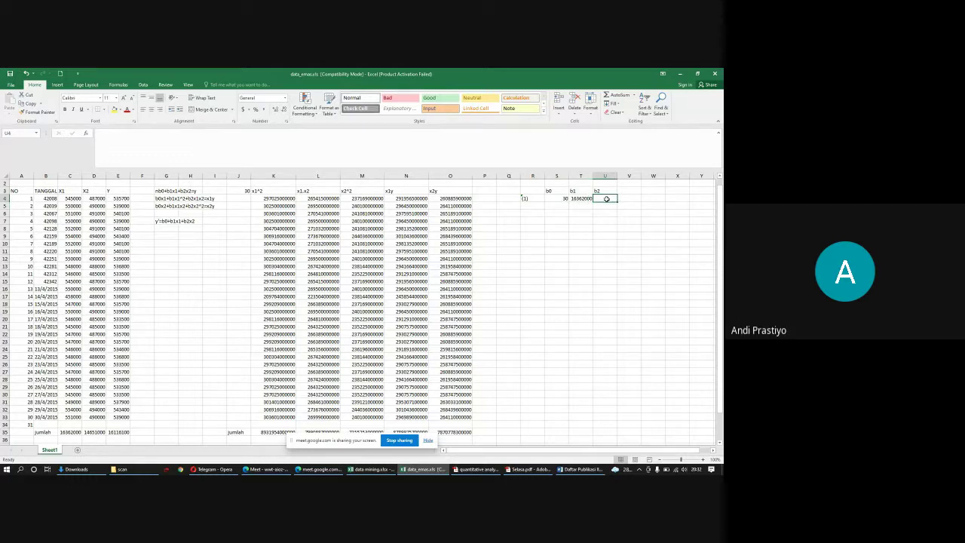
text(=)
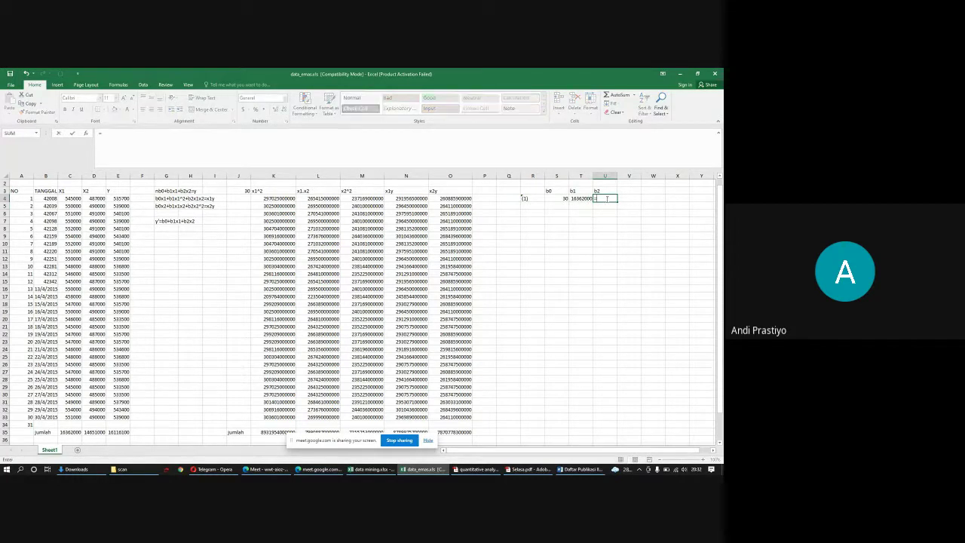
click(93, 433)
key(Return)
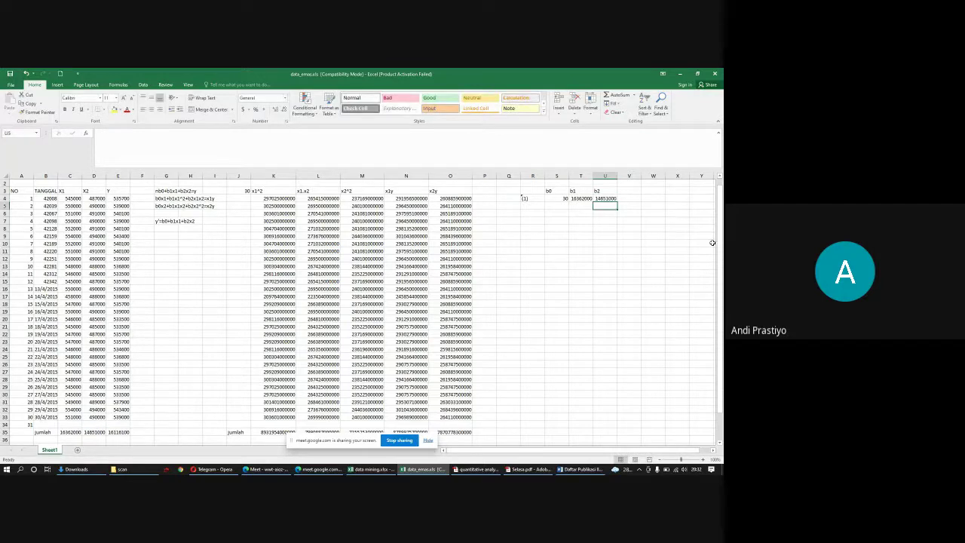
Step: Head V3 "output" and link V4 to the Y total with =E35
click(632, 198)
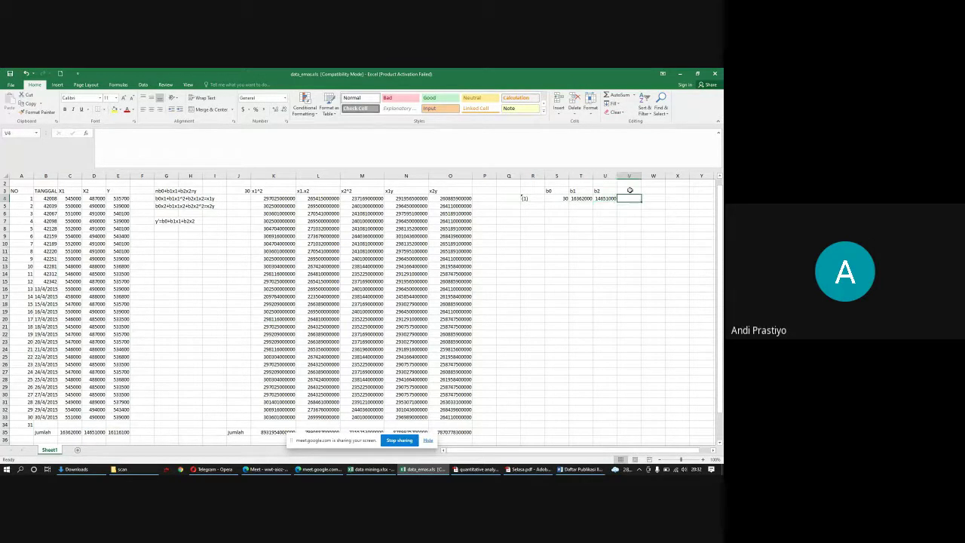
click(630, 189)
text(output)
key(Return)
text(=)
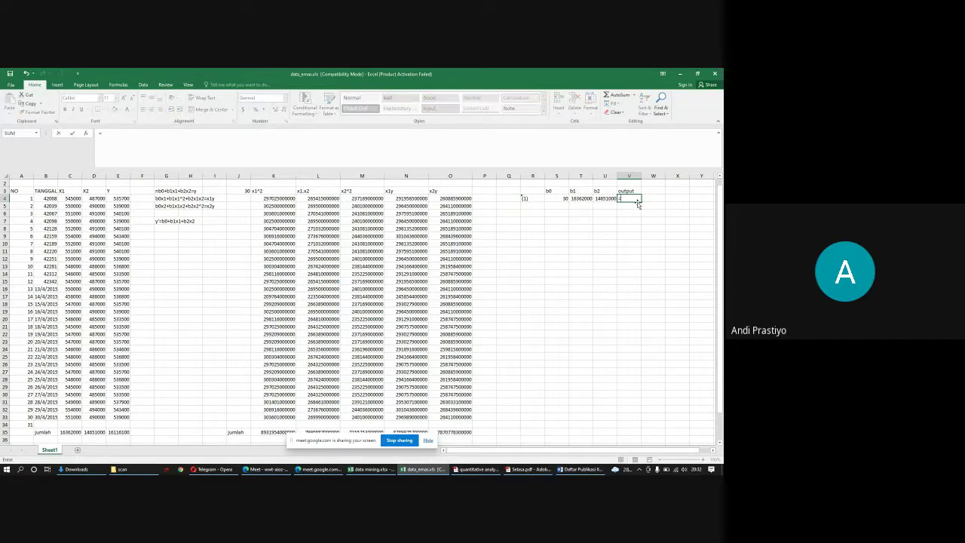
click(122, 432)
key(Return)
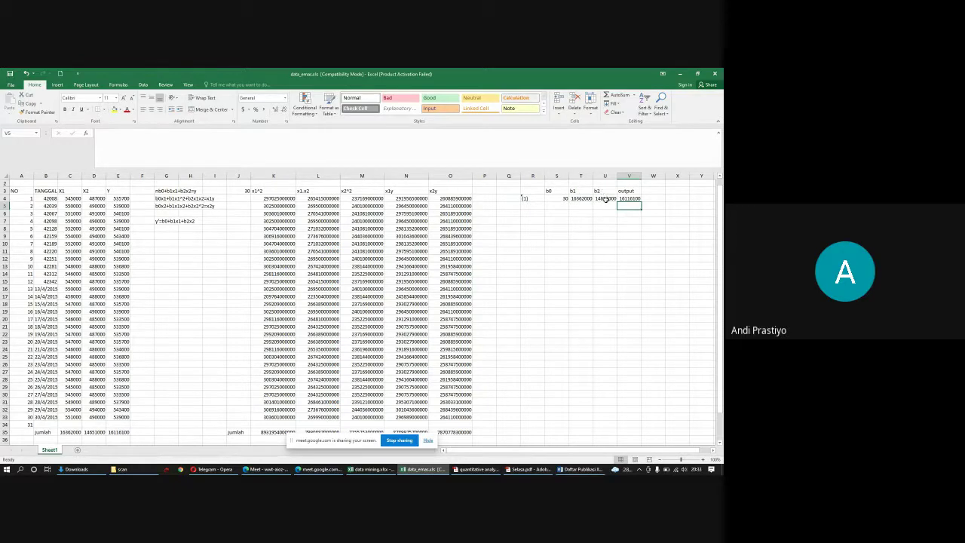
Step: Label R5 "(2)" as text and link the second equation's b0 coefficient in S5 to the X1 total with =C35
click(530, 205)
text((2)
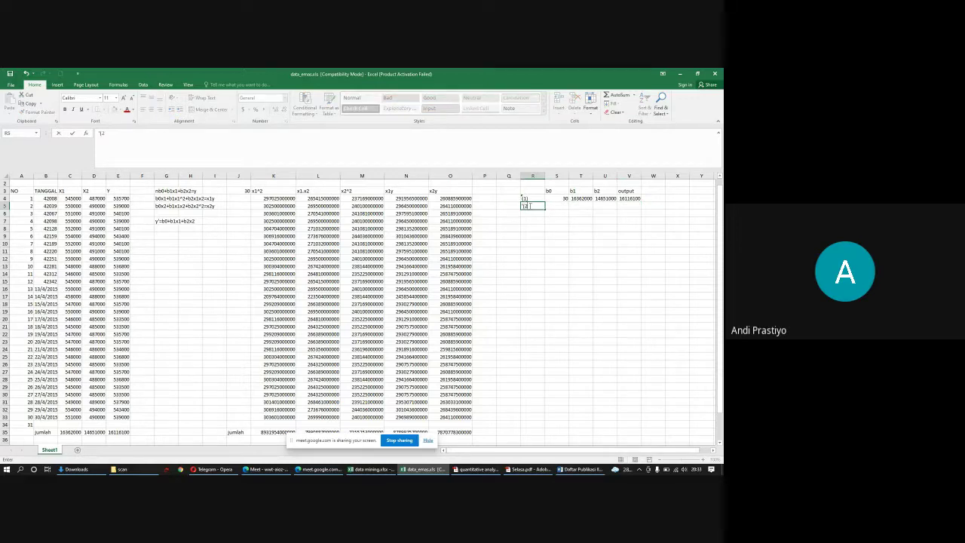
text())
key(Tab)
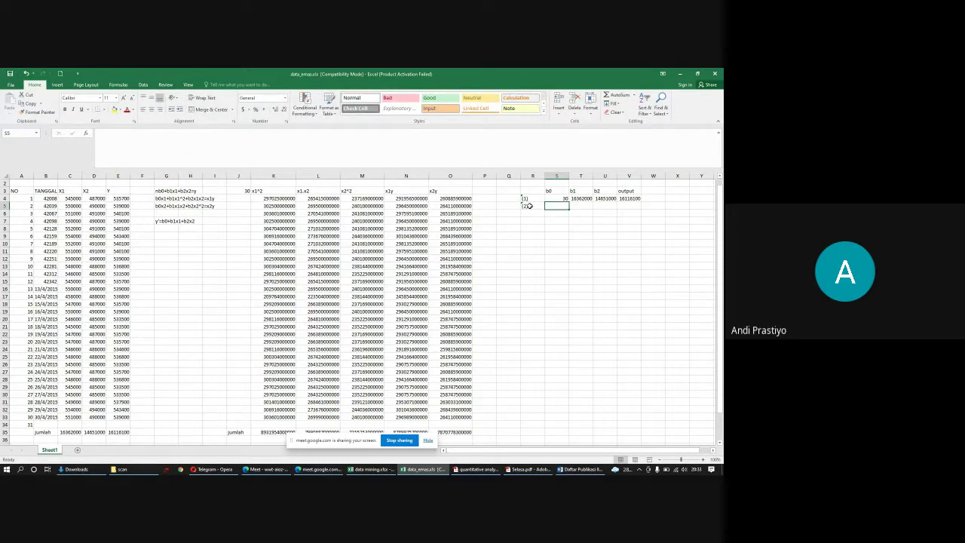
text(=)
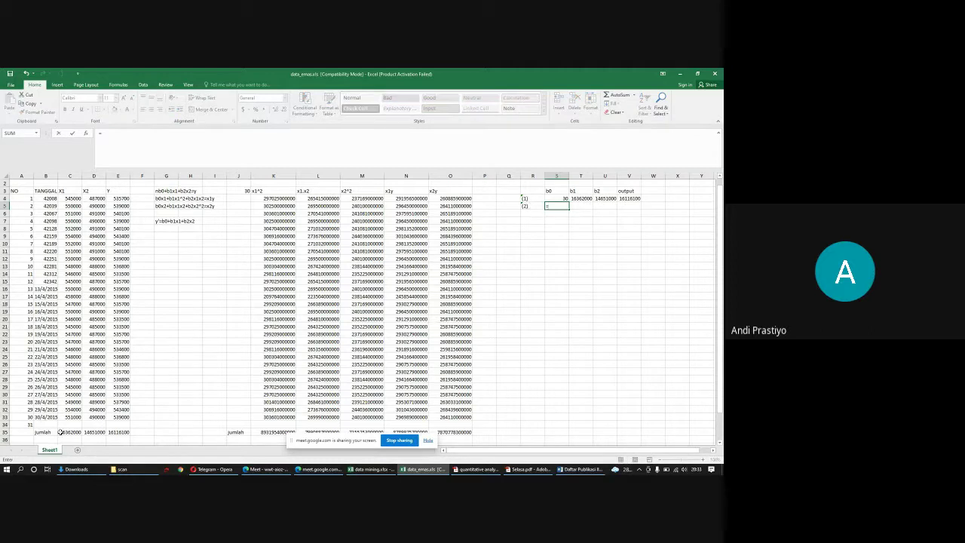
click(64, 432)
key(Tab)
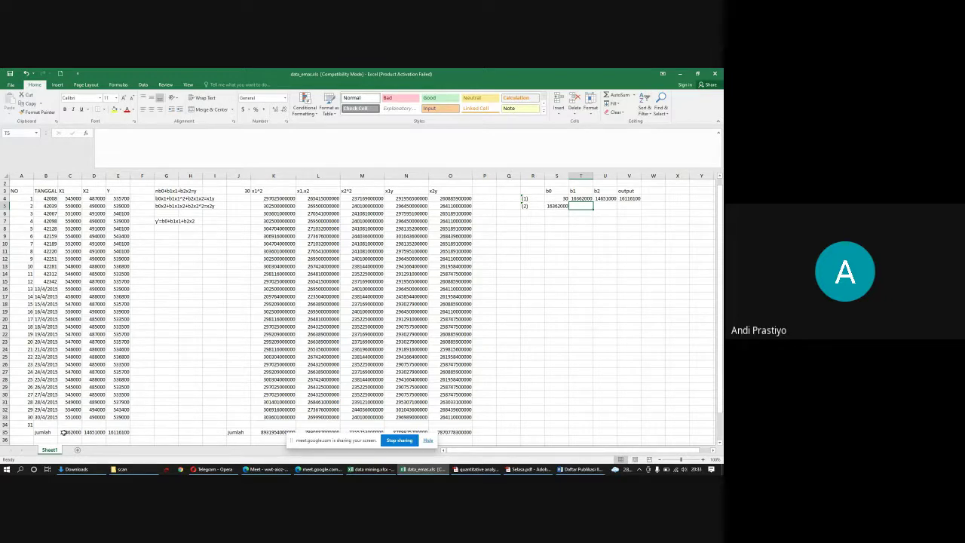
Step: Complete the second equation's row by linking T5 to =K35, U5 to =L35 and the output V5 to =N35
text(=)
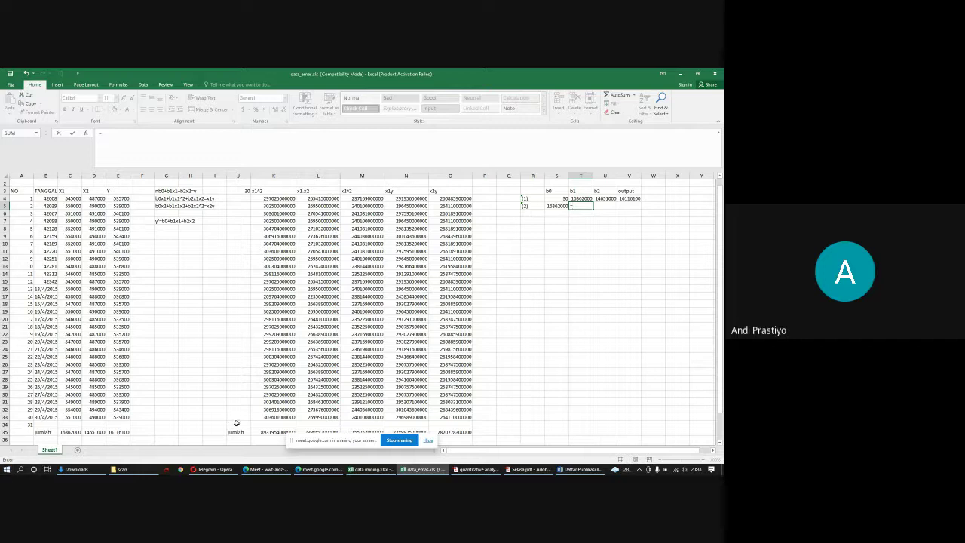
click(276, 432)
key(Return)
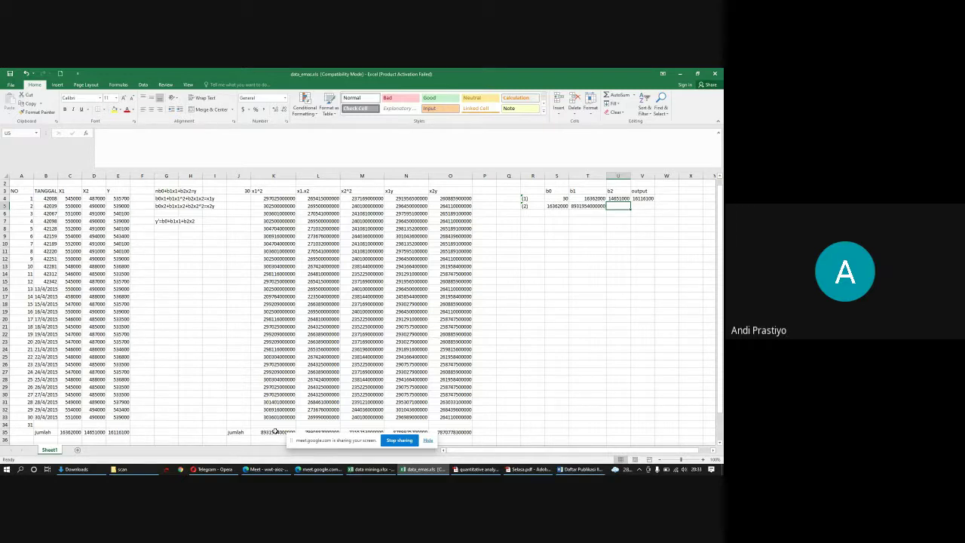
text(=)
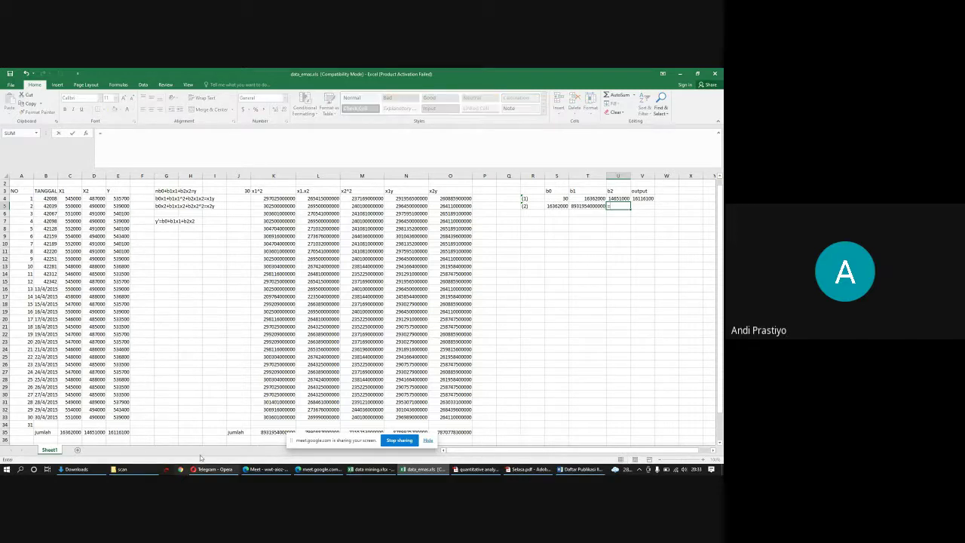
drag(339, 444, 352, 455)
click(322, 433)
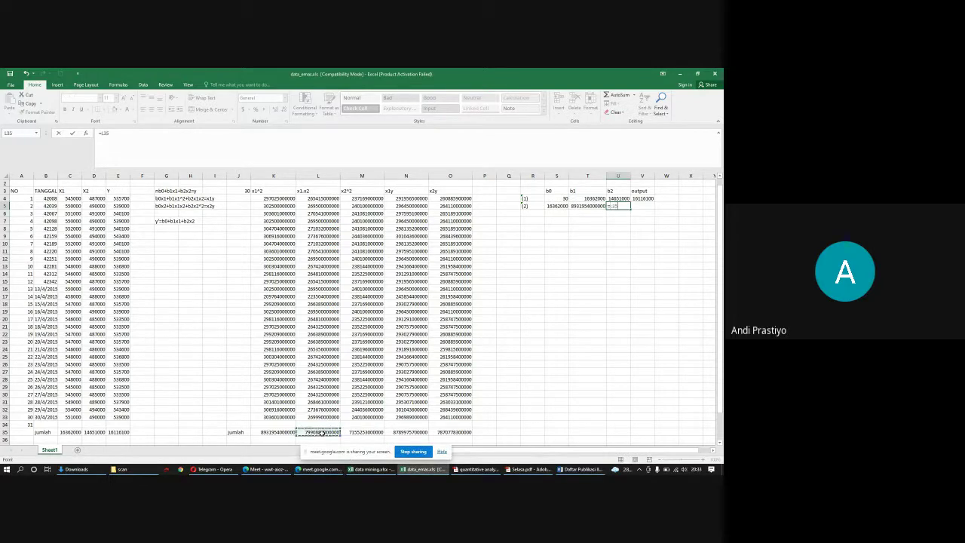
key(Tab)
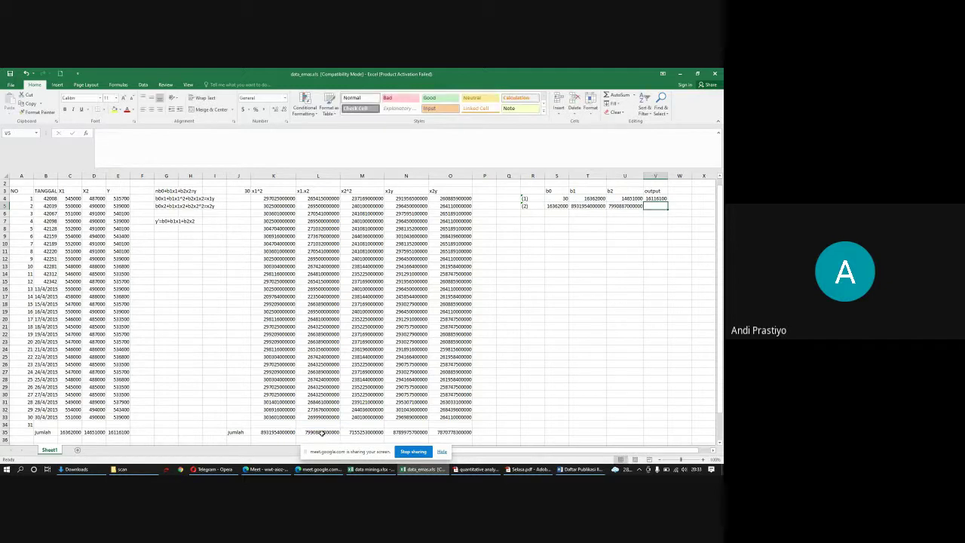
text(=)
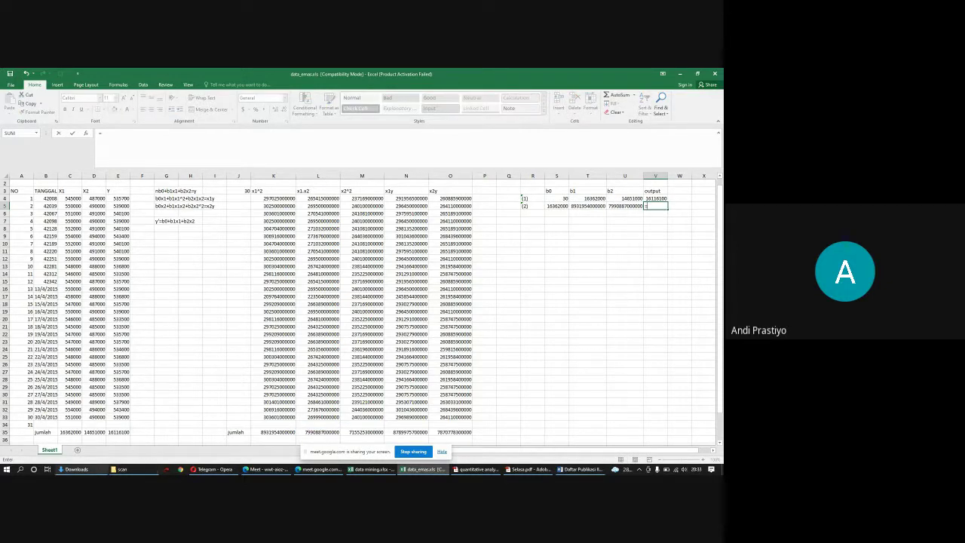
click(400, 431)
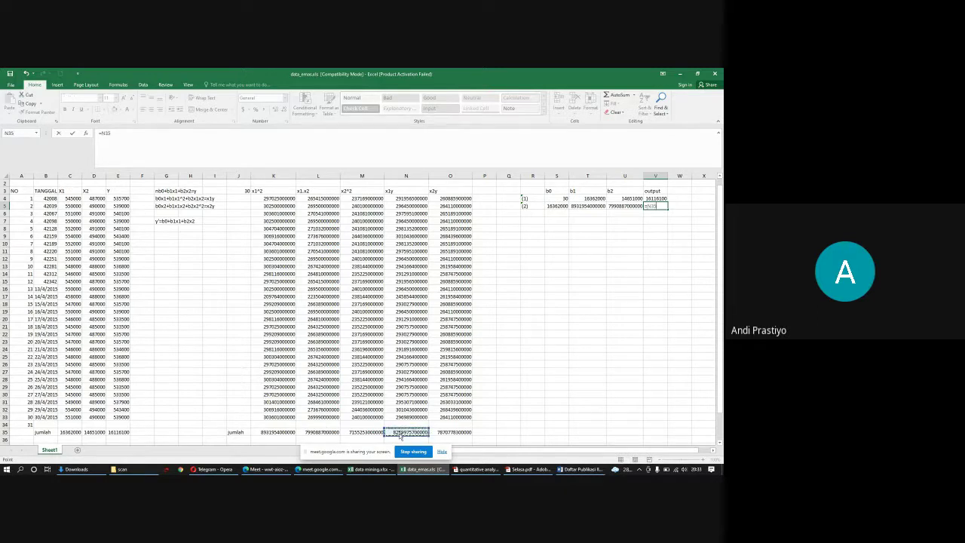
key(Return)
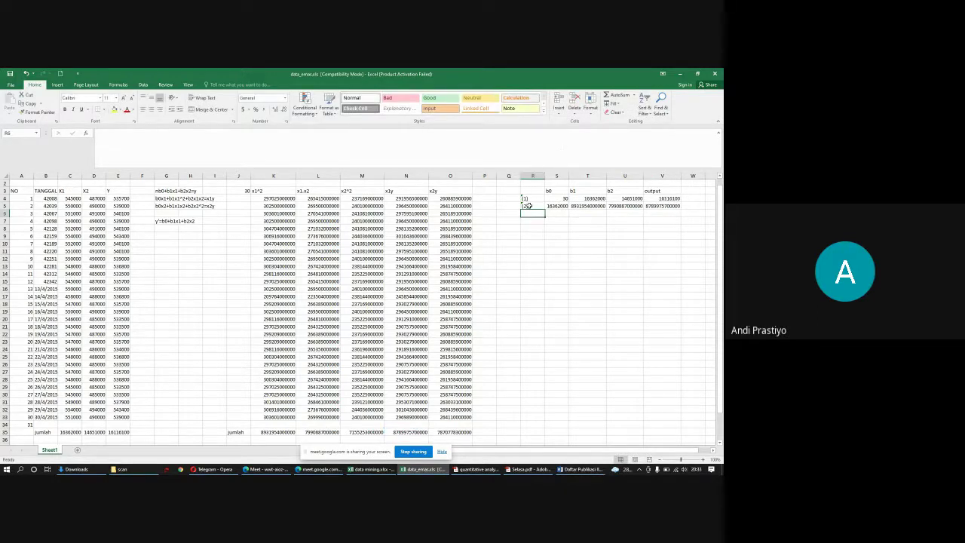
Step: Label R6 "(3)" as text and link the third equation's b0 coefficient in S6 to the X2 total with =D35
text('()
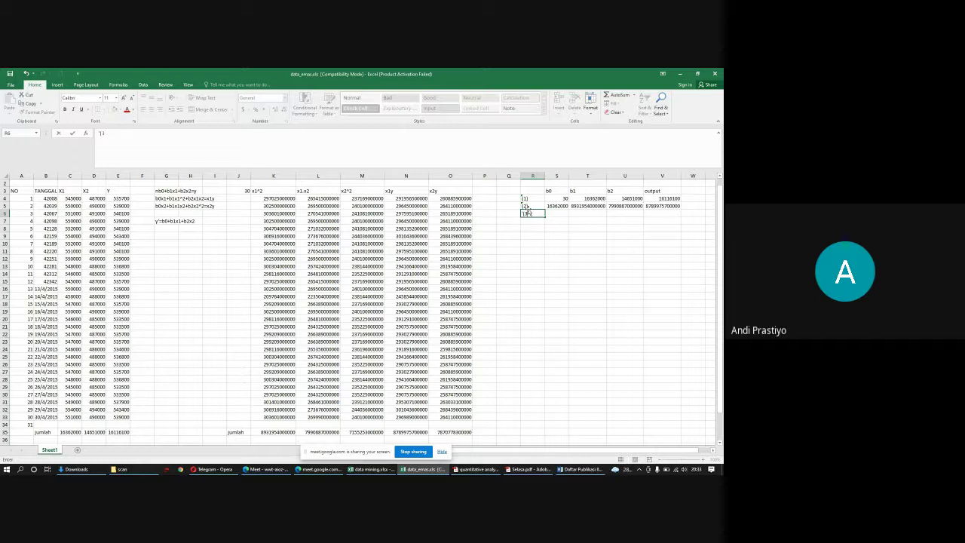
text(3))
key(Tab)
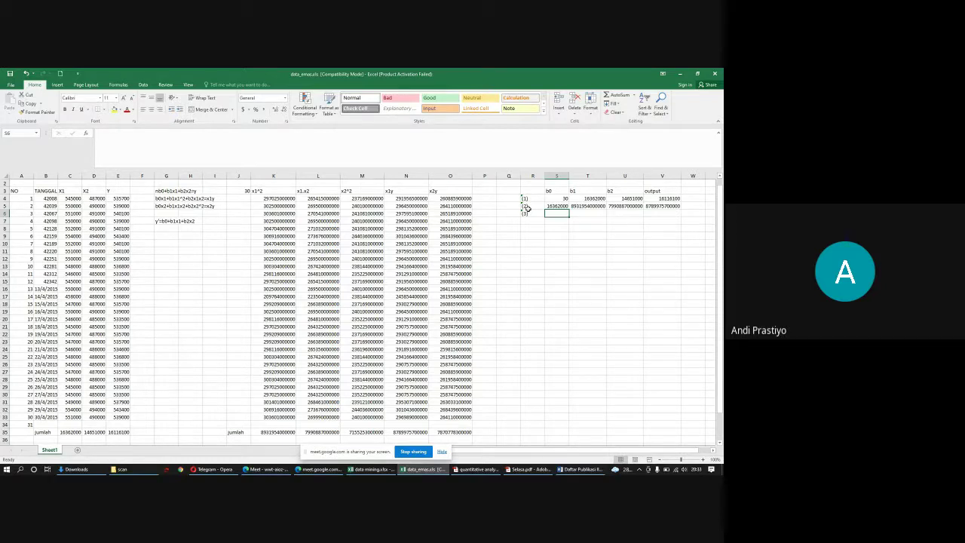
text(=)
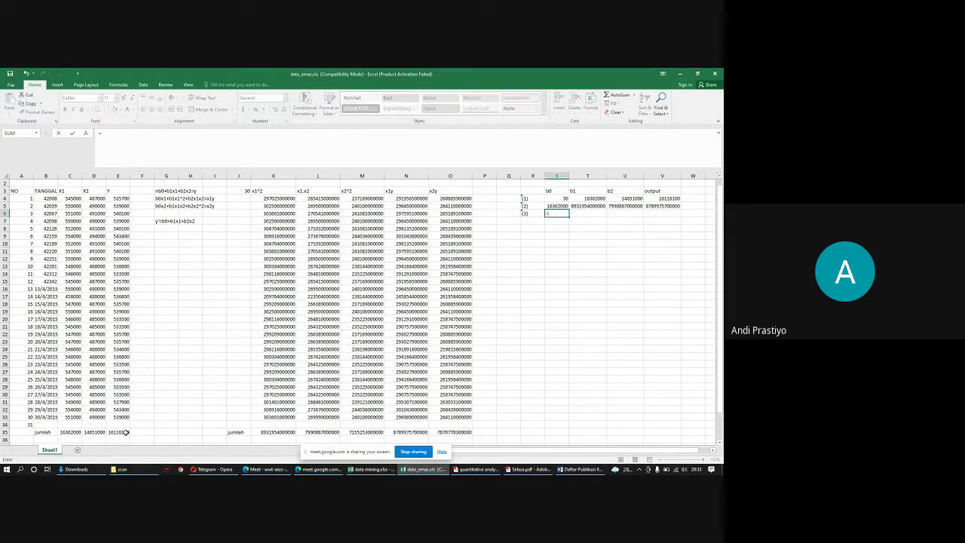
click(96, 431)
key(Return)
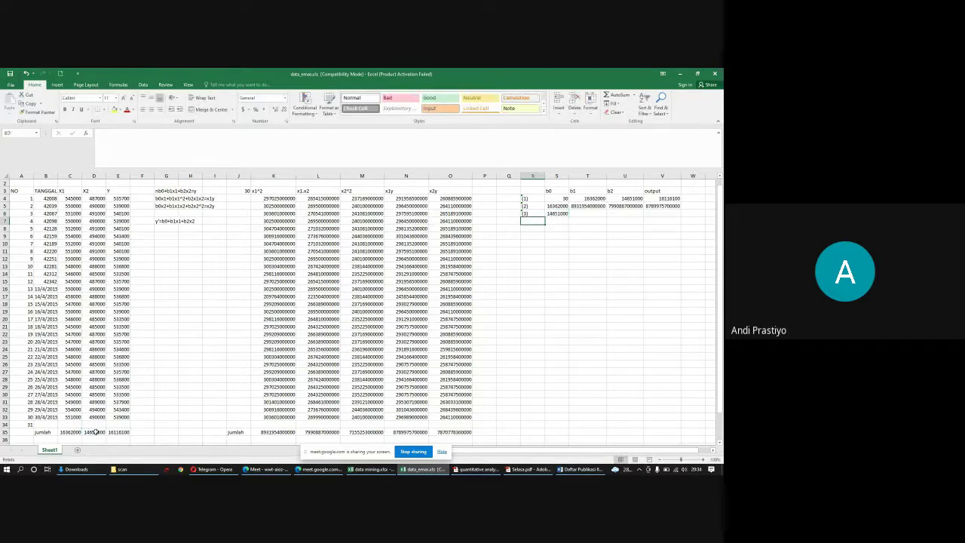
Step: Complete the third equation's row by linking T6 to =L35, U6 to =M35 and the output V6 to =O35
click(577, 214)
click(586, 213)
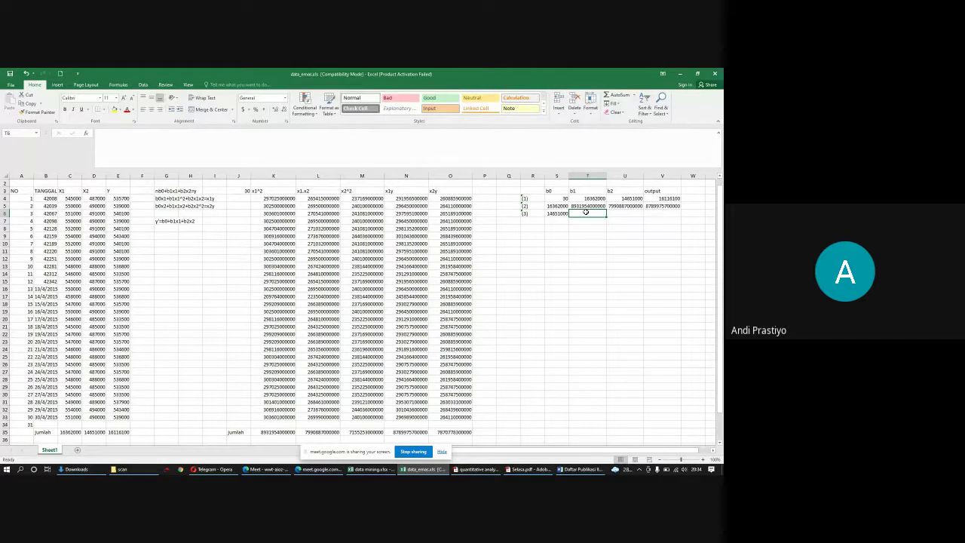
text(=)
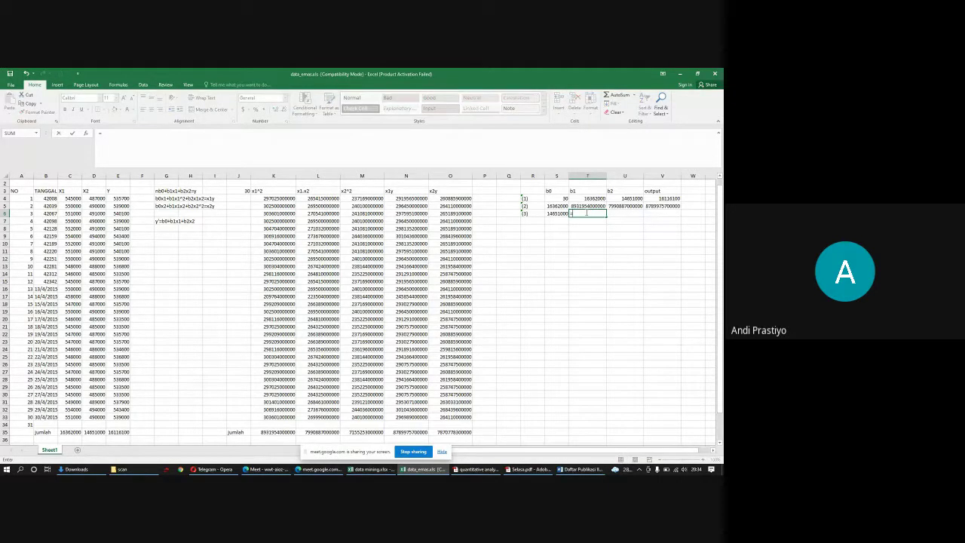
click(324, 432)
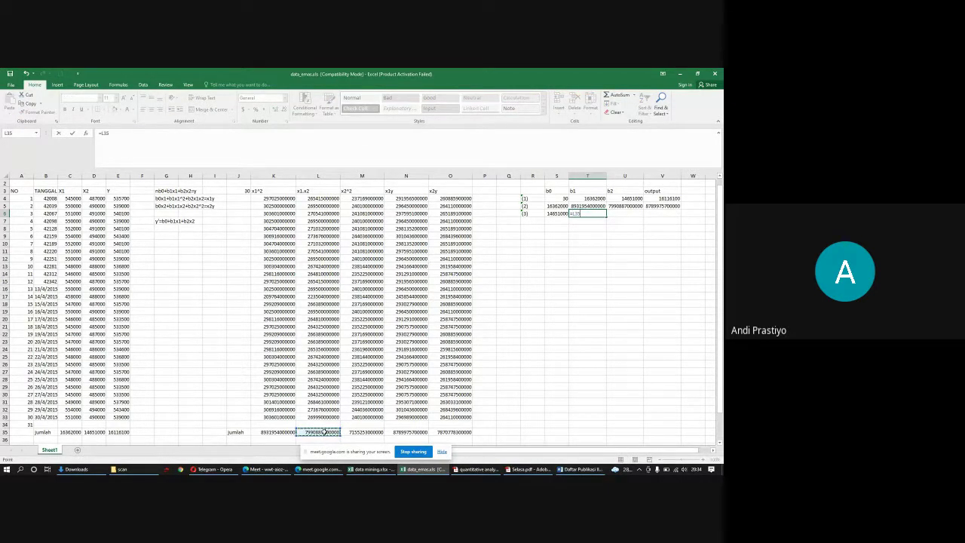
key(Tab)
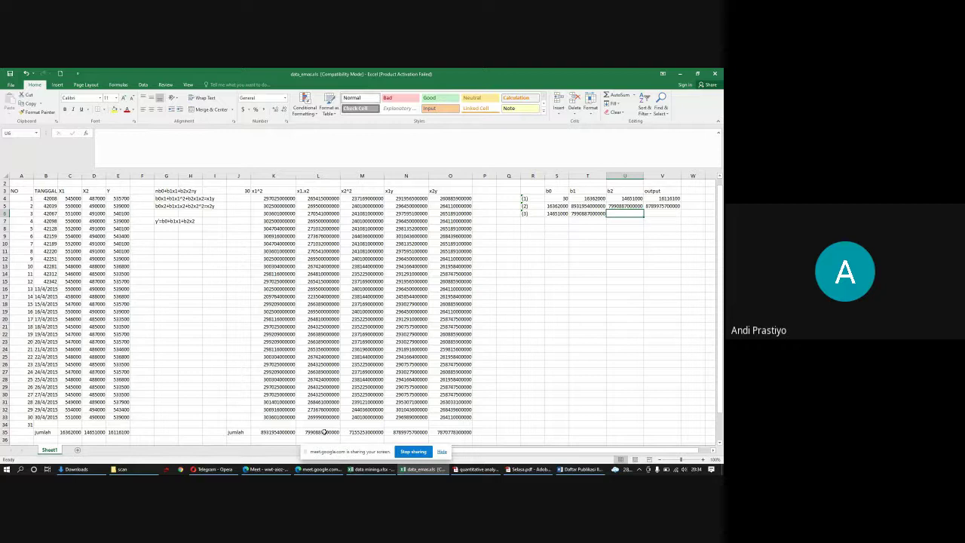
text(=)
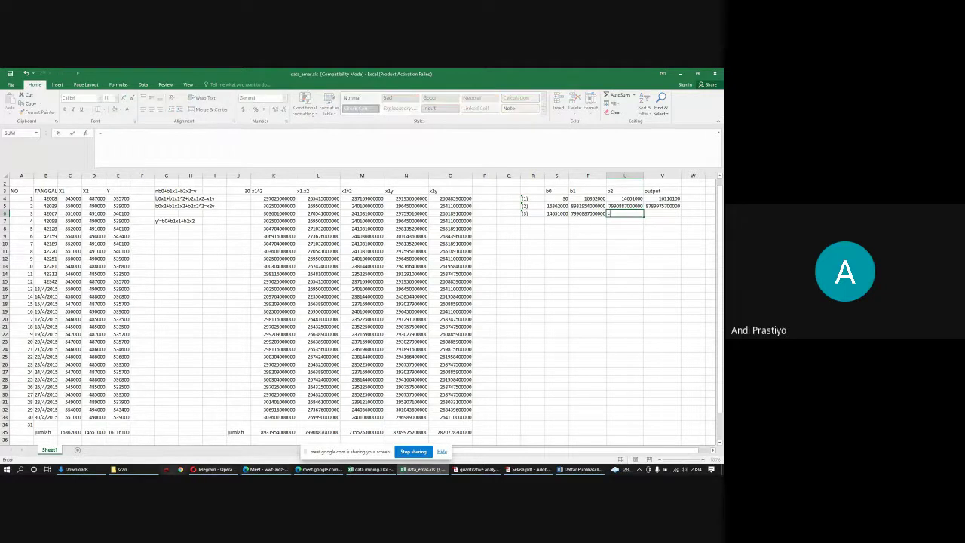
click(375, 431)
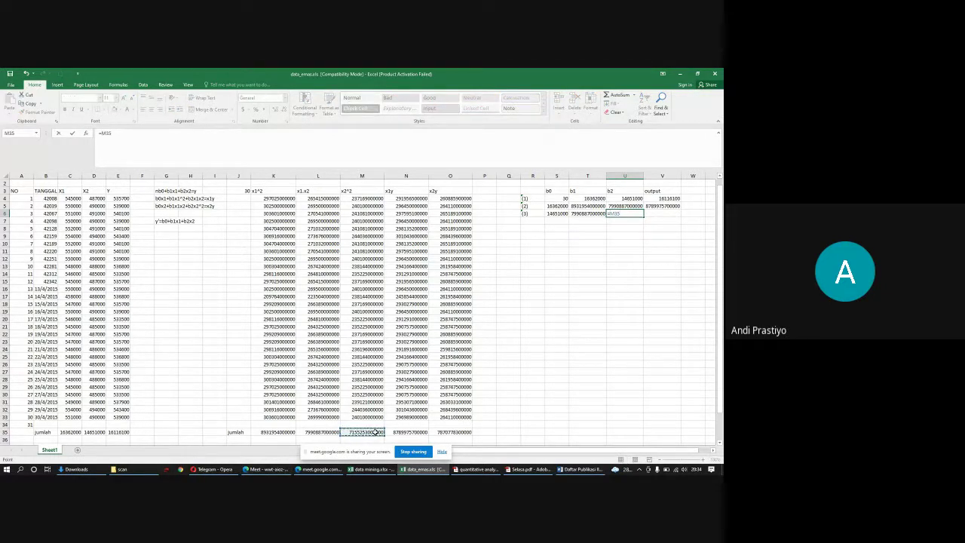
key(Tab)
text(=)
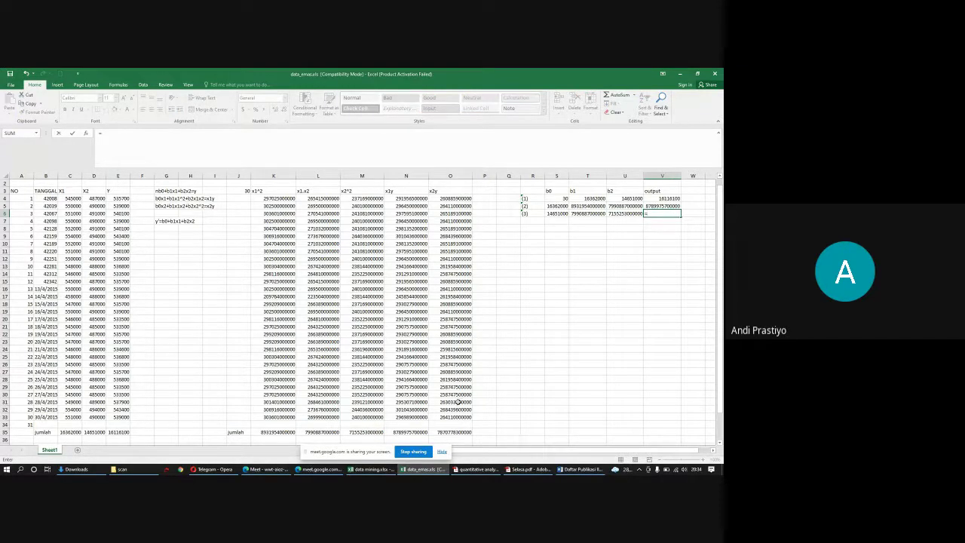
click(447, 432)
key(Return)
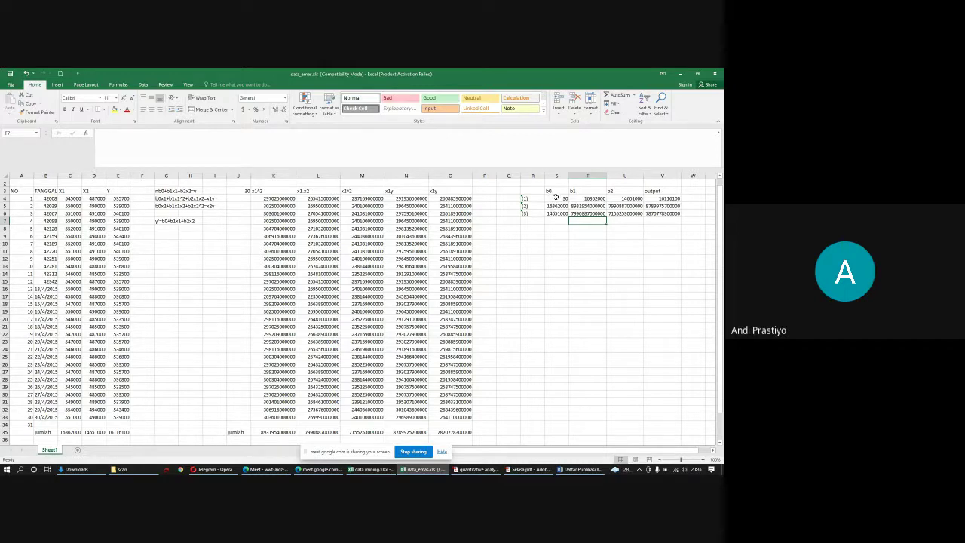
Step: Label R11 "(1)" and R12 "(2)" as text to begin an elimination table for the first two equations
click(532, 250)
text('(1)
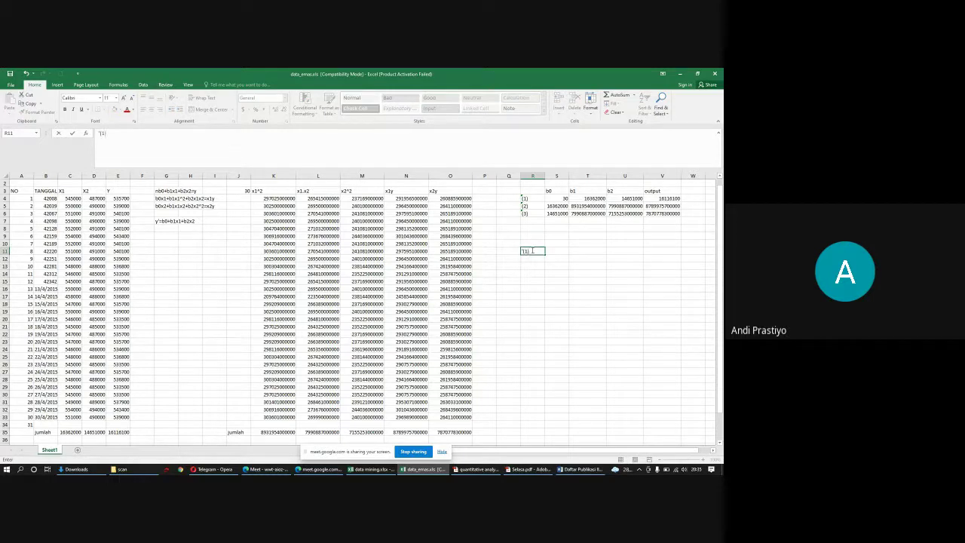
key(Return)
text('(2))
key(Return)
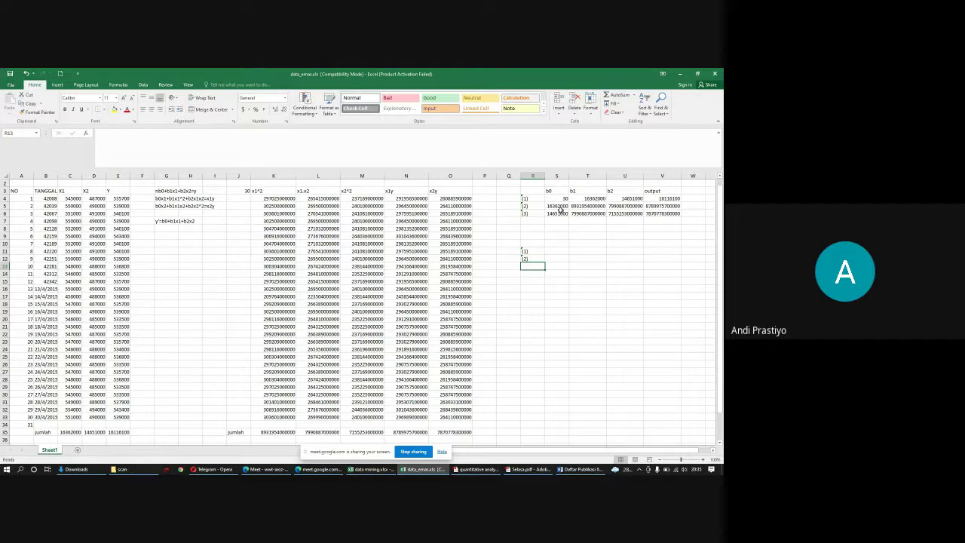
Step: Calculate the multiplier between the first two equations' b0 coefficients in R18 with =S5/S4
click(533, 304)
text(=)
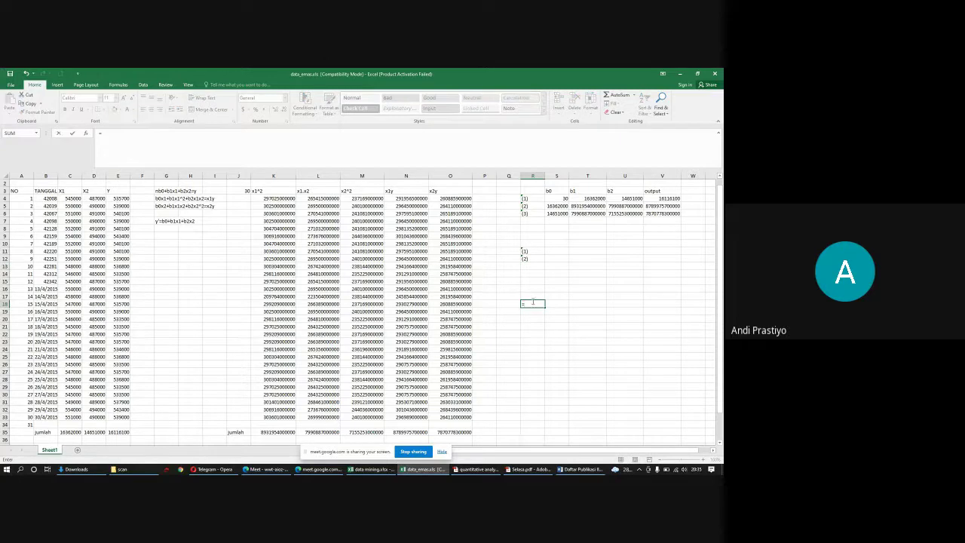
click(556, 206)
text(/)
click(555, 198)
key(Return)
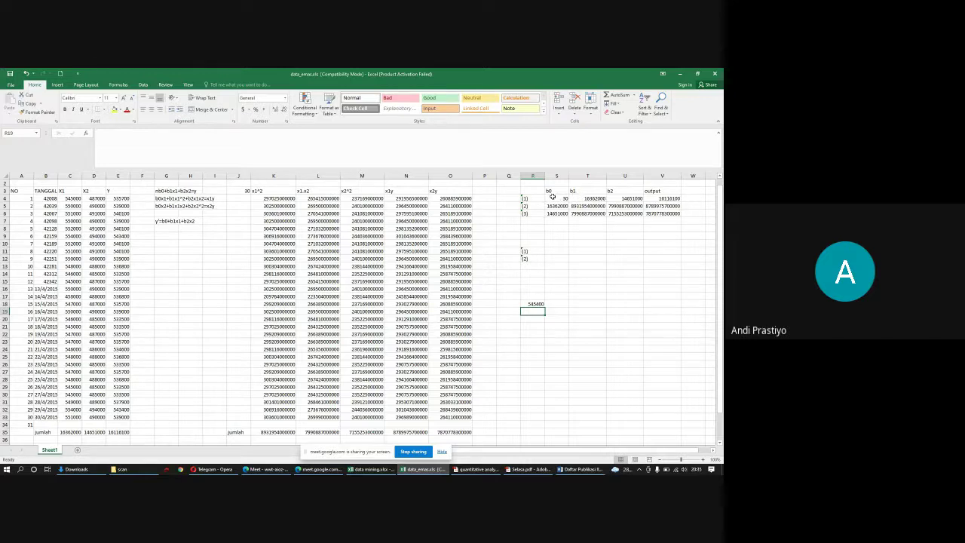
Step: Move the multiplier formula from R18 up to R14, just below the elimination table
drag(554, 198, 660, 200)
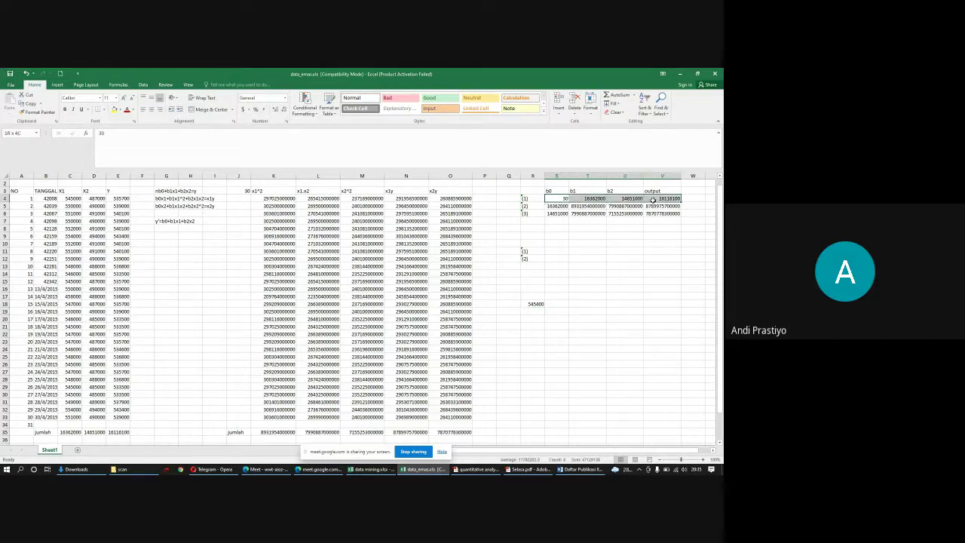
click(537, 303)
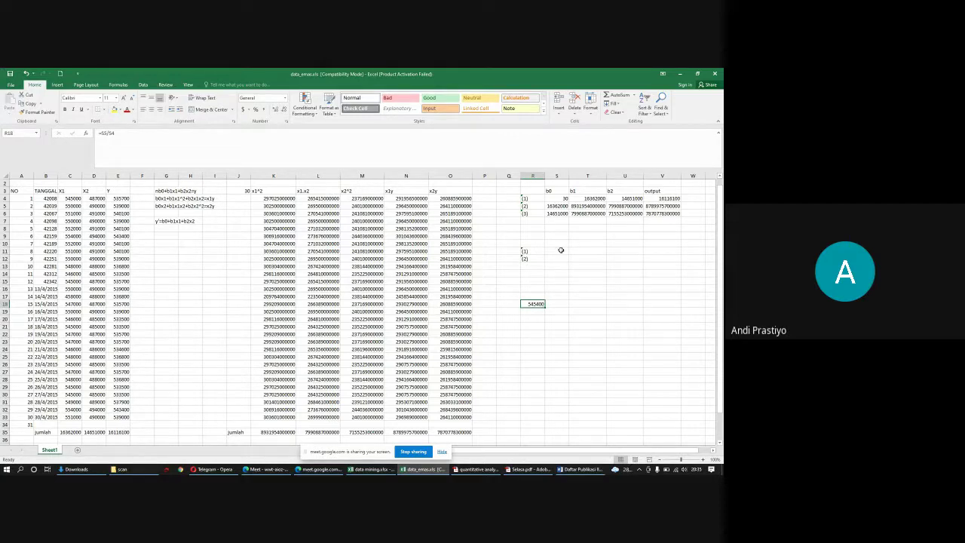
drag(543, 306, 543, 276)
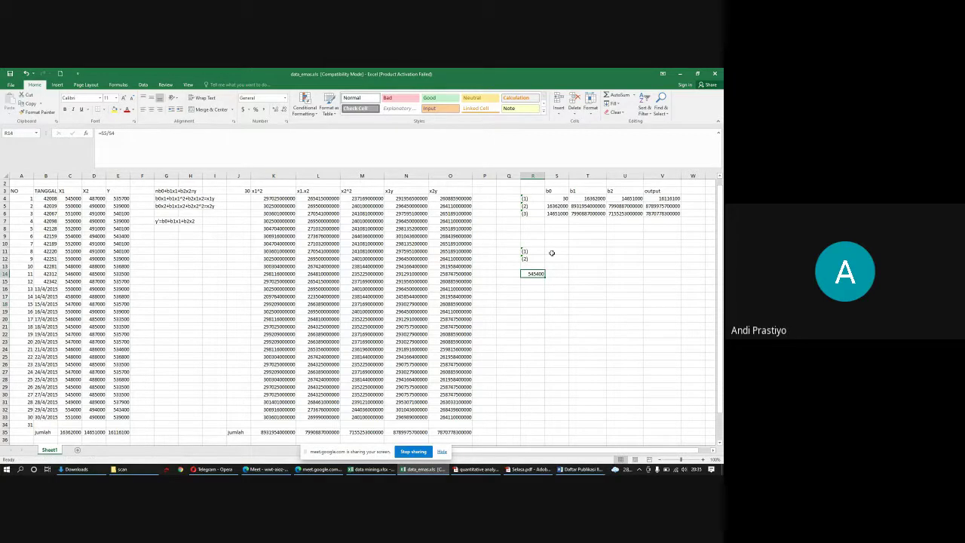
Step: Scale the first equation's b0 and b1 coefficients by the multiplier, entering =S4*R14 in S11 and =T4*R14 in T11
click(557, 252)
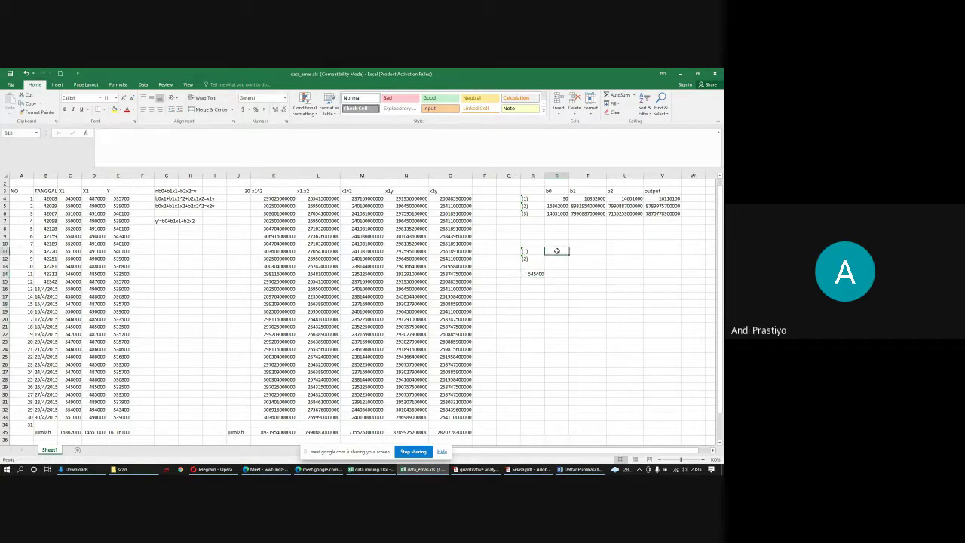
text(=)
click(558, 199)
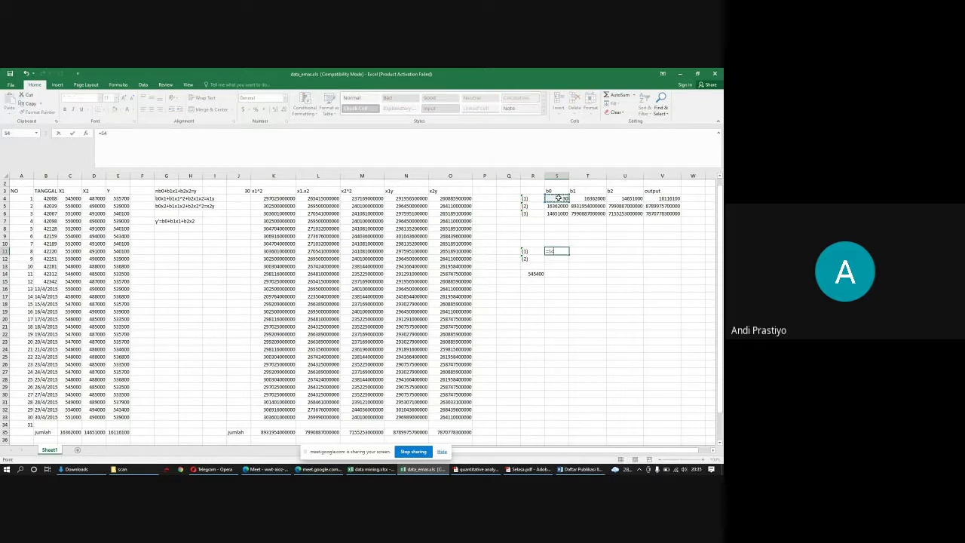
text(*)
click(536, 275)
key(Tab)
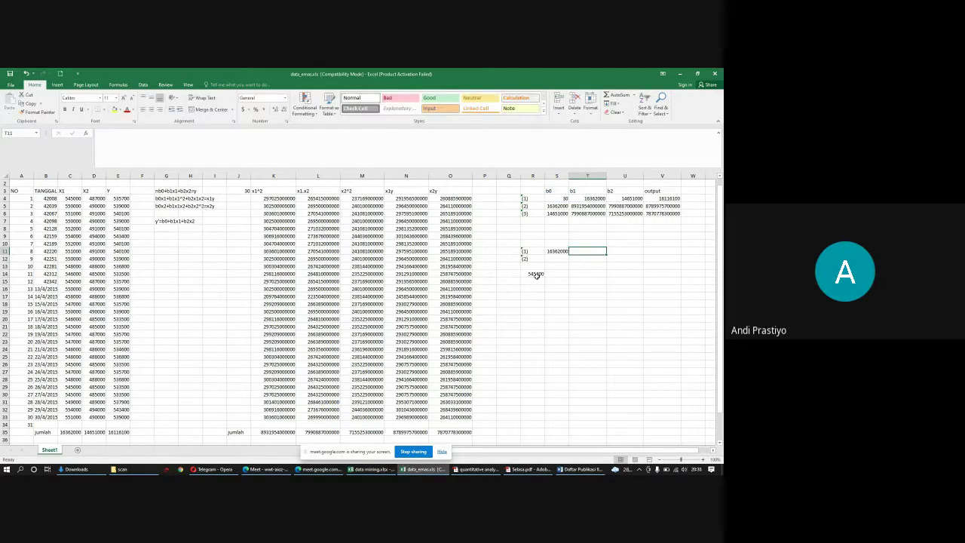
text(=)
click(596, 198)
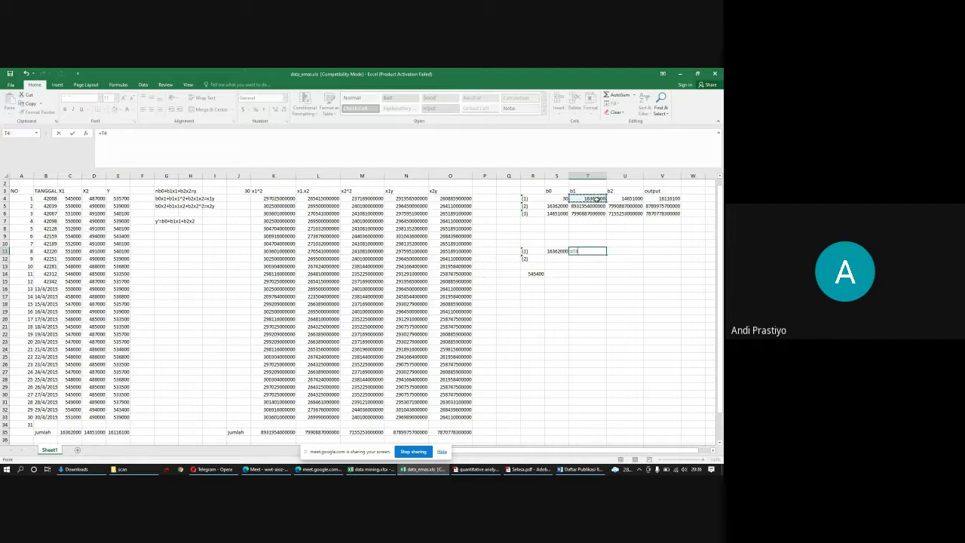
text(*)
click(528, 275)
key(Tab)
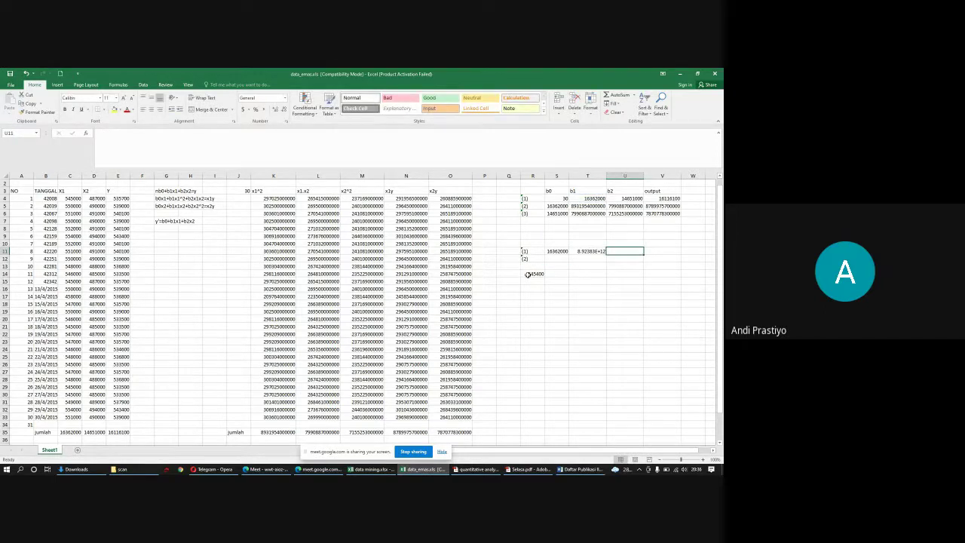
Step: Scale the first equation's b2 coefficient and output by the multiplier, entering =U4*R14 in U11 and =V4*R14 in V11
text(=)
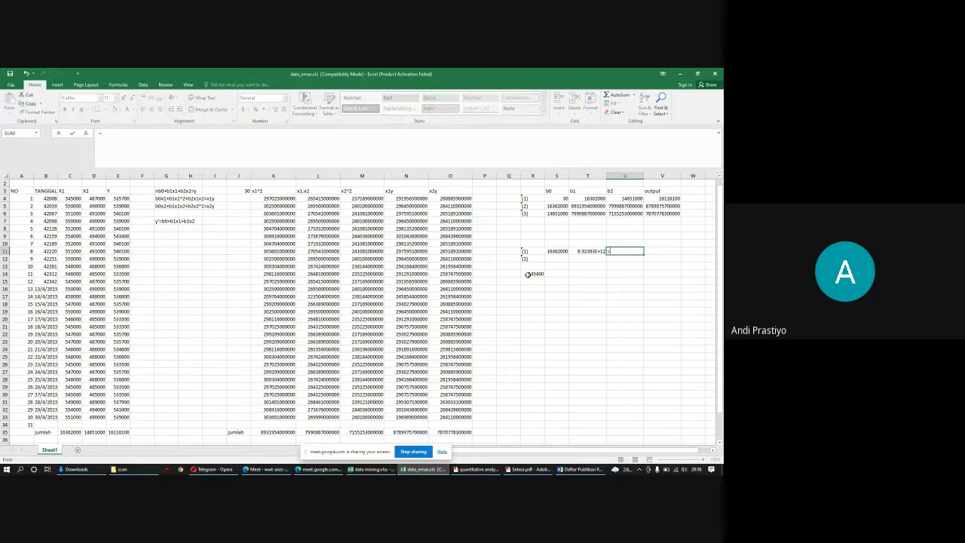
click(618, 198)
text(*)
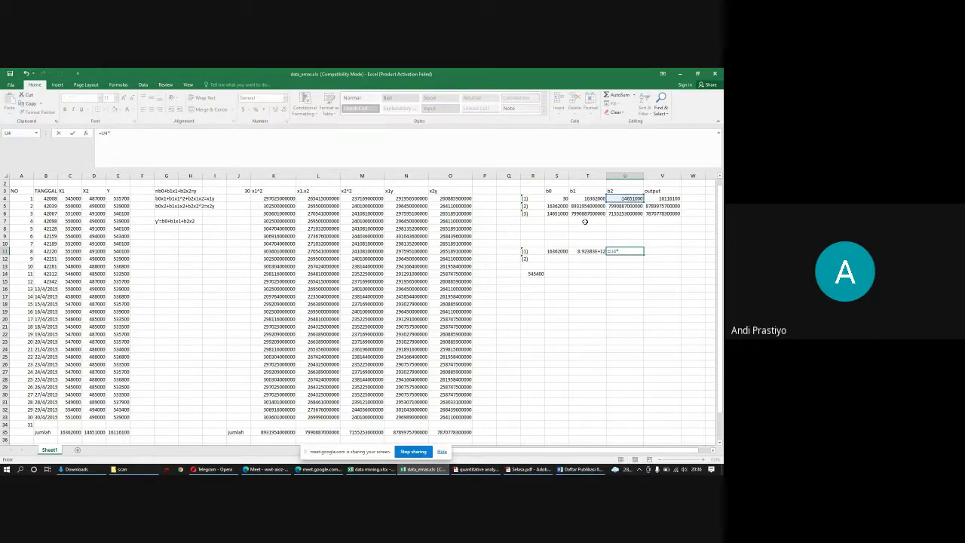
click(533, 275)
key(Tab)
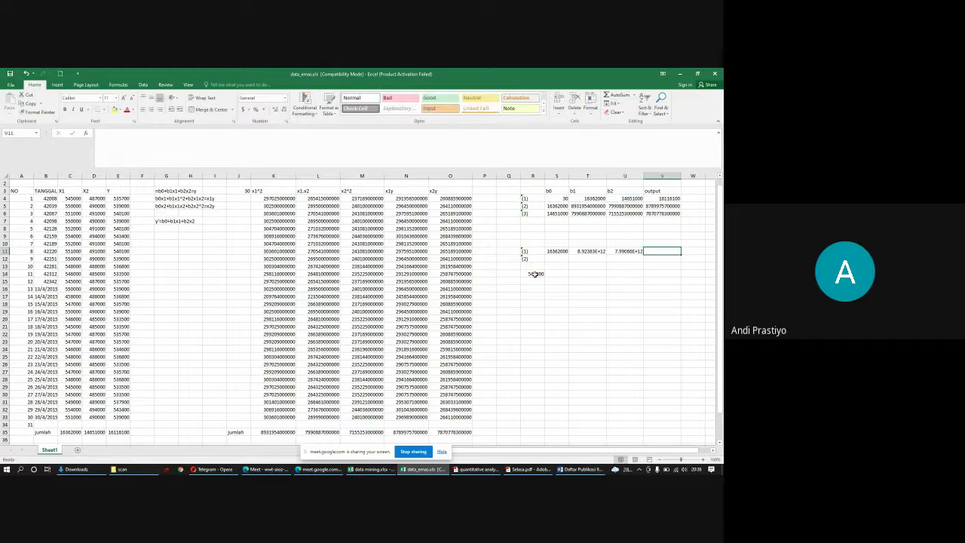
text(=)
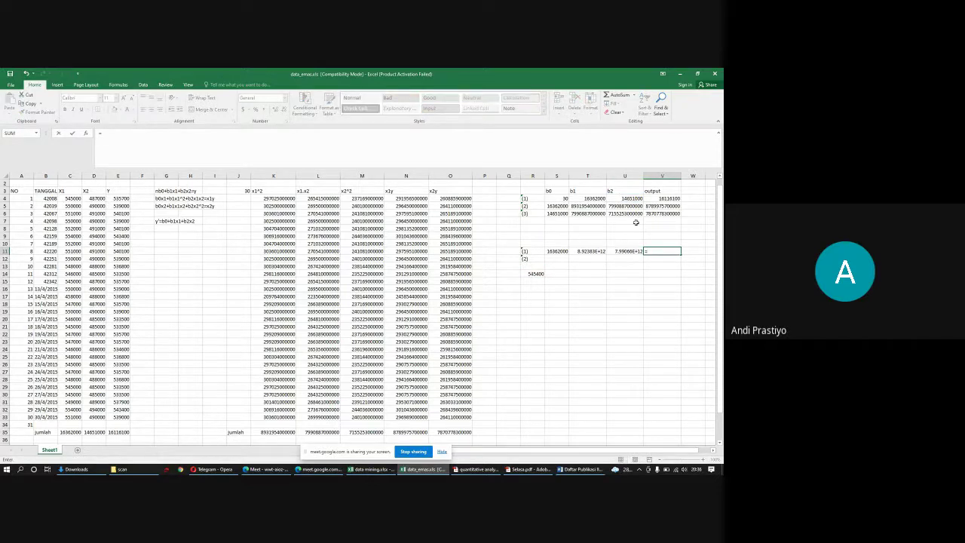
click(657, 198)
text(*)
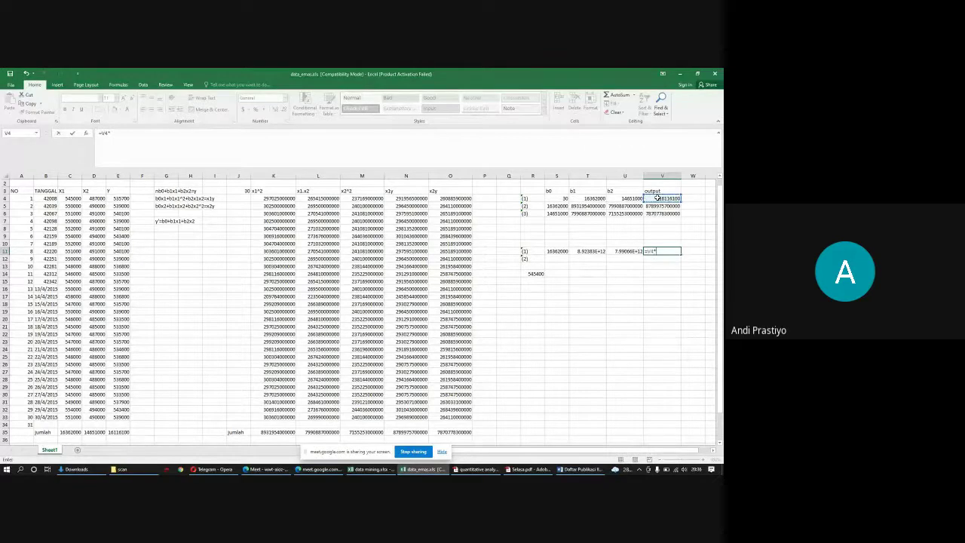
click(534, 274)
key(Return)
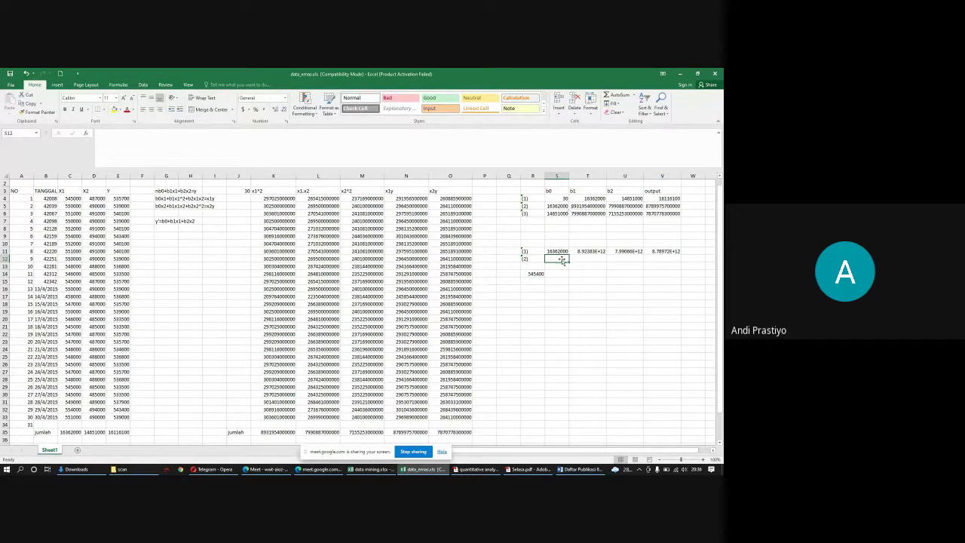
Step: Fill row 12 with the unscaled second equation by linking S12 to =S5, T12 to =T5, U12 to =U5 and V12 to =V5
click(559, 206)
key(Tab)
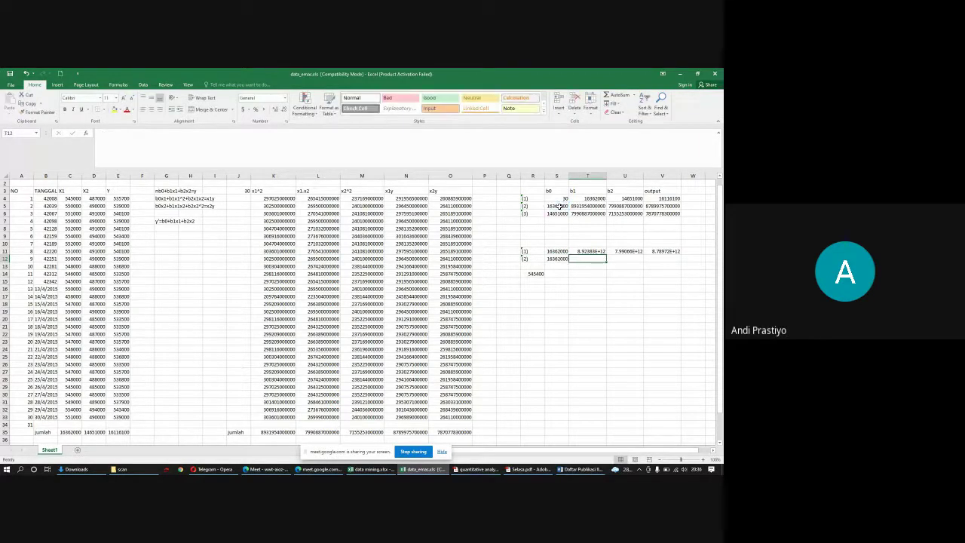
text(=)
click(573, 206)
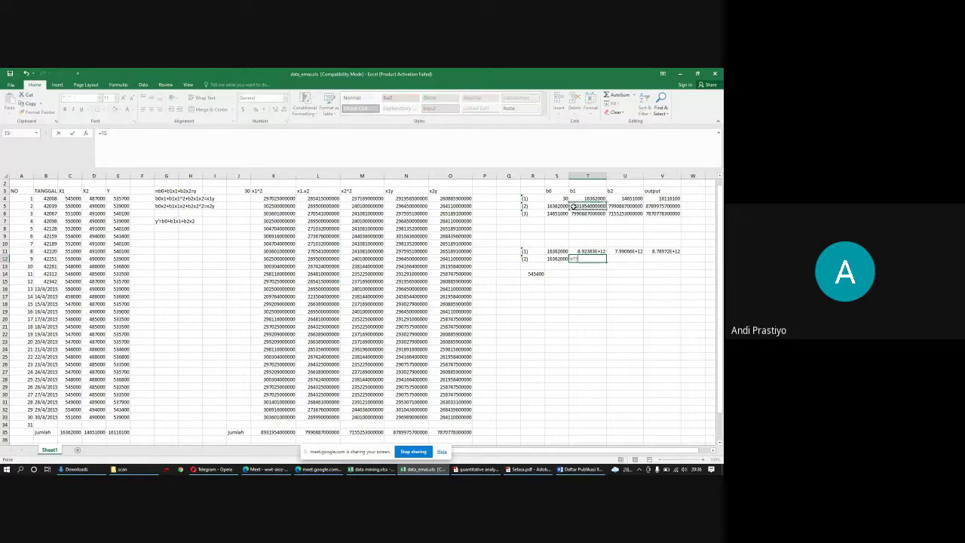
key(Tab)
text(=)
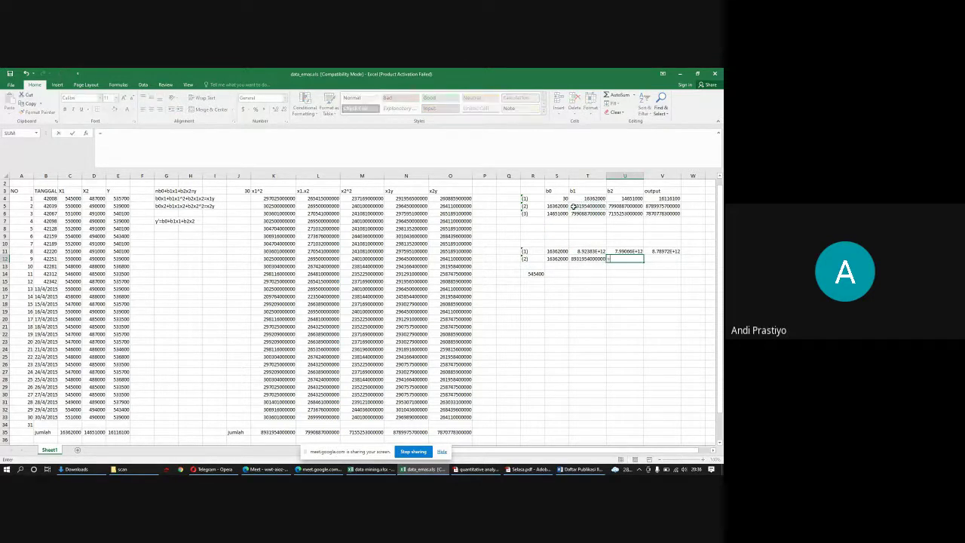
click(625, 205)
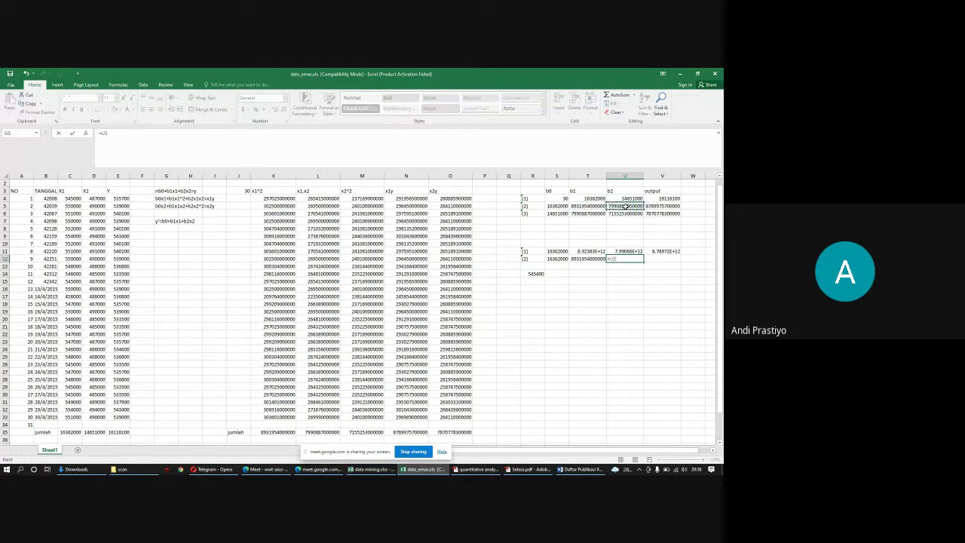
key(Tab)
text(=)
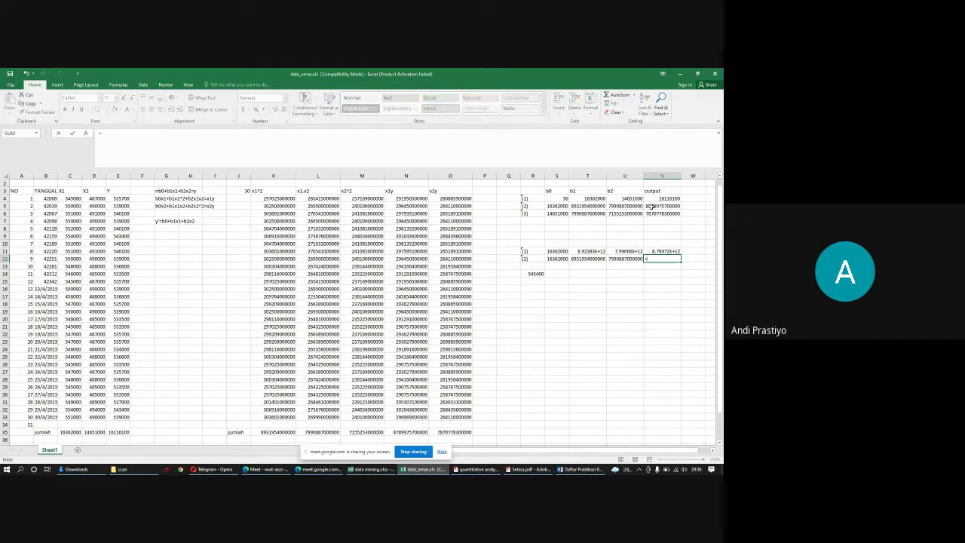
click(650, 206)
key(Return)
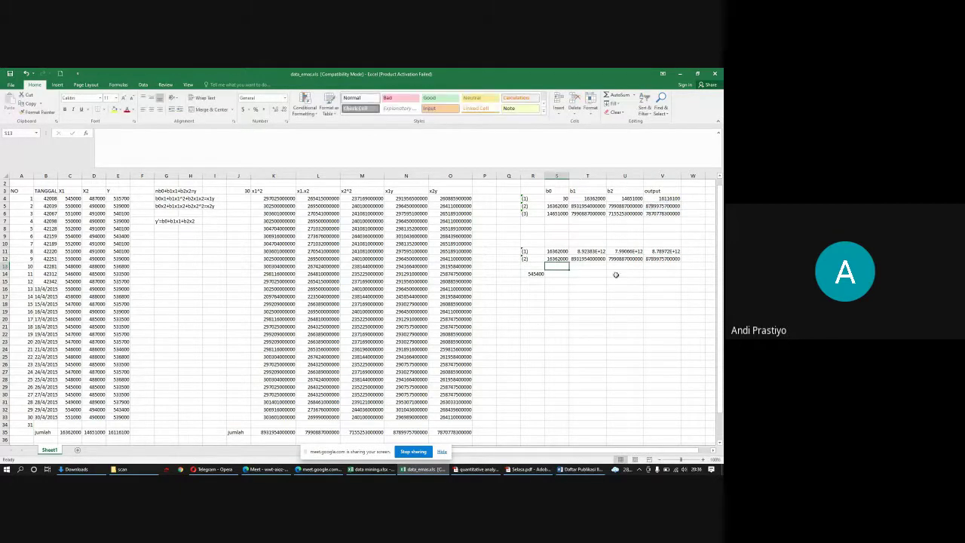
Step: Head the elimination table's columns S10 to V10 with "b0", "b1", "b2" and "output"
click(553, 244)
text(b0)
key(Tab)
text(b1)
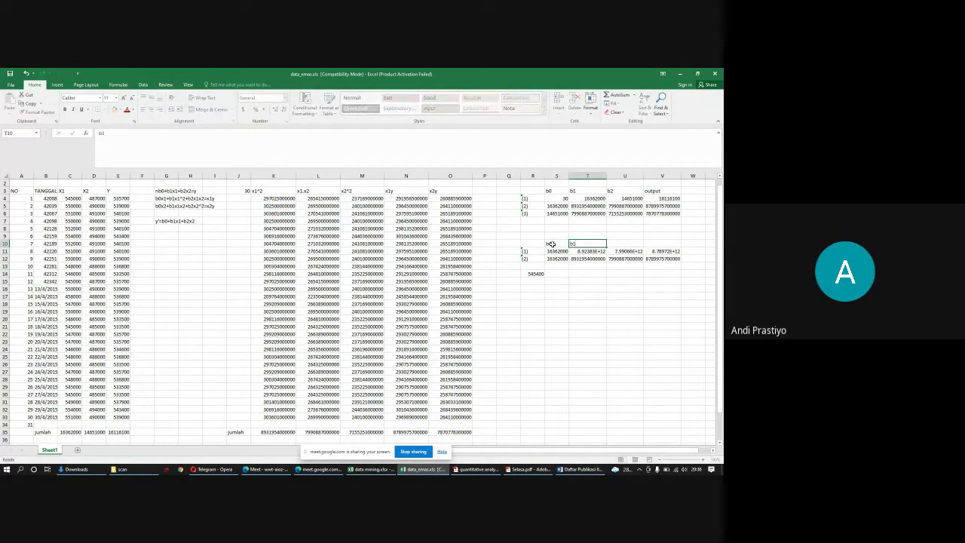
key(Tab)
text(b2)
key(Tab)
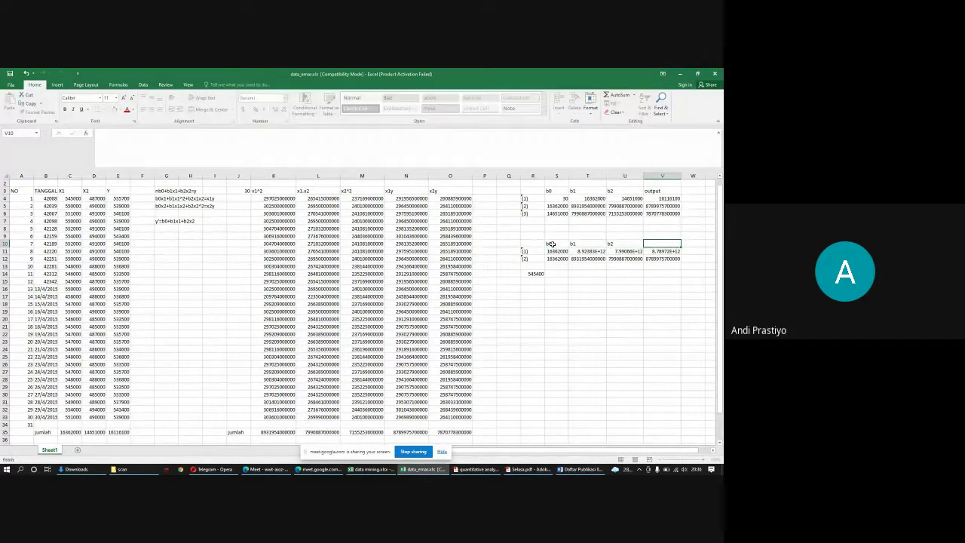
text(output)
click(552, 250)
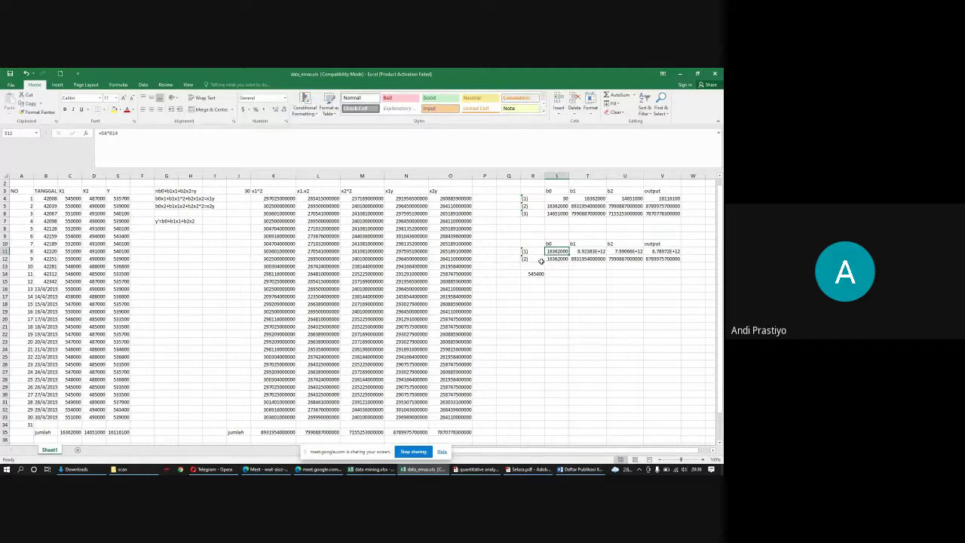
Step: Label the subtraction row with "dikurangi" in R13 and the resulting equation's number "(4)" in S13
click(533, 266)
text(diku)
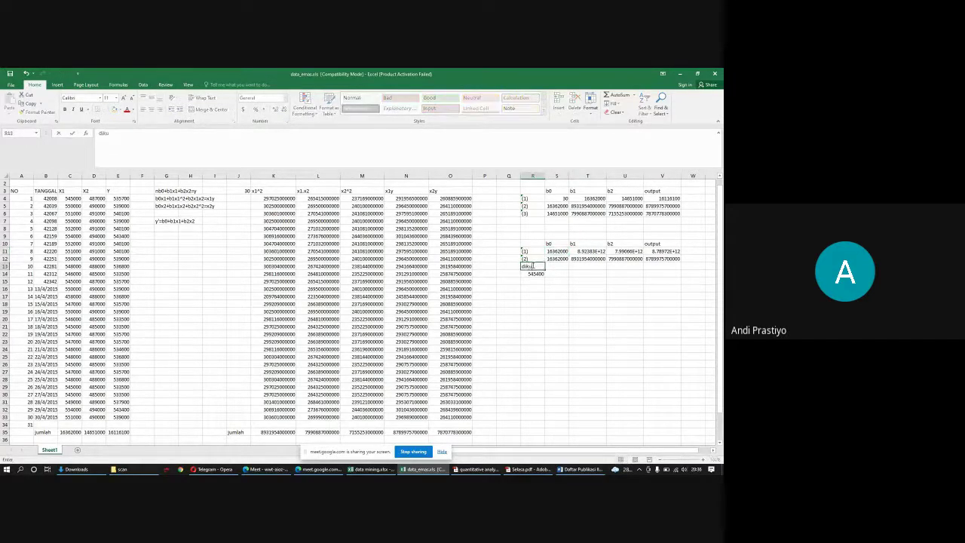
text(rangi)
key(Return)
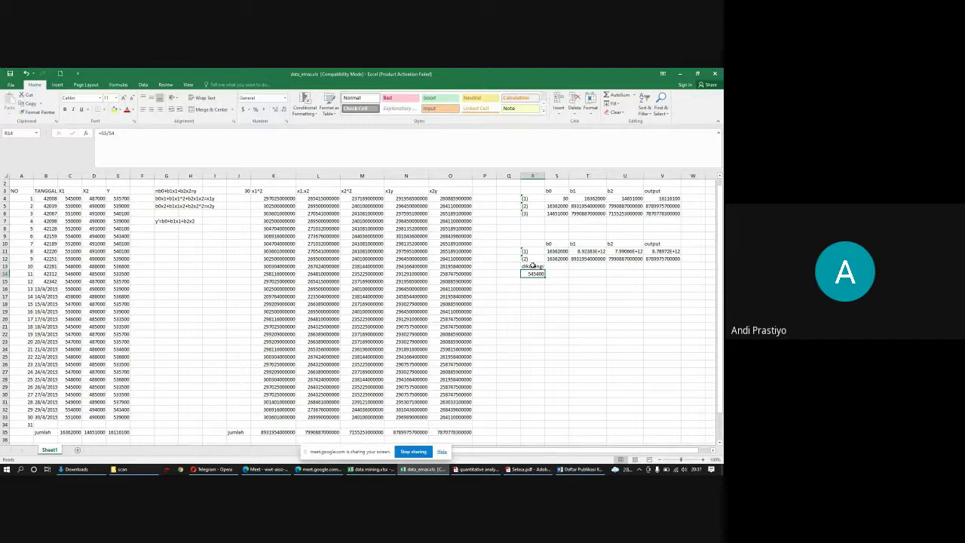
click(581, 265)
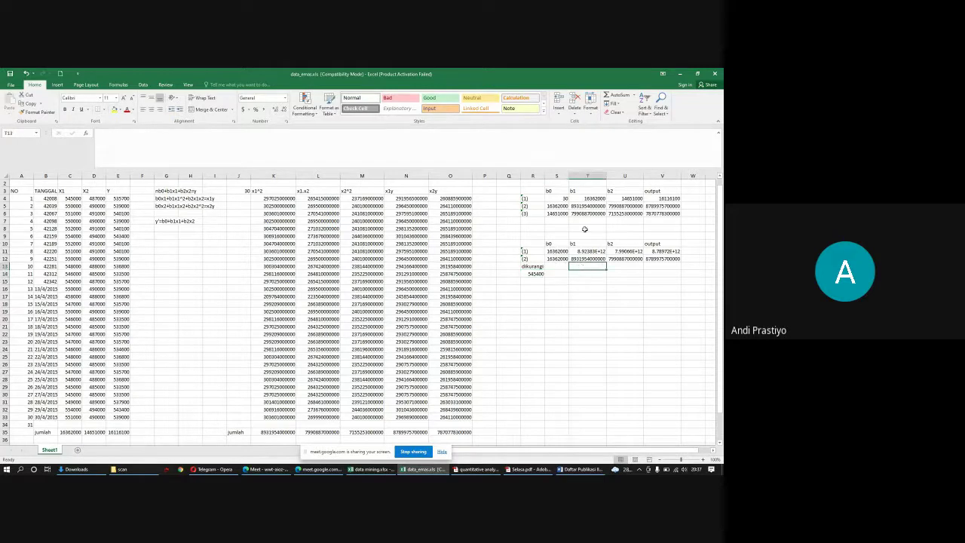
click(555, 265)
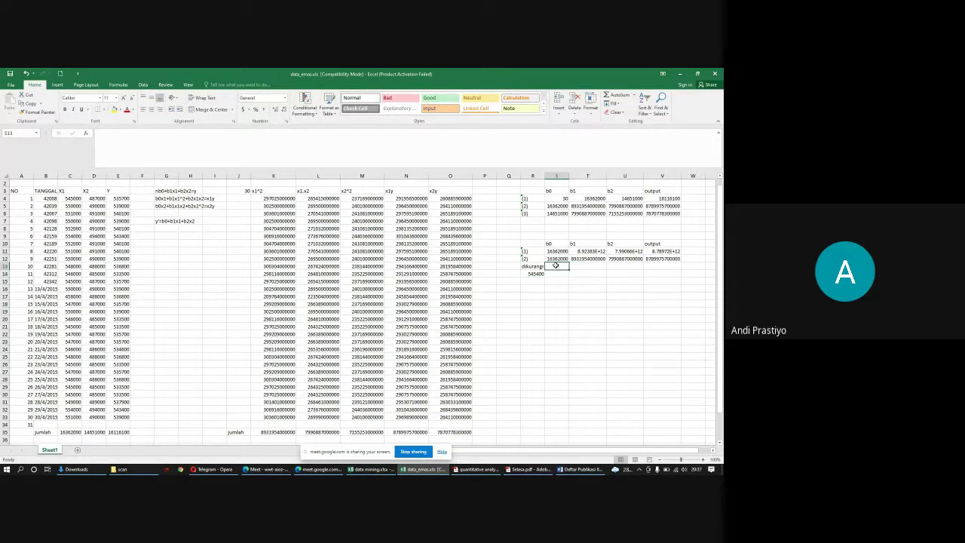
text((4)
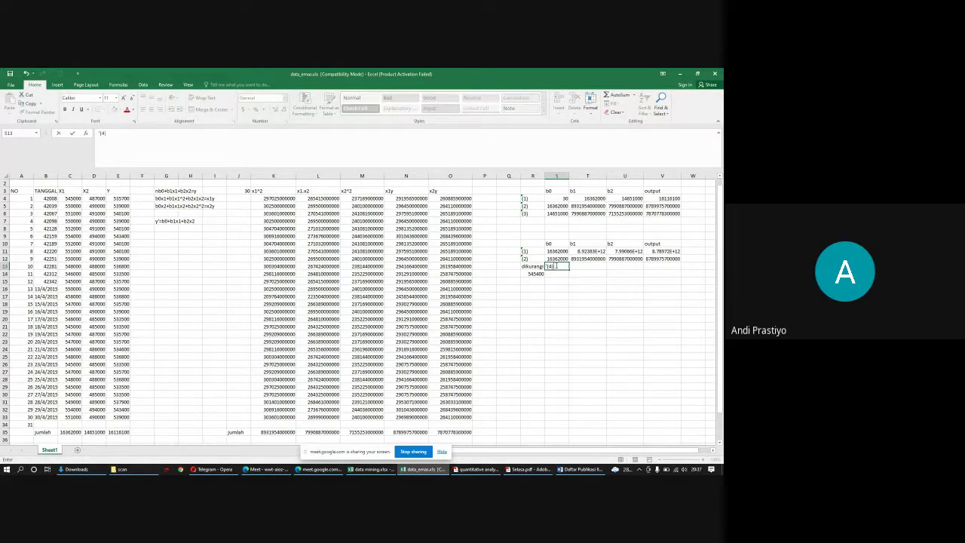
text())
key(Tab)
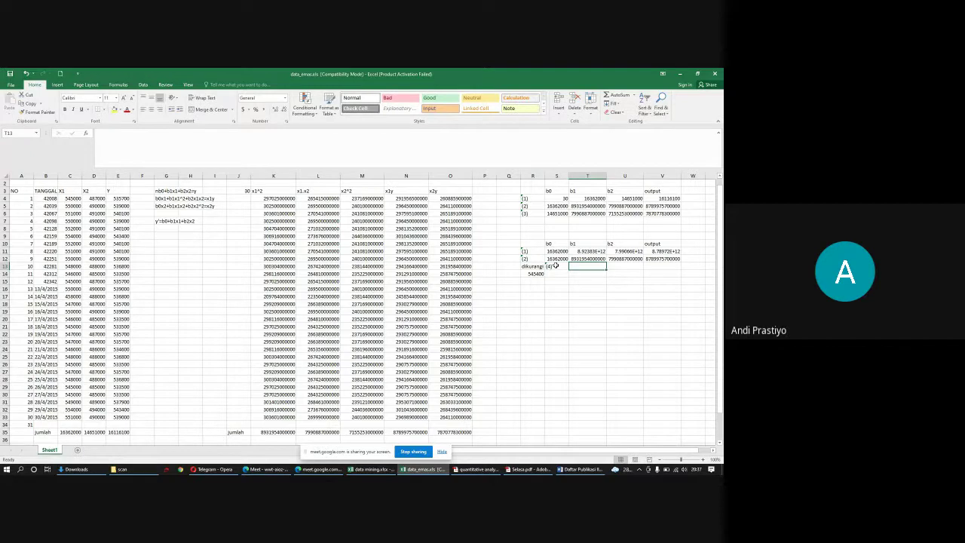
Step: Subtract the second equation's b1 and b2 coefficients from the scaled first equation's, entering =T11-T12 in T13 and =U11-U12 in U13
text(=)
click(590, 252)
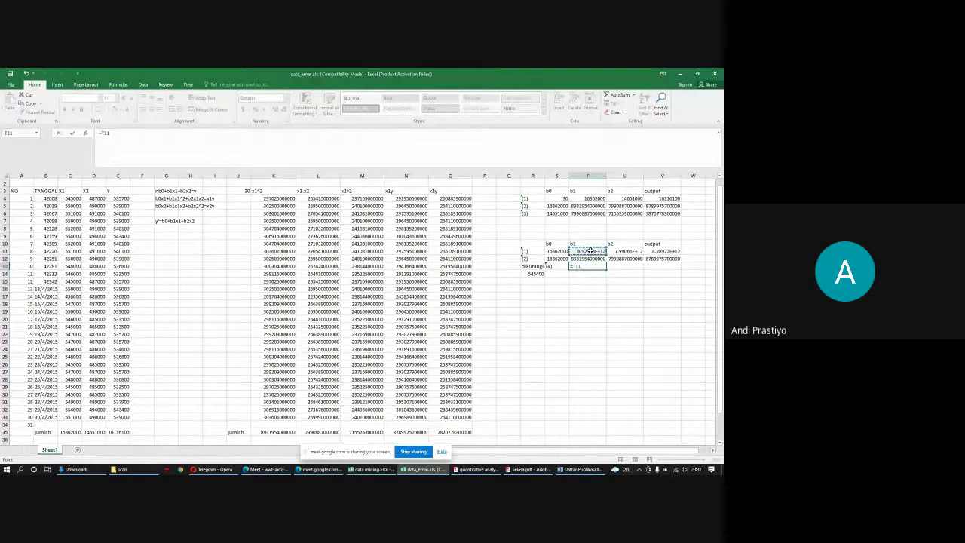
text(-)
click(590, 259)
key(Tab)
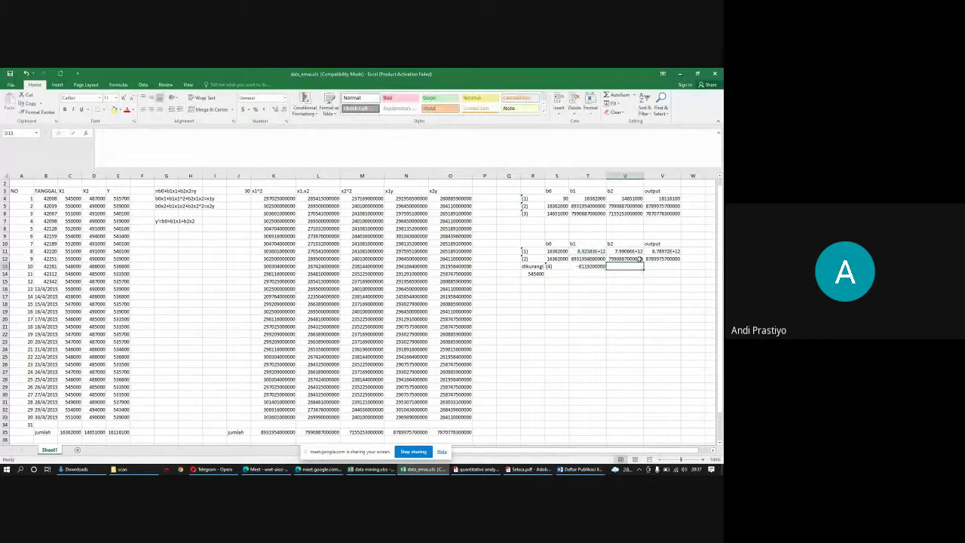
text(=)
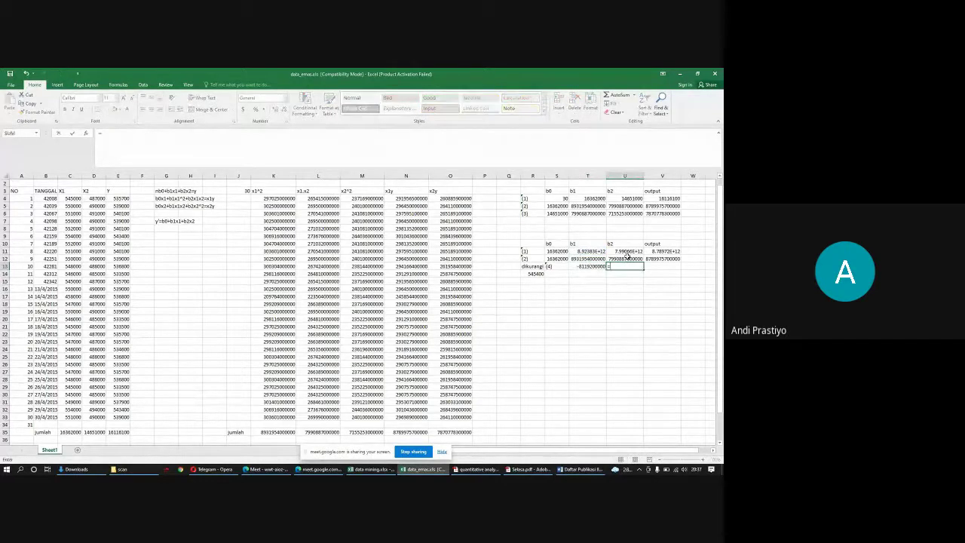
click(623, 251)
text(-)
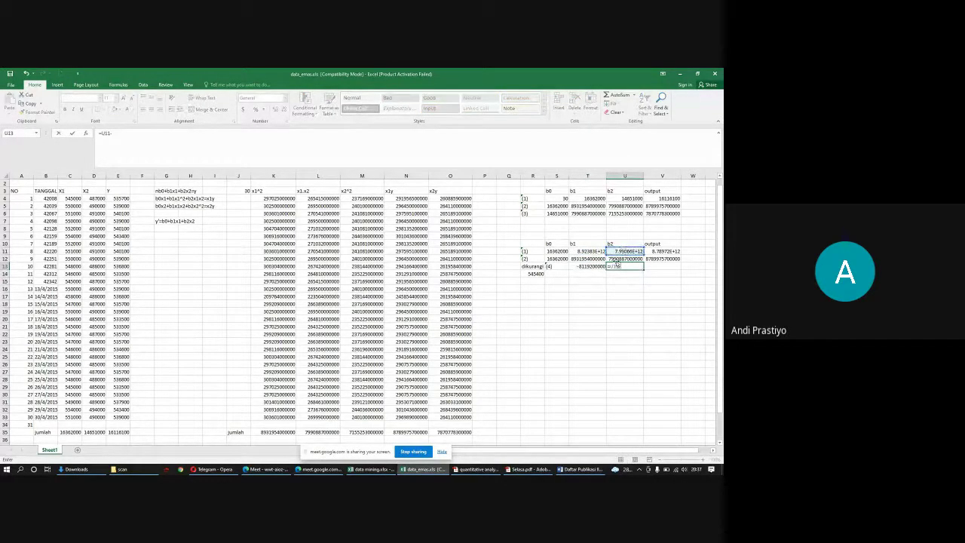
click(617, 258)
key(Tab)
Step: Subtract the second equation's output from the scaled first equation's output by entering =V11-V12 in V13
text(=)
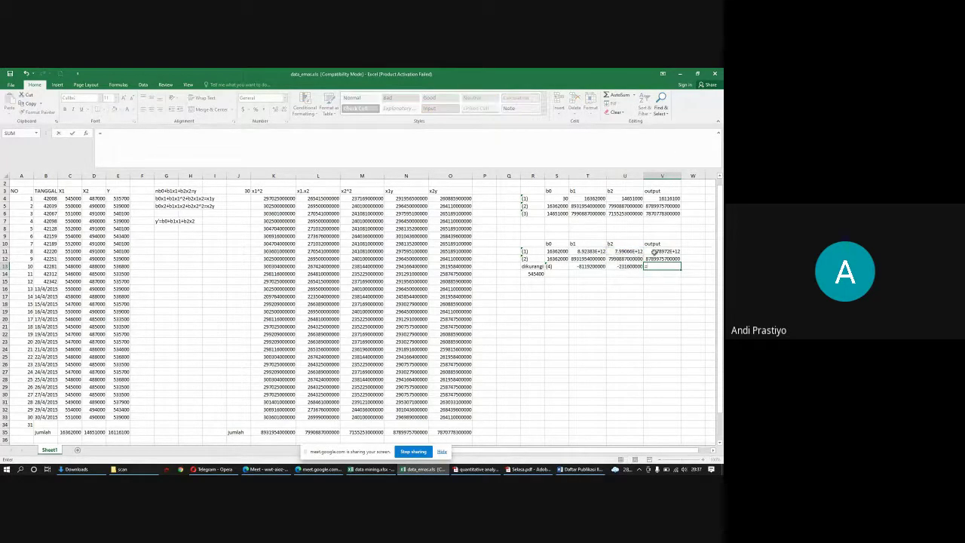
click(654, 250)
text(-)
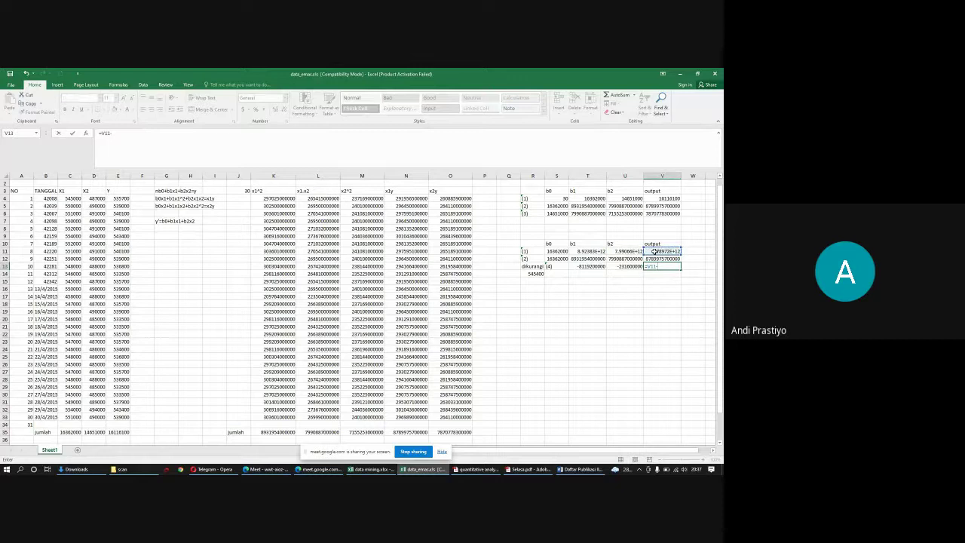
click(660, 259)
key(Return)
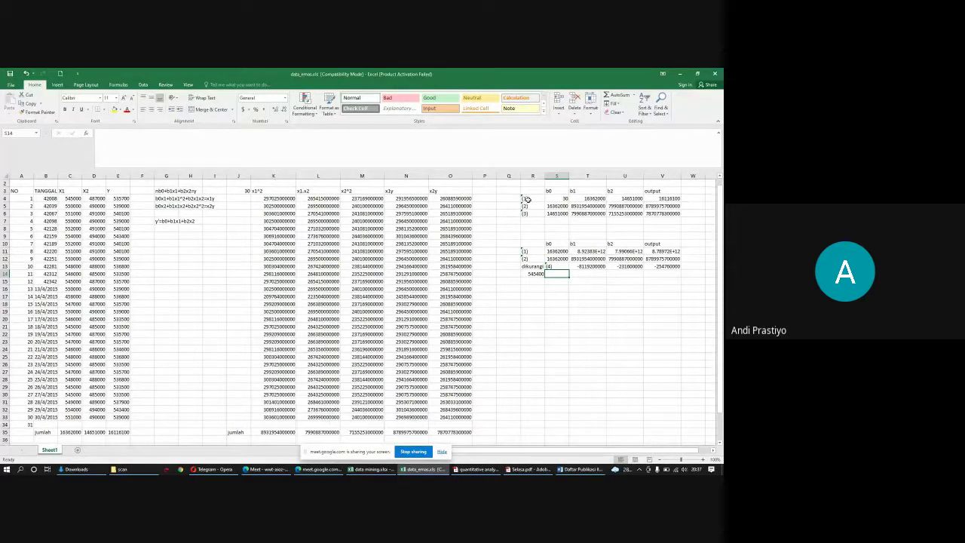
Step: Label the rows of a second elimination table with "(1)" in R17 and "(3)" in R18
click(531, 296)
text('(3)
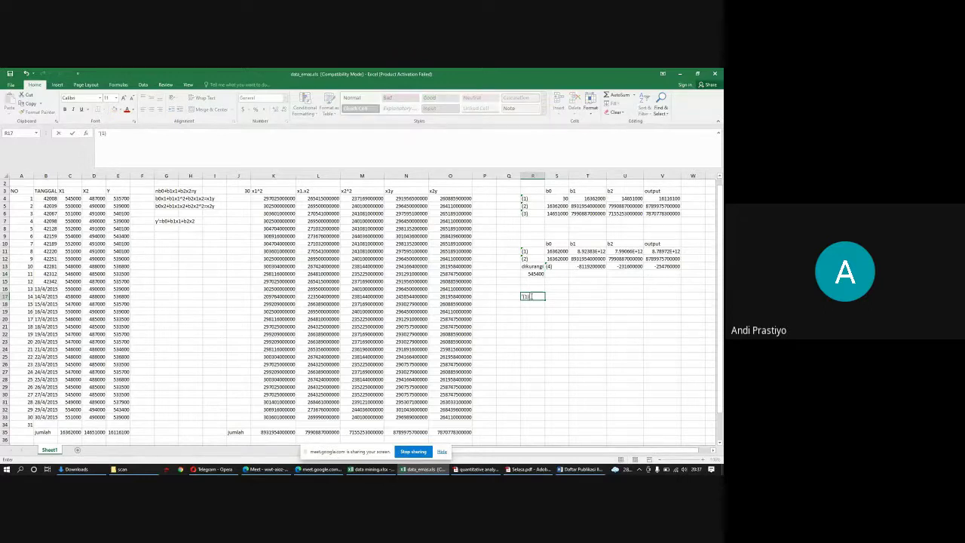
key(Return)
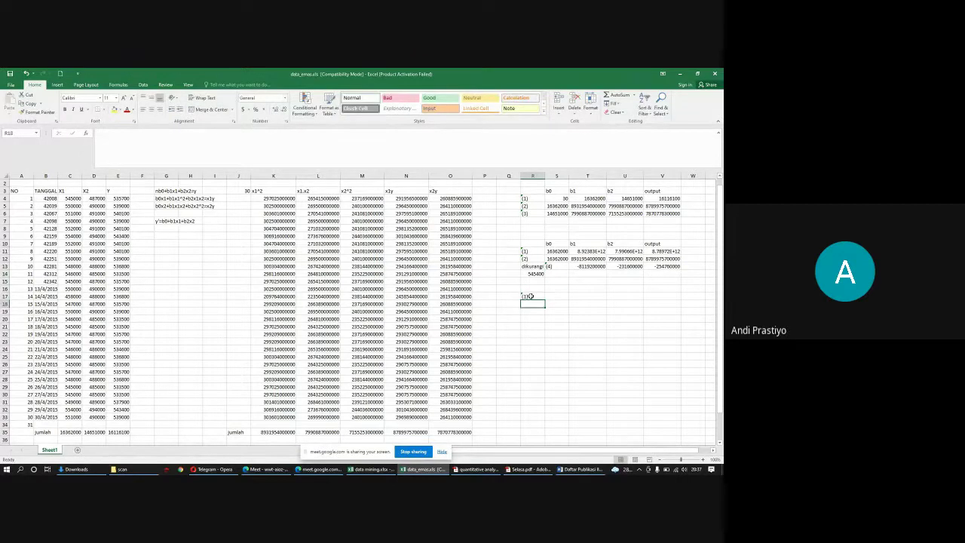
text(')
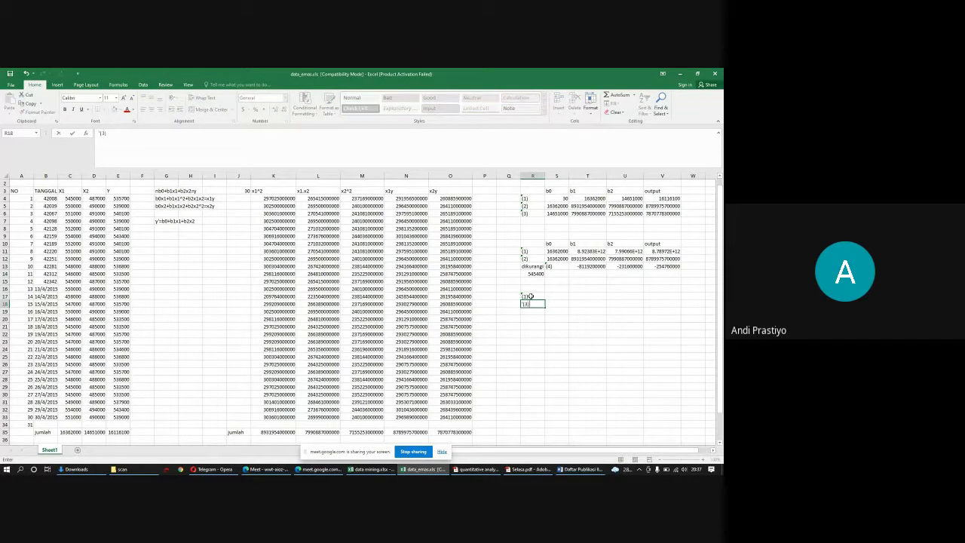
text((3))
key(Tab)
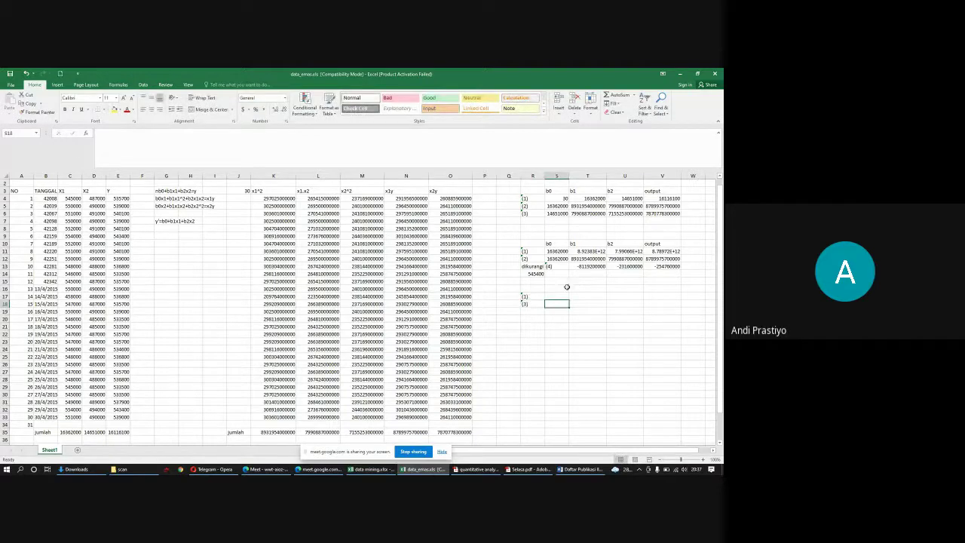
Step: Head the second elimination table's columns S16 to V16 with "b0", "b1", "b2" and "output"
click(562, 288)
text(b0)
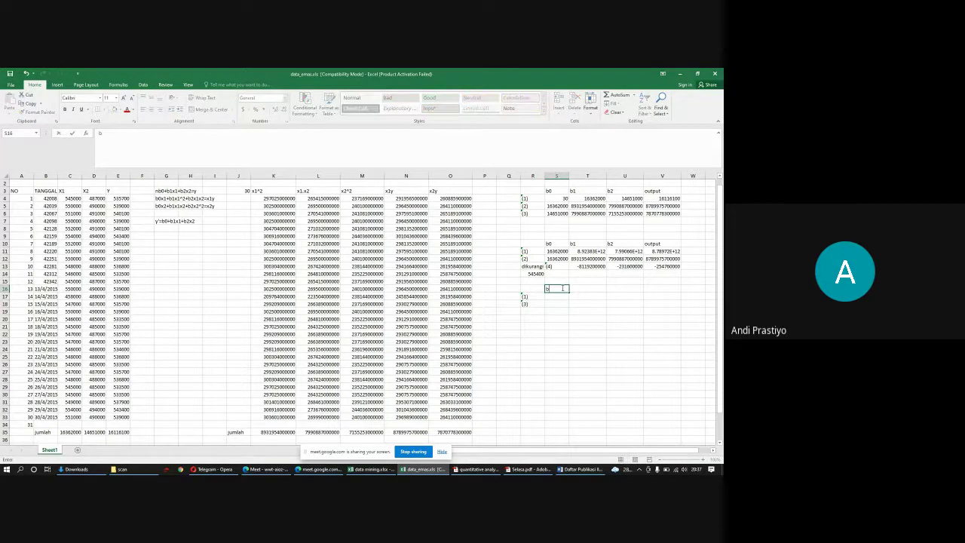
key(Tab)
text(b1)
key(Tab)
text(b)
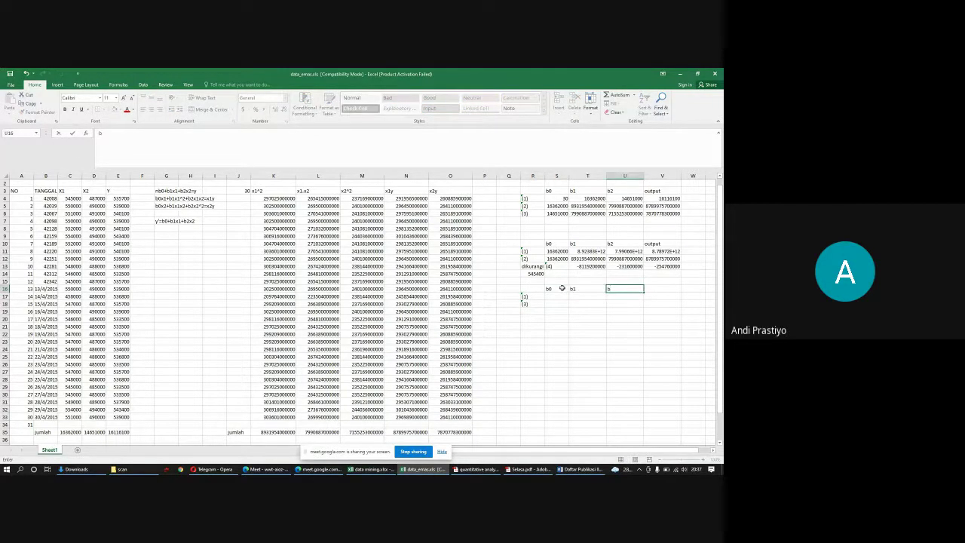
key(Tab)
text(outp)
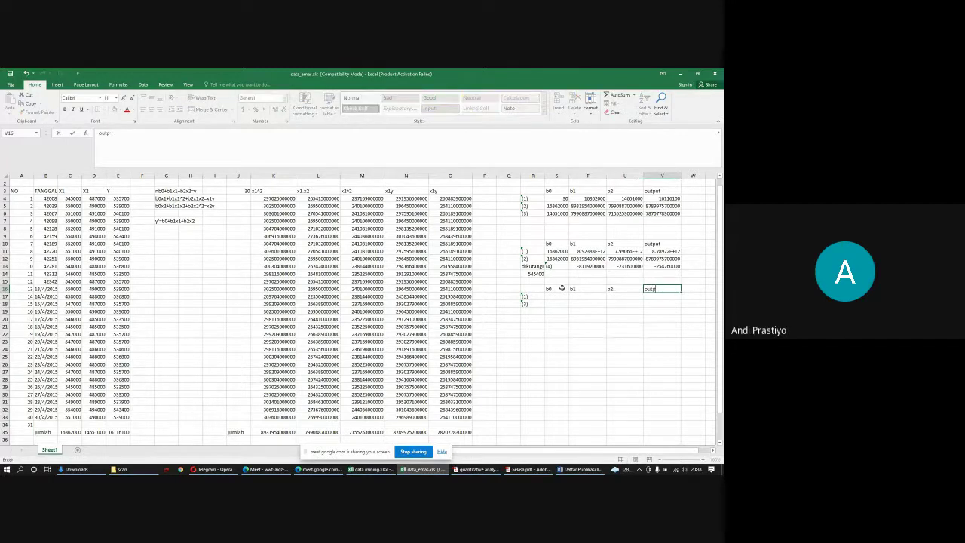
key(Return)
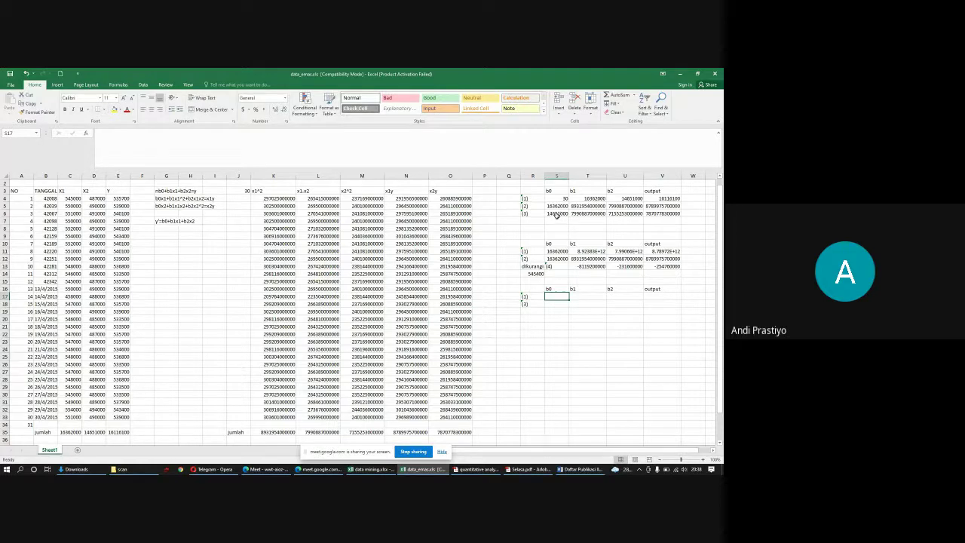
Step: Try a multiplier for matching the b0 coefficients of equations (1) and (3) by entering =S6/S4 in R20
click(555, 214)
click(526, 318)
text(=)
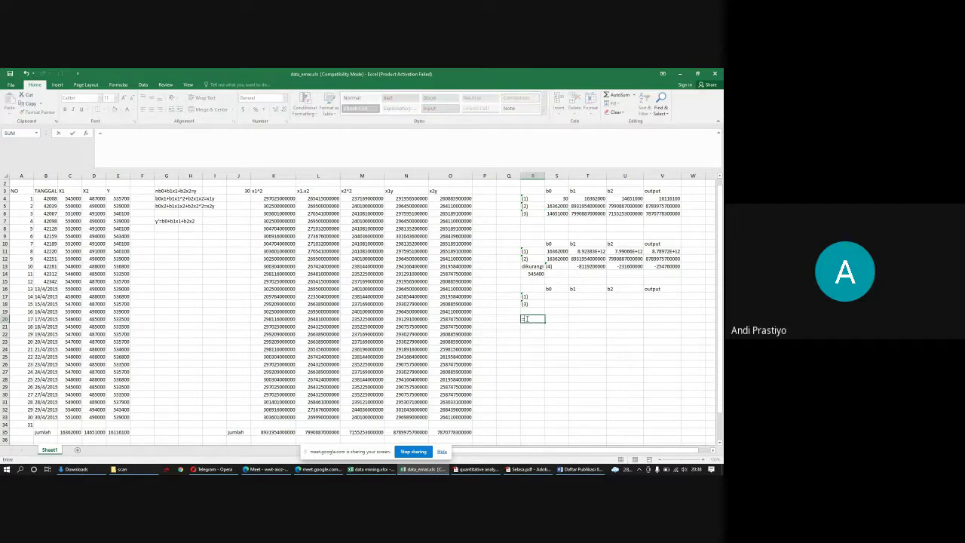
click(553, 213)
text(/)
click(561, 199)
key(Return)
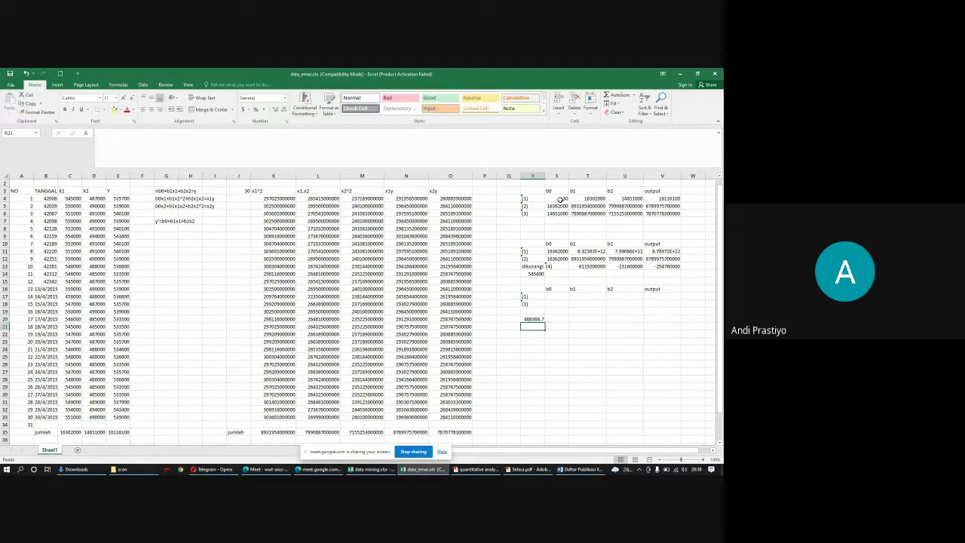
Step: Clear the multiplier formula from R20
click(539, 319)
click(565, 197)
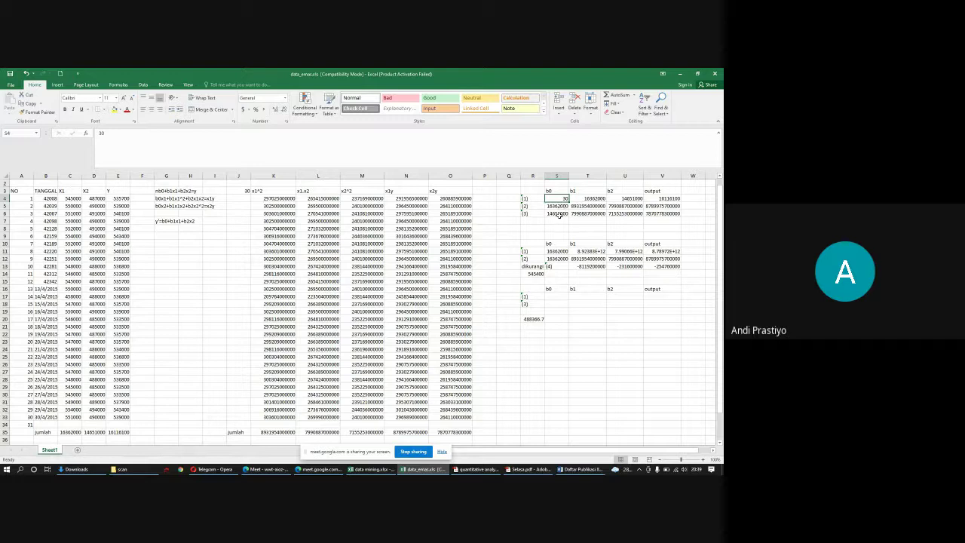
click(539, 320)
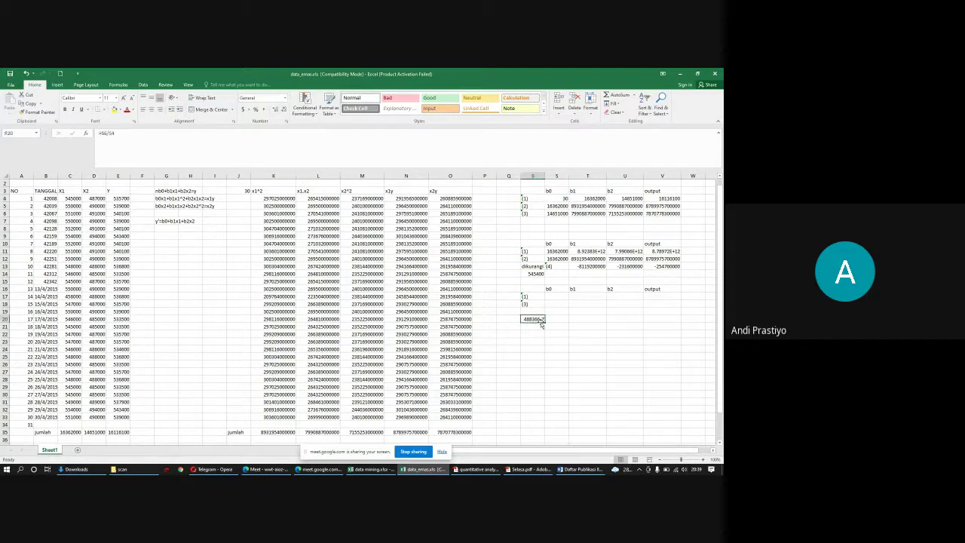
key(Delete)
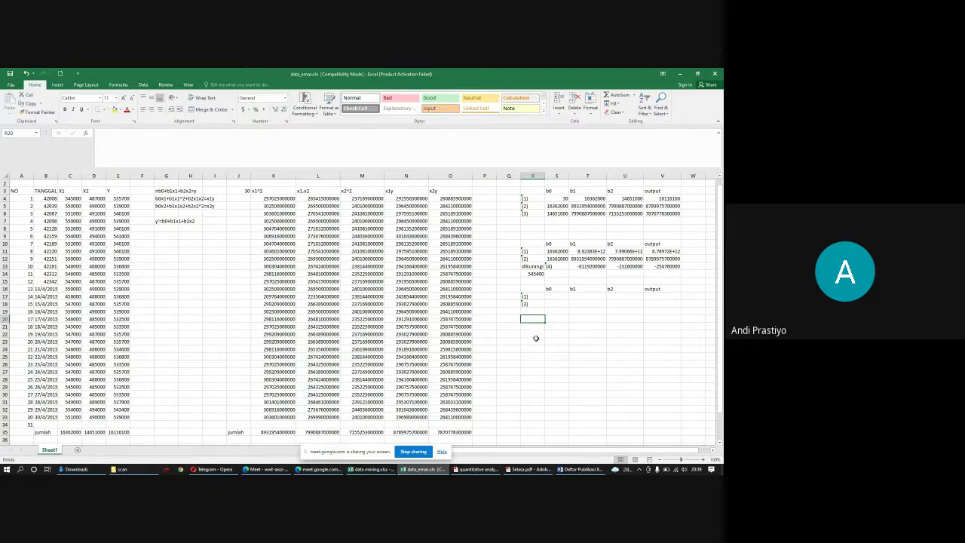
Step: Multiply the first equation's b0 coefficient by the third equation's b0 coefficient, entering =S4*S6 in S17
click(531, 326)
click(556, 199)
key(Down)
key(Down)
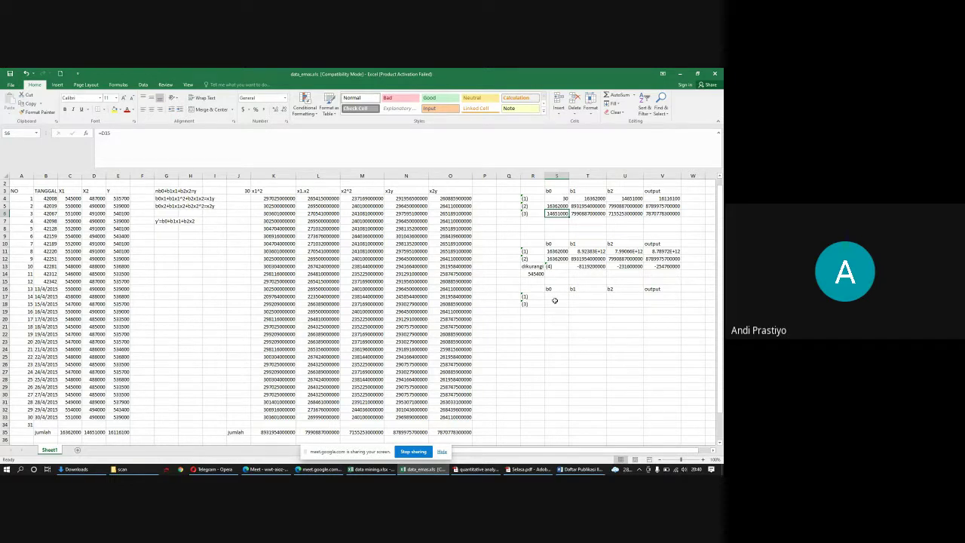
click(555, 297)
text(=)
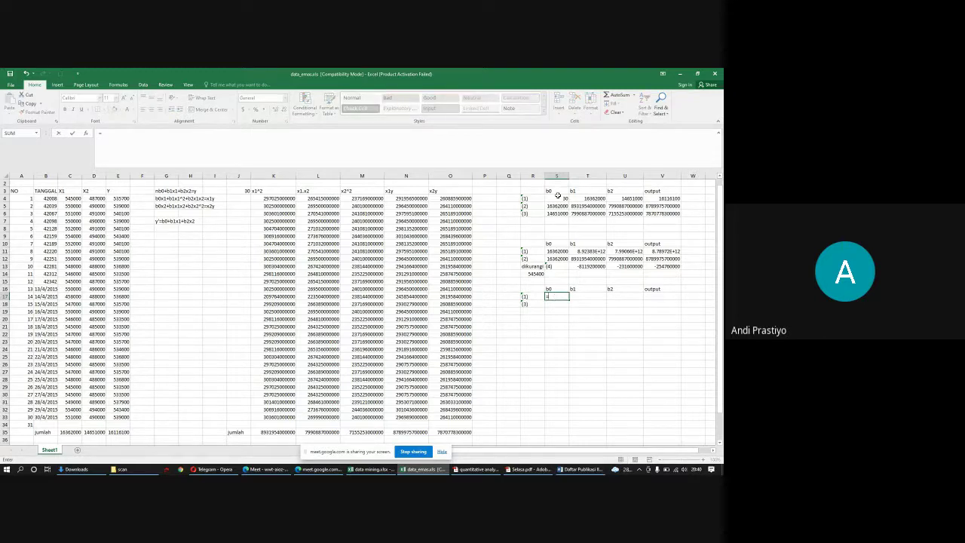
click(562, 198)
text(*)
click(559, 212)
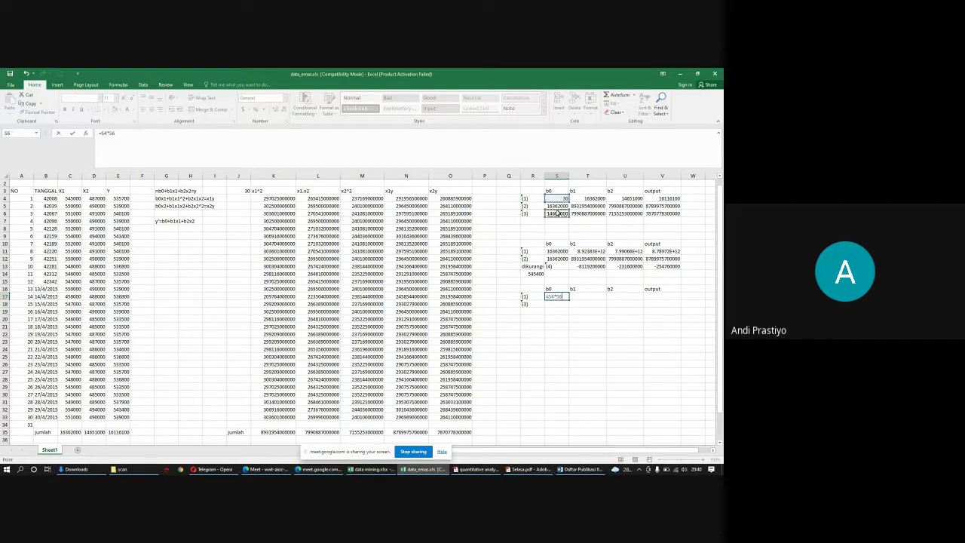
key(Tab)
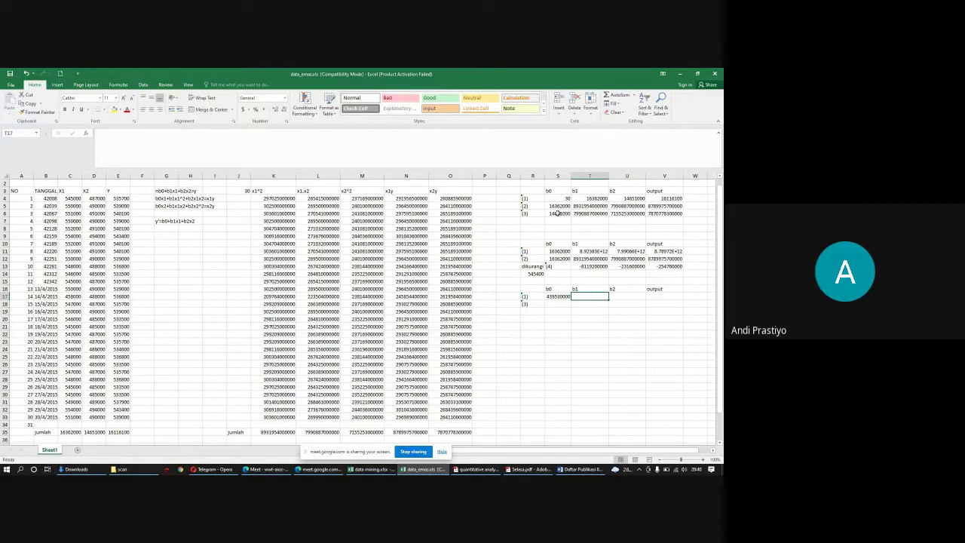
Step: Multiply the first equation's b1 coefficient by the third equation's b0 coefficient, entering =T4*S6 in T17
text(=)
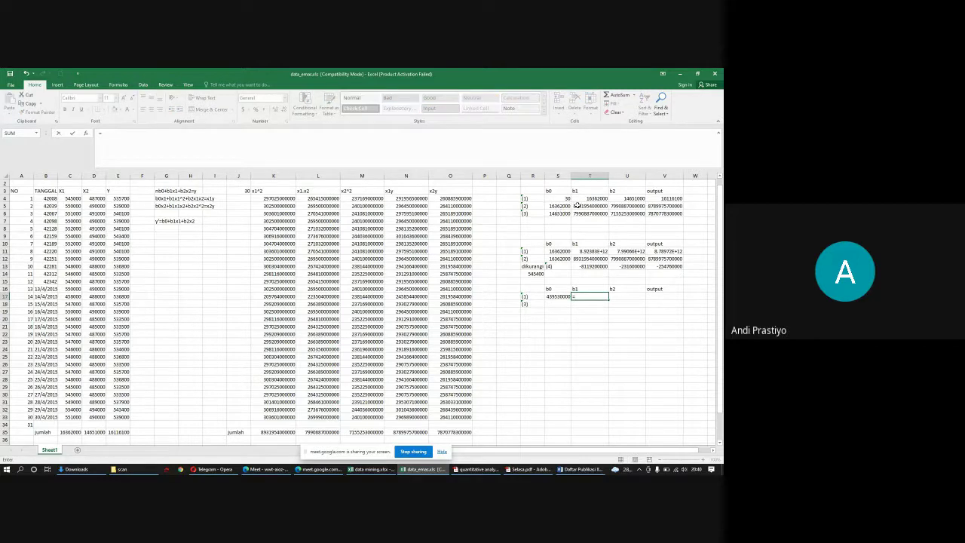
click(589, 198)
text(*)
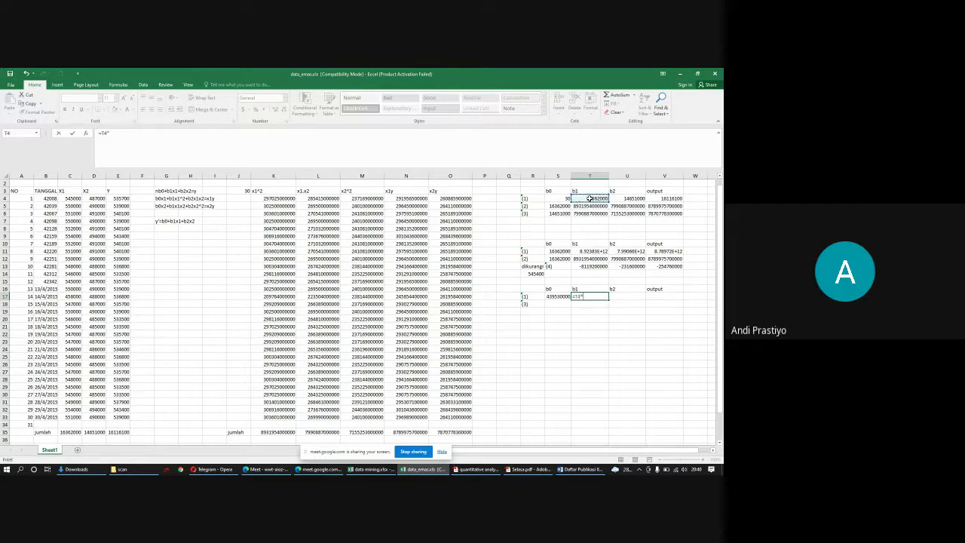
click(562, 213)
key(Tab)
Step: Multiply the first equation's b2 coefficient by the third equation's b0 coefficient, entering =U4*S6 in U17
text(=)
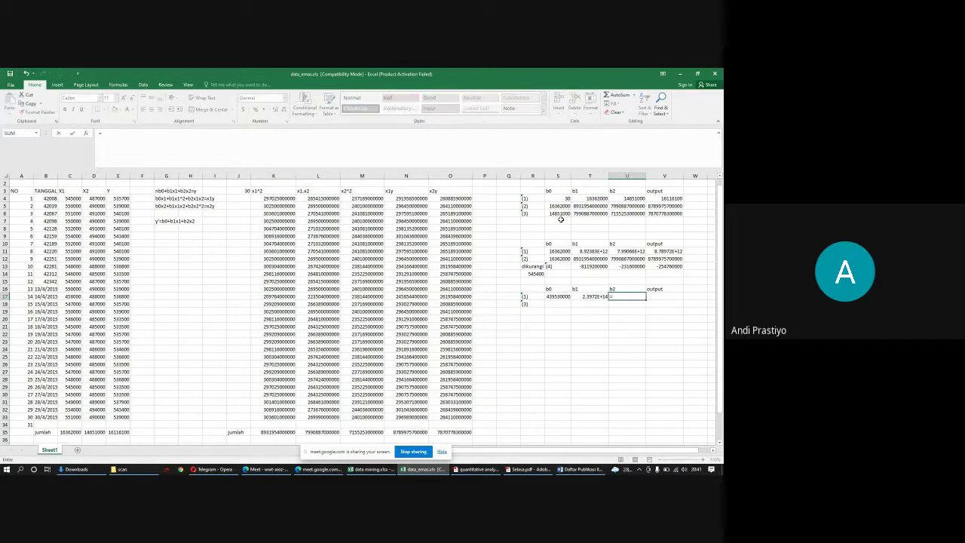
click(623, 200)
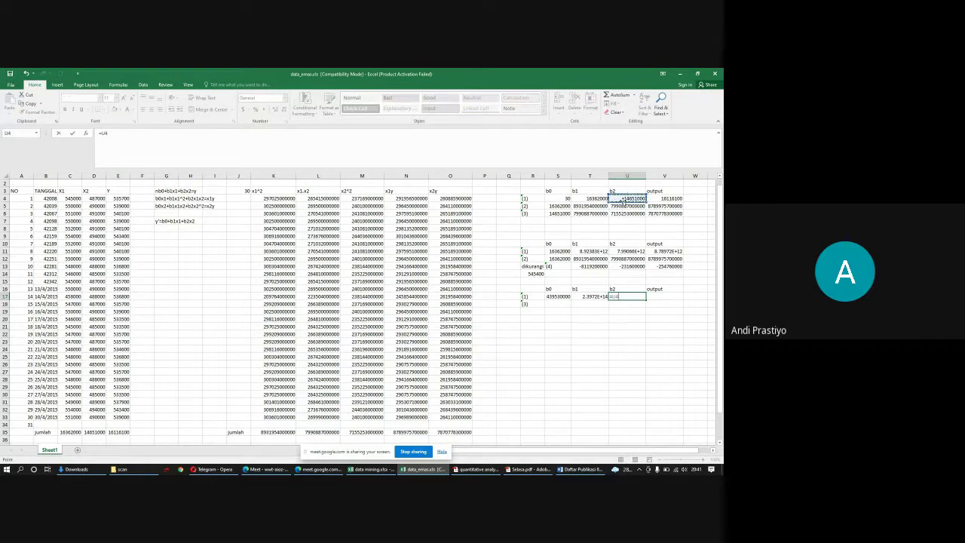
text(*)
click(562, 215)
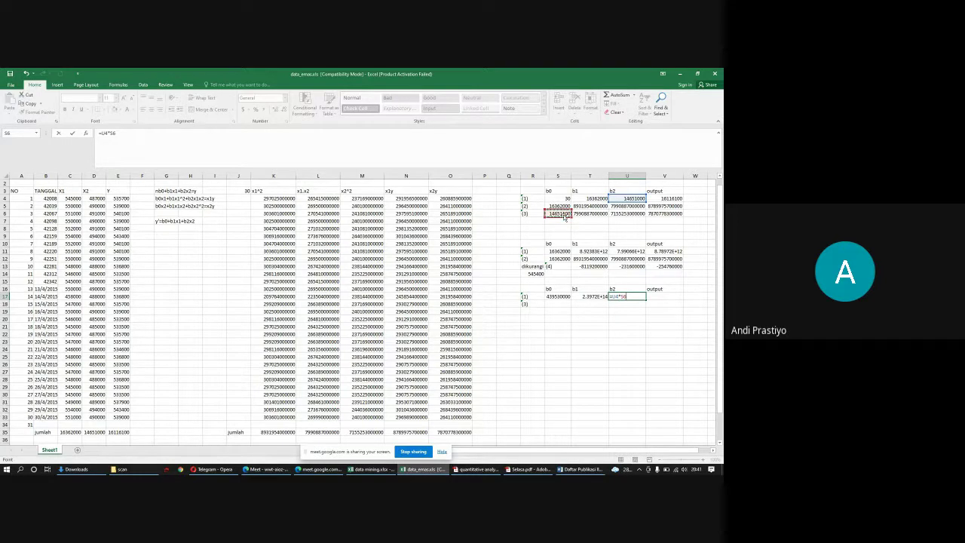
key(Tab)
Step: Multiply the first equation's output by the third equation's b0 coefficient, entering =V4*S6 in V17
text(=)
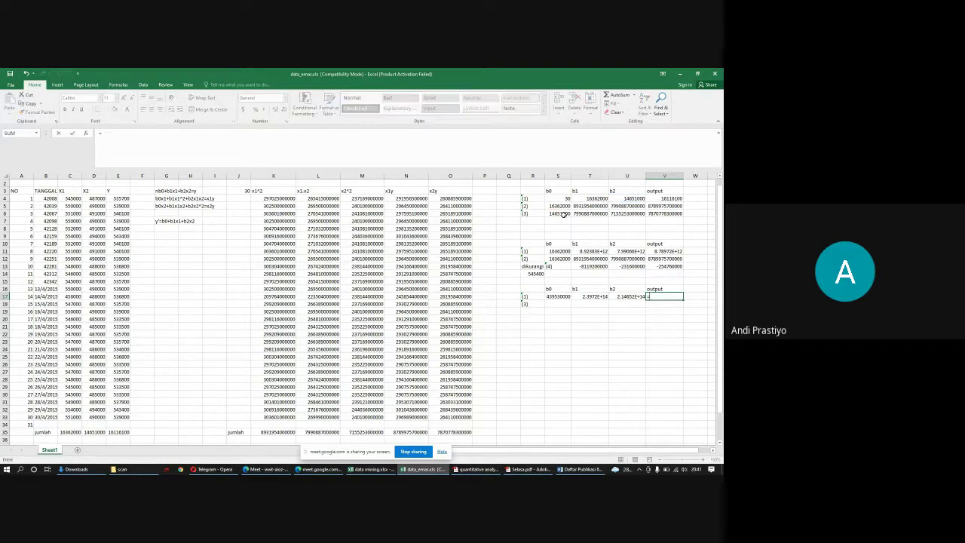
click(658, 197)
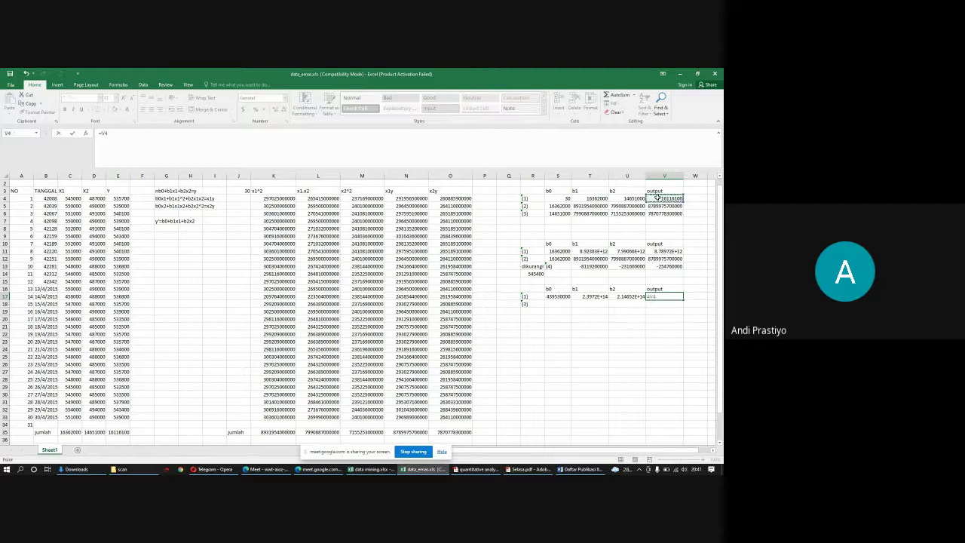
text(*)
click(562, 213)
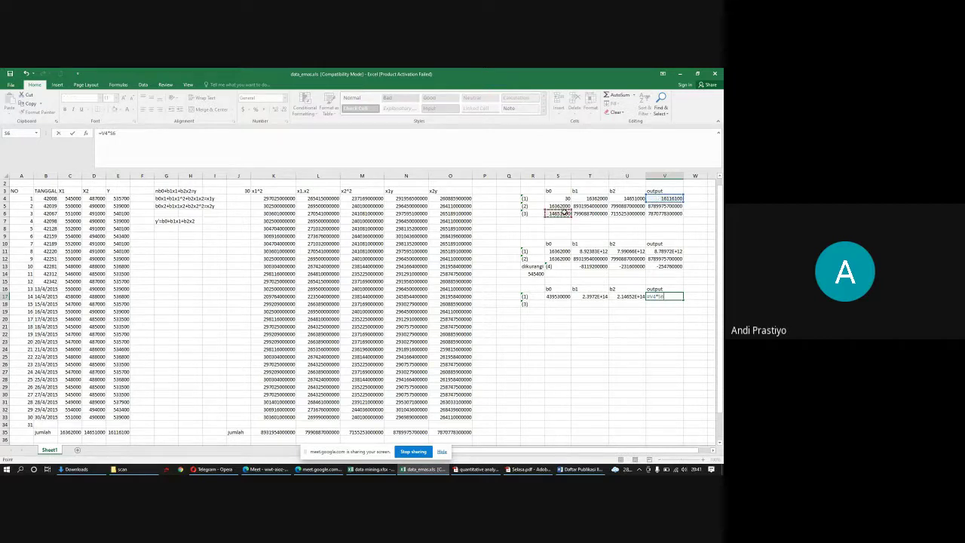
key(Return)
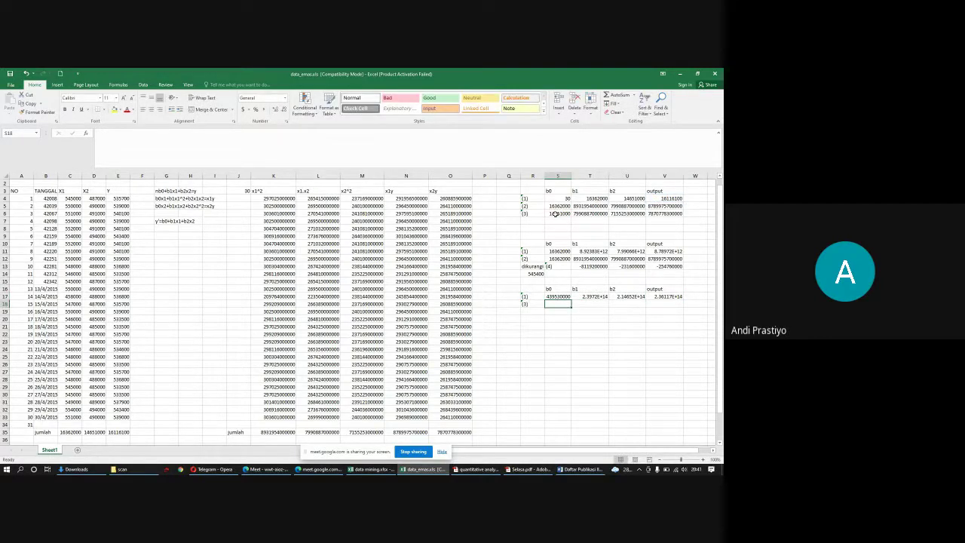
key(Up)
key(Up)
key(Up)
key(Up)
key(Up)
key(Up)
key(Up)
key(Up)
key(Up)
key(Up)
key(Up)
key(Up)
Step: Multiply the third equation's b0 coefficient by the first equation's b0 coefficient, entering =S6*S4 in S18
click(557, 304)
text(=)
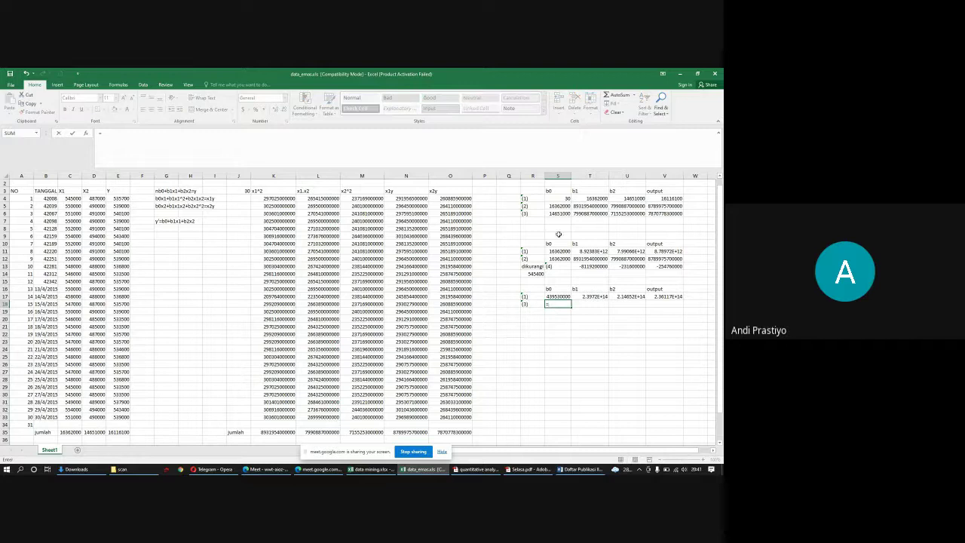
click(558, 215)
text(*)
click(558, 198)
key(Tab)
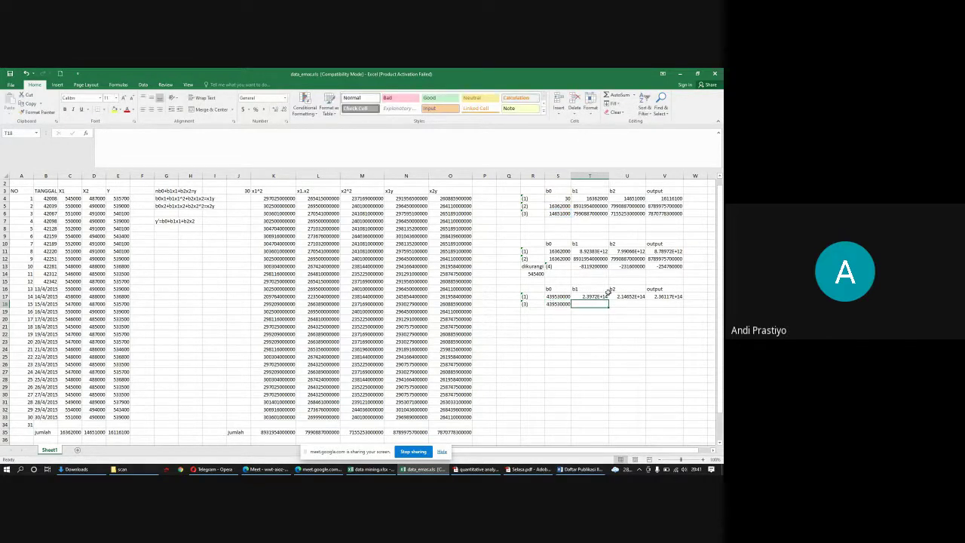
Step: Multiply the third equation's b1 coefficient by the first equation's b0 coefficient, entering =T6*S4 in T18
text(=)
click(595, 214)
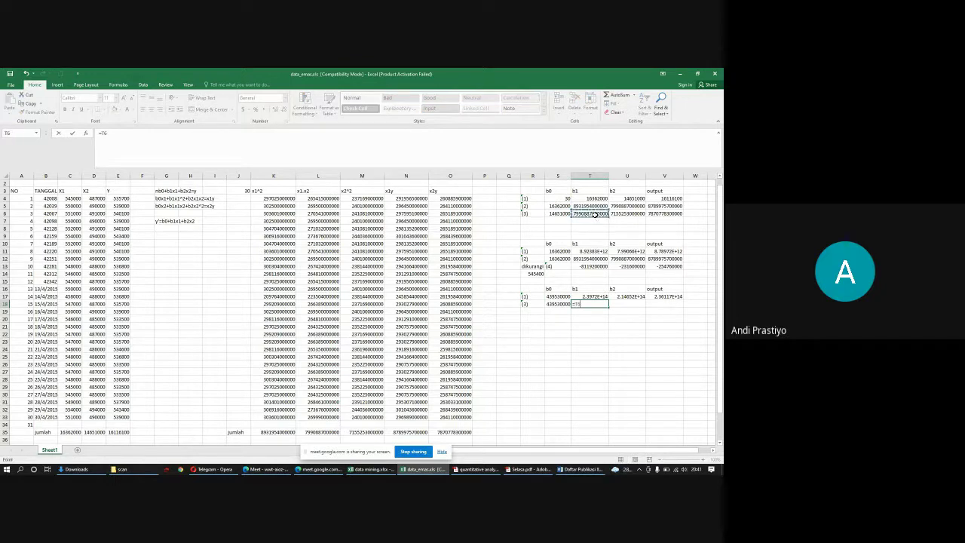
text(*)
click(559, 198)
key(Tab)
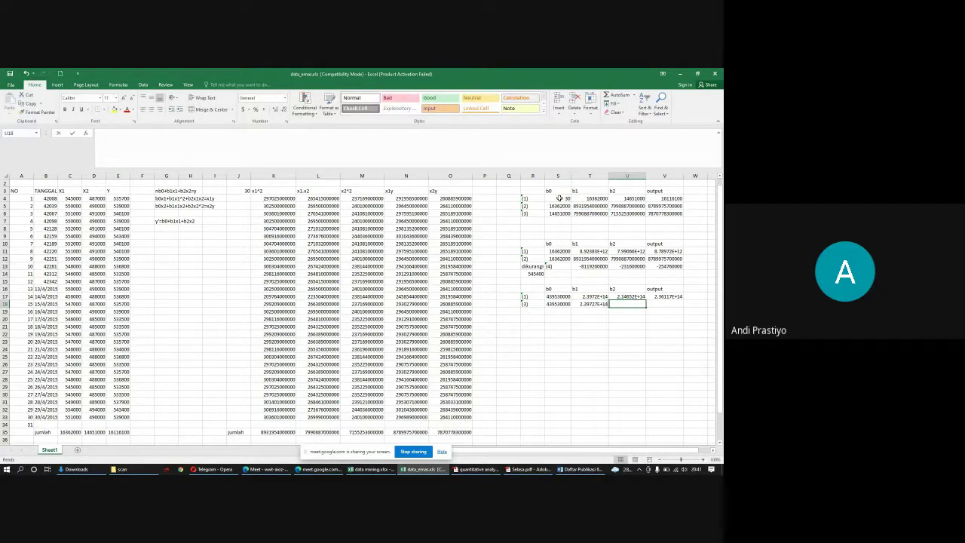
Step: Multiply the third equation's b2 coefficient by the first equation's b0 coefficient, entering =U6*S4 in U18
text(=)
click(627, 214)
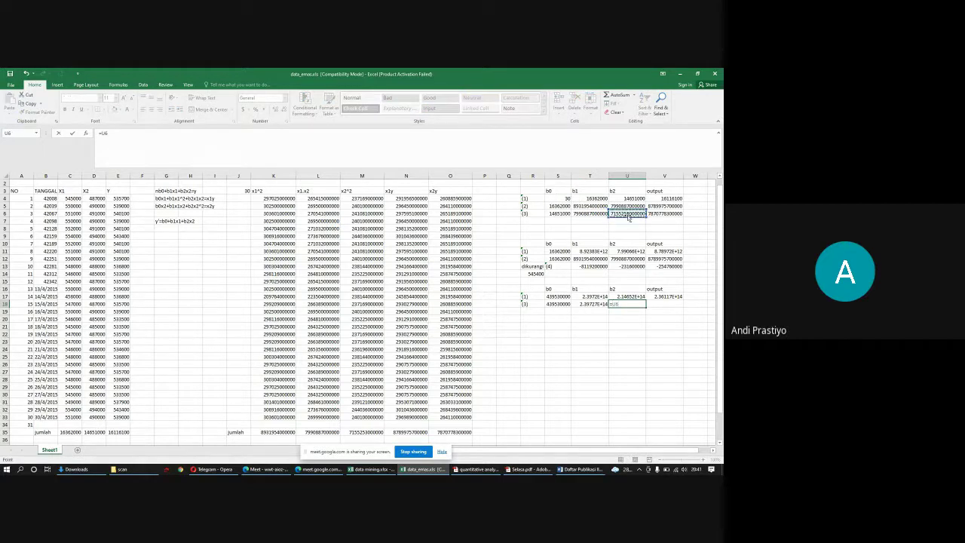
text(*)
click(557, 197)
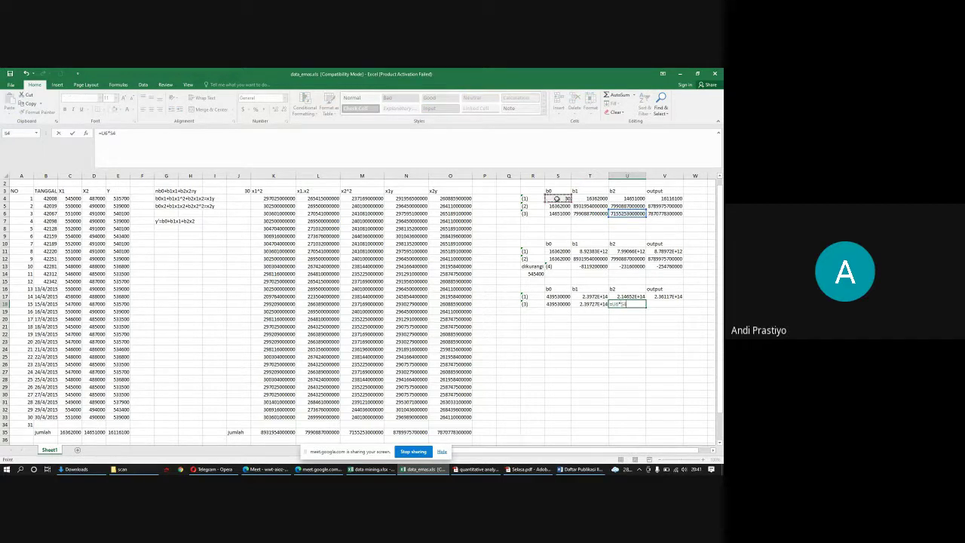
key(Tab)
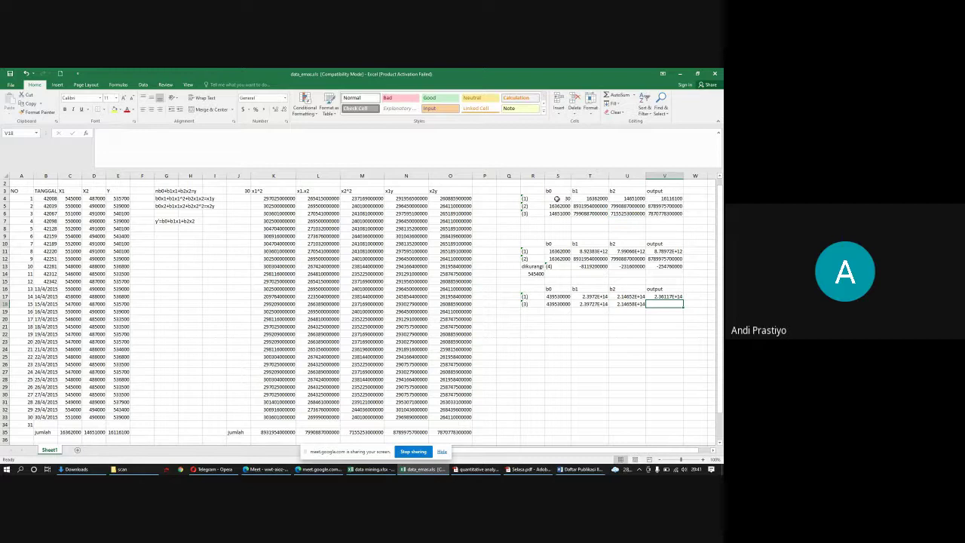
Step: Multiply the third equation's output by the first equation's b0 coefficient, entering =V6*S4 in V18
text(=)
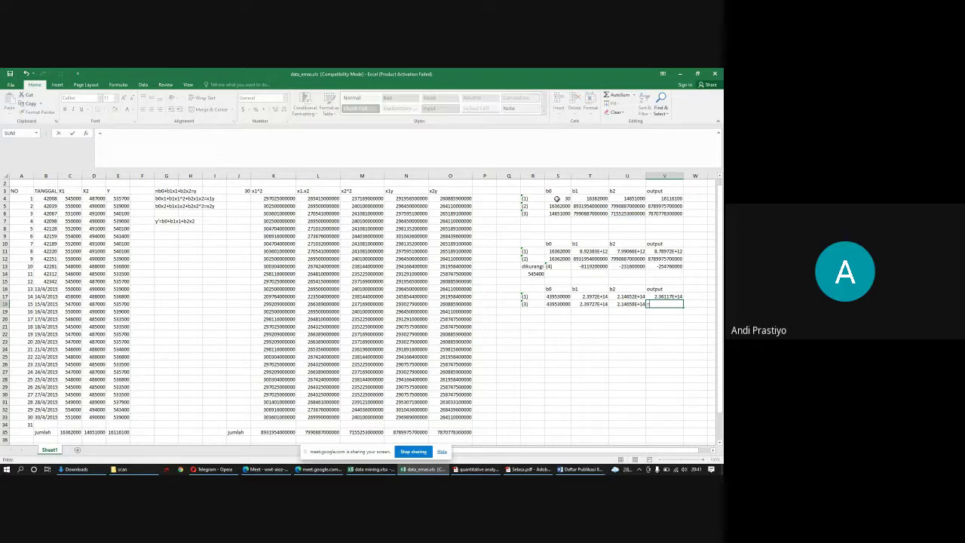
click(658, 214)
text(*)
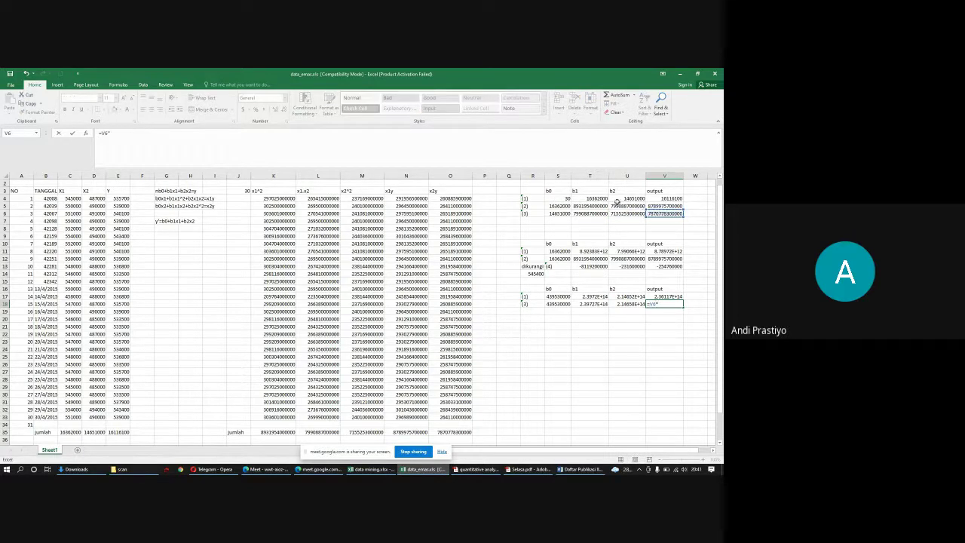
click(563, 196)
key(Return)
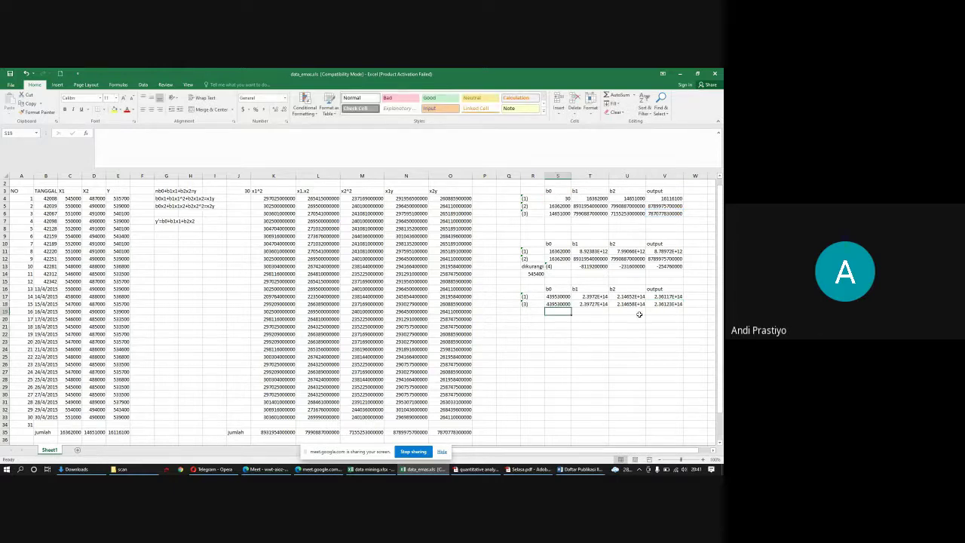
Step: Label the subtraction row below the scaled equations (1) and (3) as dikurangi in R19
click(564, 309)
click(533, 312)
text(d)
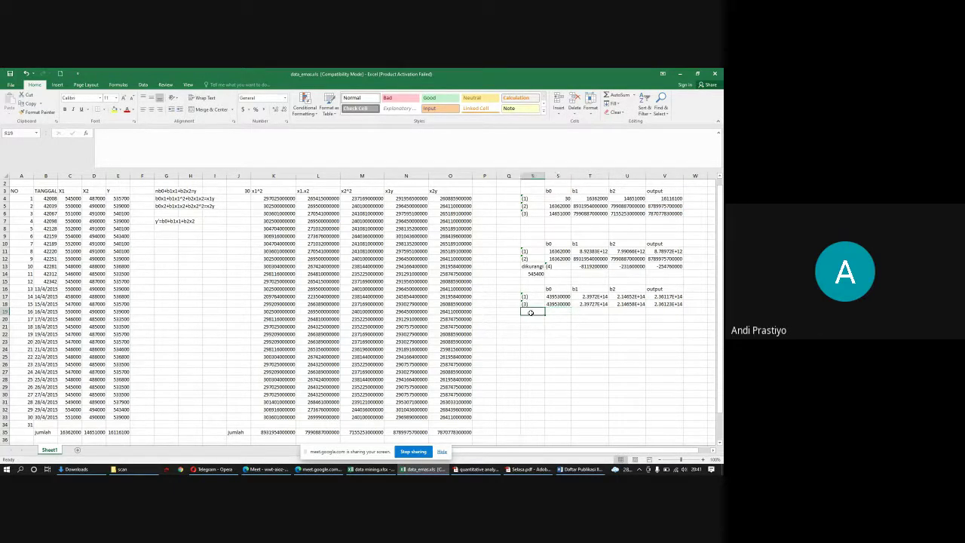
text(ikuran)
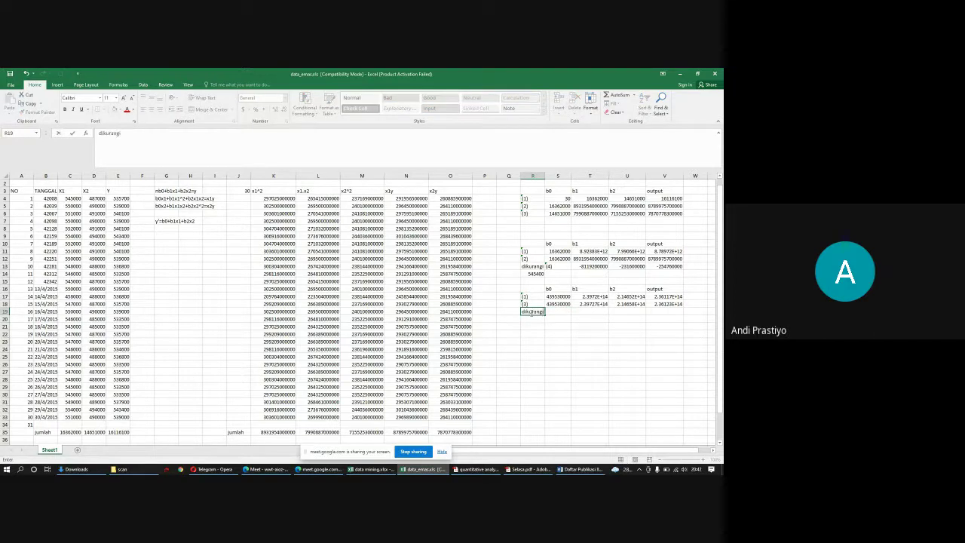
text(gi)
key(Tab)
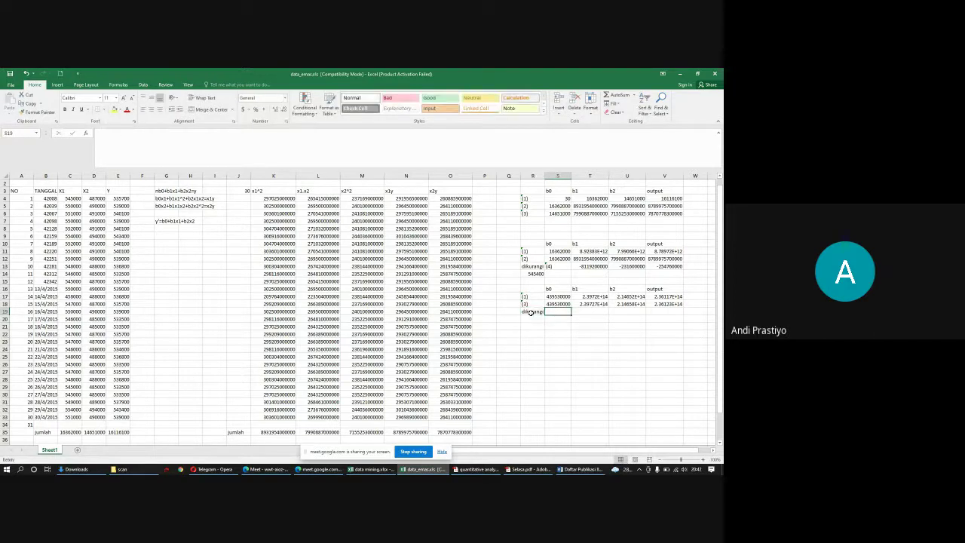
Step: Subtract the scaled b1 coefficient of equation (3) from that of equation (1), entering =T17-T18 in T19
click(592, 314)
text(=)
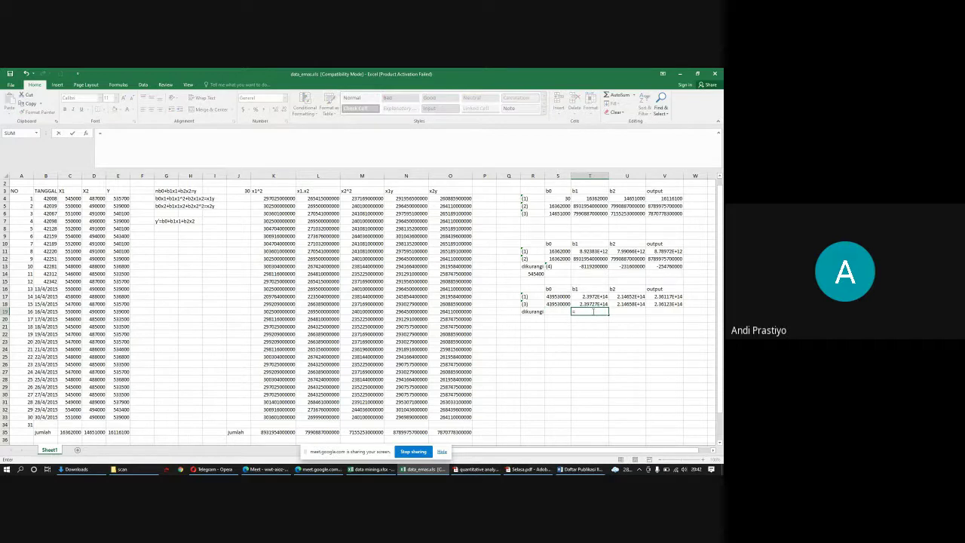
click(595, 296)
text(-)
click(592, 304)
key(Tab)
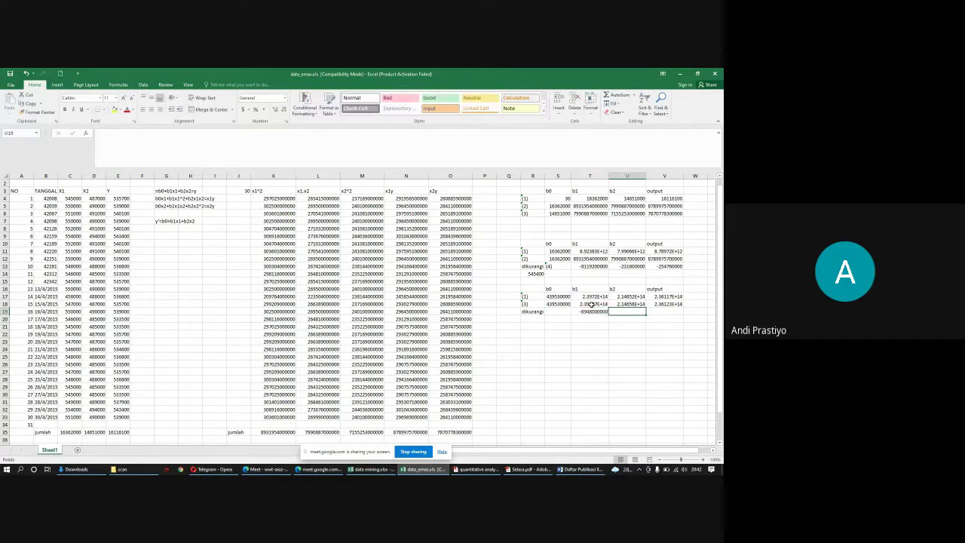
Step: Subtract the scaled b2 coefficient of equation (3) from that of equation (1), entering =U17-U18 in U19
text(=)
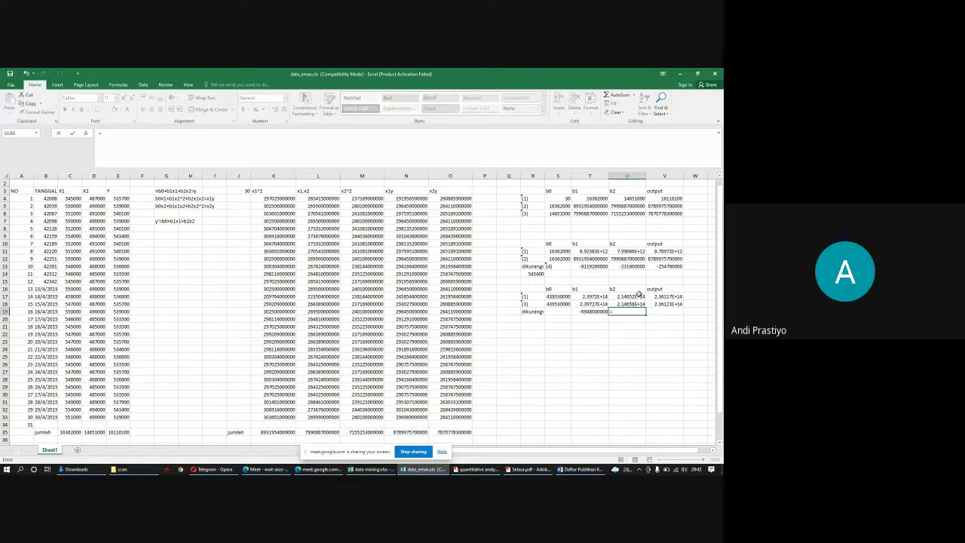
click(631, 297)
text(-)
click(629, 304)
key(Return)
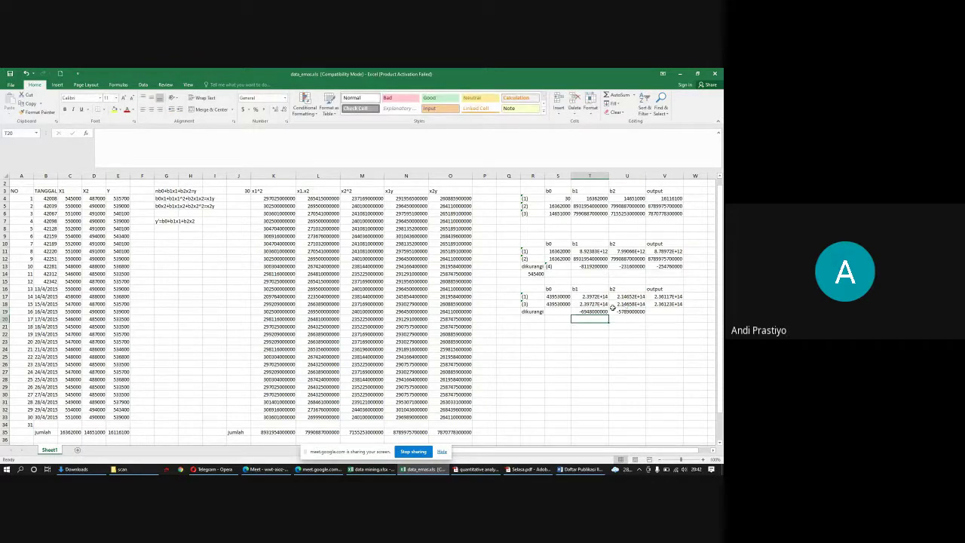
click(595, 311)
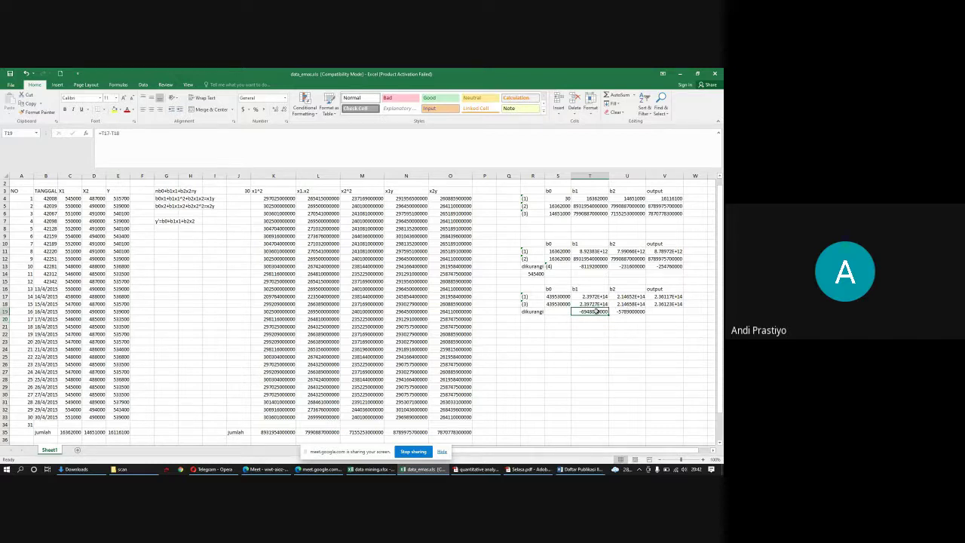
Step: Subtract the scaled output of equation (3) from that of equation (1) in V19, starting the formula with =V17-
click(660, 311)
text(=)
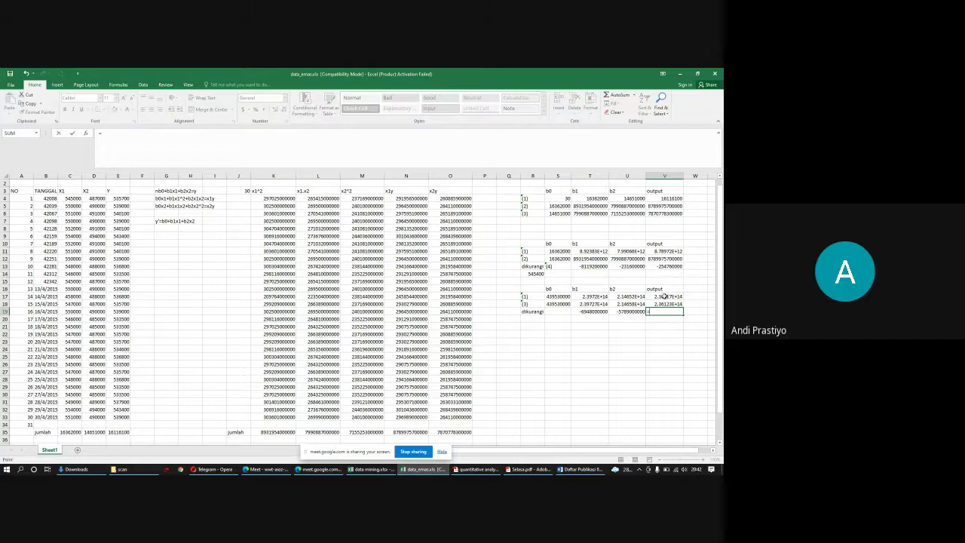
click(665, 297)
text(-)
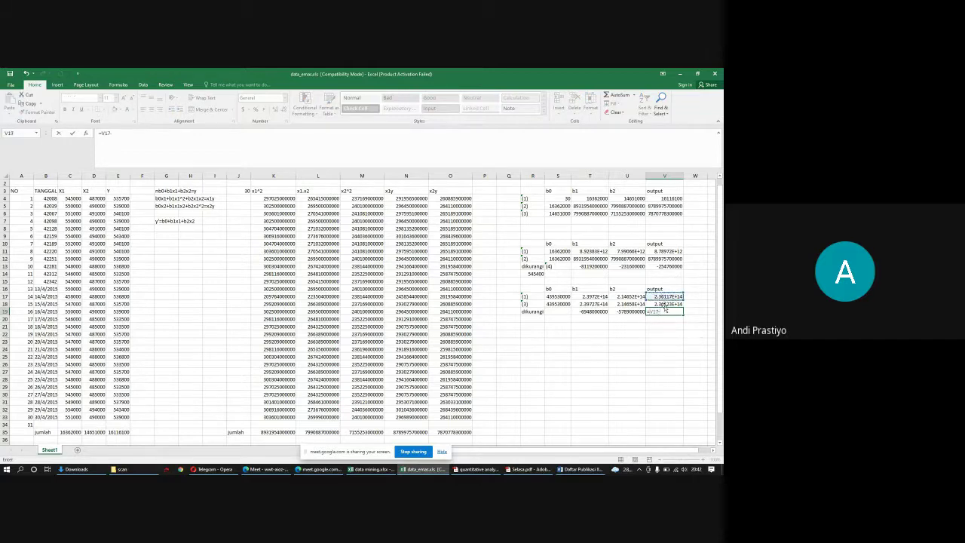
Step: Complete the output difference in V19 as V17 minus V18 and label the resulting equation (5) in S19
click(665, 304)
key(Return)
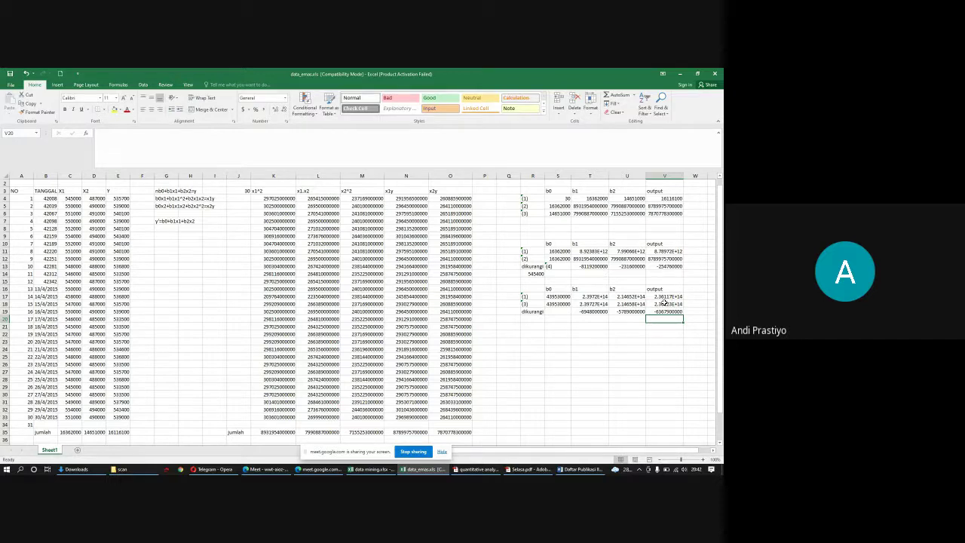
click(561, 312)
text(=)
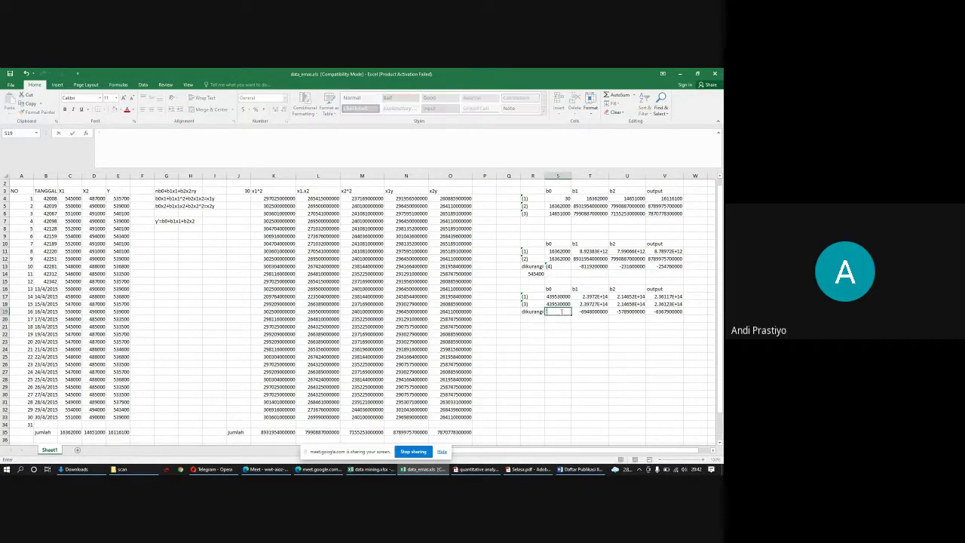
key(Return)
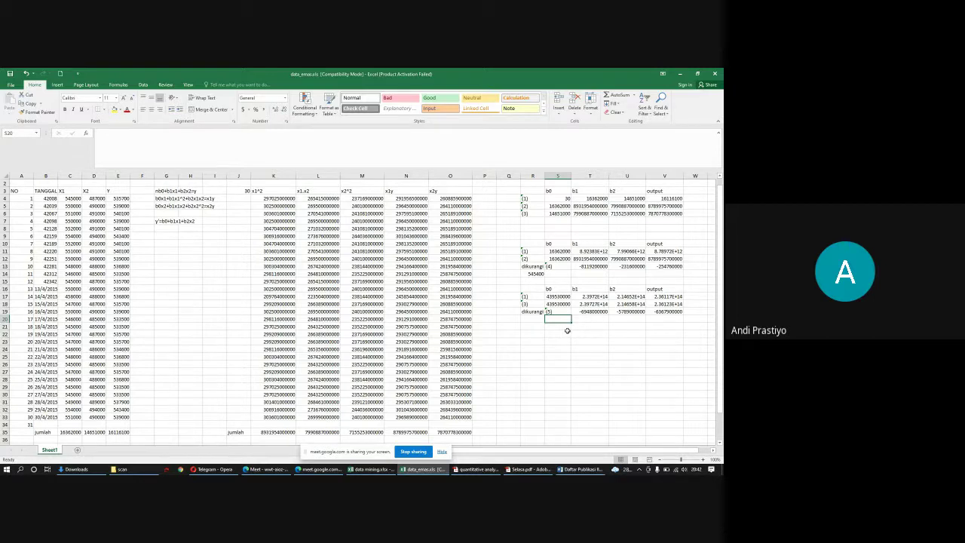
Step: Label two new equation rows (4) and (5) in cells R22 and R23
click(530, 334)
text(=)
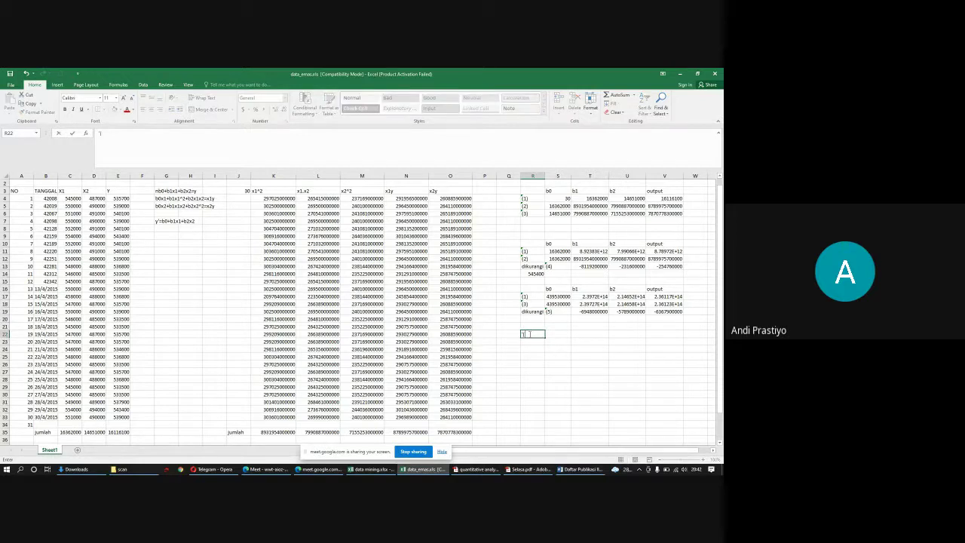
text((4))
key(Return)
text(()
Step: Add the column headers b1, b2 and output in cells S21 to U21
click(554, 327)
text(b)
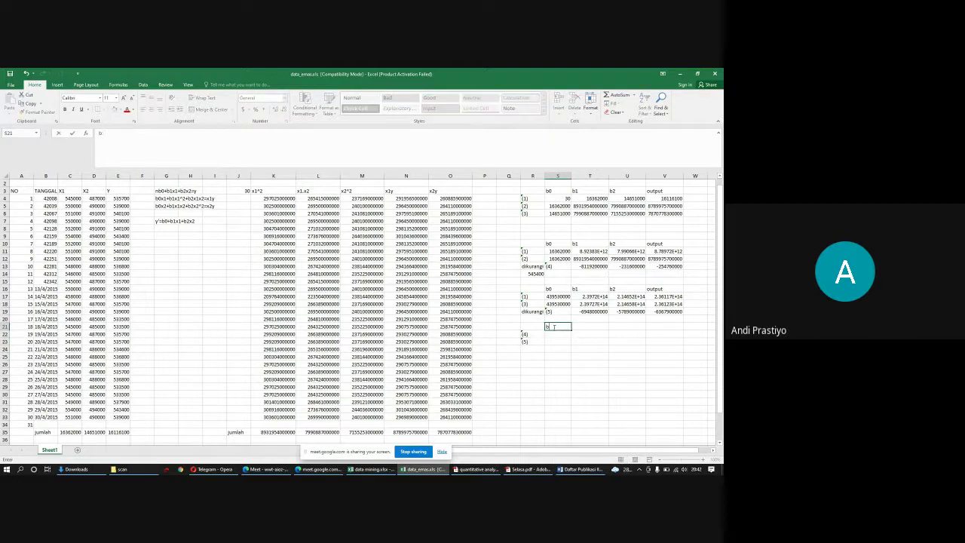
text(1)
key(Tab)
text(b)
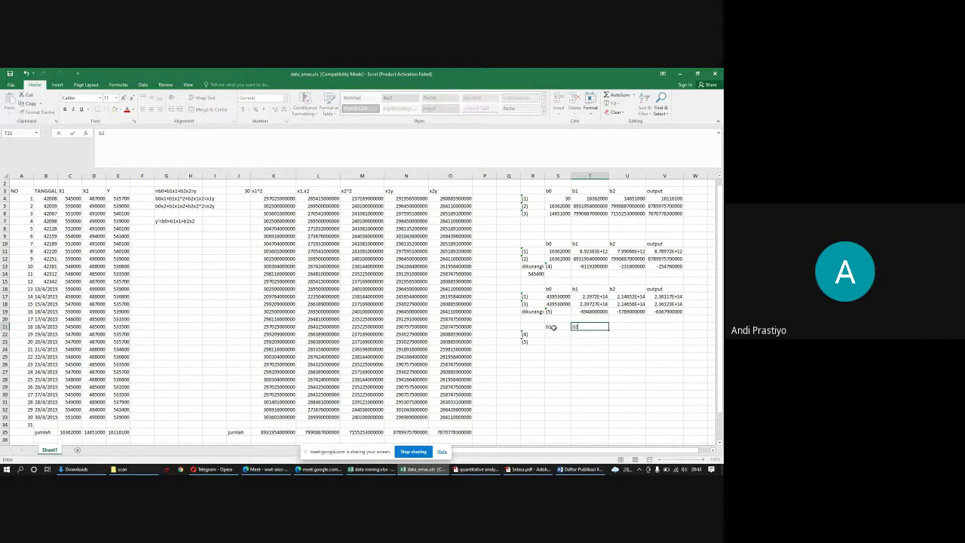
key(Tab)
text(output)
key(Return)
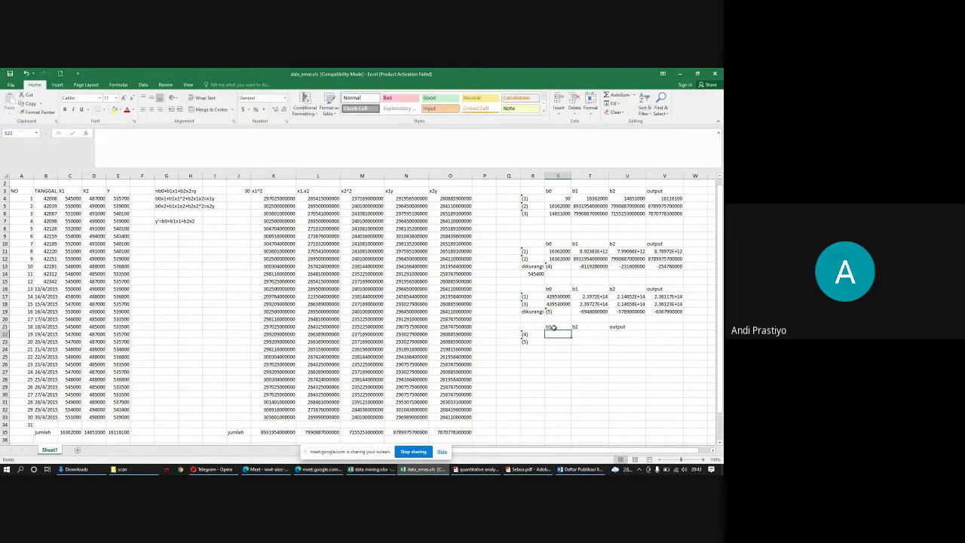
Step: Fill the new row (4) with references to the first elimination's differences, linking S22, T22 and U22 to T13, U13 and V13
text(=)
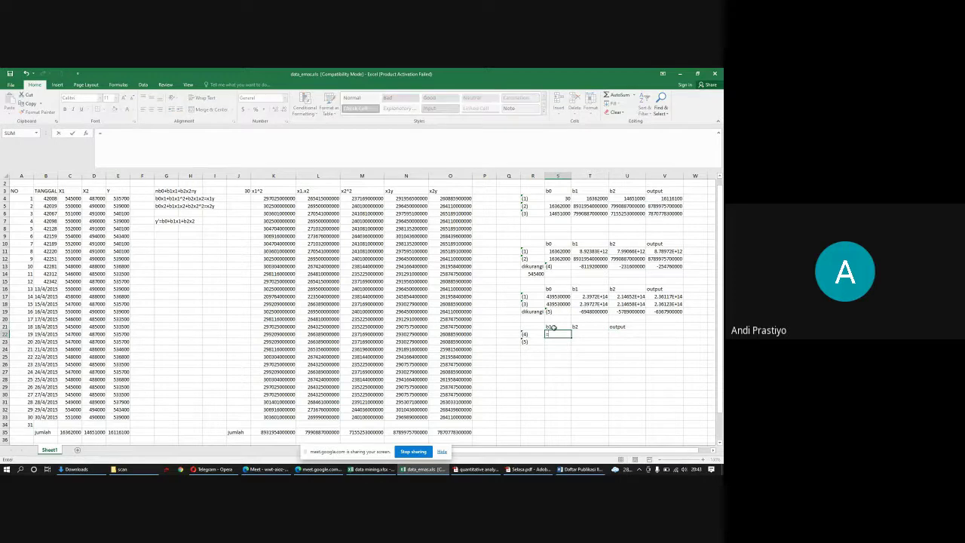
click(593, 267)
key(Tab)
text(=)
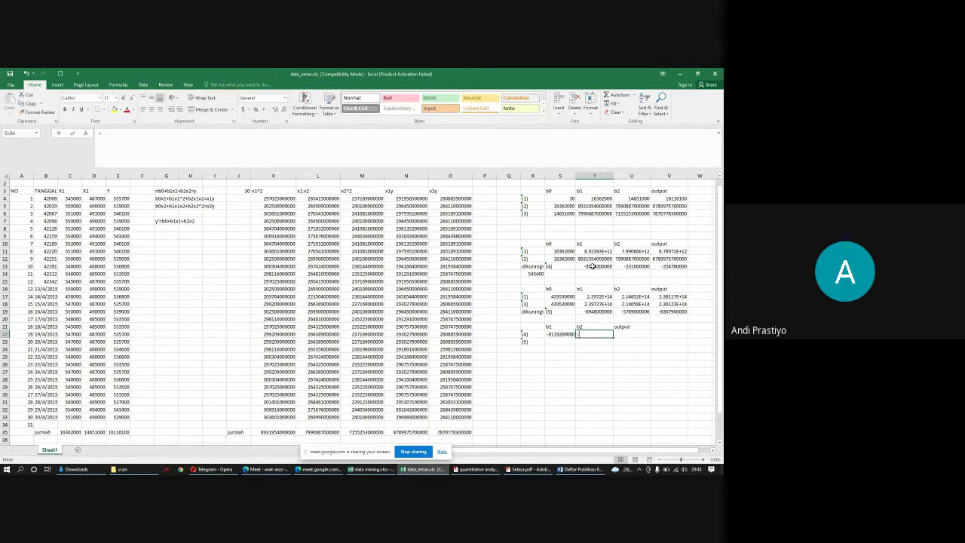
click(626, 266)
key(Tab)
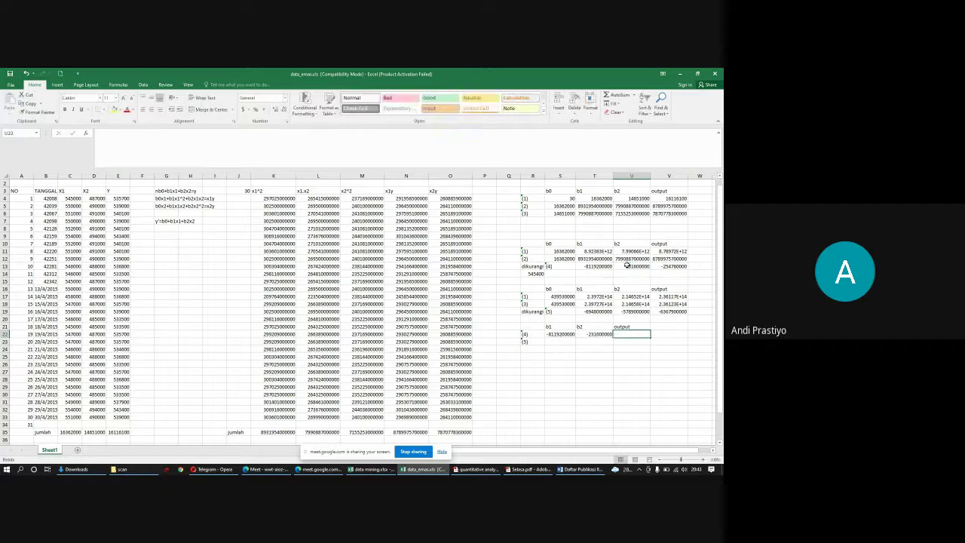
text(=)
click(659, 266)
key(Return)
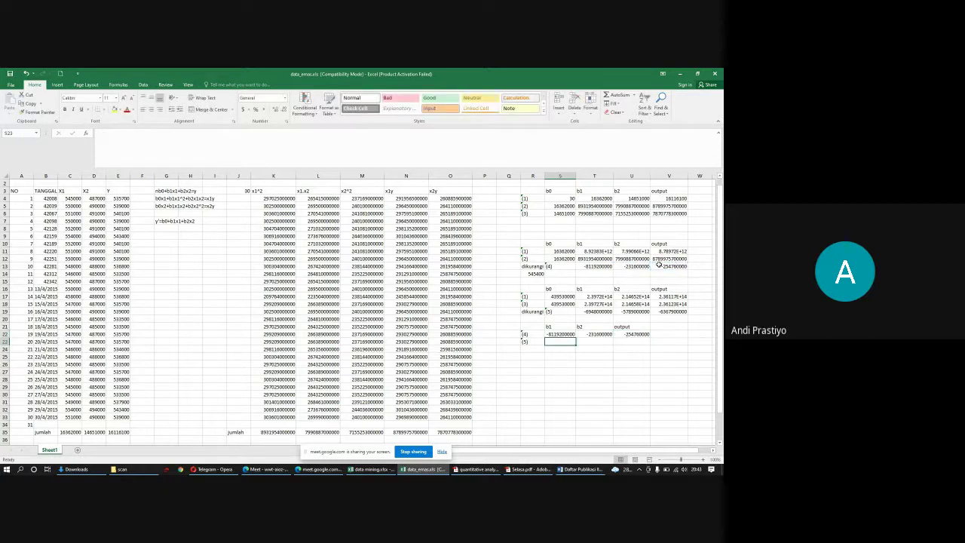
Step: Fill the new row (5) with references to the second elimination's differences, linking S23, T23 and U23 to T19, U19 and V19
text(=)
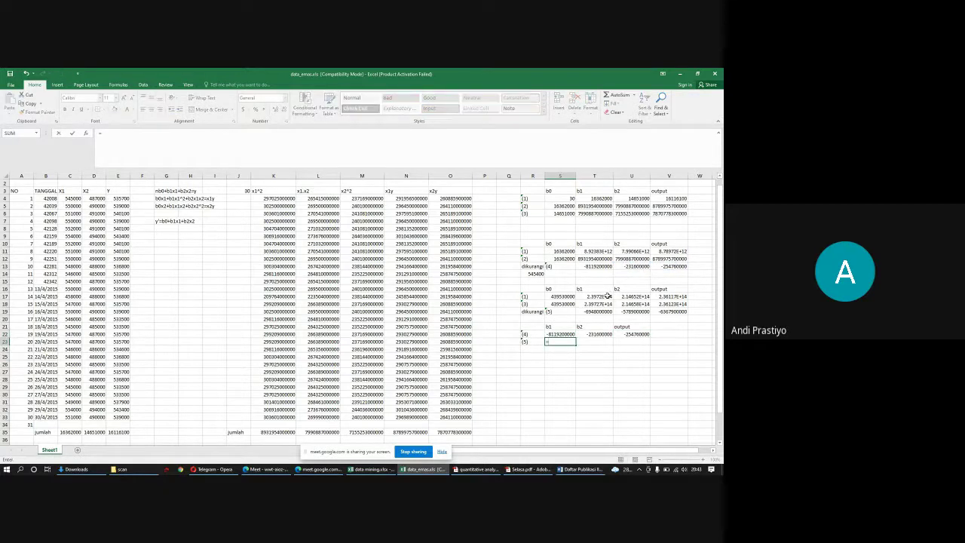
click(596, 312)
key(Return)
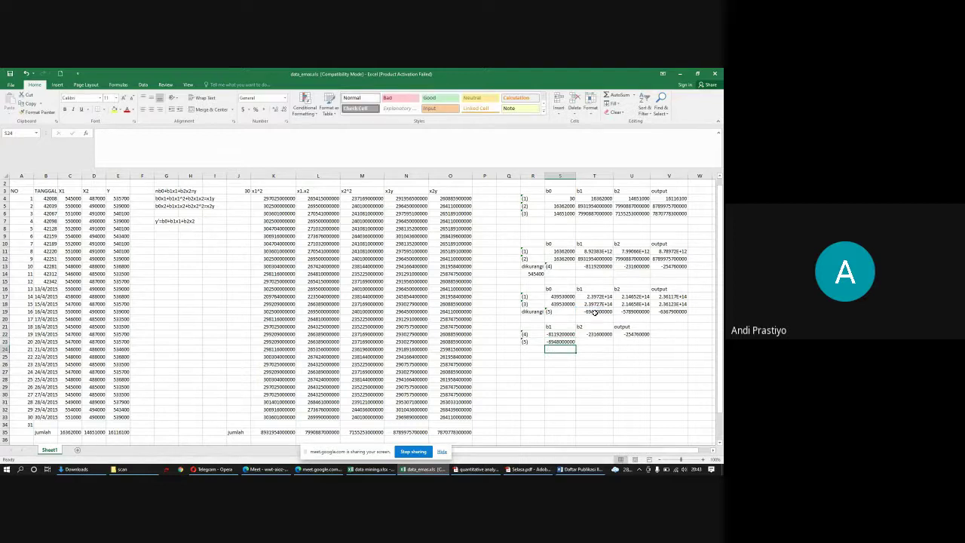
click(590, 342)
text(=)
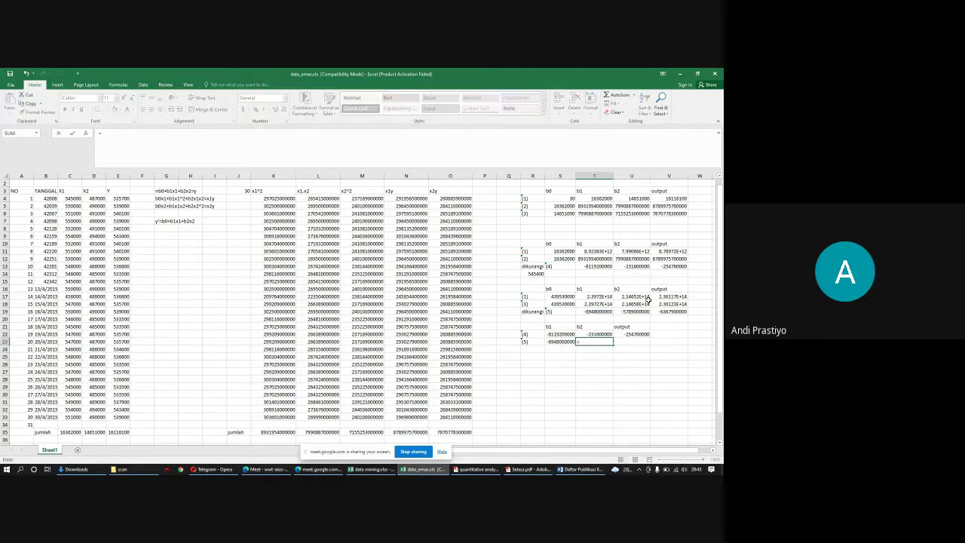
click(631, 311)
key(Tab)
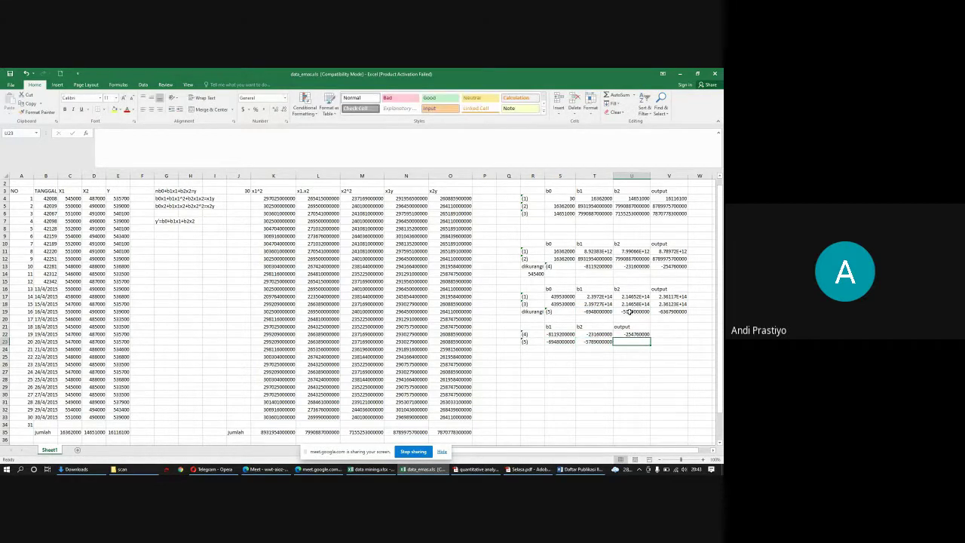
text(=)
click(660, 311)
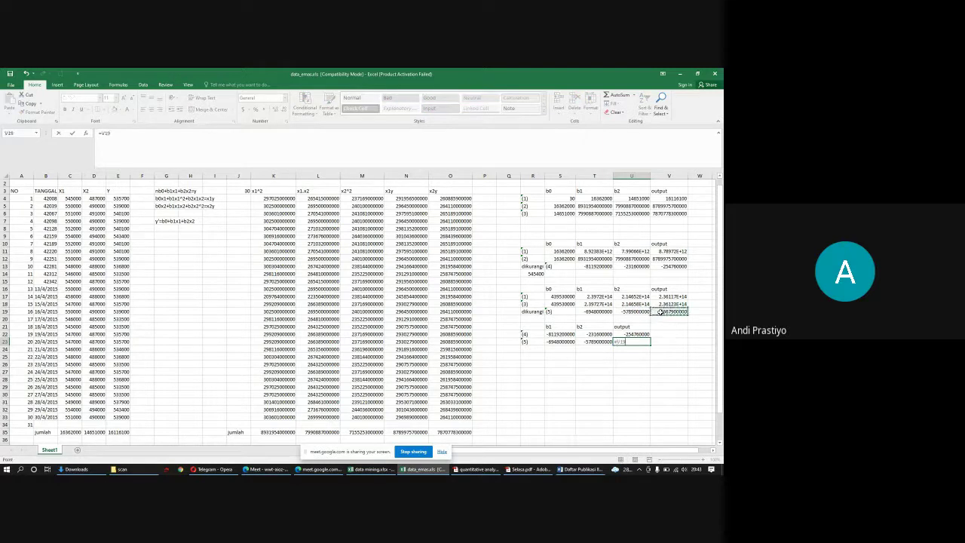
key(Return)
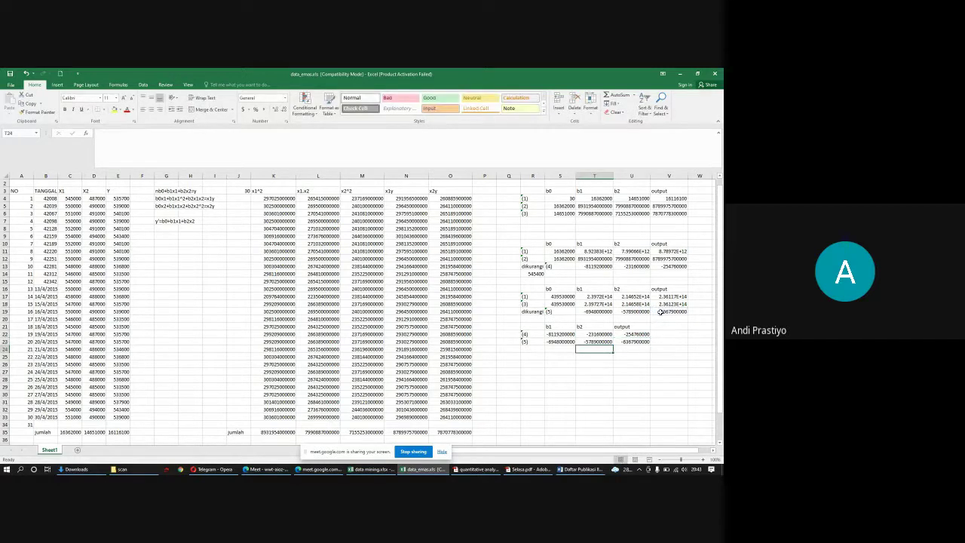
click(558, 334)
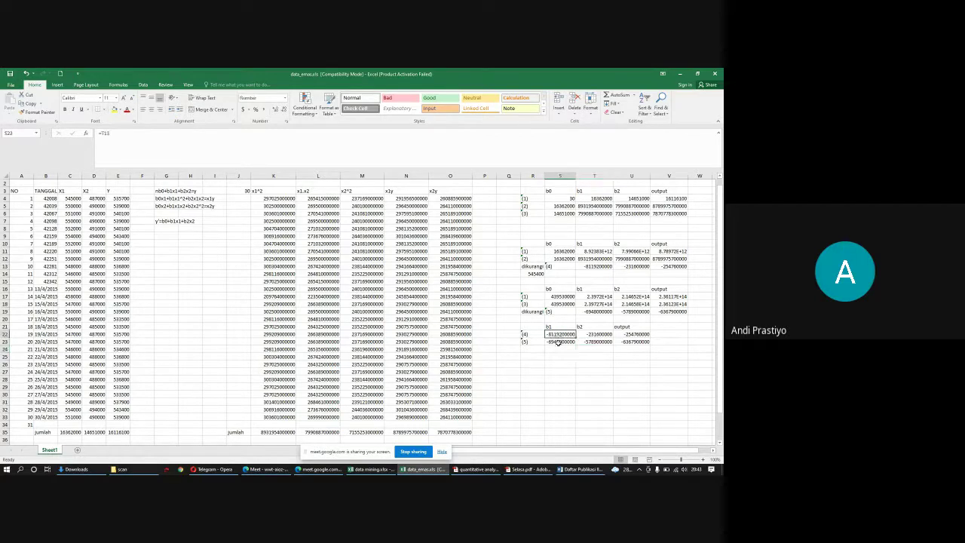
click(558, 343)
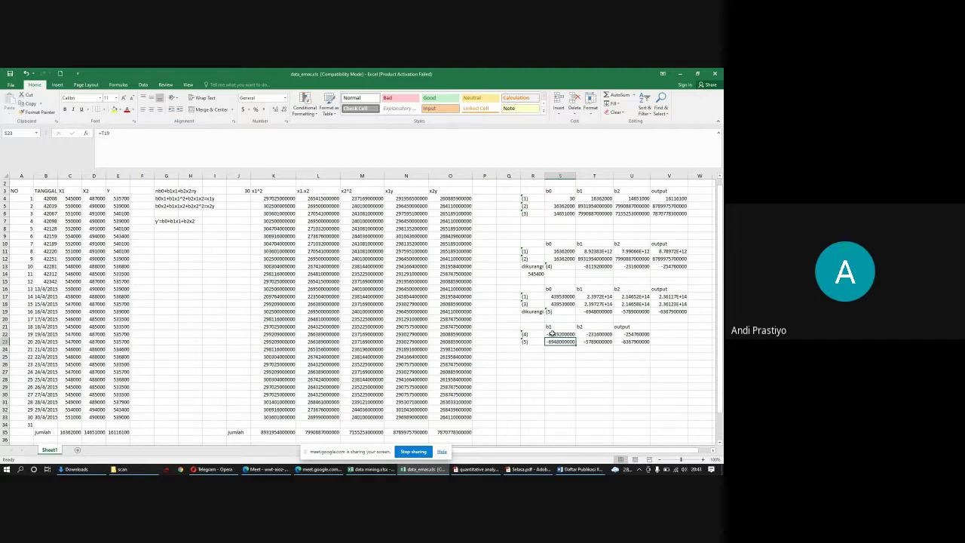
click(552, 334)
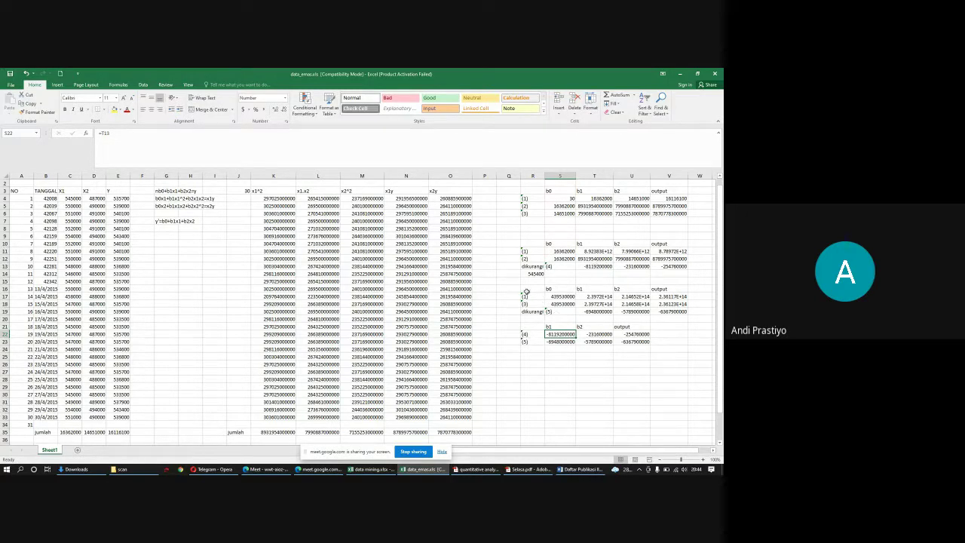
click(512, 289)
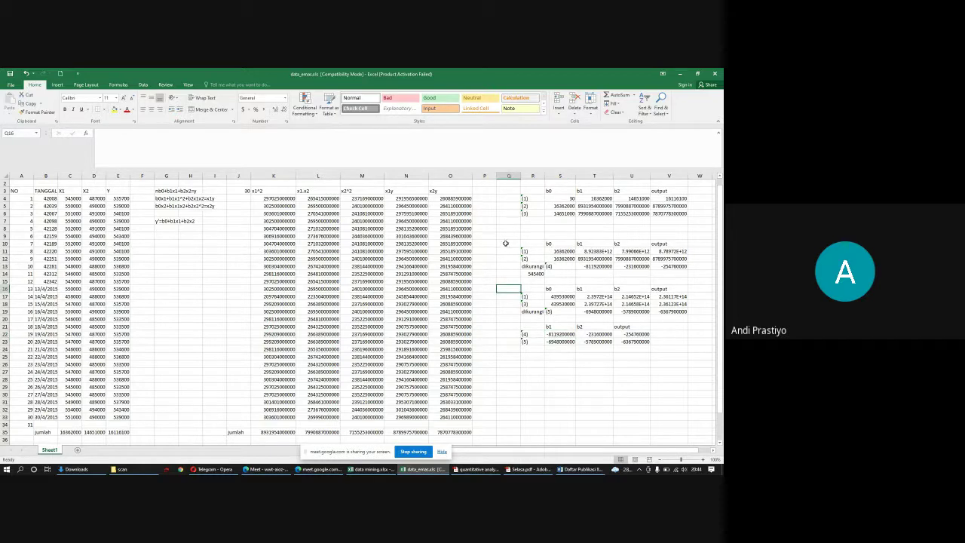
Step: Label the first elimination block "pertama" in cell Q10
click(505, 243)
text(per)
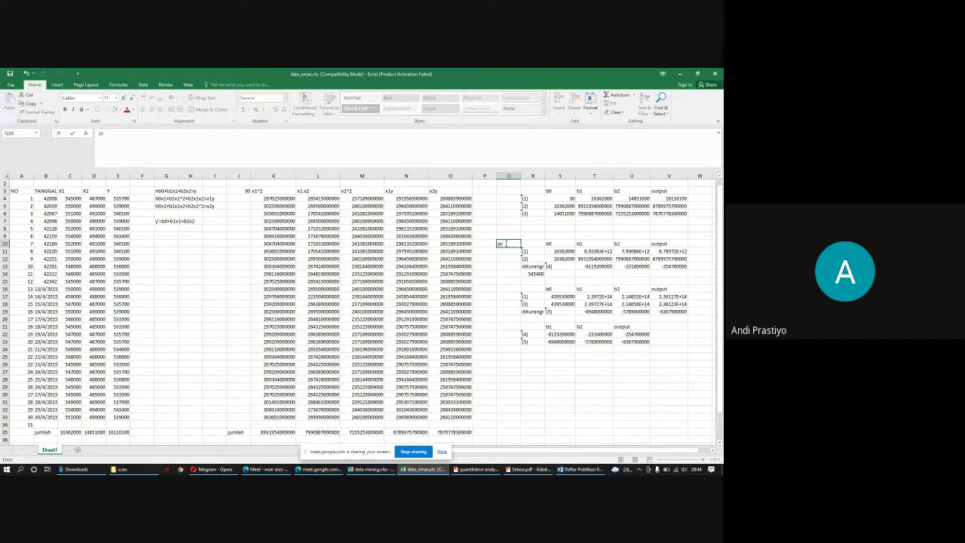
text(sama)
key(Return)
Step: Label the second elimination block "kedua" in cell Q16
key(Return)
key(Return)
key(Return)
key(Return)
key(Return)
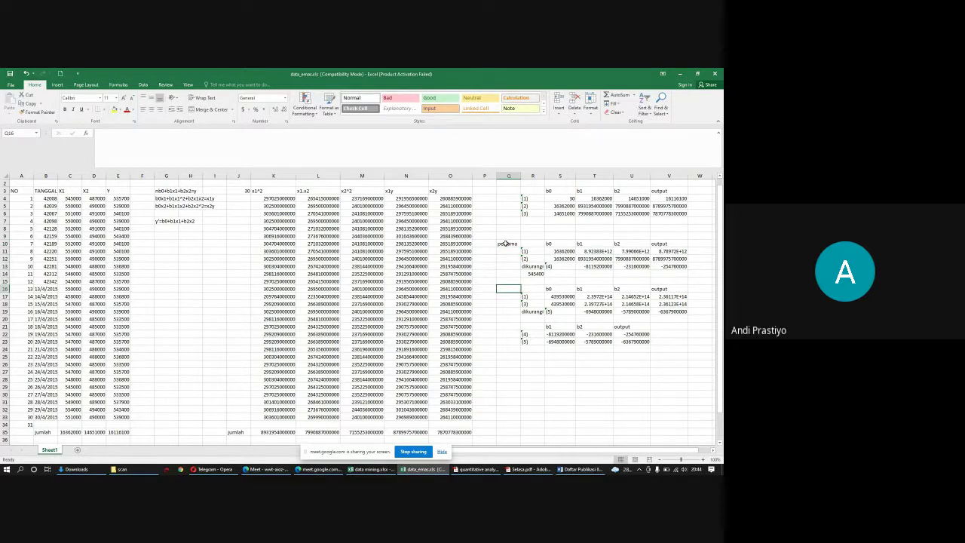
text(pertama)
key(Return)
key(Up)
text(kedua)
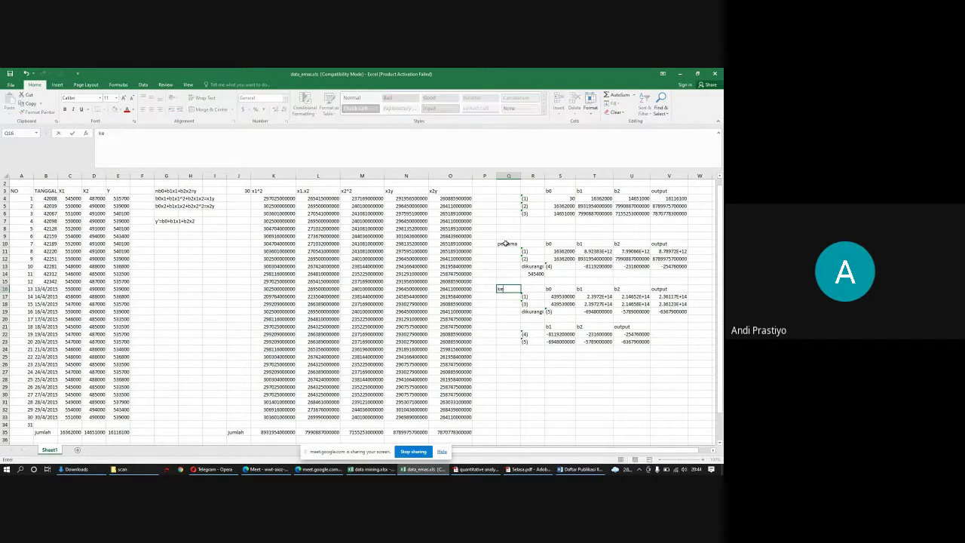
key(Return)
Step: Label the block with equations (4) and (5) "ketiga" in cell Q21
key(Return)
key(Return)
key(Return)
key(Return)
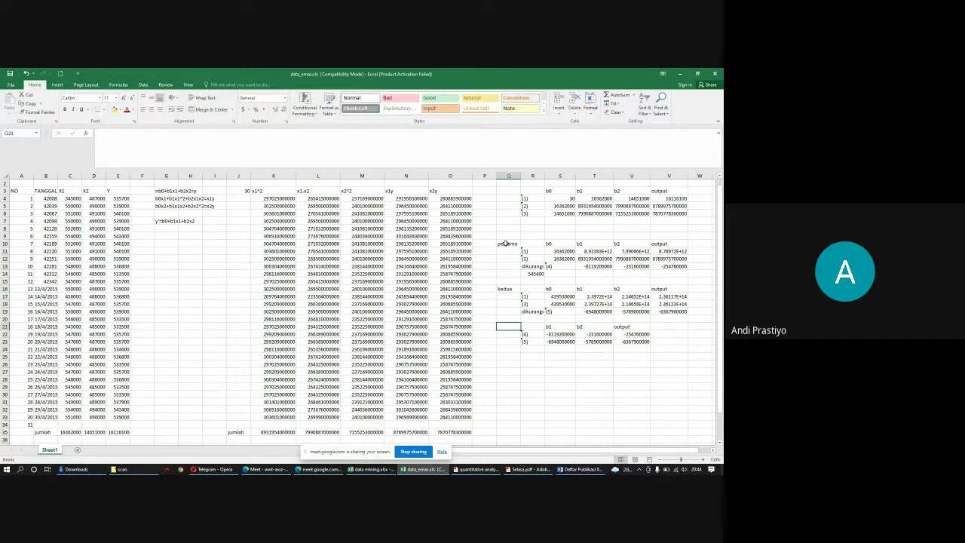
text(ketiga)
key(Return)
click(591, 334)
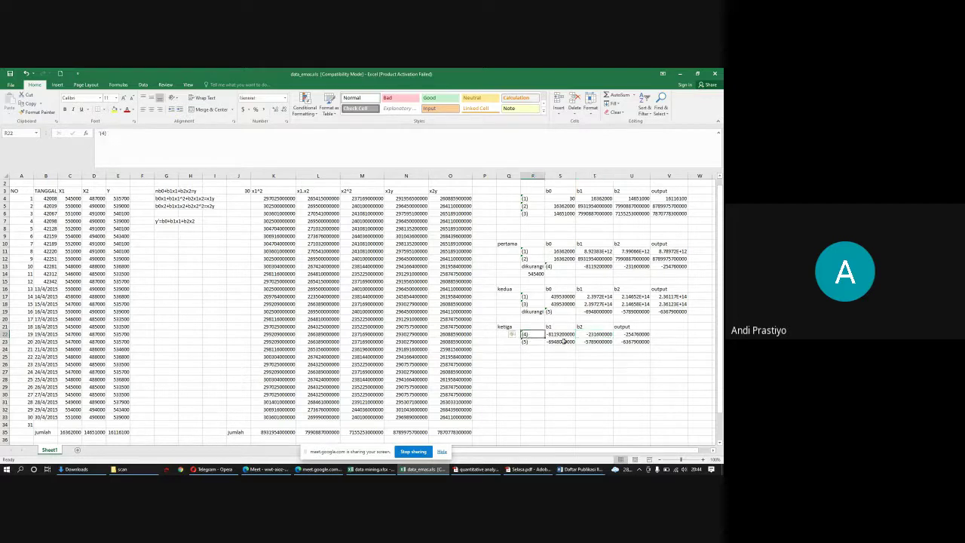
click(592, 341)
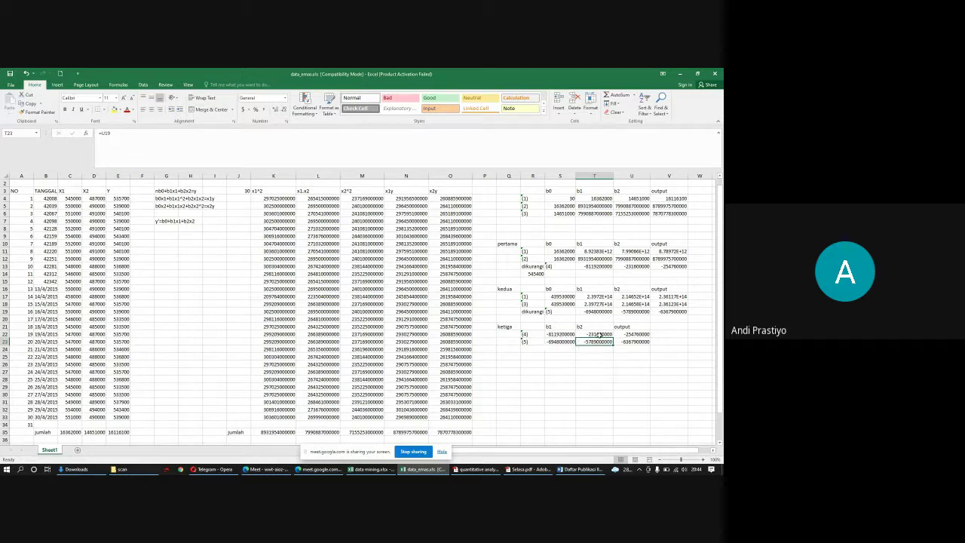
click(595, 334)
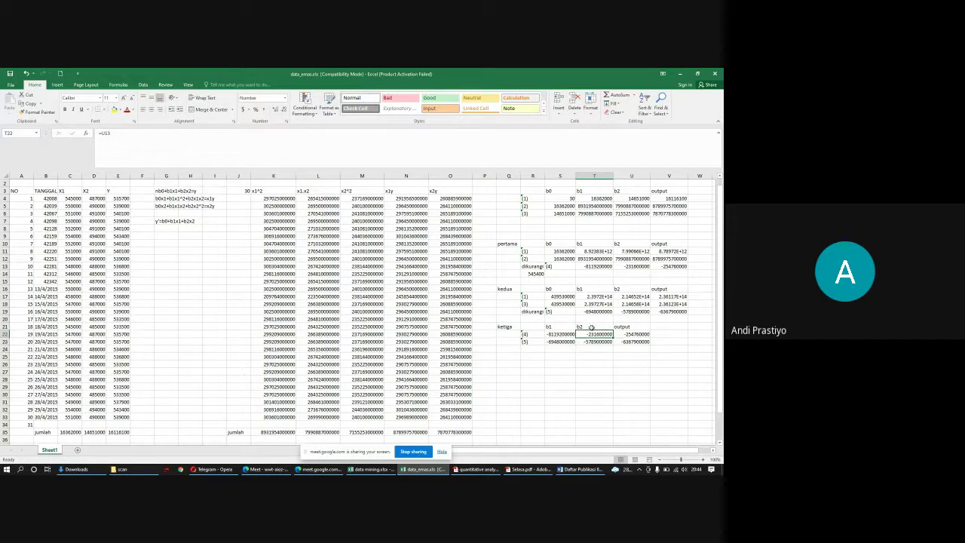
Step: Enter the label "langkah" in cell R25 beneath the third block
click(535, 357)
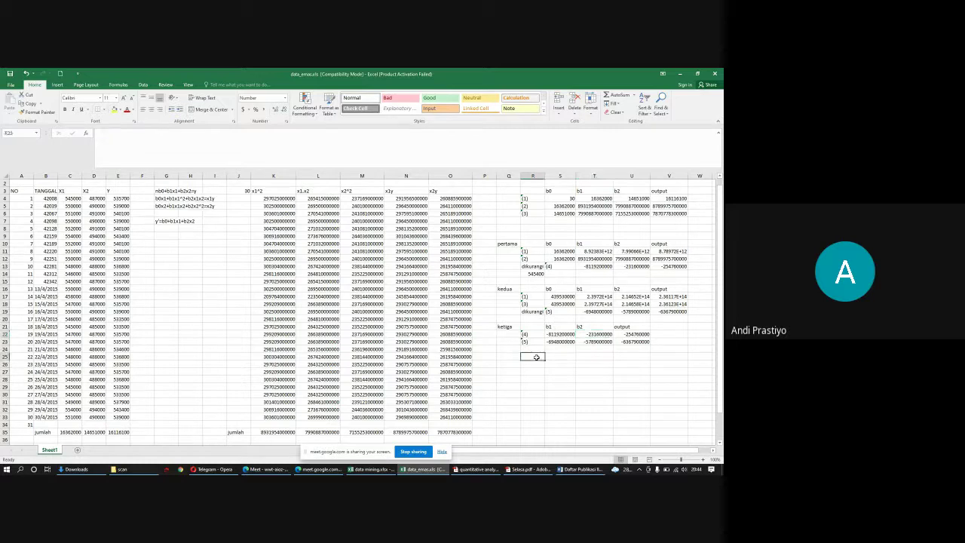
text(langkah)
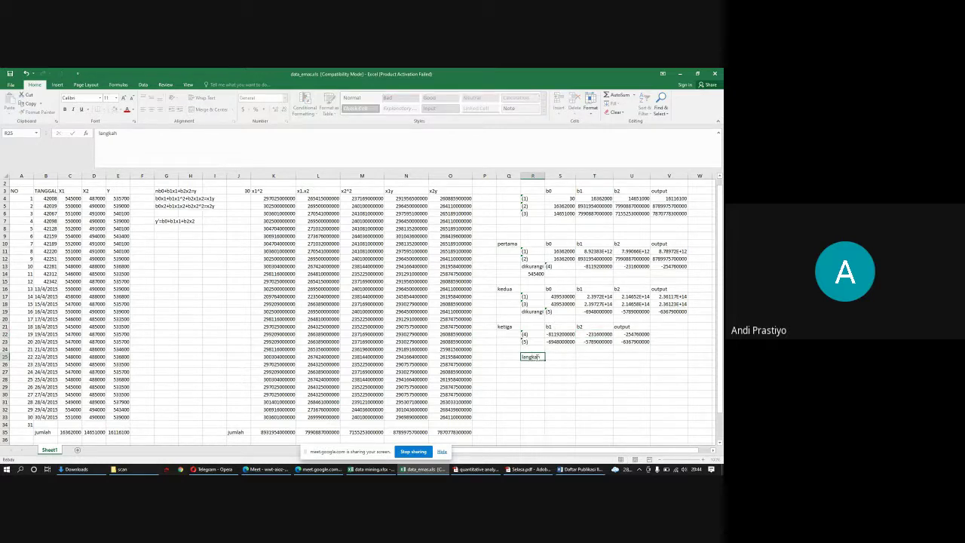
key(Return)
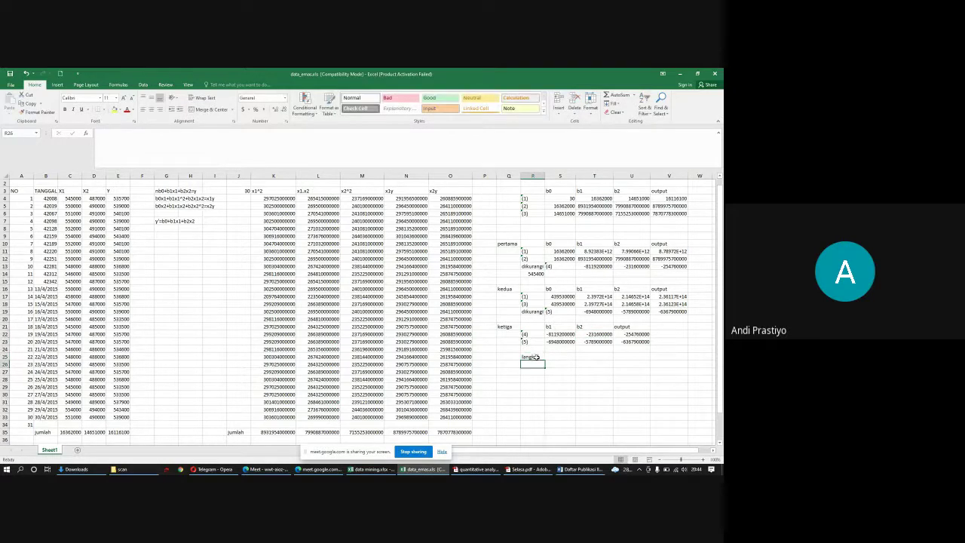
Step: Calculate in S25 the product of equation (4)'s b1 and equation (5)'s b2 with the formula =S22*T23
click(559, 357)
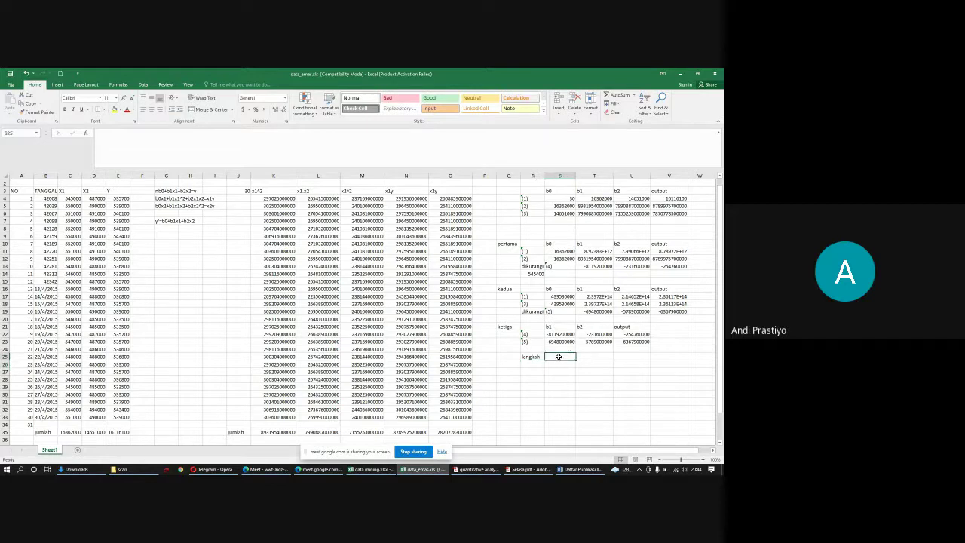
text(=)
click(556, 334)
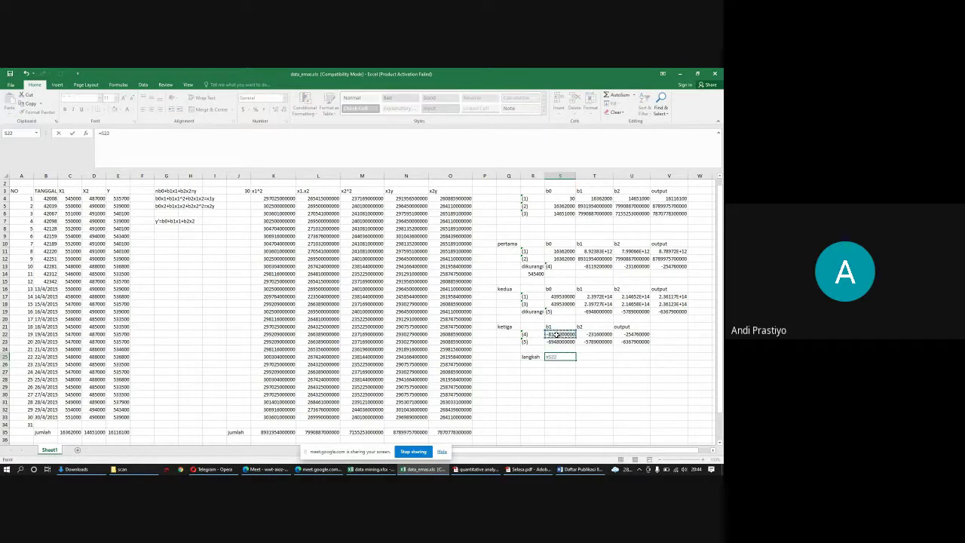
text(*)
click(589, 342)
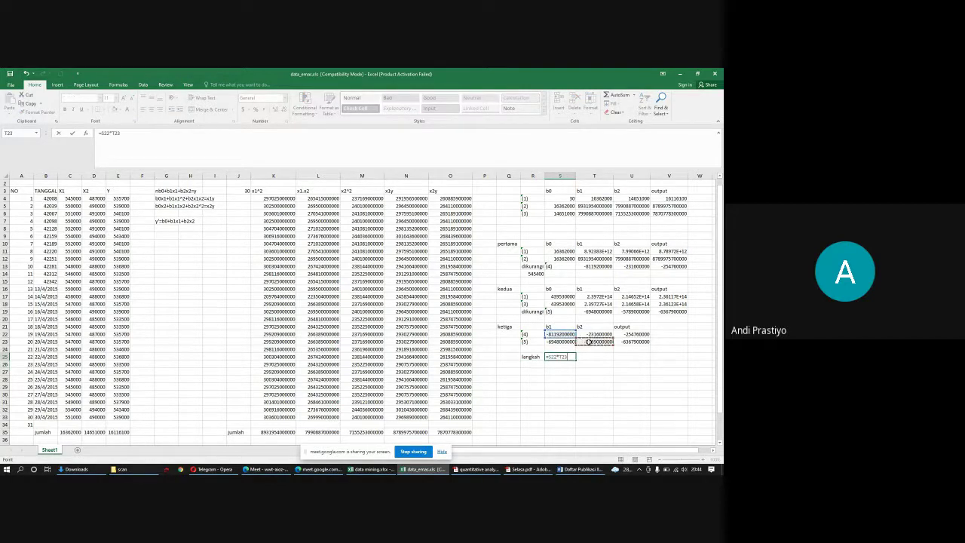
key(Tab)
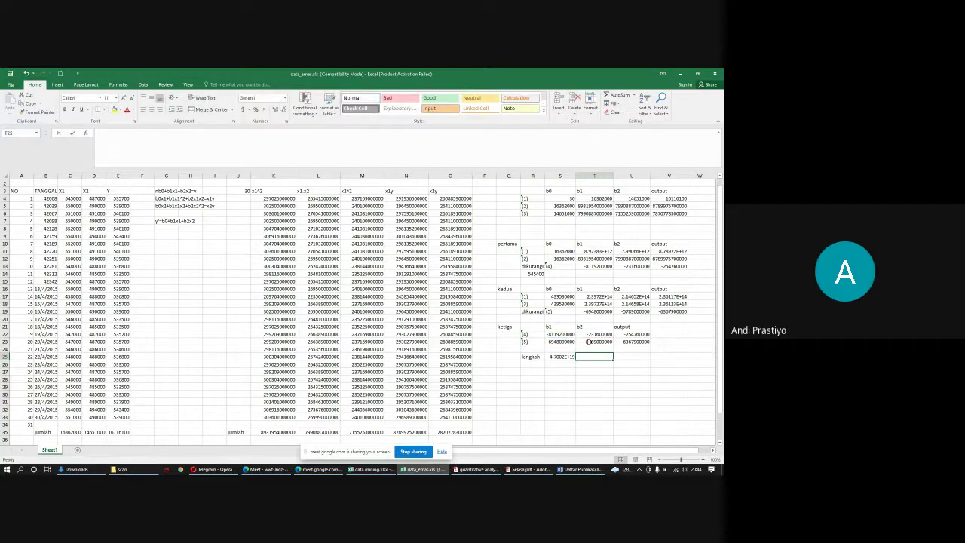
Step: Calculate in T25 the product of the b2 coefficients of equations (4) and (5) with the formula =T22*T23
text(=)
click(586, 334)
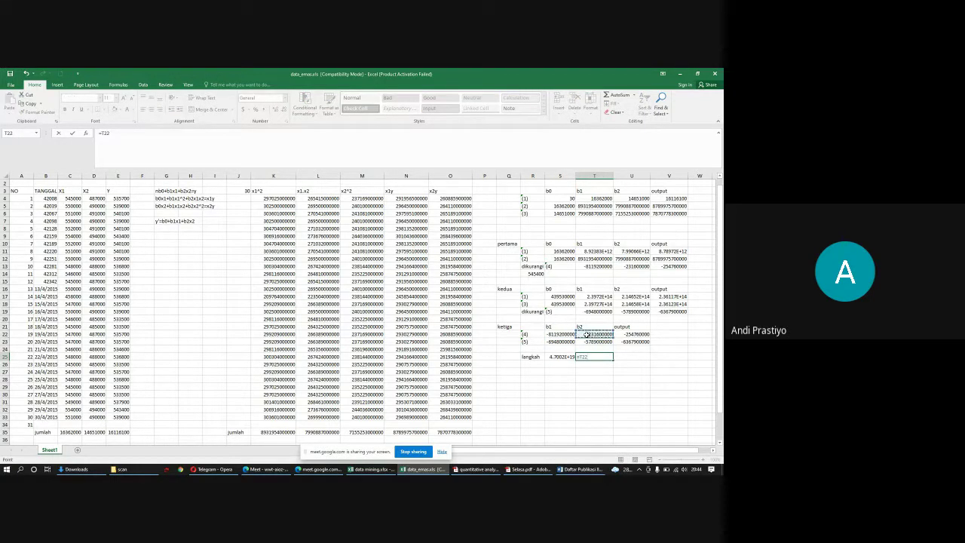
text(*)
click(594, 341)
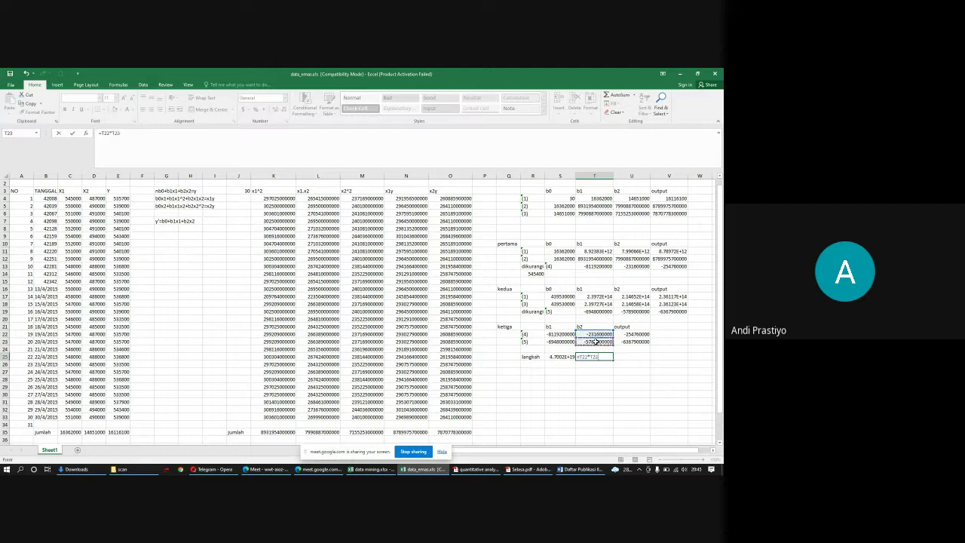
key(Tab)
Step: Calculate in U25 the product of equation (4)'s output and equation (5)'s b2 with the formula =U22*T23
text(=)
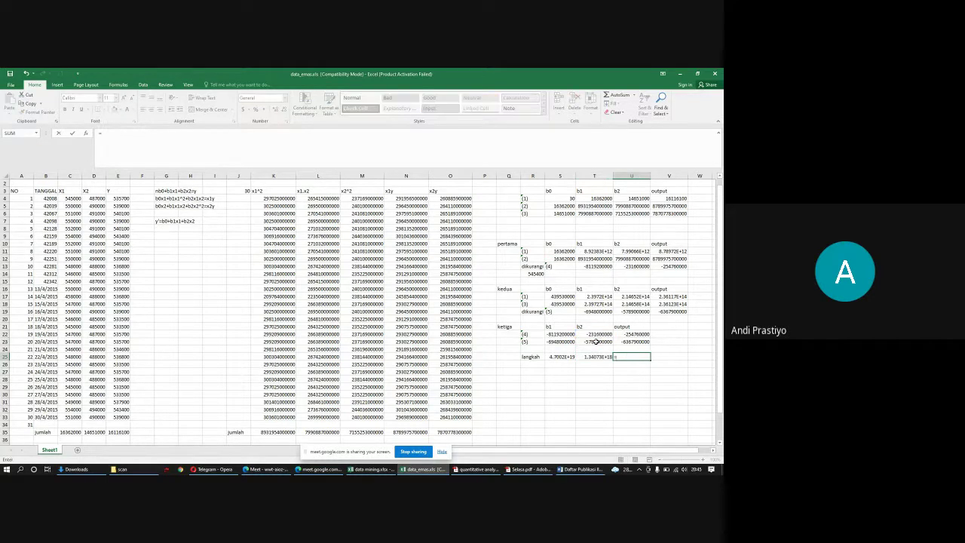
click(627, 335)
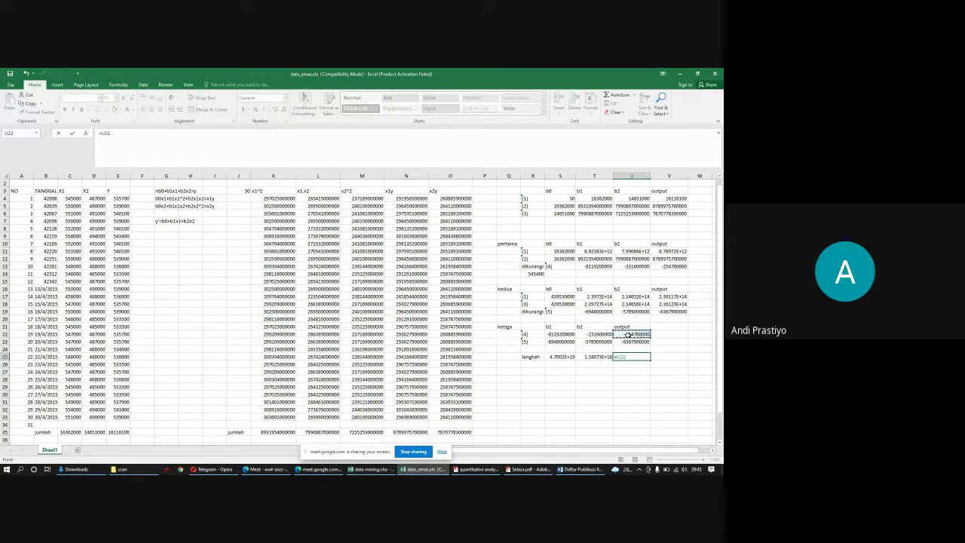
text(*)
click(601, 341)
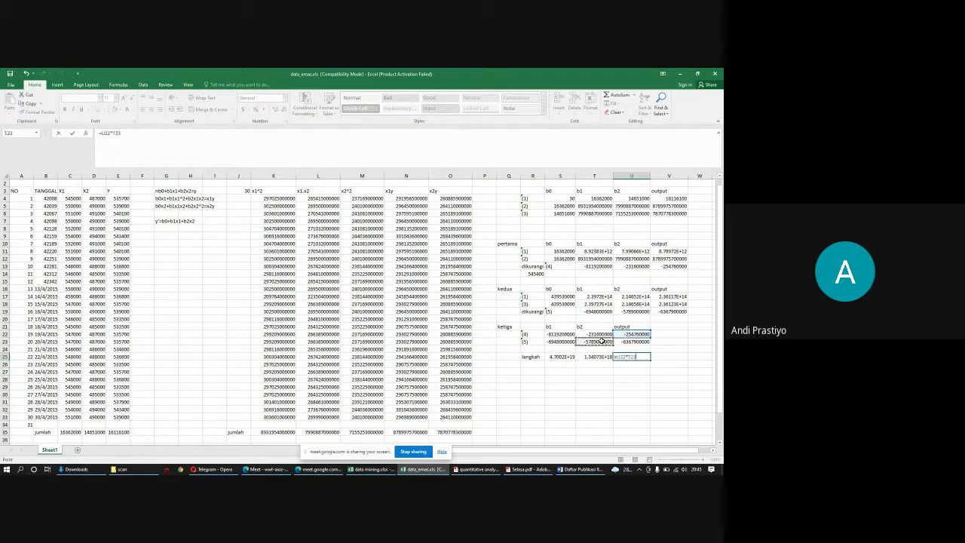
key(Return)
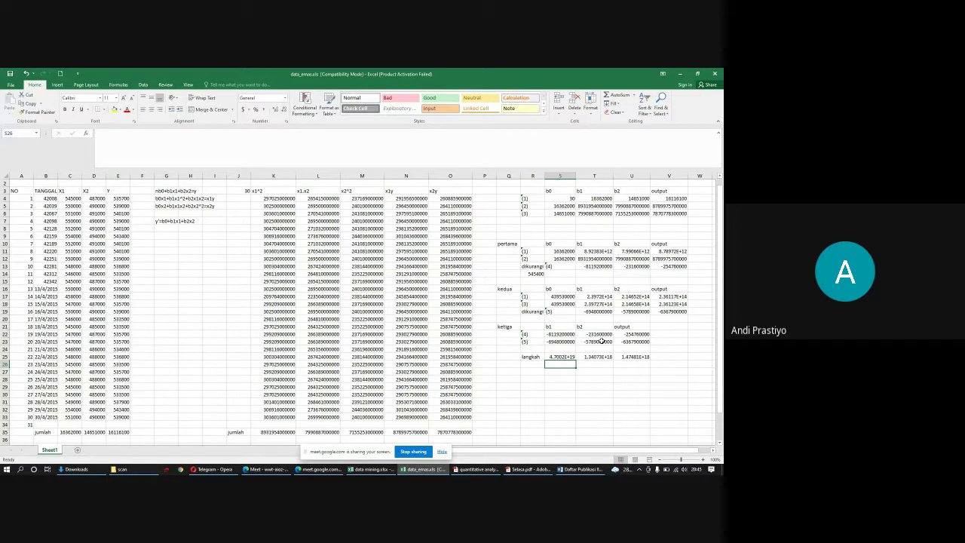
Step: Calculate in S26 the product of equation (5)'s b1 and equation (4)'s b2 with the formula =S23*T22
text(=)
click(559, 342)
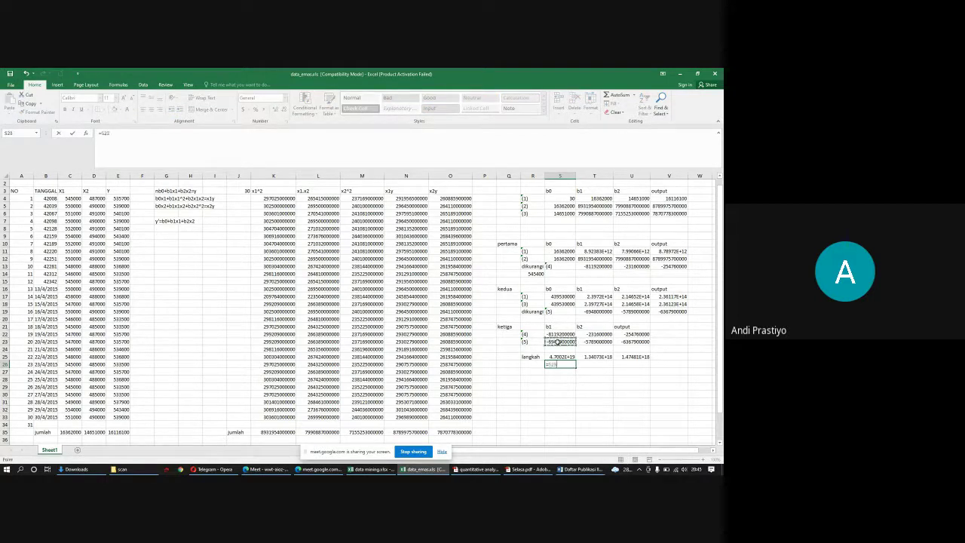
text(*)
click(598, 334)
key(Tab)
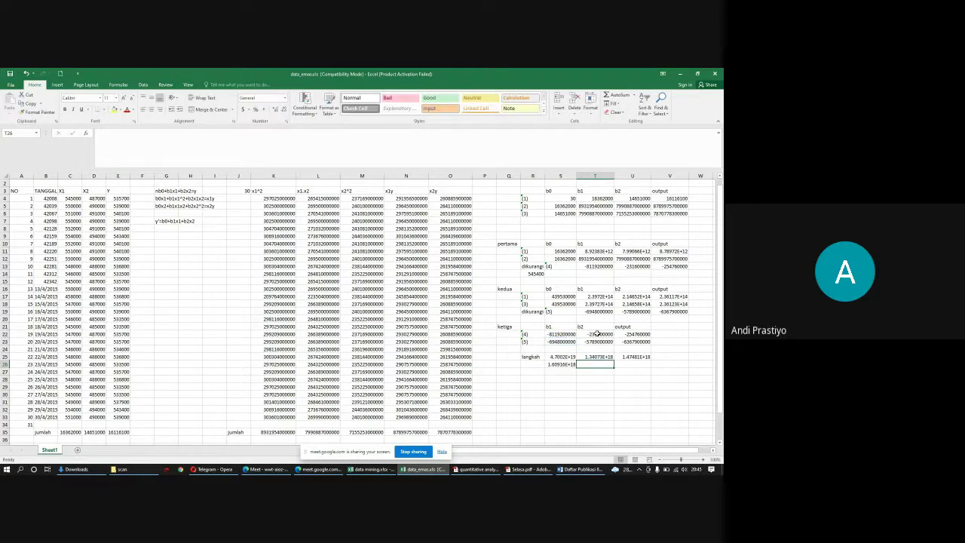
Step: Calculate in T26 the product of equation (5)'s b2 and equation (4)'s b2 with the formula =T23*T22
text(=)
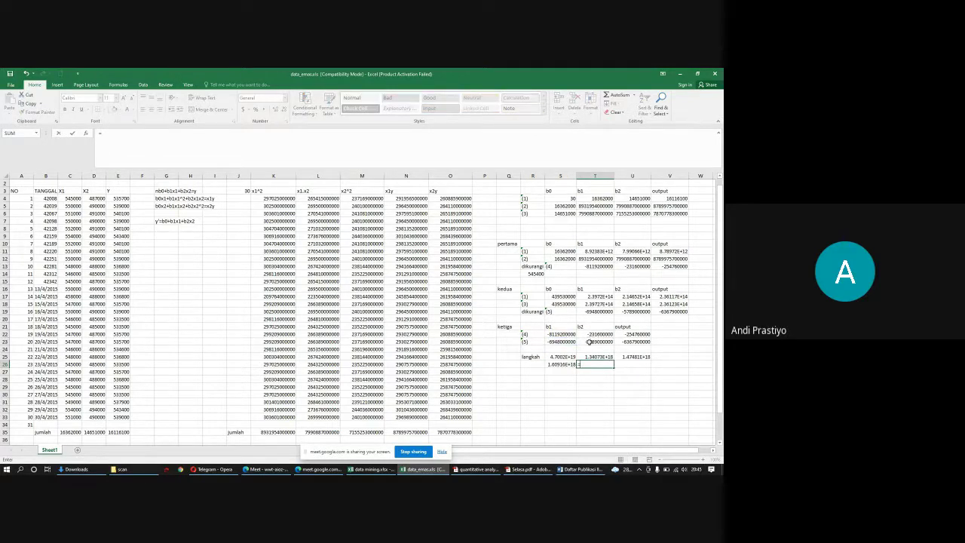
click(590, 341)
text(*)
click(598, 334)
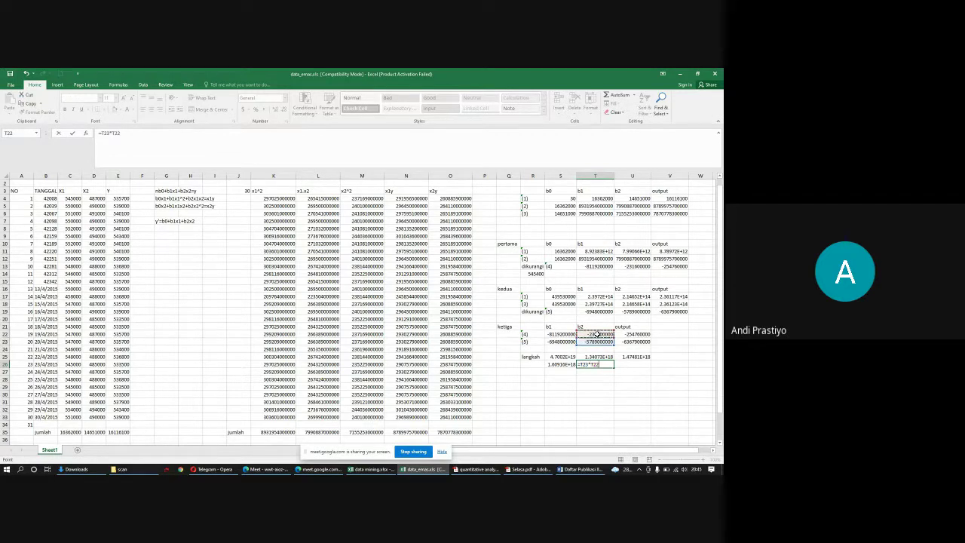
key(Tab)
Step: Calculate in U26 the product of equation (5)'s output and equation (4)'s b2 with the formula =U23*T22
text(=)
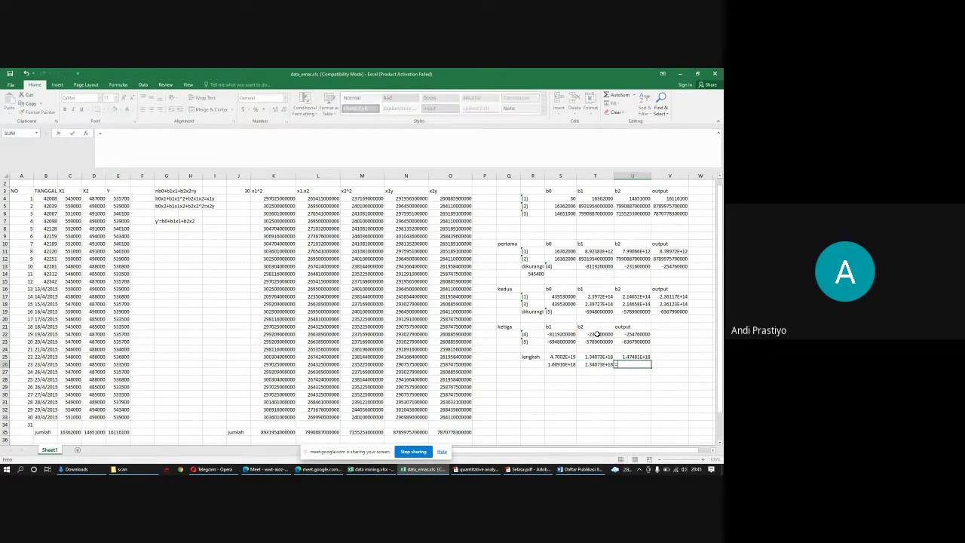
click(622, 341)
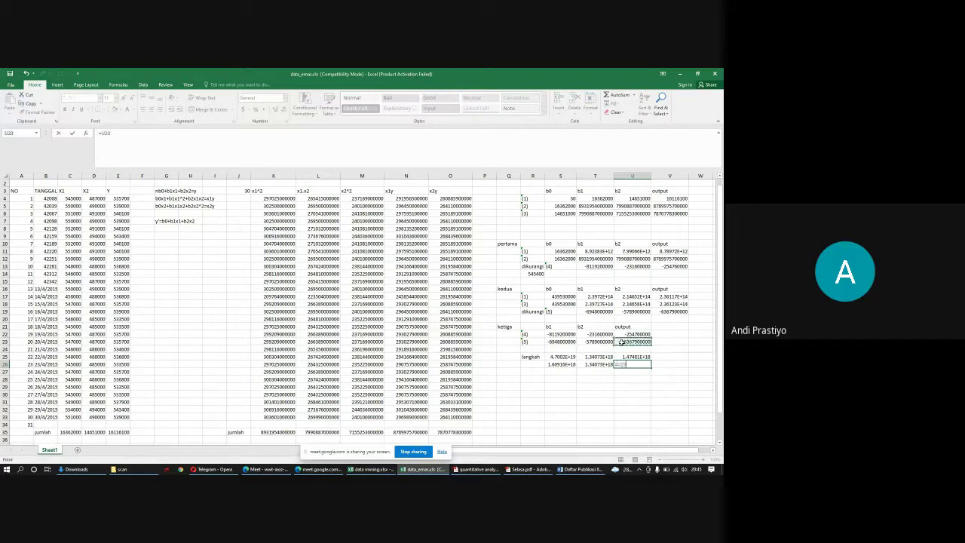
text(*)
click(602, 335)
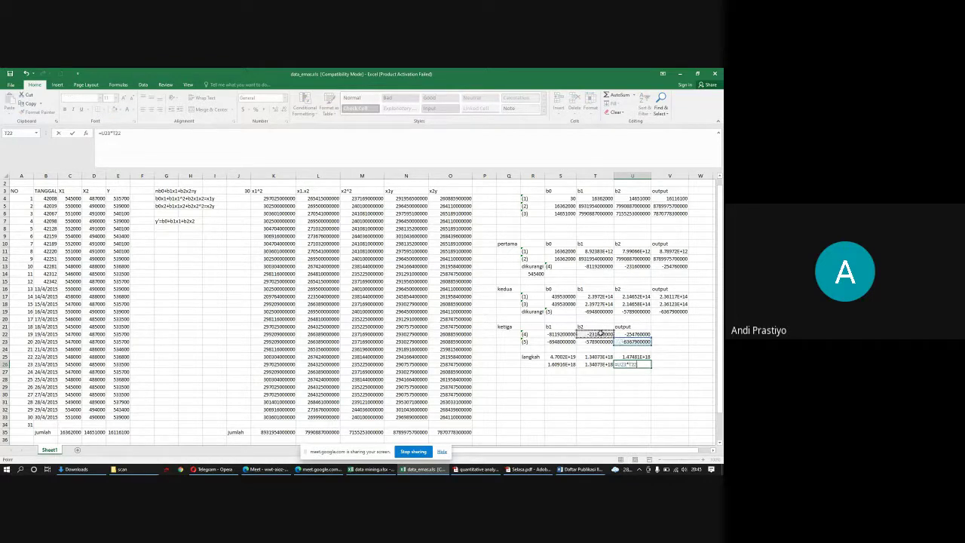
key(Return)
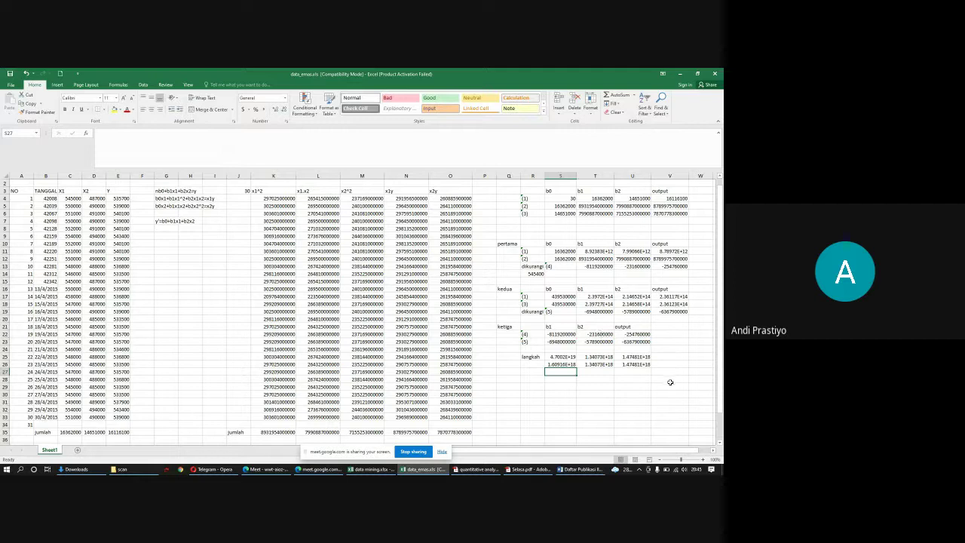
click(636, 365)
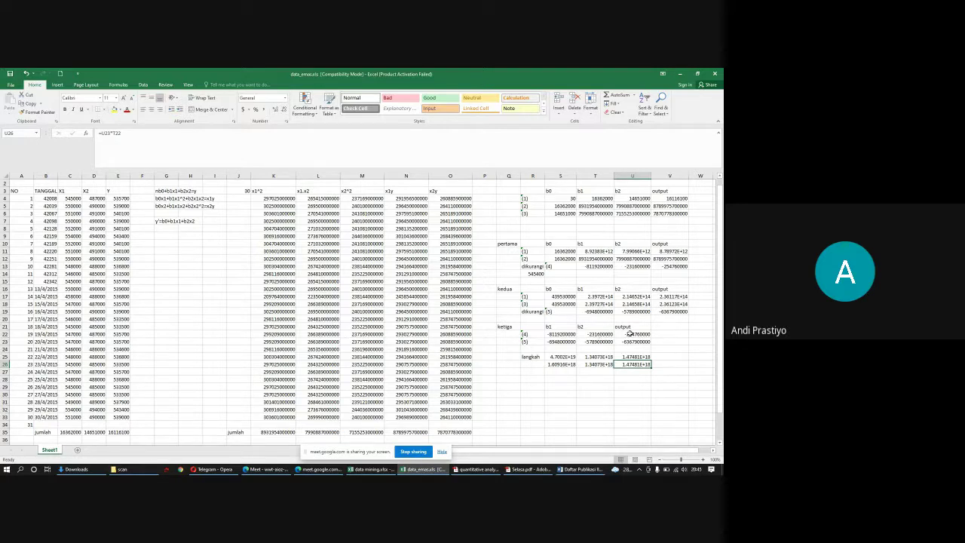
click(630, 334)
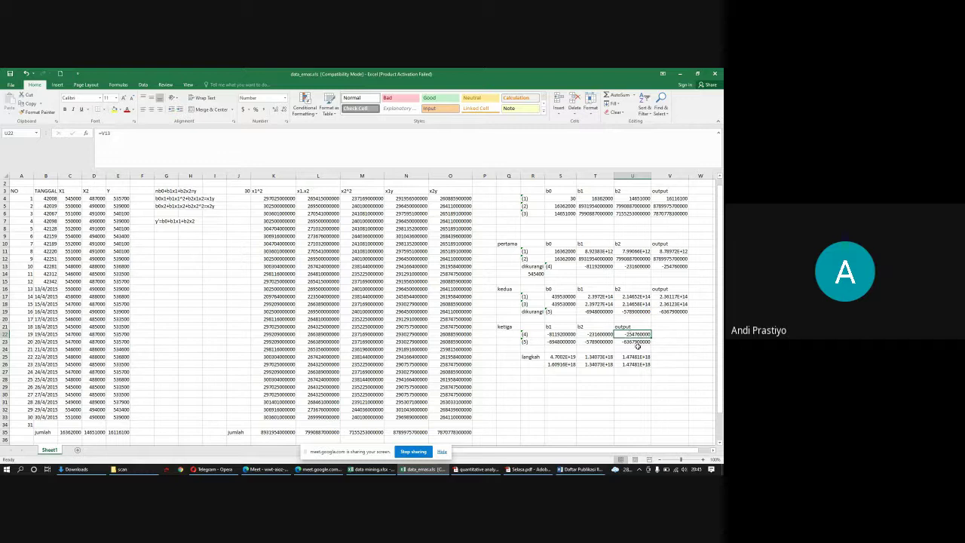
click(635, 356)
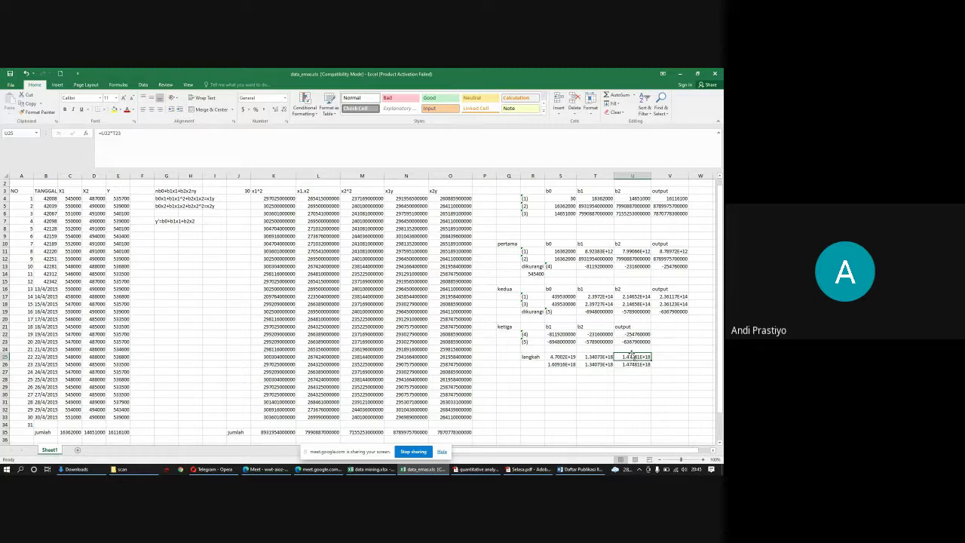
Step: Enter the label "dikurangi" in cell R27 beneath the two "langkah" rows
click(543, 371)
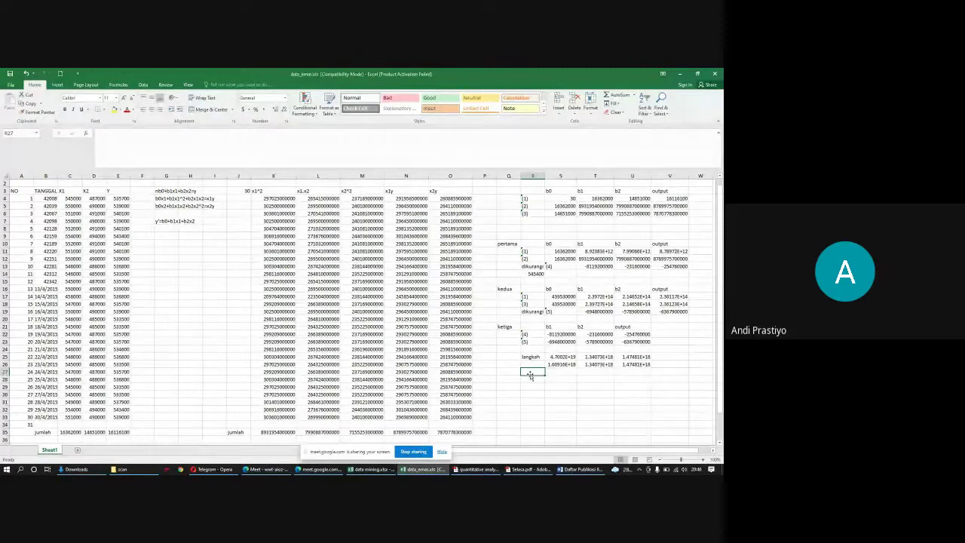
text(dikiurangi)
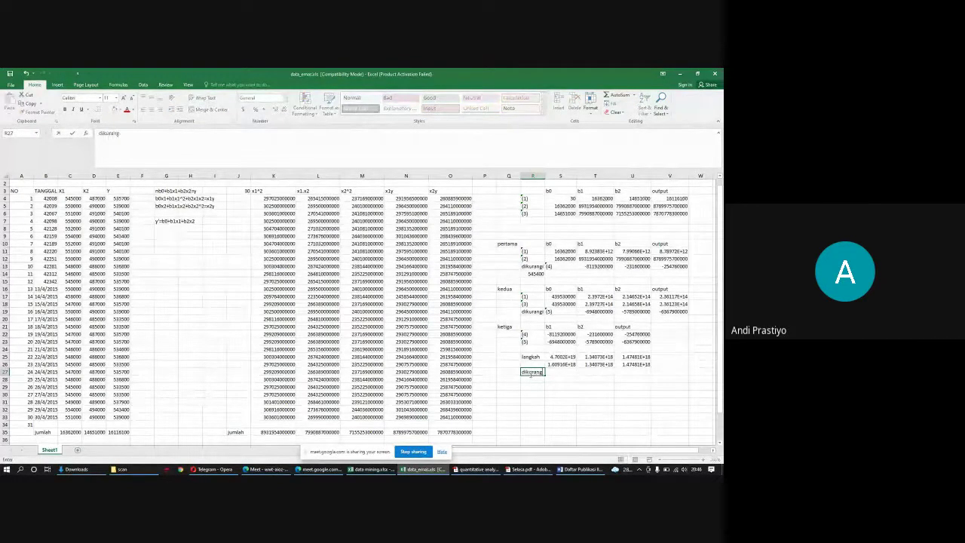
key(Tab)
Step: Subtract the second b1 product from the first in cell S27 with the formula =S25-S26
text(=)
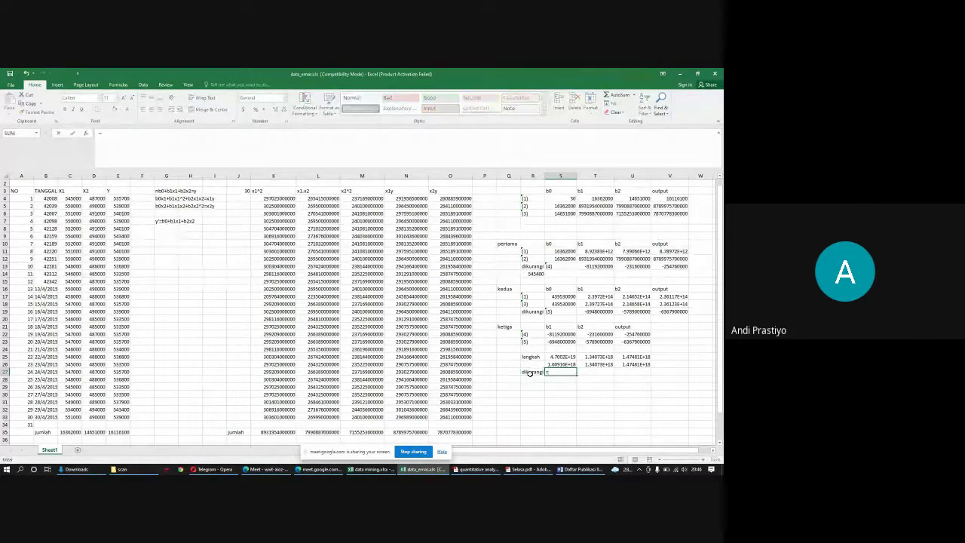
click(559, 356)
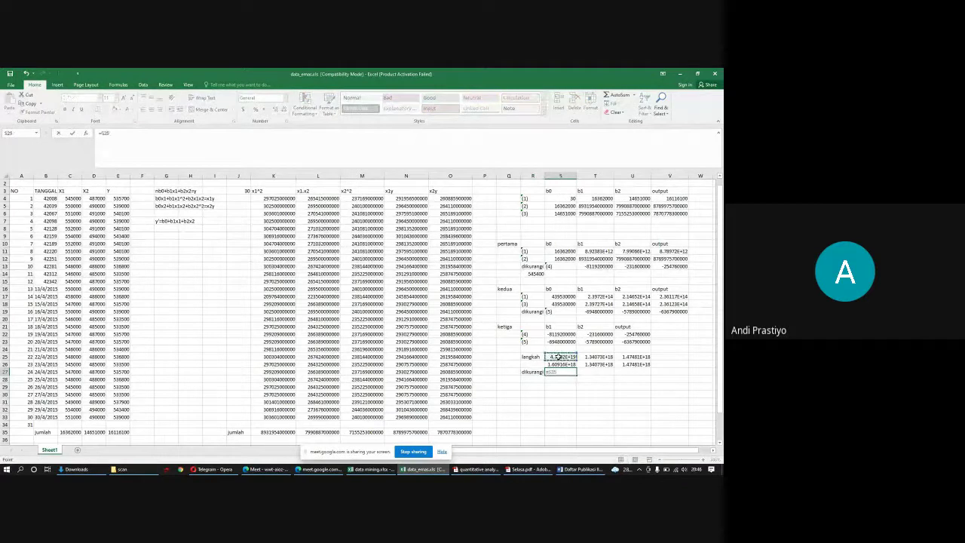
text(-)
key(Up)
key(Tab)
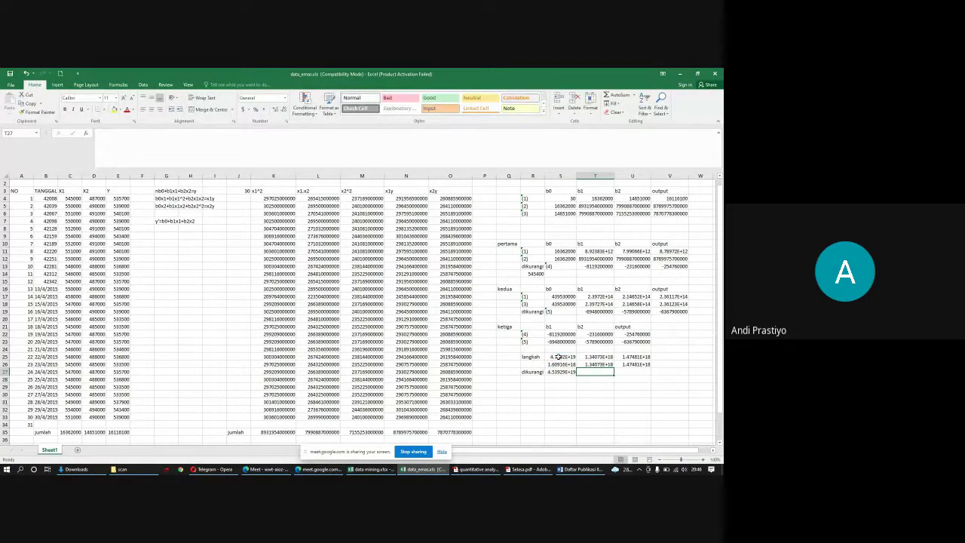
Step: Subtract the second b2 product from the first in cell T27 with the formula =T25-T26
text(=)
key(Up)
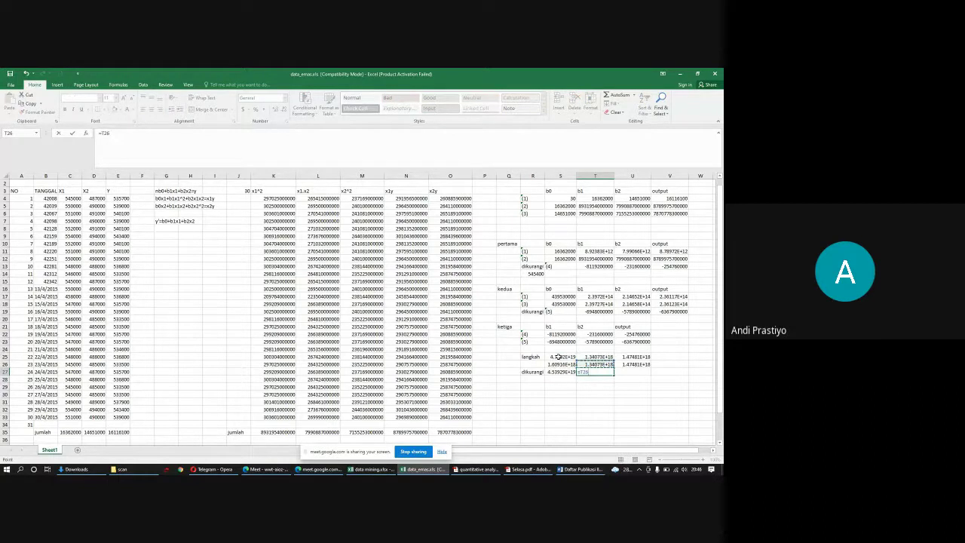
key(Up)
text(-)
key(Up)
key(Tab)
Step: Subtract the second output product from the first in cell U27 with the formula =U25-U26
text(=)
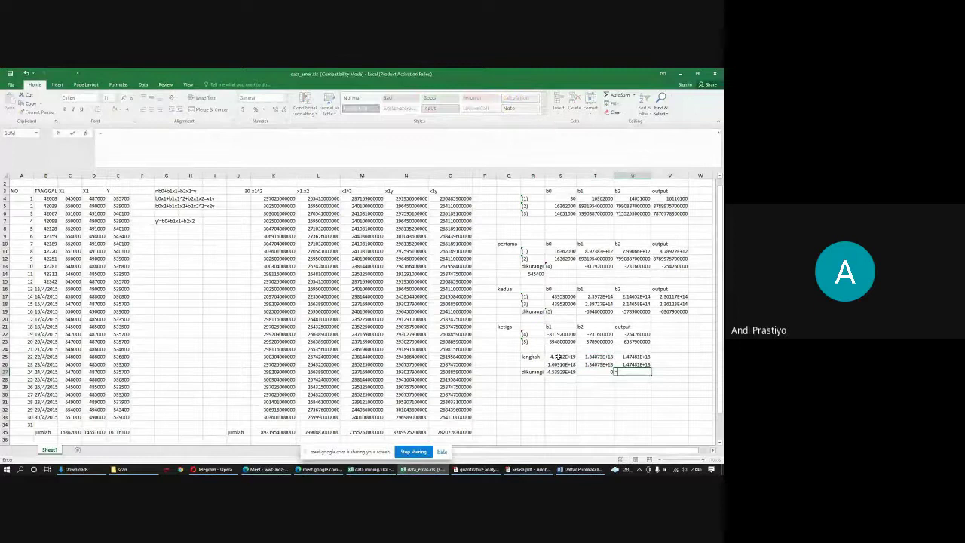
key(Up)
key(Up)
text(-)
key(Up)
key(Return)
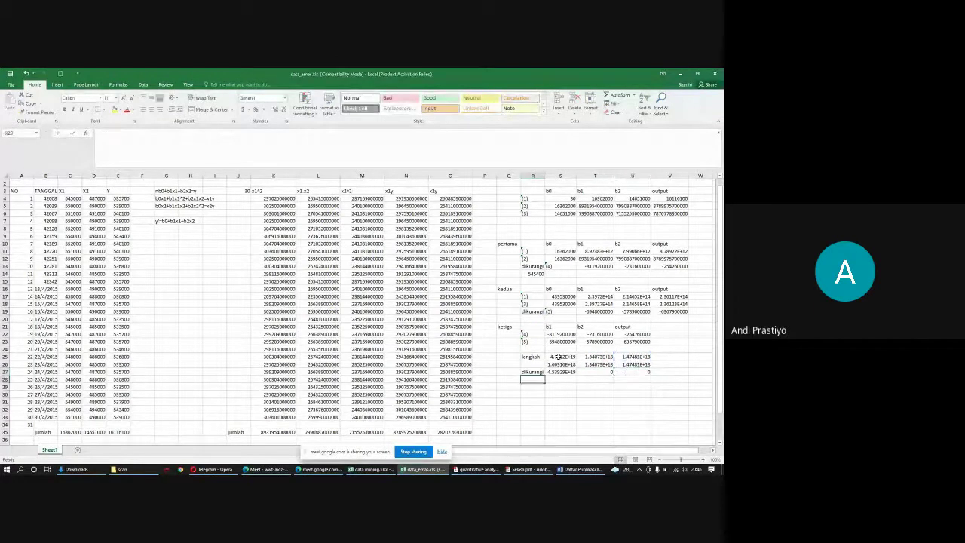
Step: Examine the output difference in U27 against the regression equation in G7 and the Y values in E4:E33
click(636, 371)
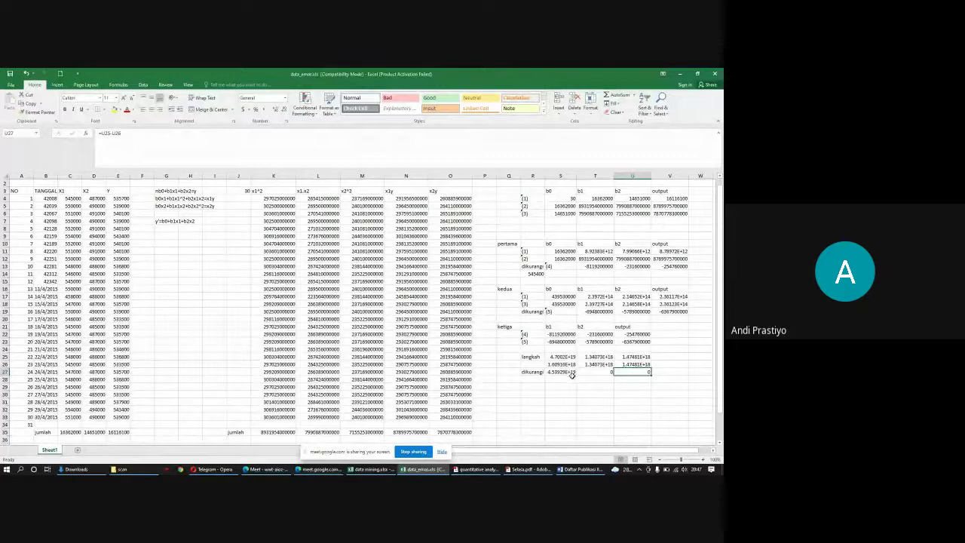
click(164, 227)
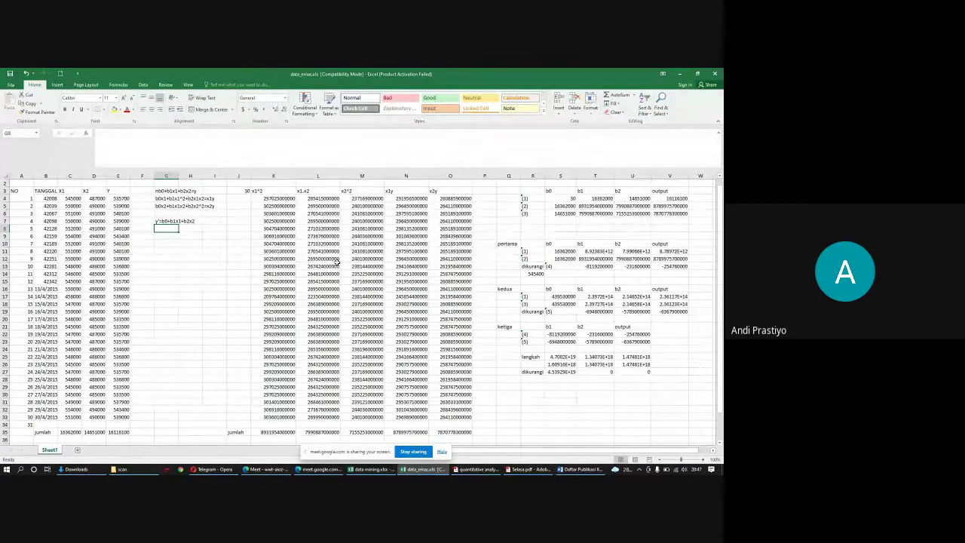
click(163, 220)
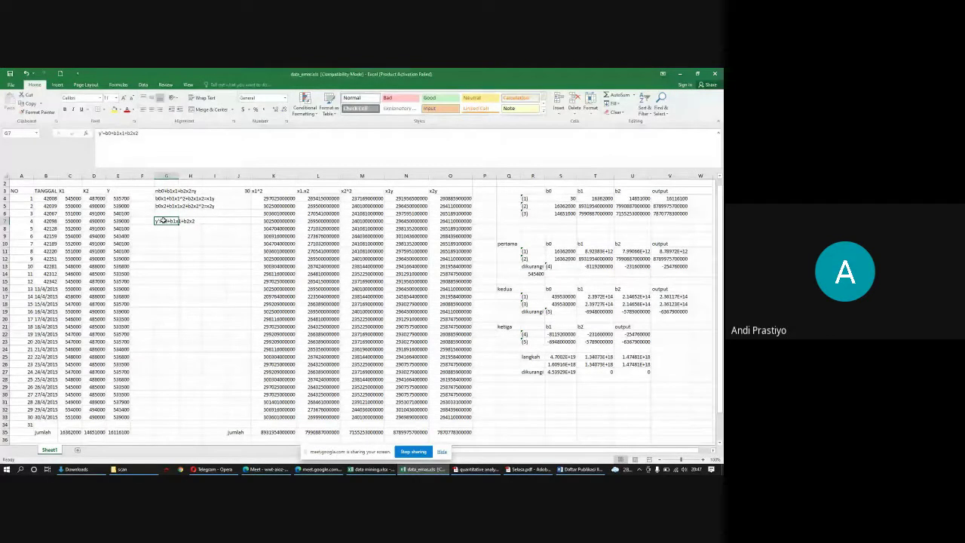
click(140, 175)
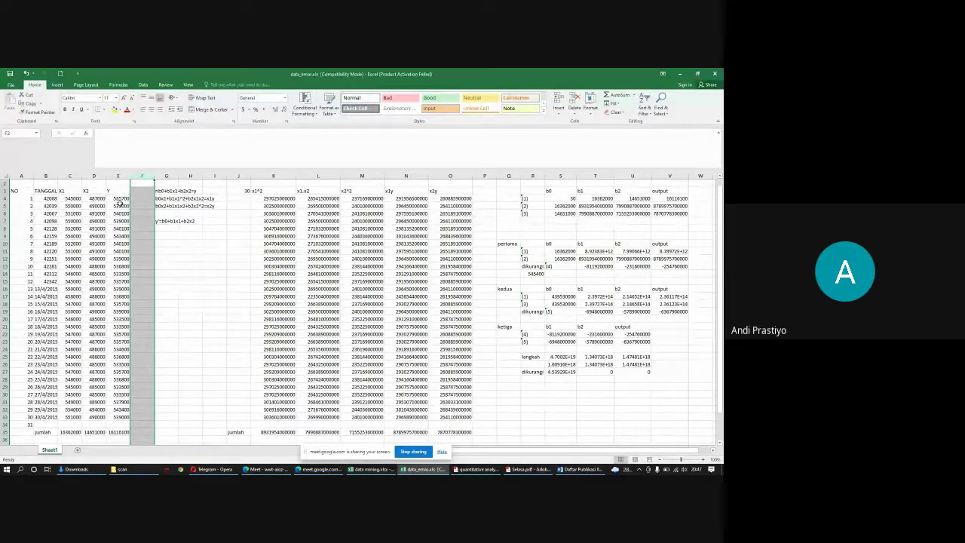
drag(119, 199, 129, 349)
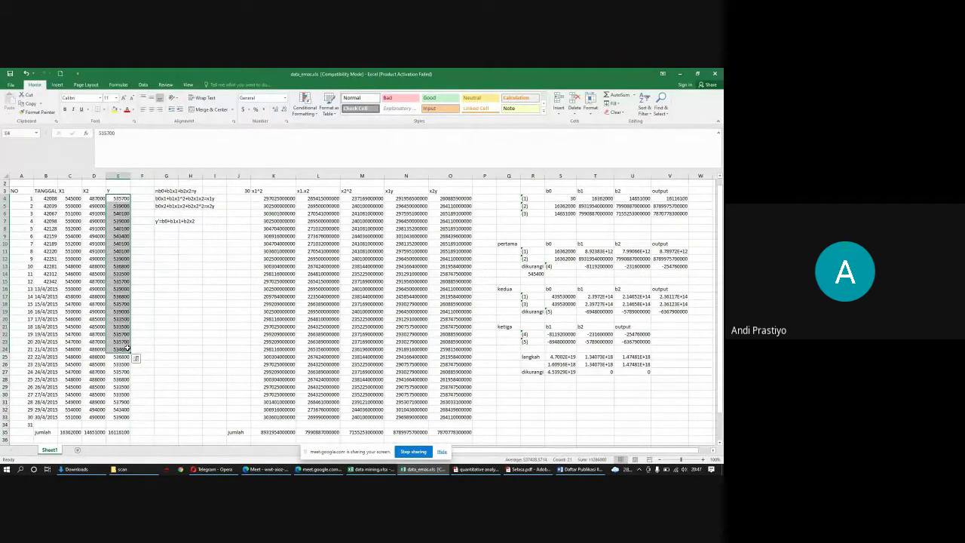
drag(120, 198, 118, 417)
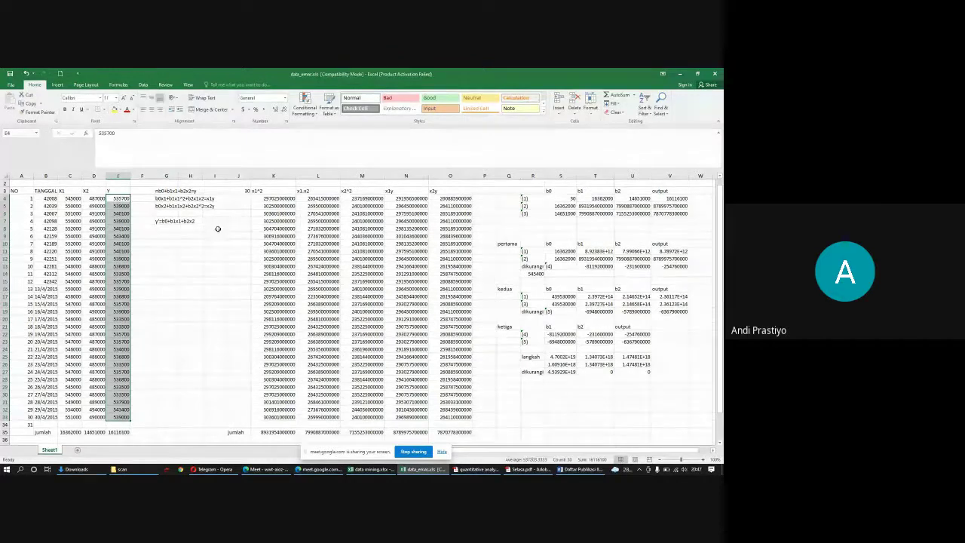
click(642, 372)
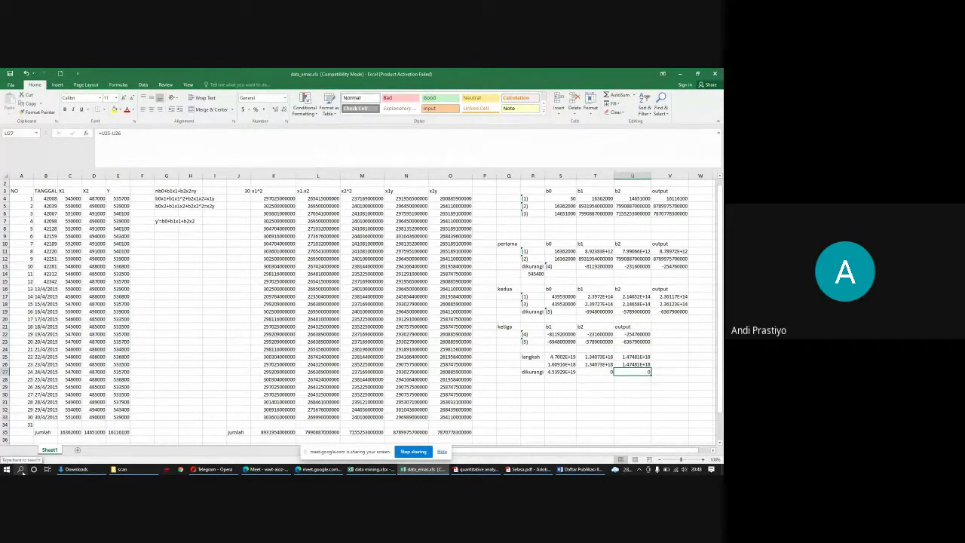
Step: Search the computer for "jupyter" and launch Jupyter Notebook
click(21, 471)
text(jupyter)
key(Return)
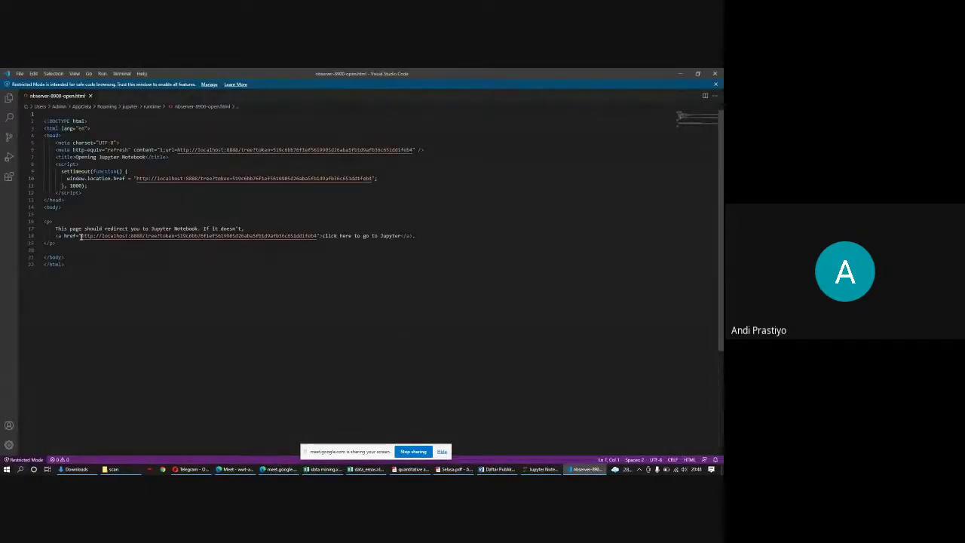
Step: Copy the localhost link with its access token from the HTML file and open it in a new Microsoft Edge tab
drag(80, 235, 318, 238)
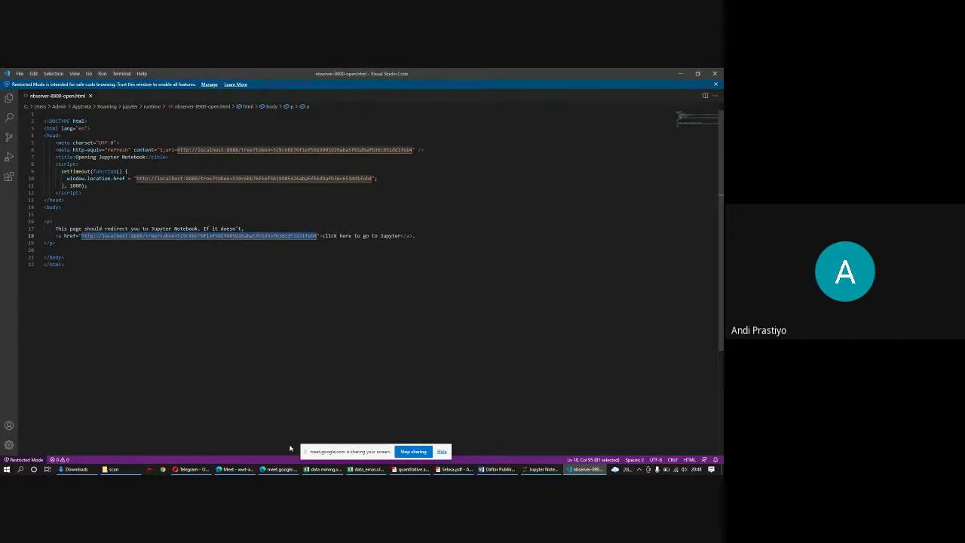
click(235, 470)
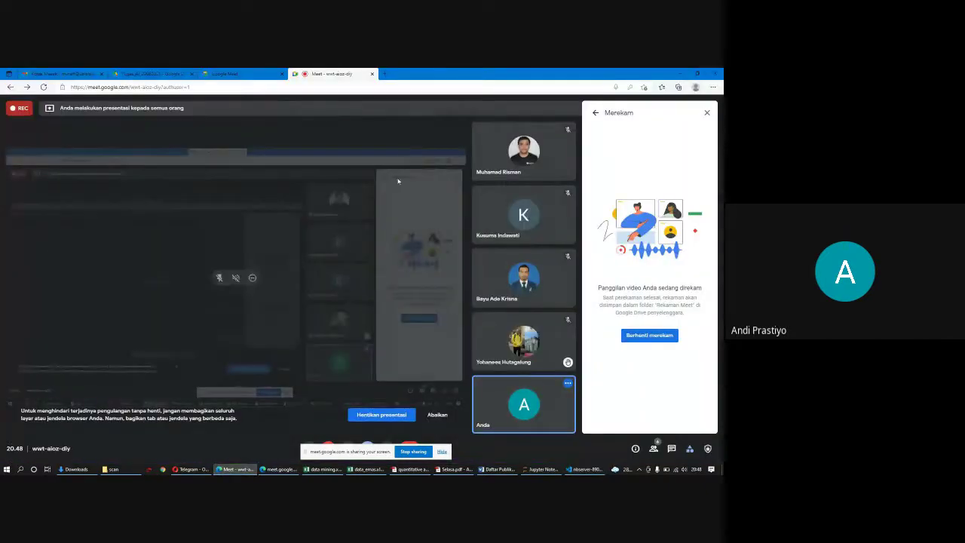
click(386, 74)
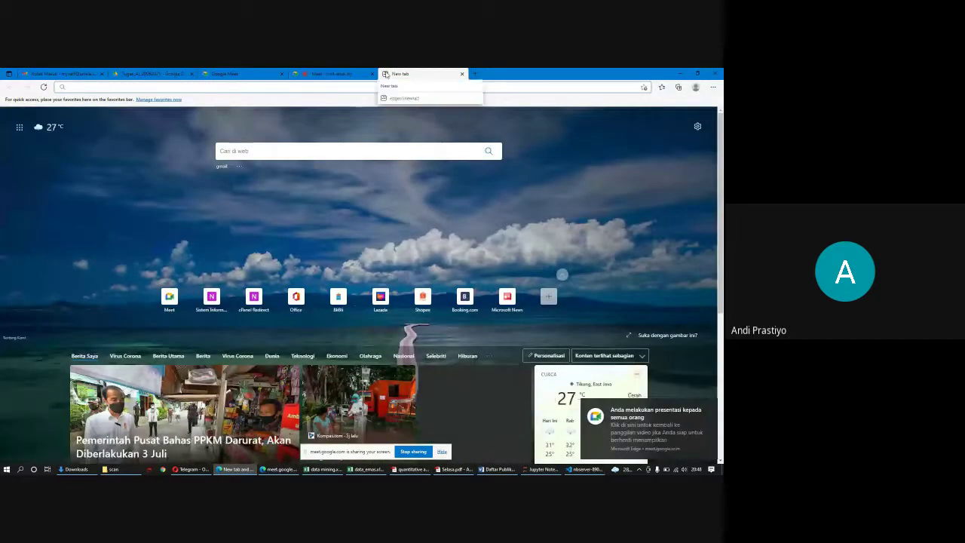
key(ctrl+v)
key(Return)
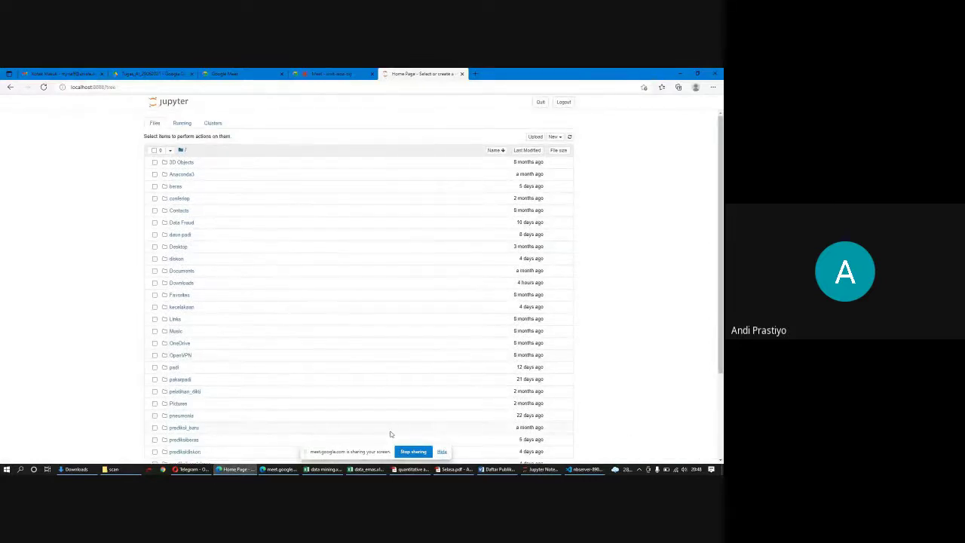
Step: Switch to the data_emas workbook in Excel and copy the X1, X2 and Y columns (C3:E33) into a new workbook at A1
click(367, 470)
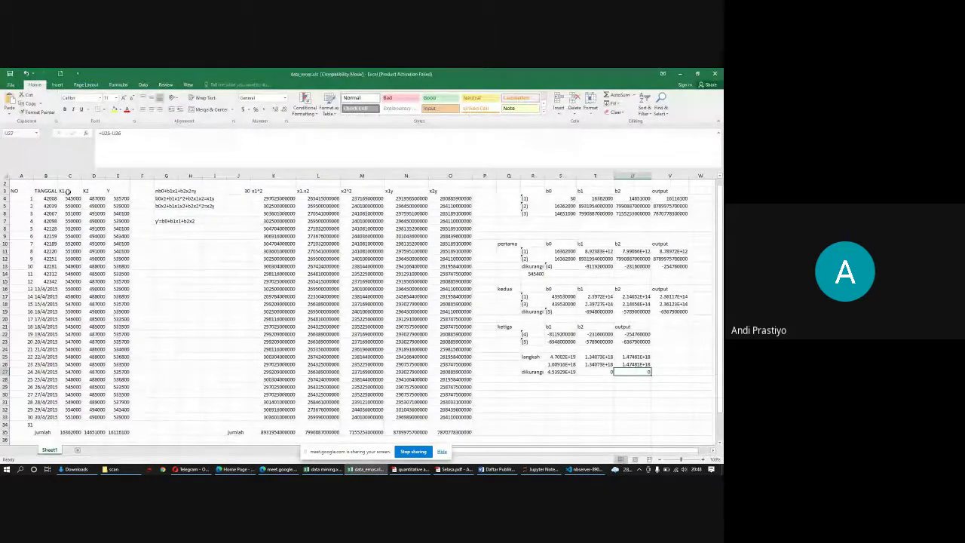
drag(66, 190, 124, 417)
key(ctrl+c)
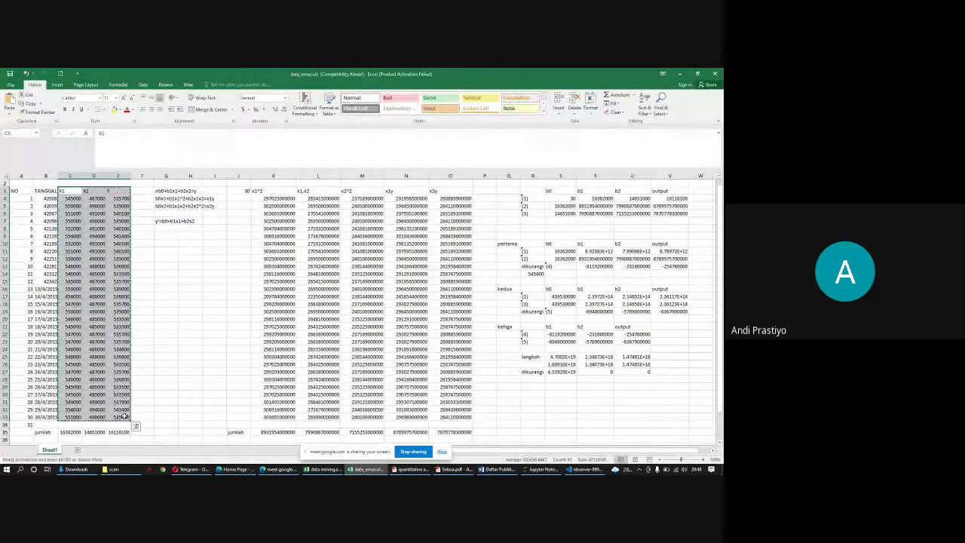
key(ctrl+n)
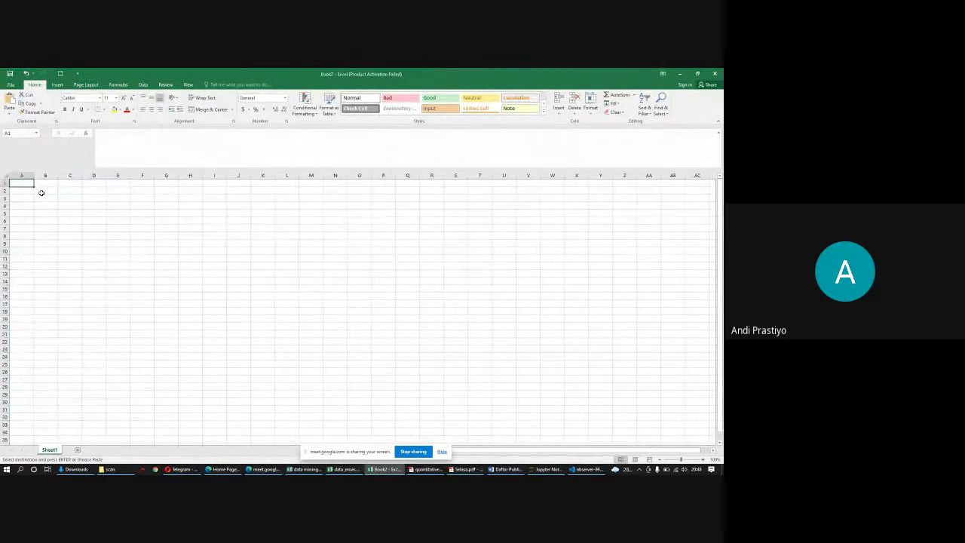
key(ctrl+v)
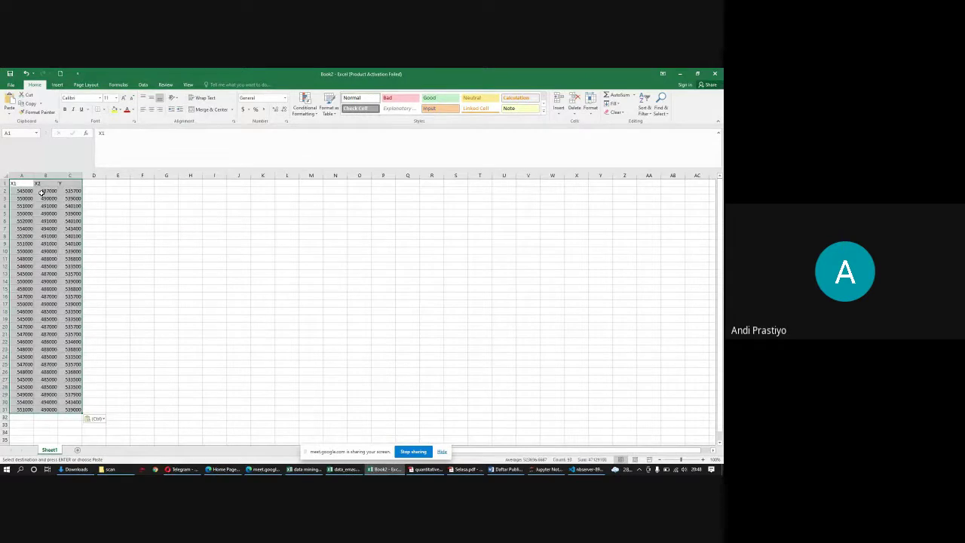
Step: Start saving the new workbook under a new name and browse to the zamrozi folder in C:\Users\Admin
click(12, 86)
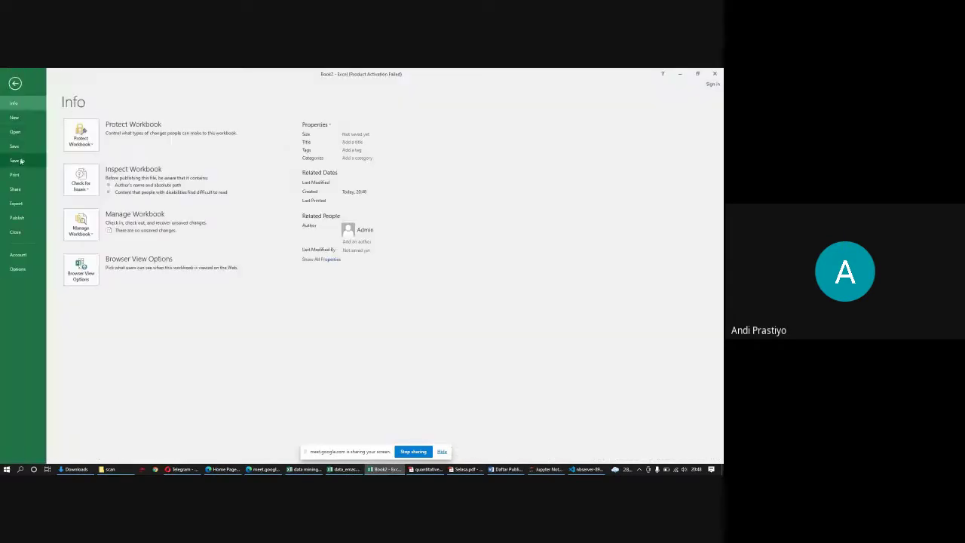
click(18, 161)
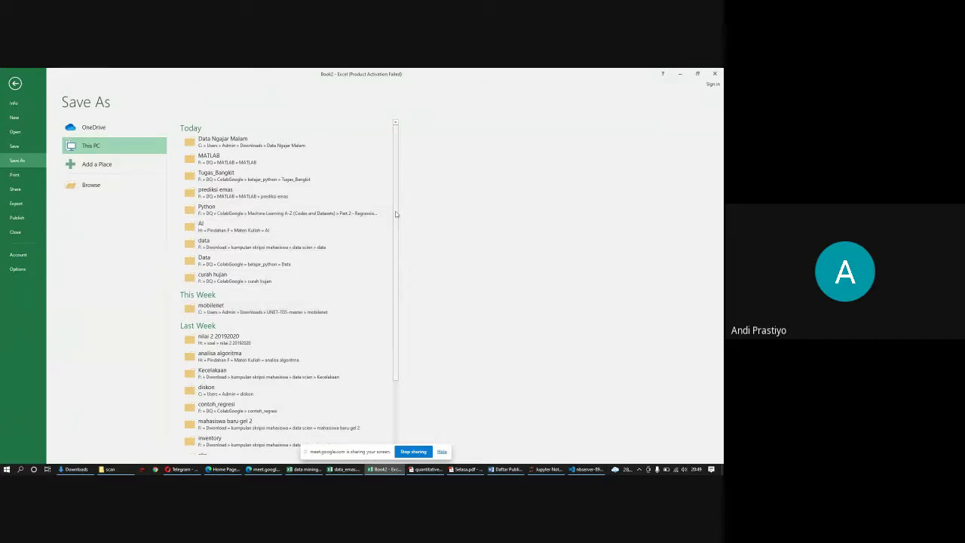
scroll(396, 215, down, 3)
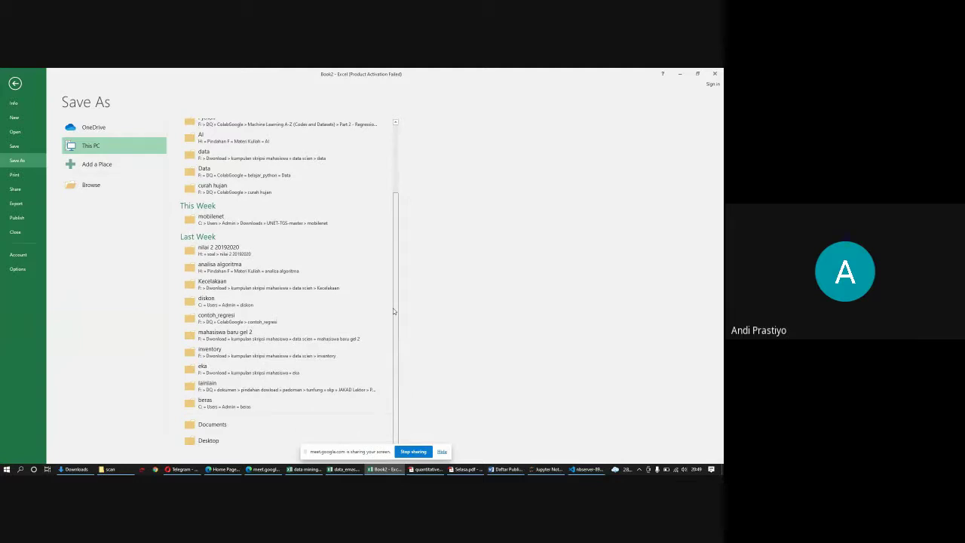
scroll(394, 310, up, 3)
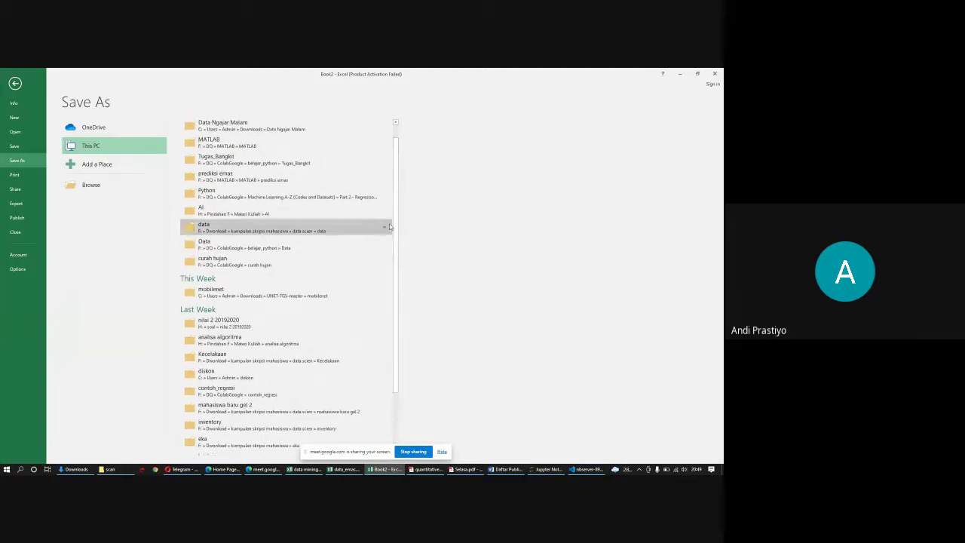
click(225, 123)
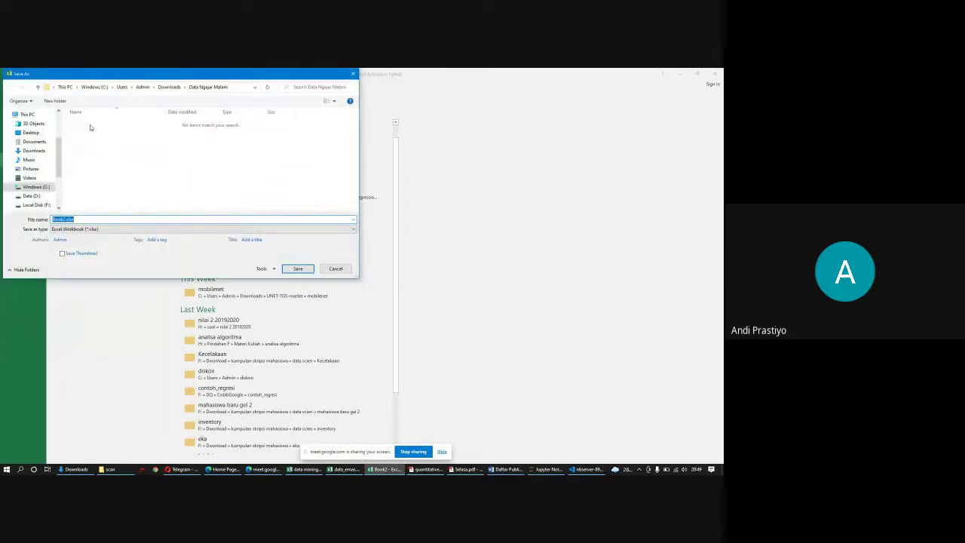
click(143, 87)
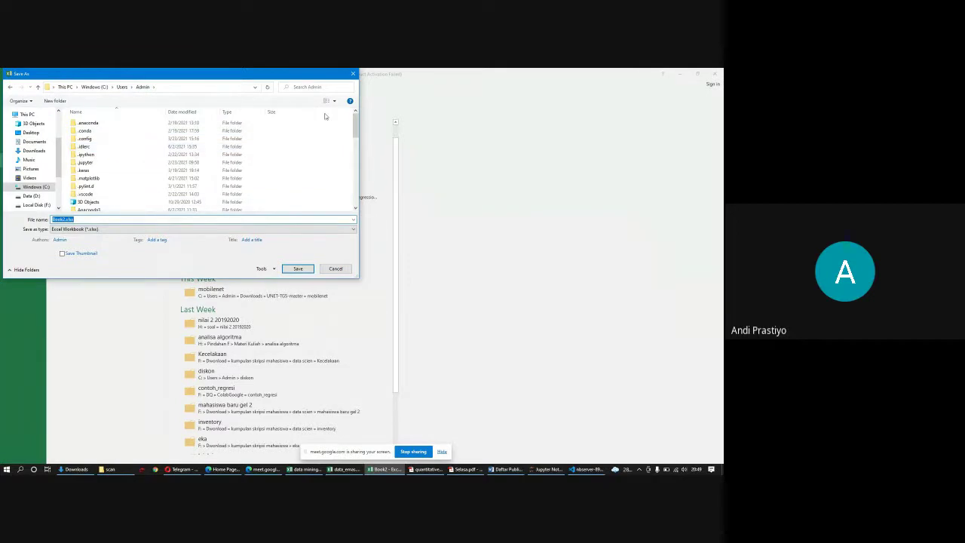
drag(355, 127, 354, 192)
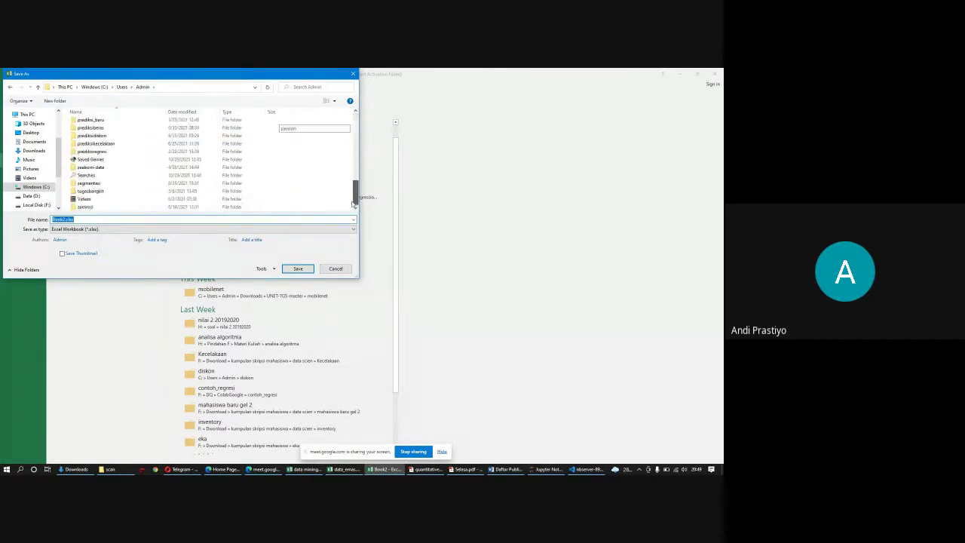
click(88, 207)
double_click(88, 208)
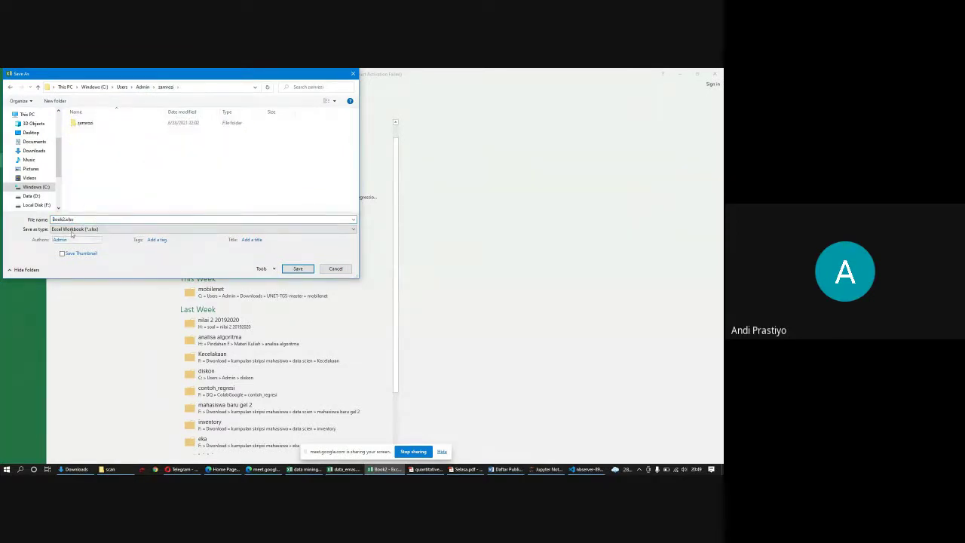
Step: Save the workbook as emas in CSV (Comma delimited) format inside the nested zamrozi folder
click(71, 230)
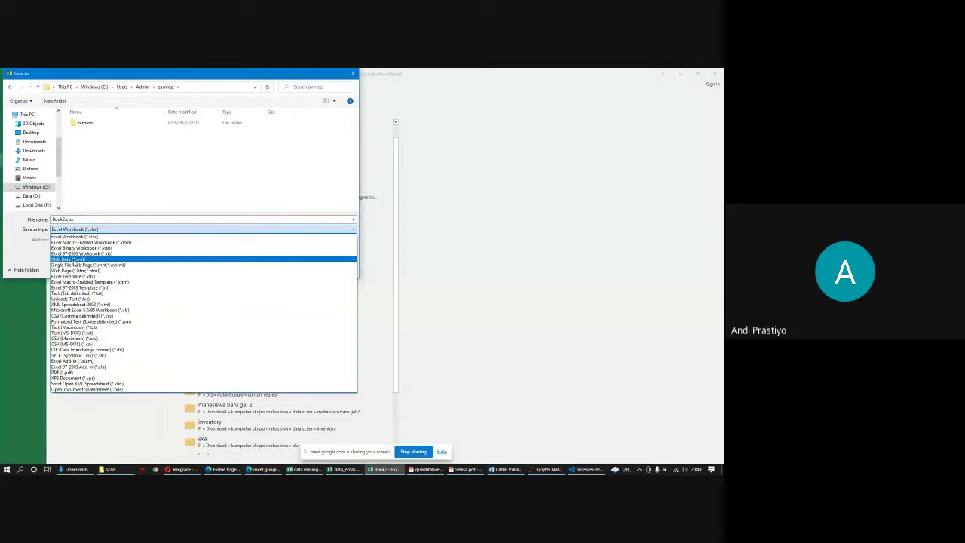
click(88, 318)
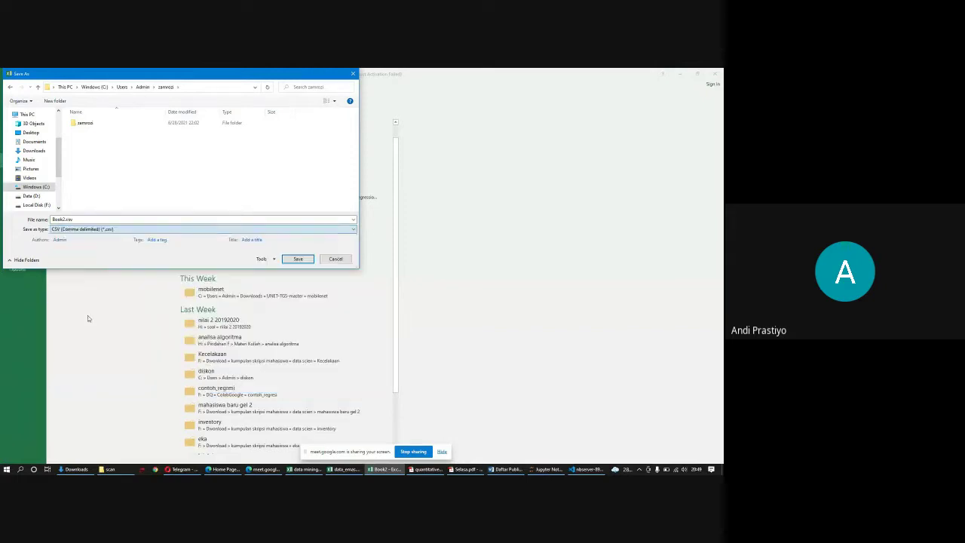
click(88, 124)
double_click(87, 124)
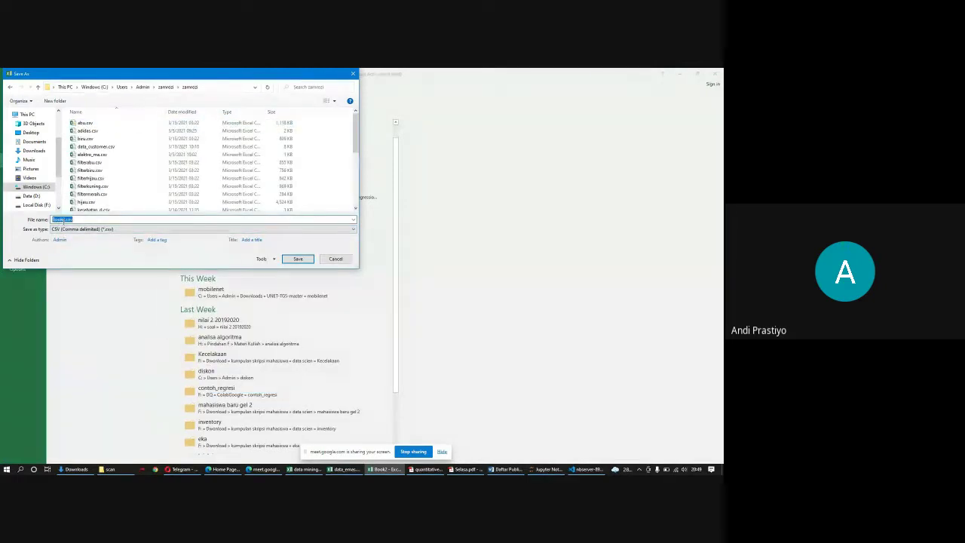
text(emas)
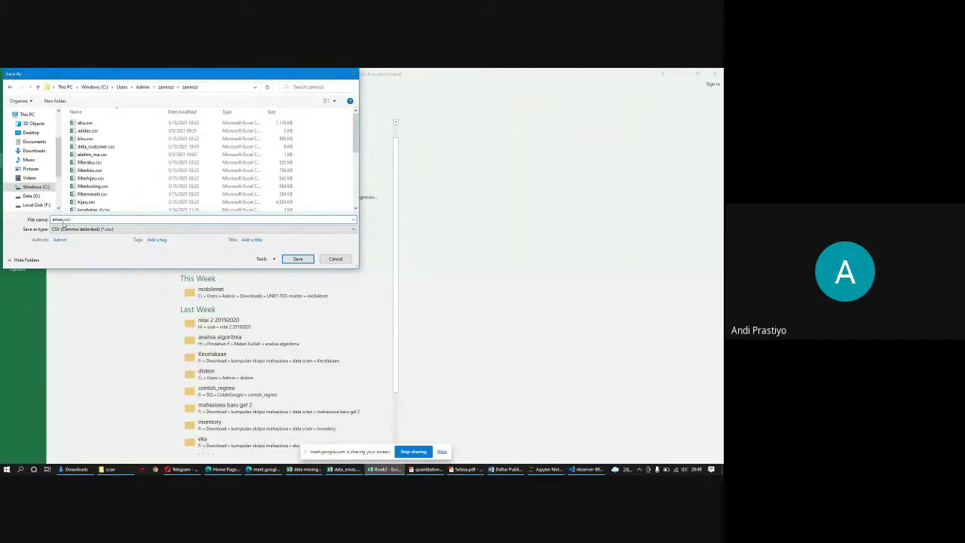
click(297, 259)
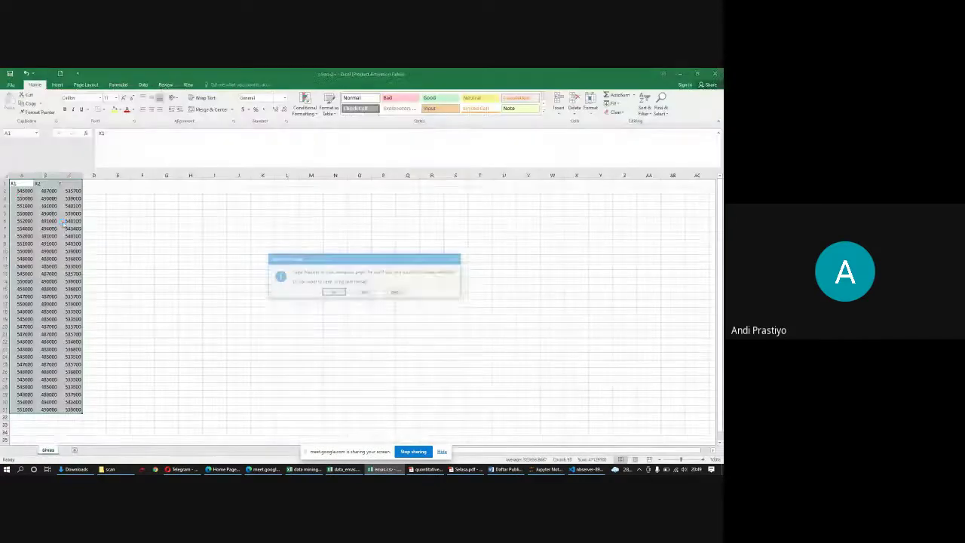
click(330, 291)
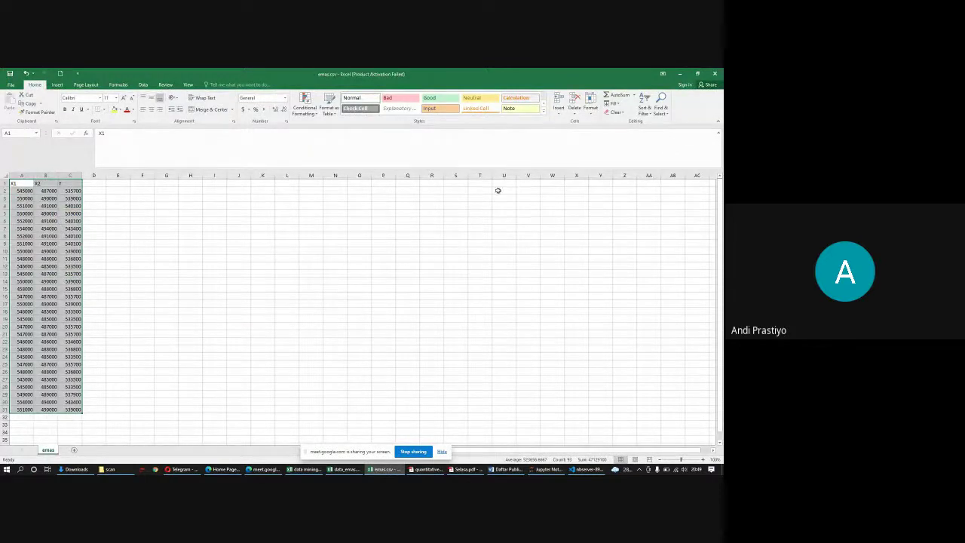
Step: Close the emas.csv workbook, saving its changes and keeping the CSV format
click(715, 73)
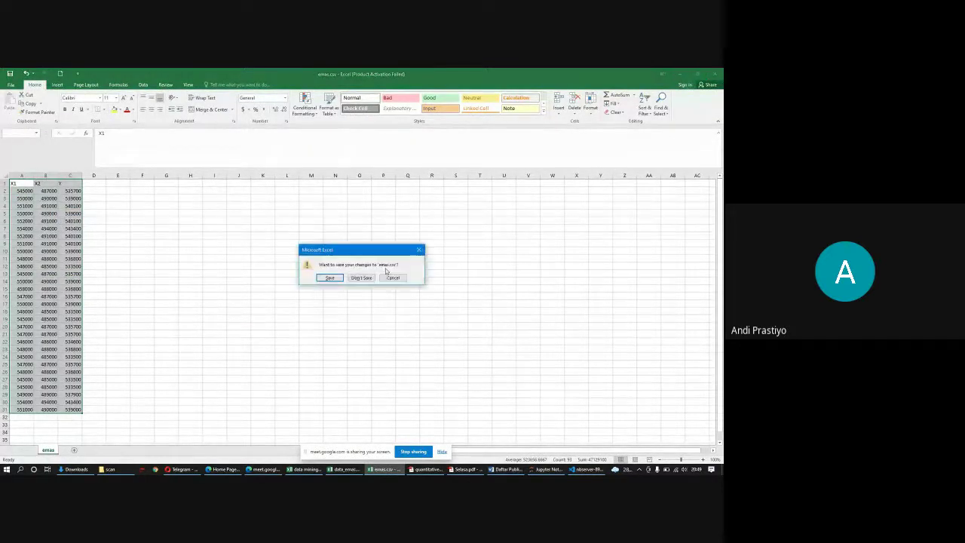
click(329, 279)
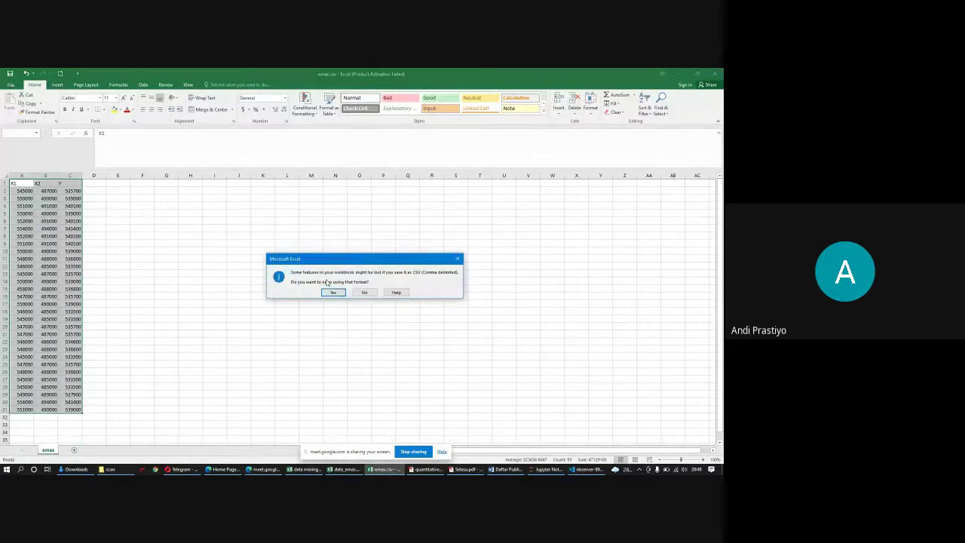
click(331, 291)
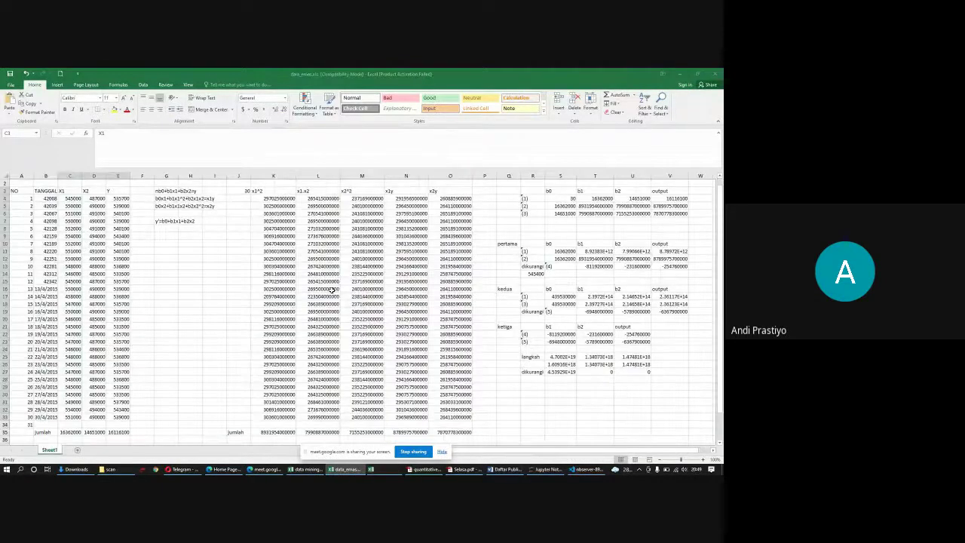
Step: Switch to Jupyter in Microsoft Edge and create a new Python 3 notebook in the zamrozi/zamrozi folder
click(226, 469)
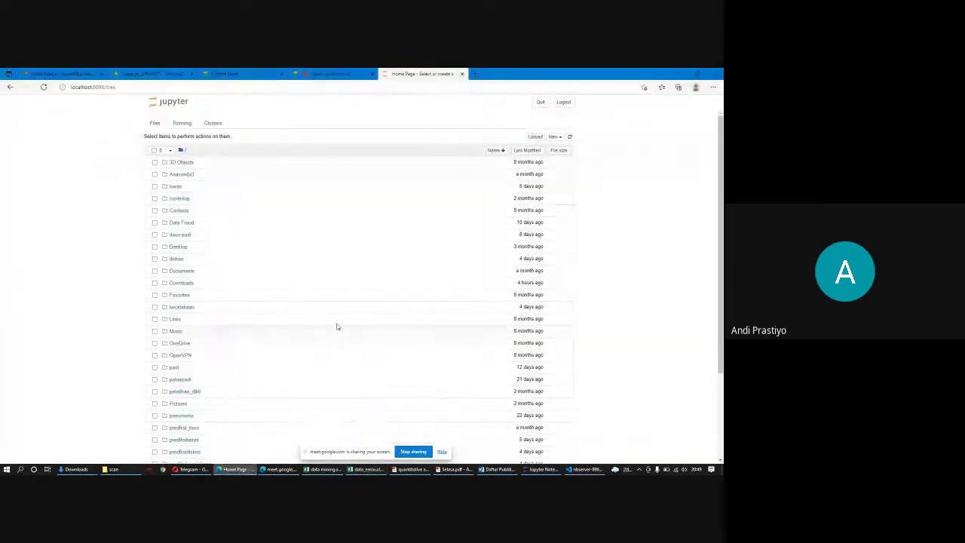
scroll(302, 362, down, 3)
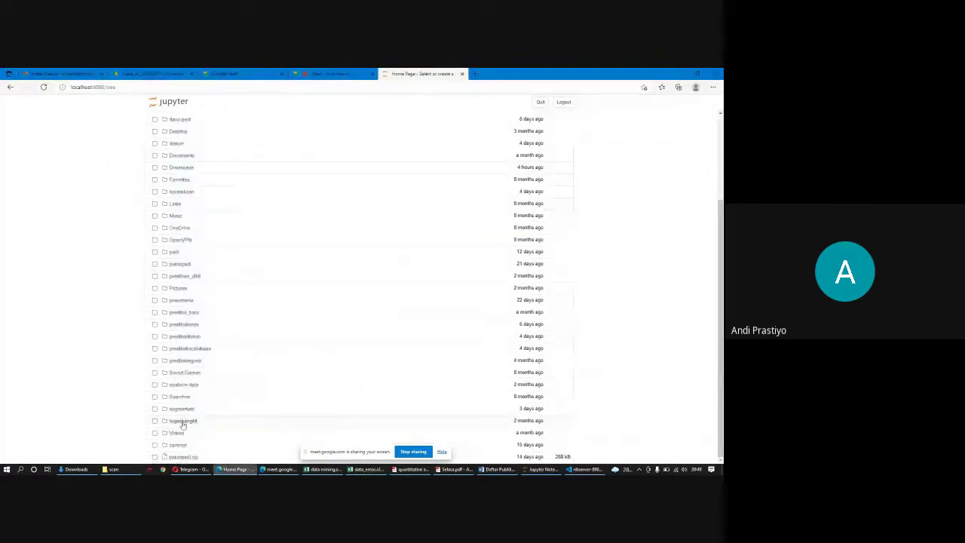
click(184, 445)
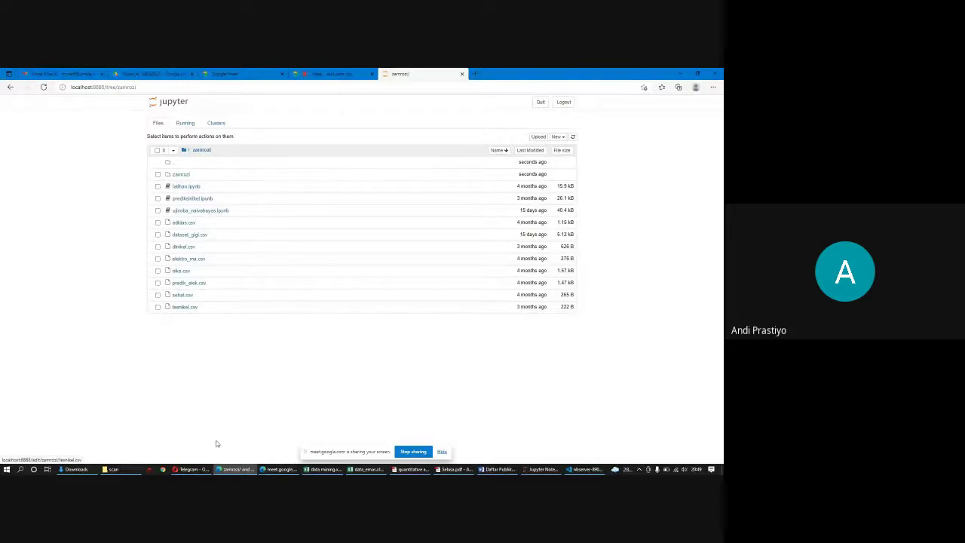
click(183, 175)
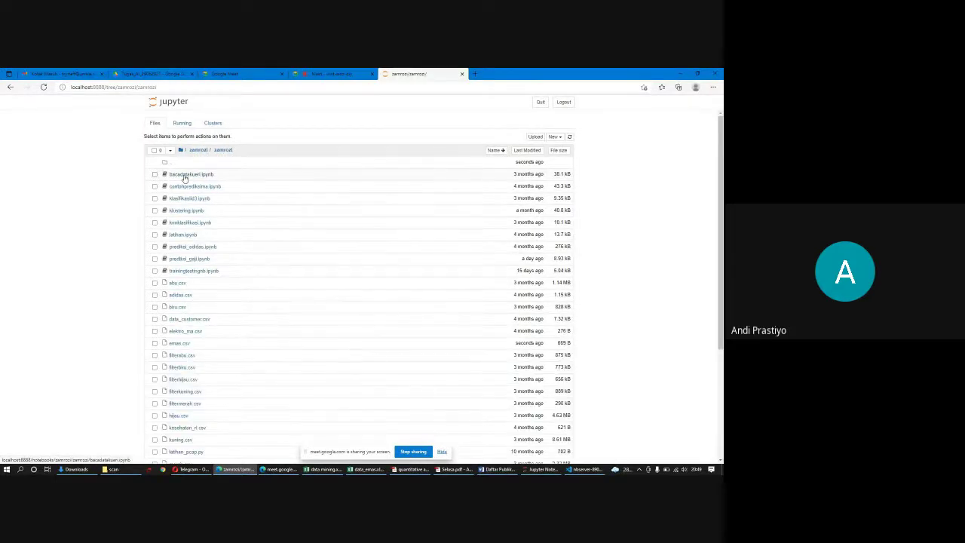
click(555, 136)
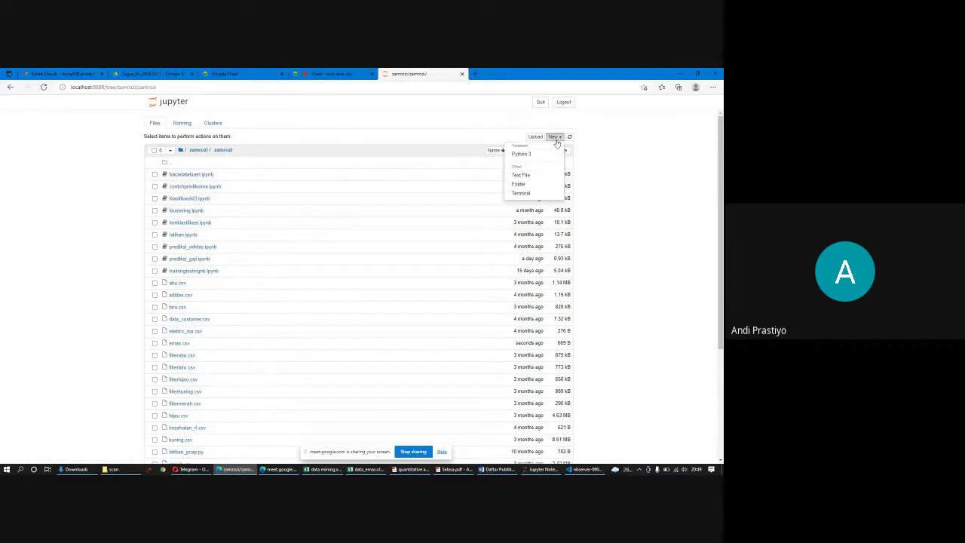
click(522, 155)
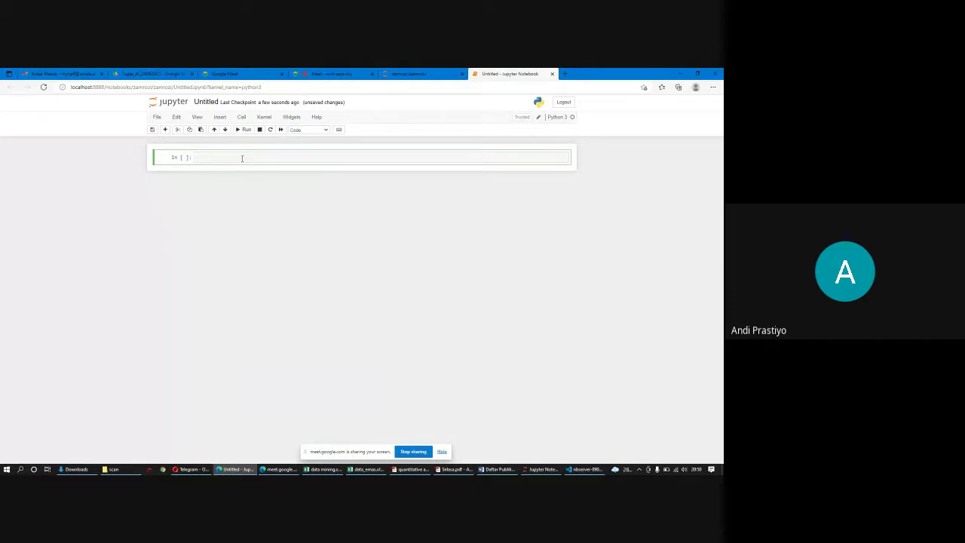
Step: Import pandas as pd, read emas.csv into the variable data, and run the cell to display the table
text(import pandas as pd)
key(Return)
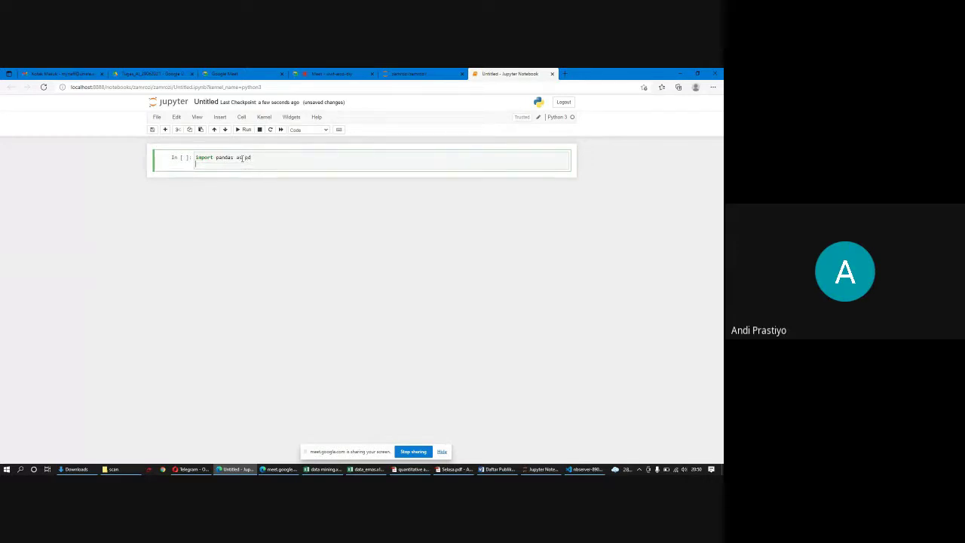
text(data=pd.read_csv('emas.csv)
key(Right)
key(Return)
text(data)
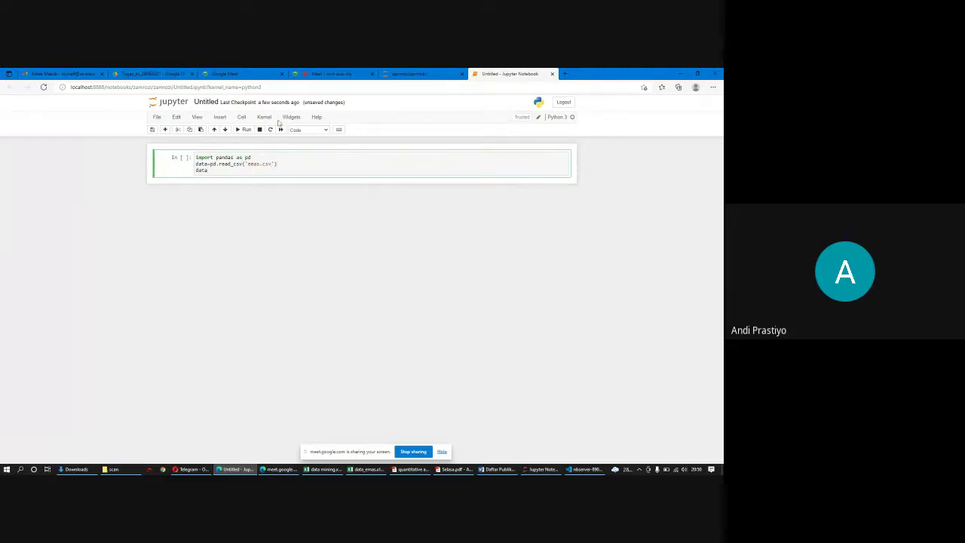
click(243, 131)
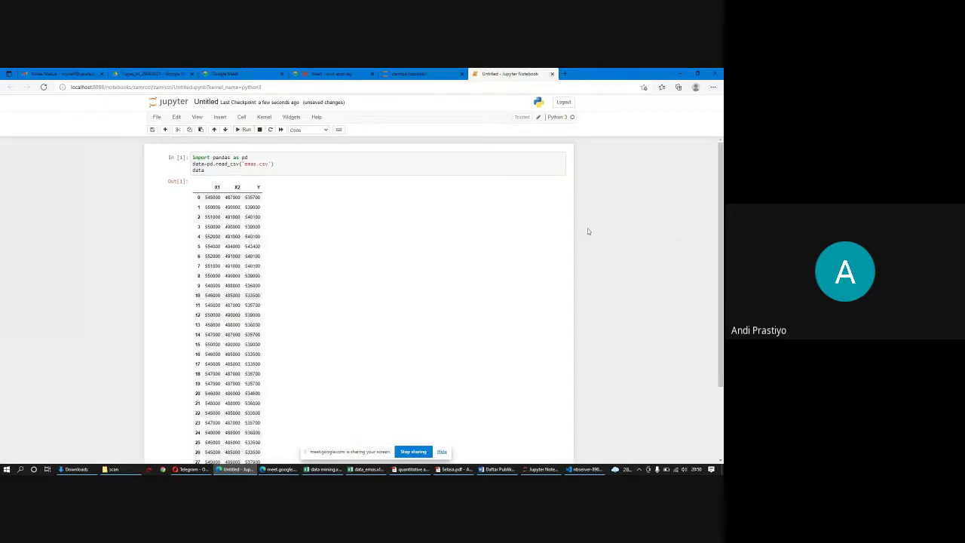
scroll(453, 316, down, 3)
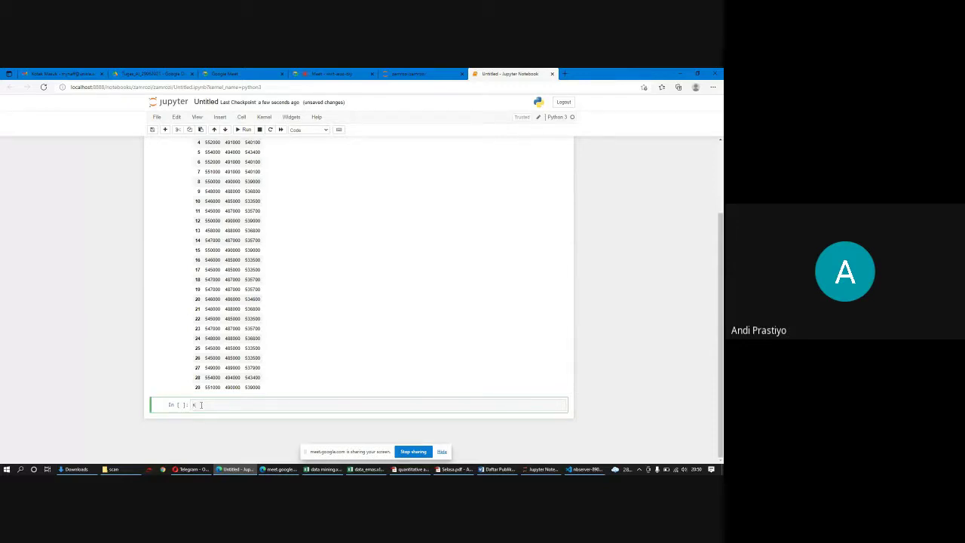
Step: Define x as data.iloc[0:21,0:2].values and y as data.iloc[0:21,-1].values in the new cell, and run it
text(=data.iloc[)
click(362, 470)
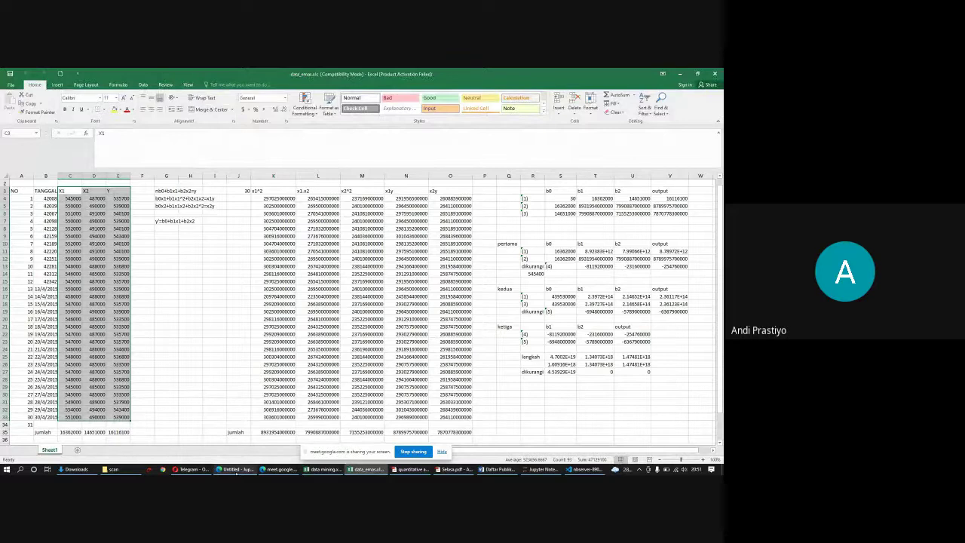
click(236, 470)
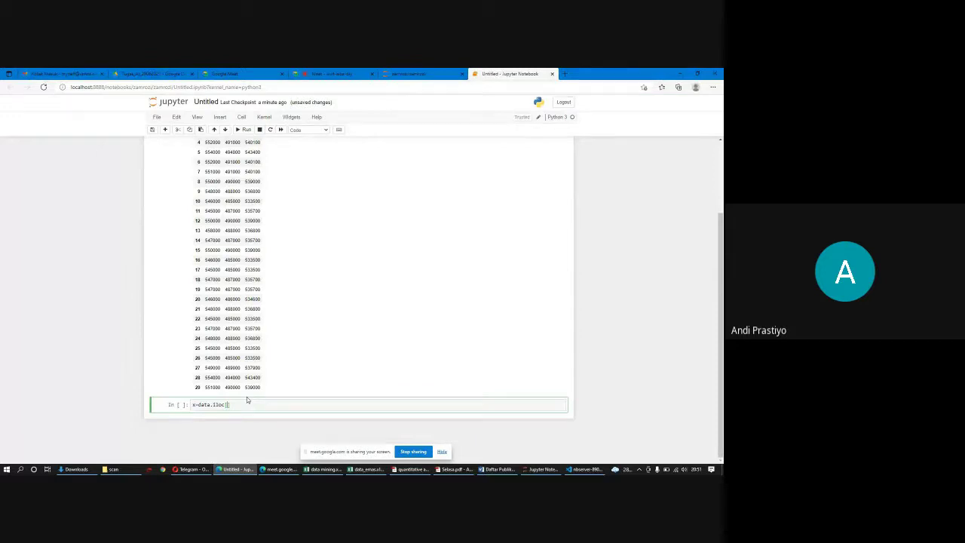
text(0:21,0:)
text(2)
text(.values)
key(Return)
text(y=)
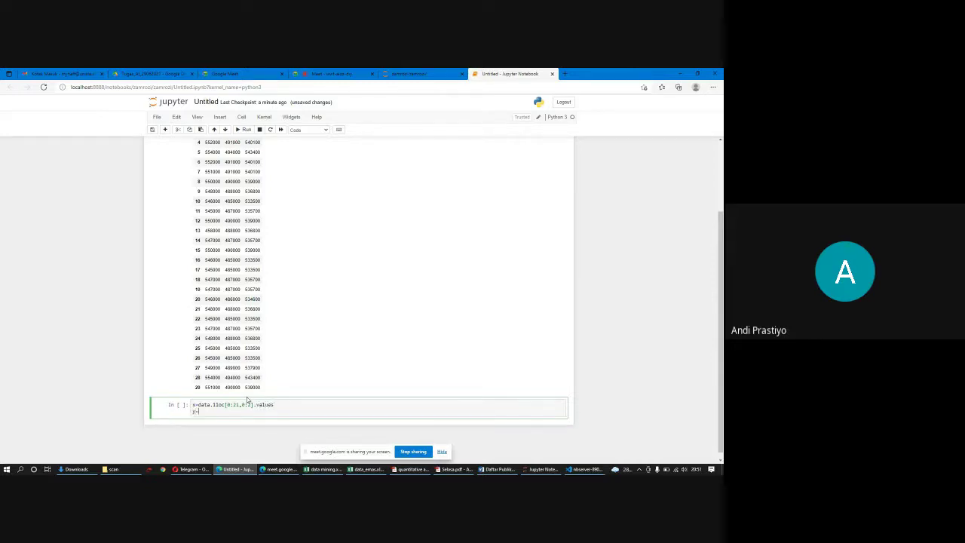
text(data.iloc[0:21,0:3].values)
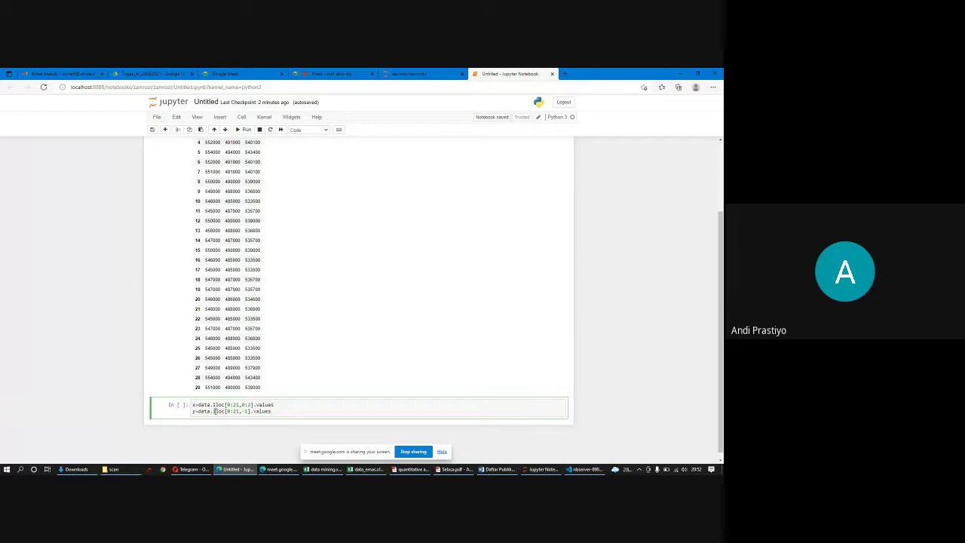
click(244, 130)
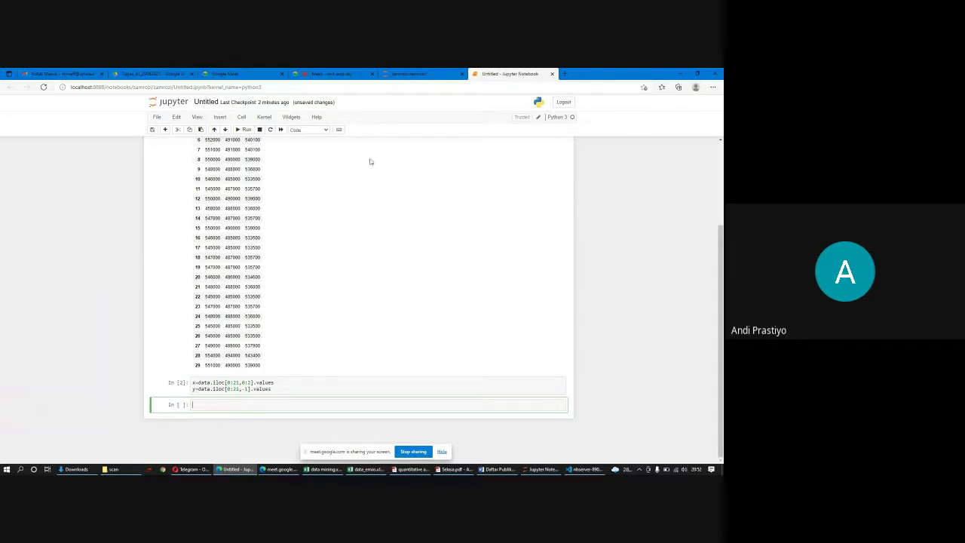
Step: Search the web for sklearn linear regression in a new browser tab and open the scikit-learn sklearn.linear_model.LinearRegression documentation page
click(571, 76)
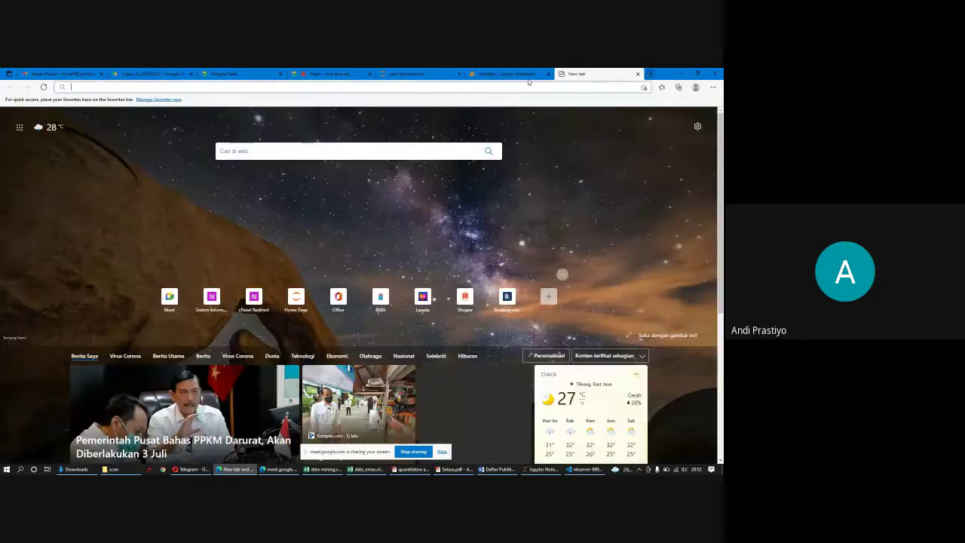
text(sk)
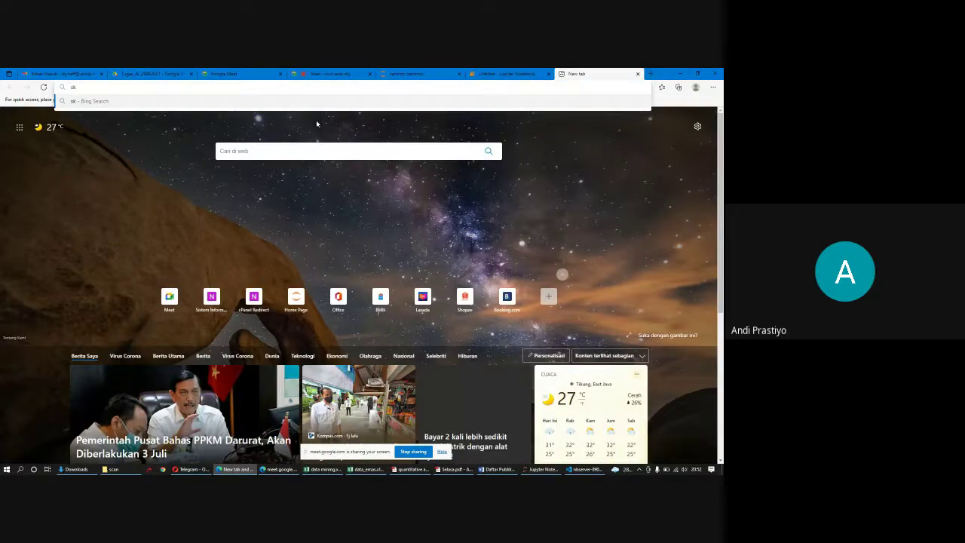
text(learn)
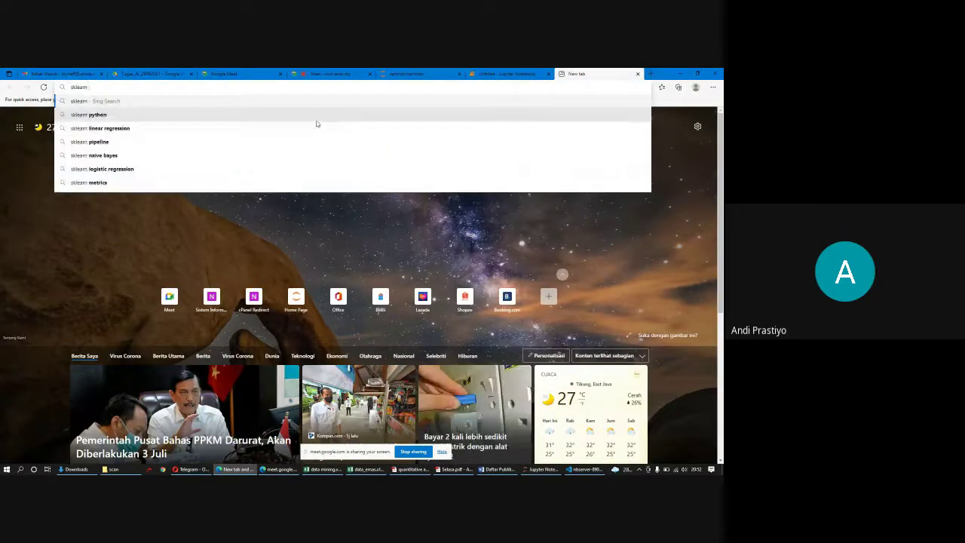
key(Down)
key(Down)
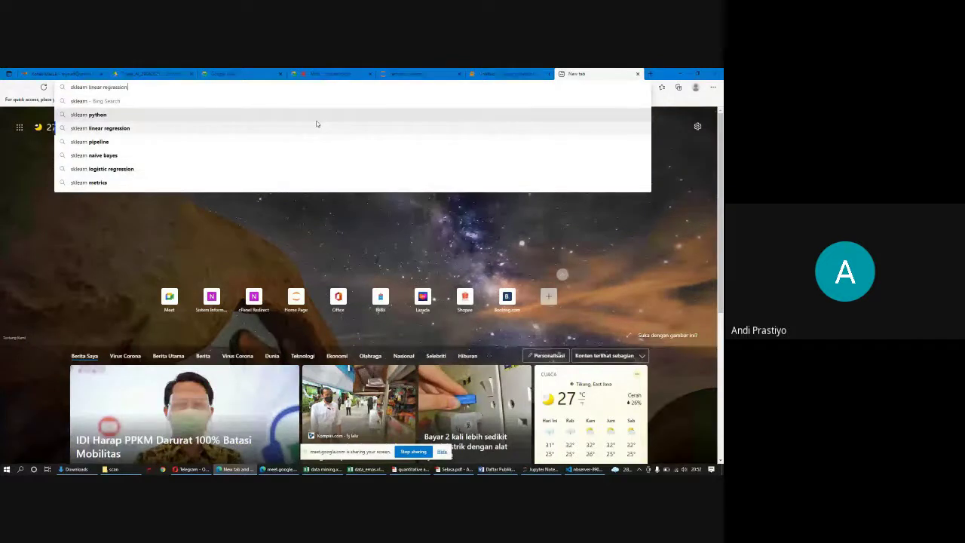
key(Return)
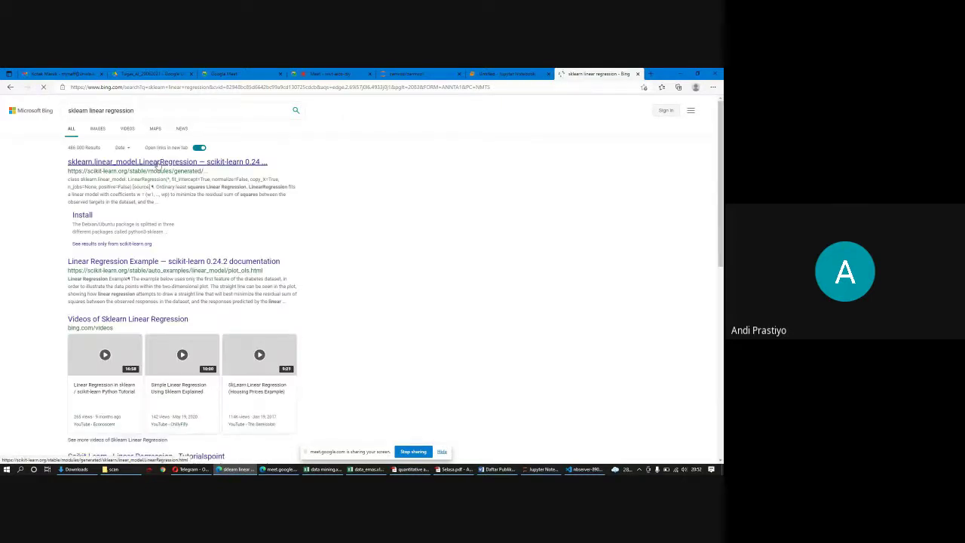
click(159, 165)
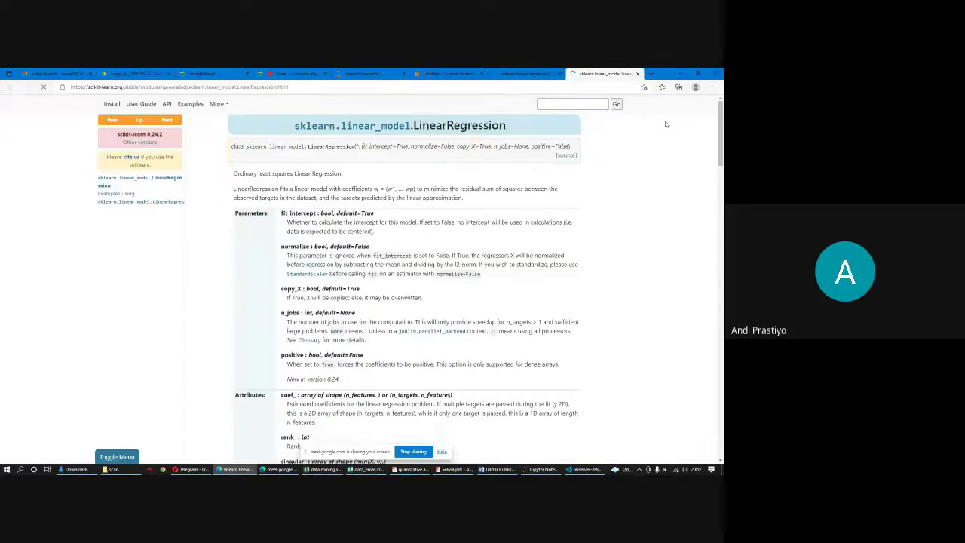
Step: Copy the line "from sklearn.linear_model import LinearRegression" from the documentation's example and paste it into the notebook's empty cell
scroll(720, 143, down, 1)
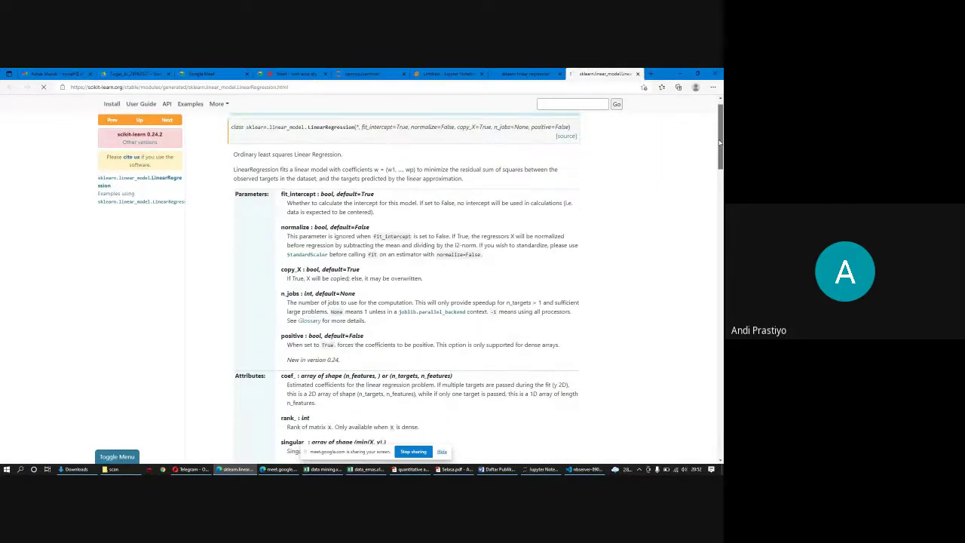
scroll(721, 143, down, 8)
drag(250, 254, 393, 256)
key(ctrl+c)
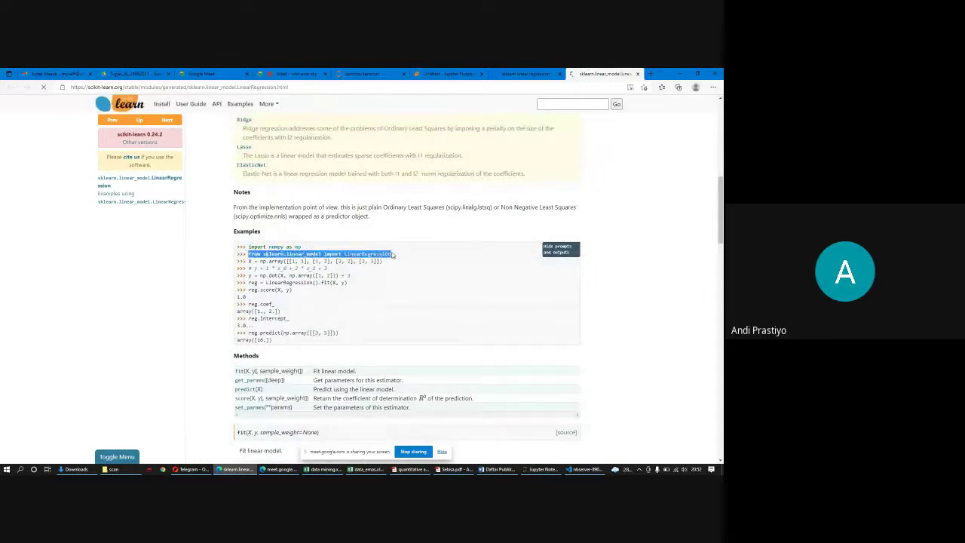
click(452, 73)
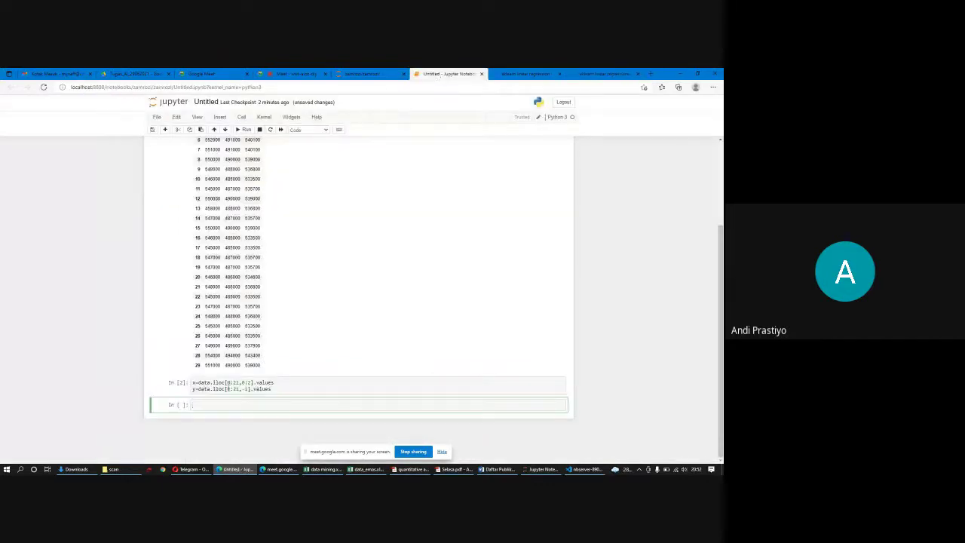
key(ctrl+v)
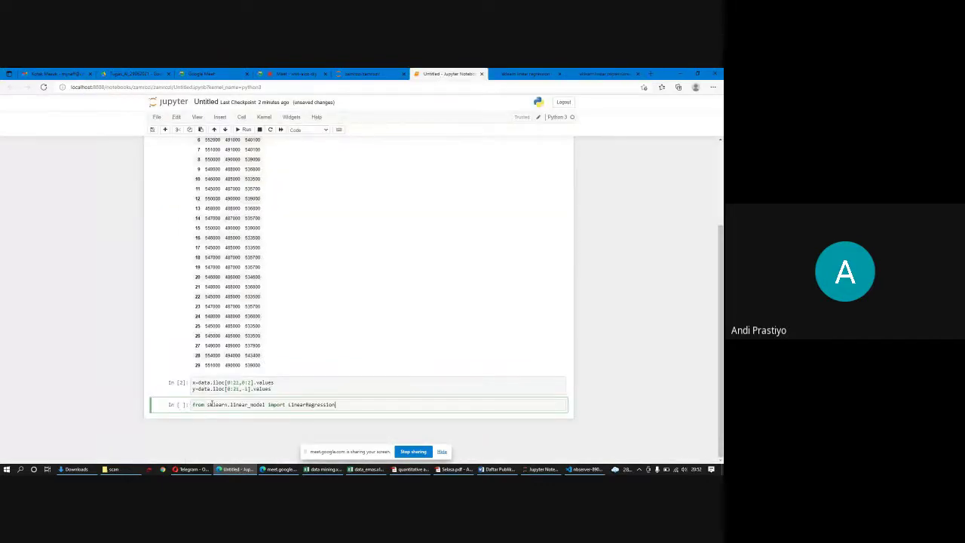
Step: Add the lines lr=LinearRegression() and persamaan=lr.fit(x,y) below the import, and enlarge the notebook page for readability
key(Return)
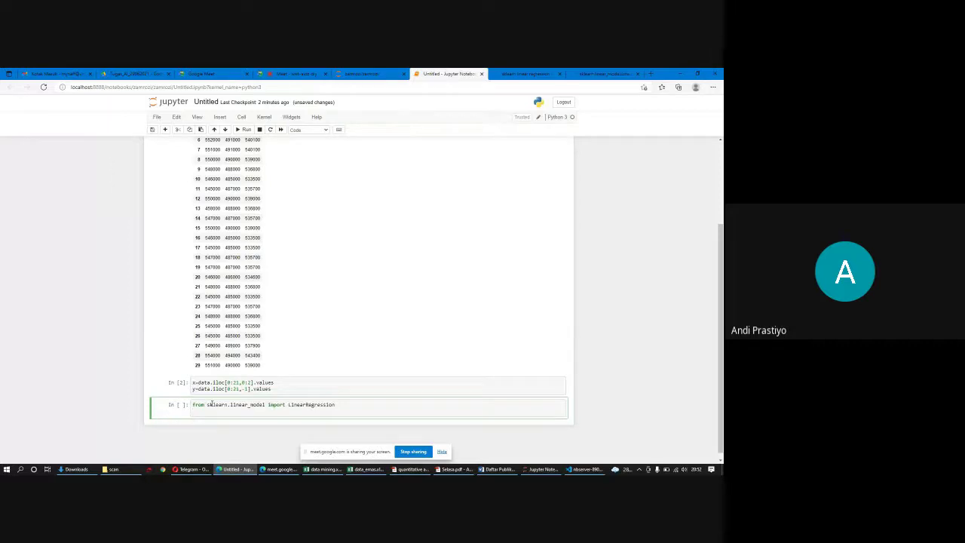
text(lr=LinearRegression())
key(Return)
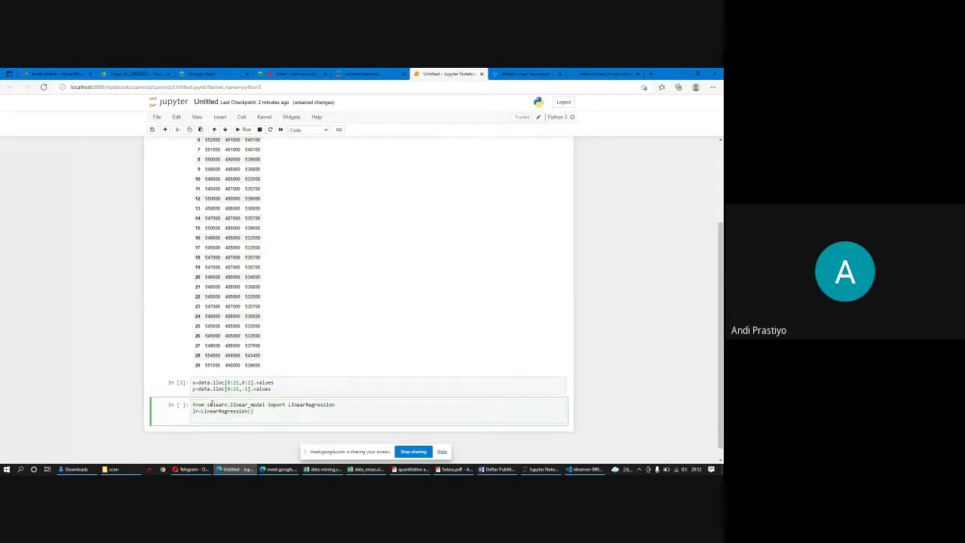
text(persamaan=lr.fit(x,y)
key(ctrl+plus)
key(ctrl+plus)
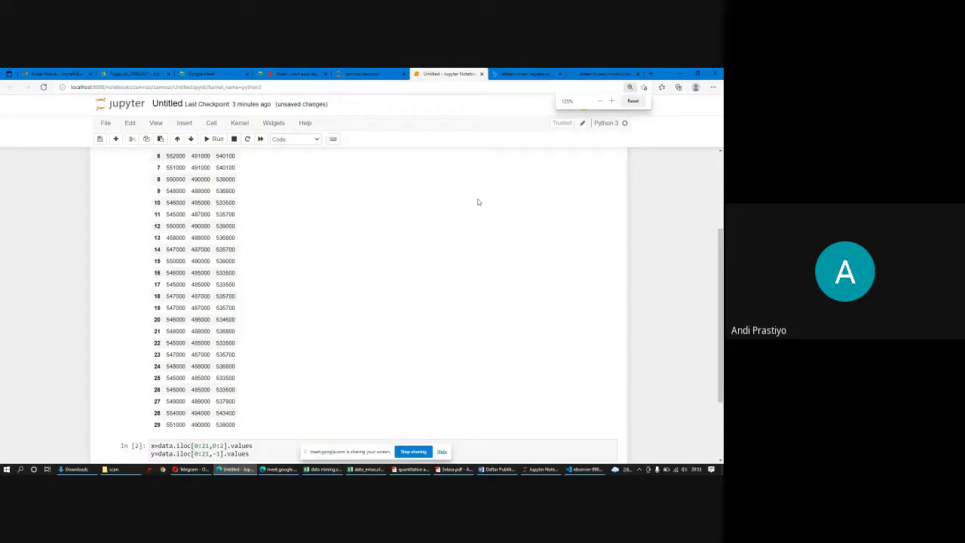
key(ctrl+plus)
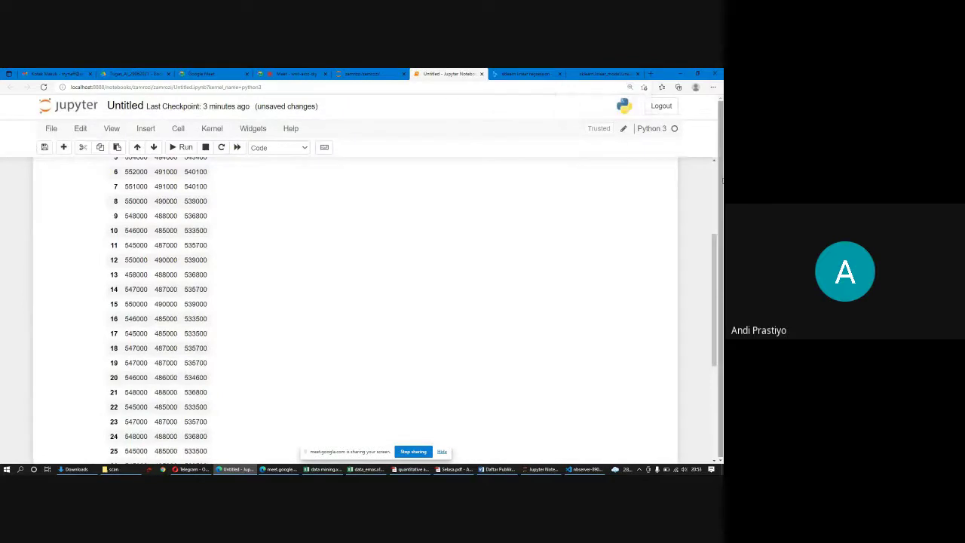
drag(714, 260, 722, 347)
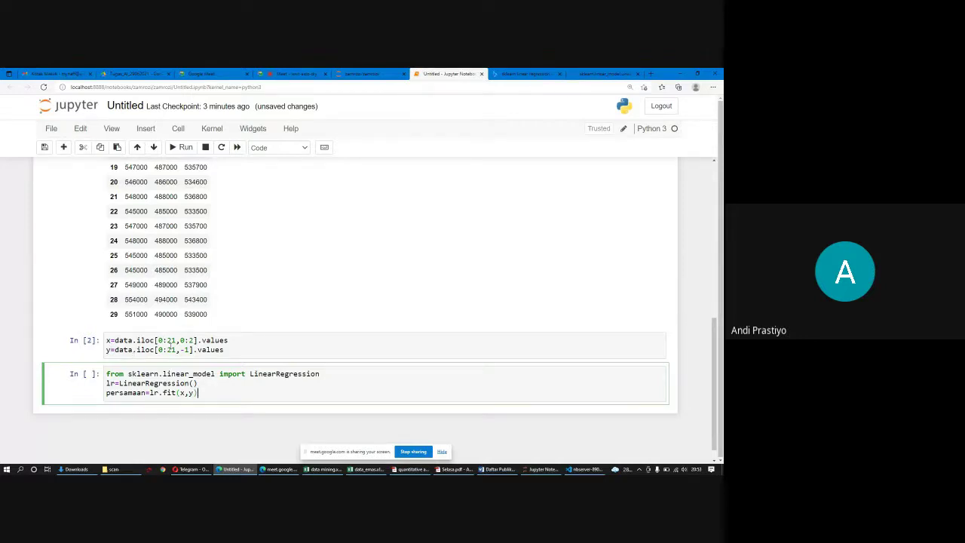
drag(176, 340, 159, 340)
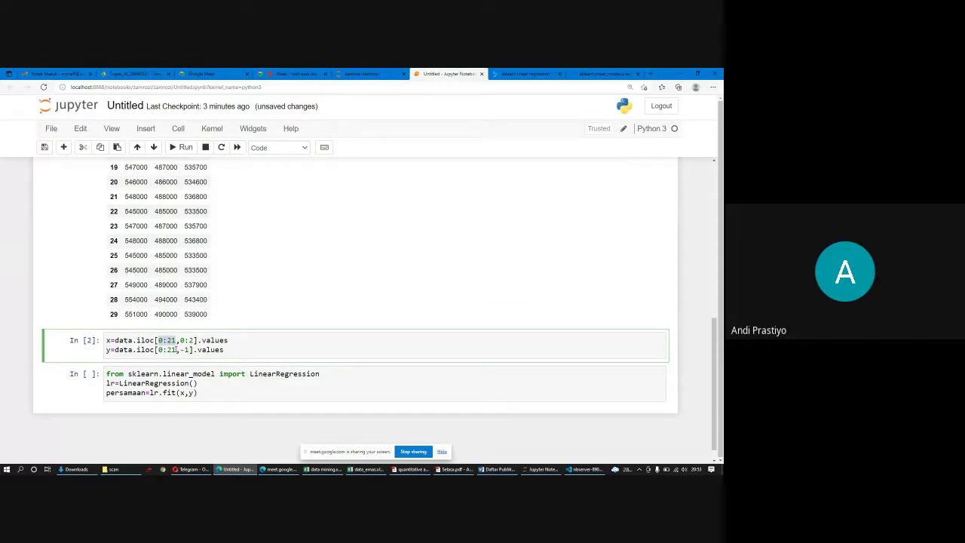
drag(177, 350, 158, 350)
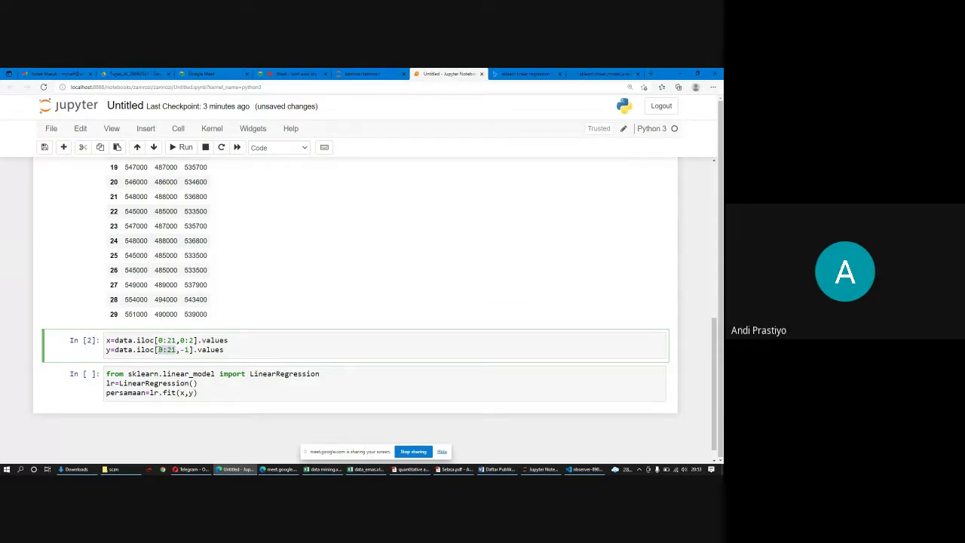
Step: Add print(persamaan.intercept_) and print(persamaan.coef_) below the fit line, and run the cell
click(202, 393)
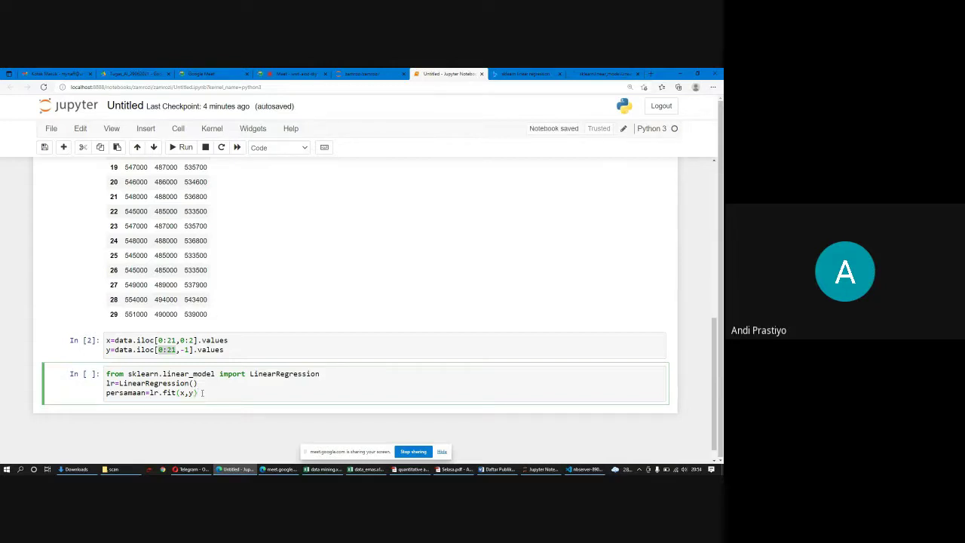
click(411, 469)
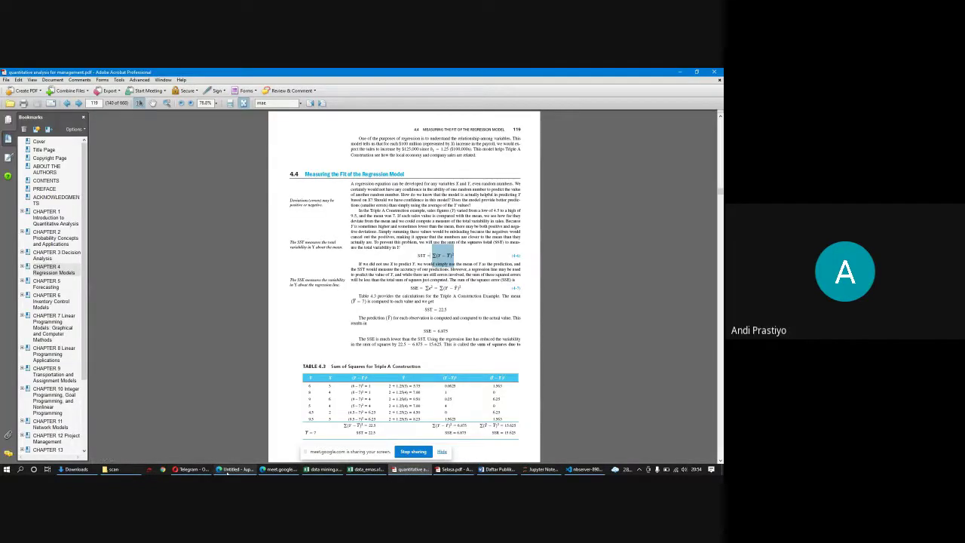
click(236, 469)
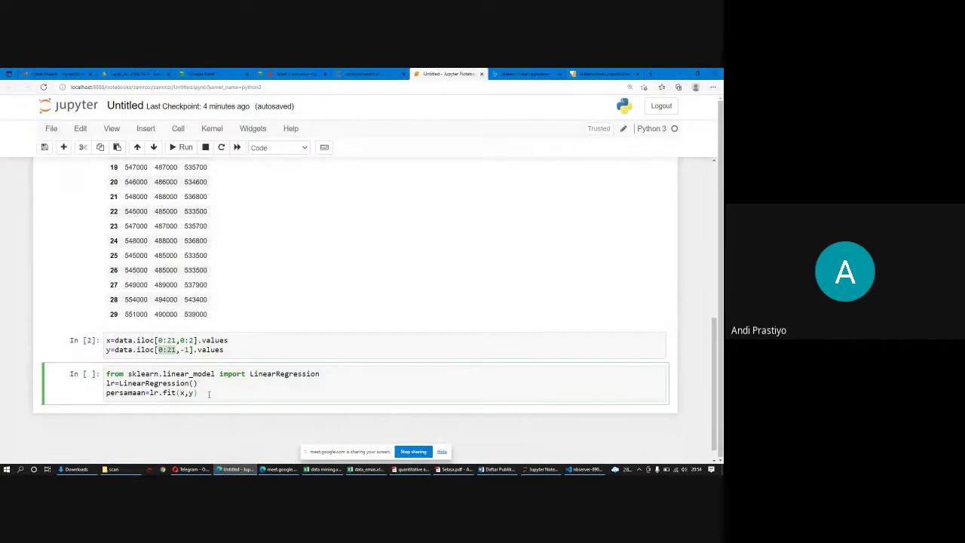
key(Return)
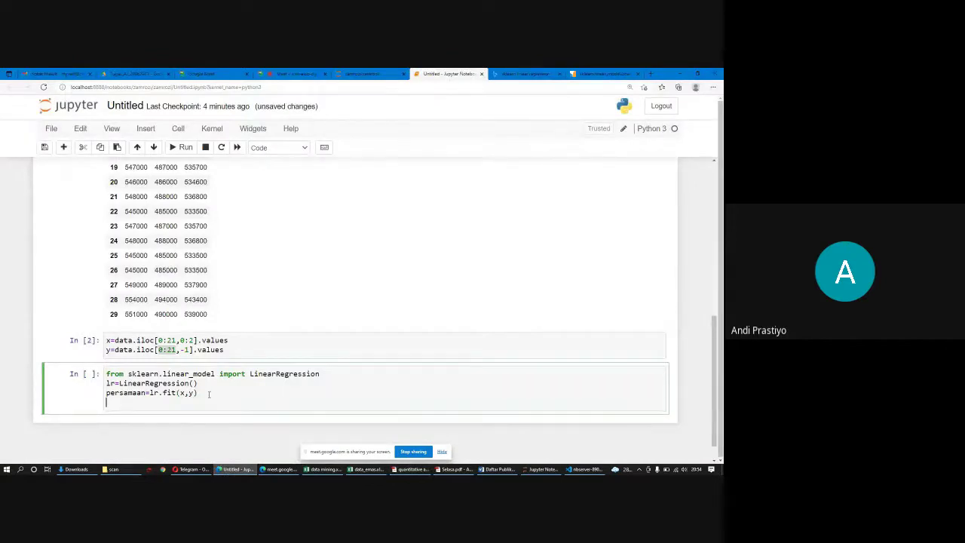
text(print(persamaan.intercept_)
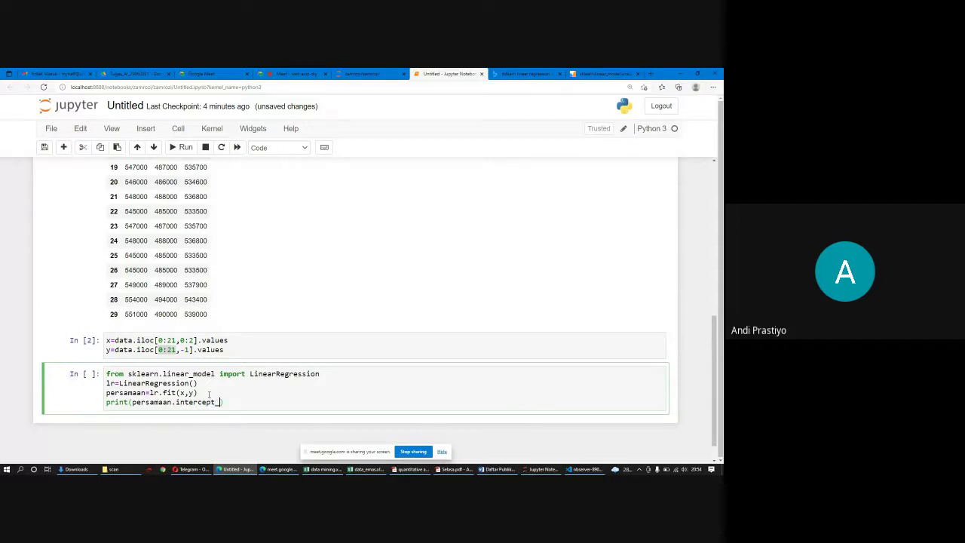
key(Return)
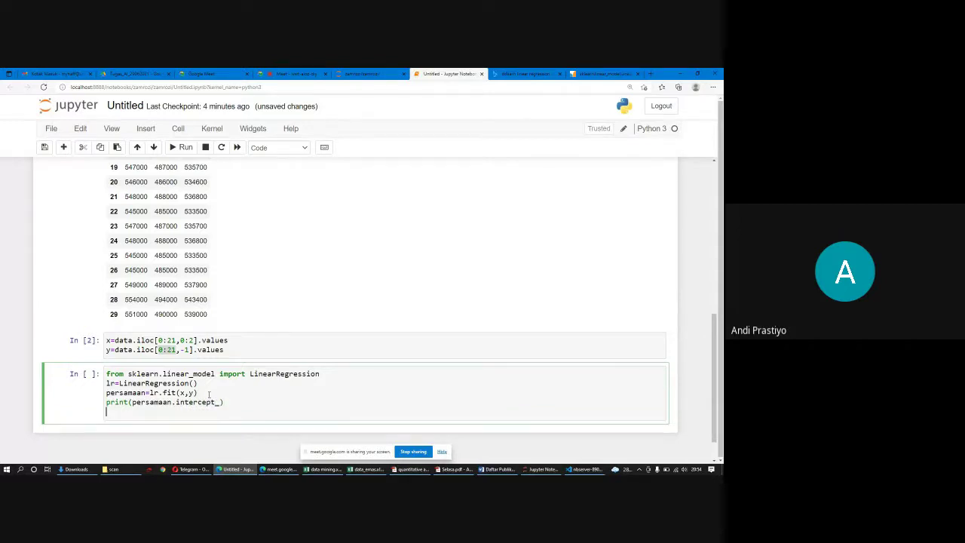
text(print(persamaan.coef_)
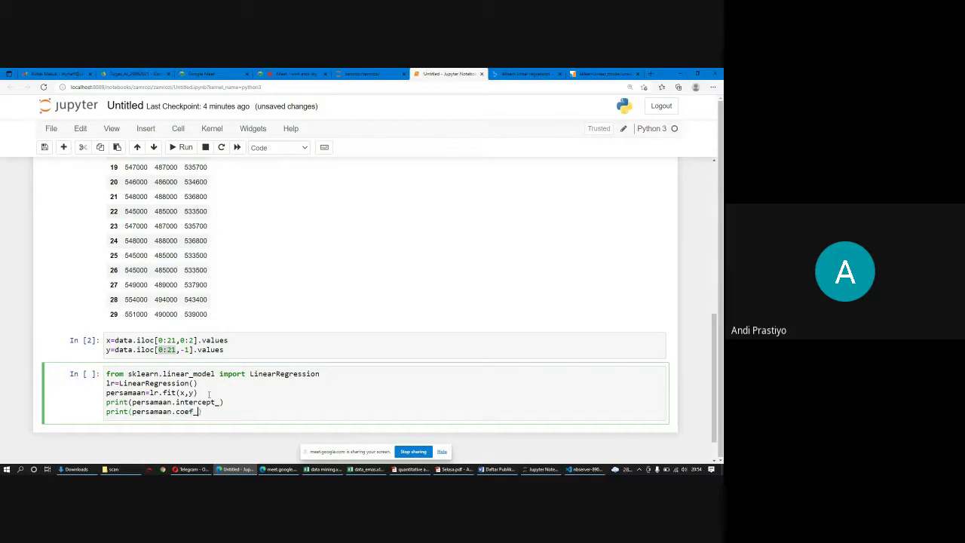
click(184, 148)
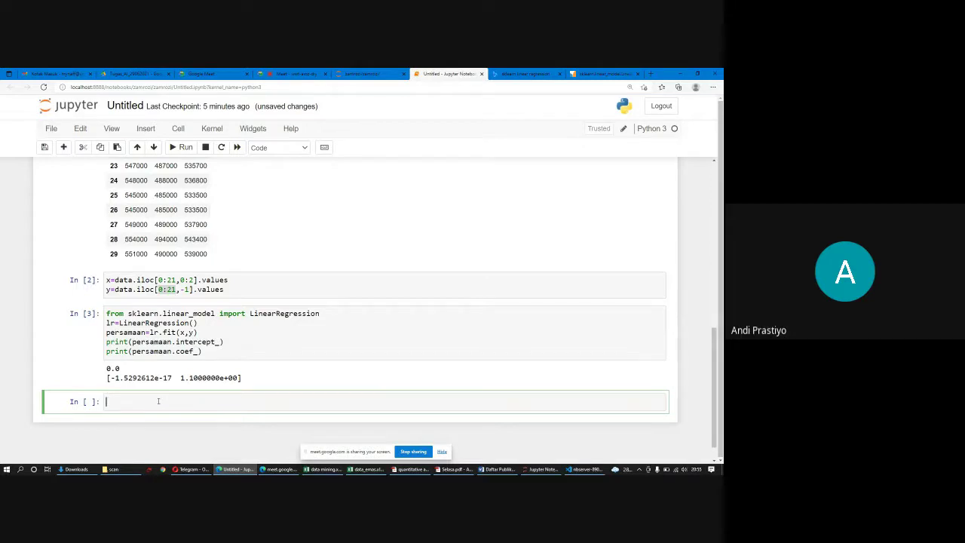
Step: Write the regression equation as the comment #y'=-1.53e-17x1+1.1x2 in the empty cell below the output
text(#y')
text(=)
text(-)
text(1.)
text(53)
text(e-17)
text(+1.)
text(1)
text(x1+1.1)
text(x2)
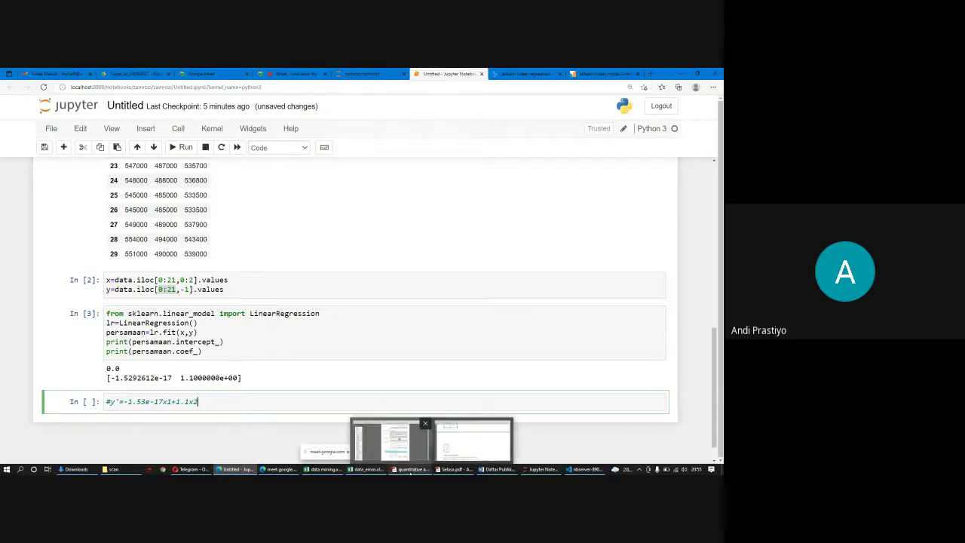
Step: Review the regression fit formulas in the quantitative analysis PDF, and place the Jupyter notebook beside the data_emas workbook
click(410, 471)
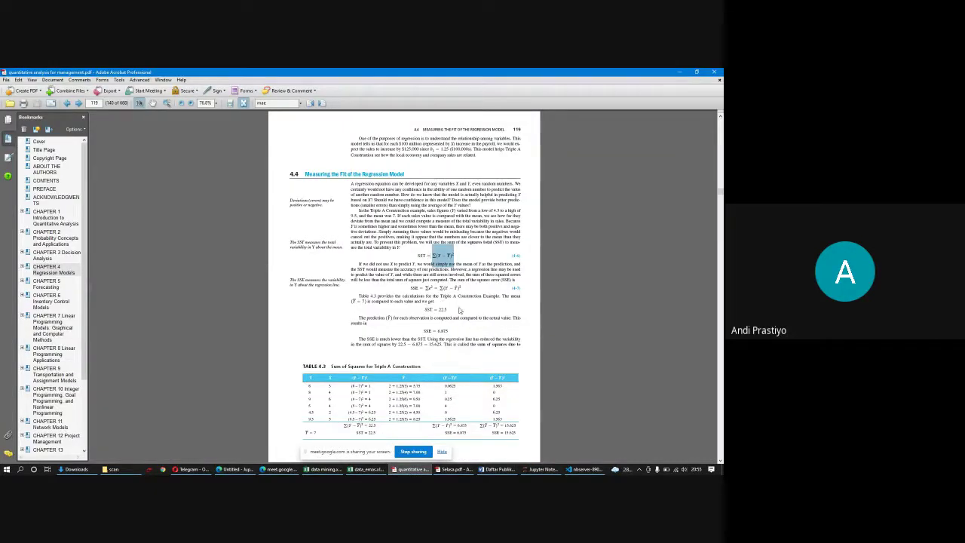
scroll(460, 310, down, 5)
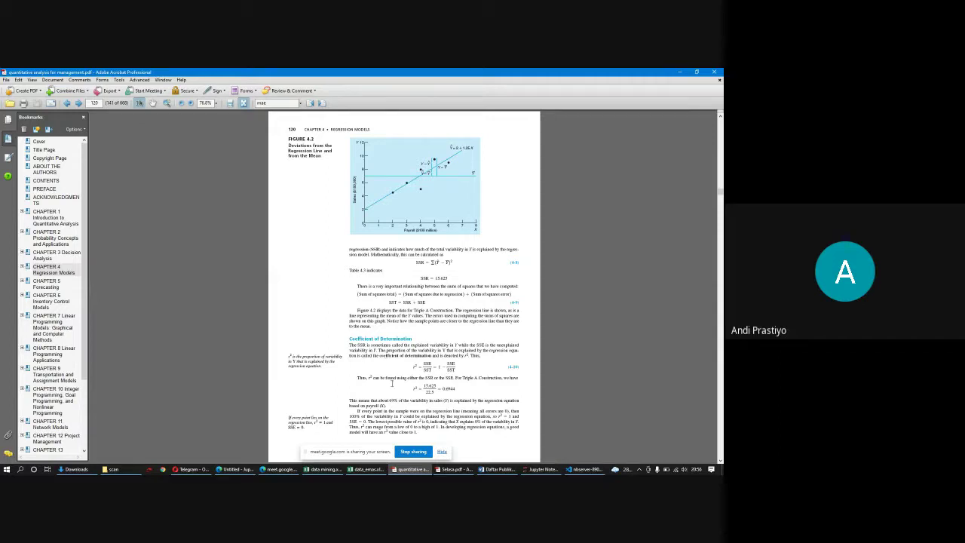
click(369, 469)
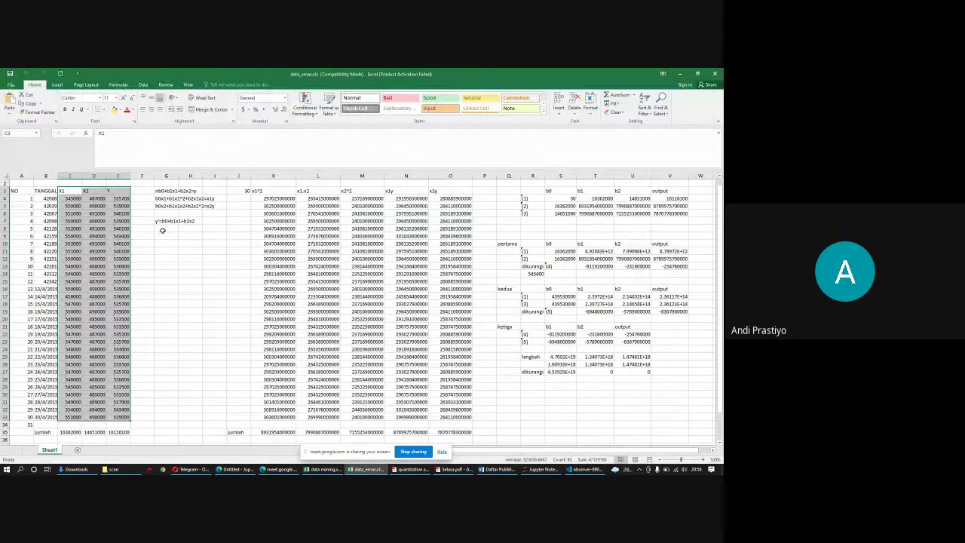
key(super+Right)
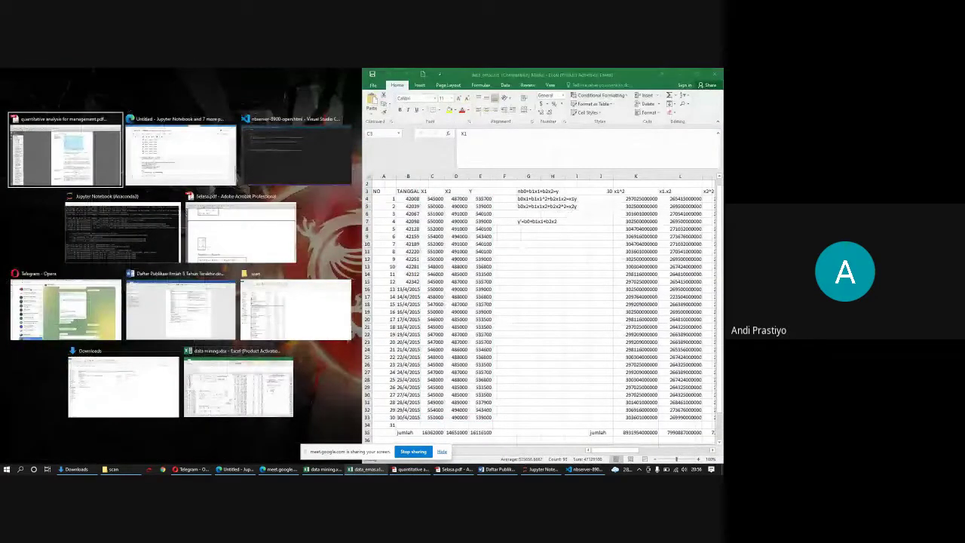
click(236, 469)
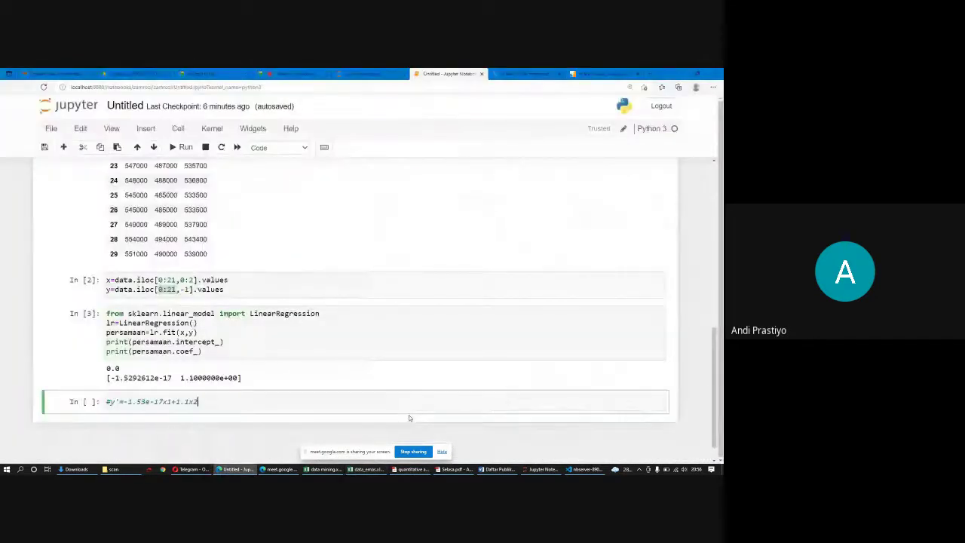
key(super+Left)
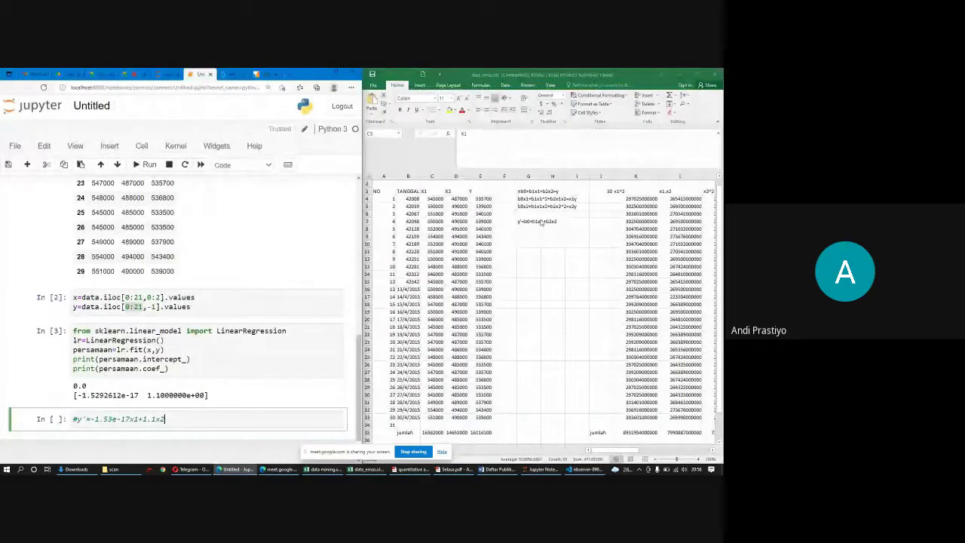
key(alt+Tab)
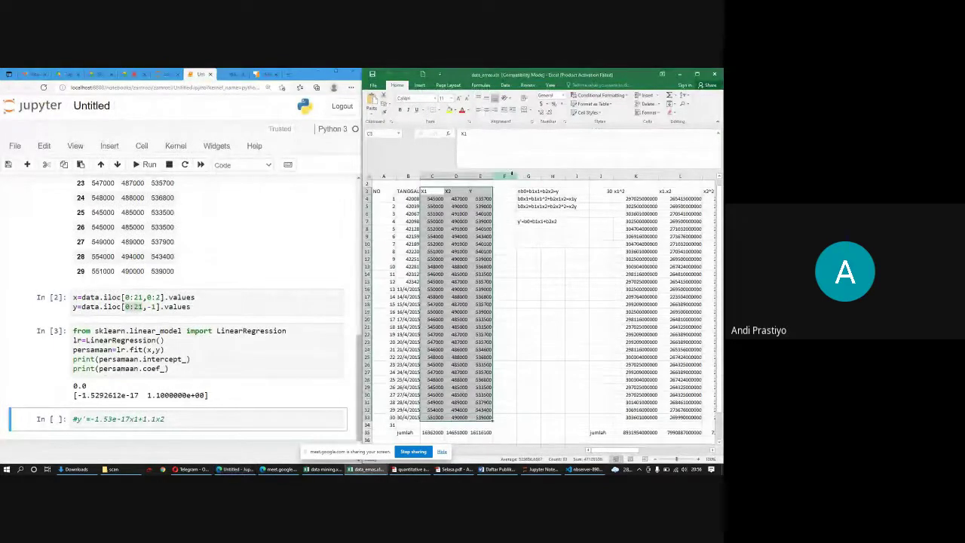
Step: Insert two blank columns at column F, after the Y data, and enter the heading y' in G3
click(504, 176)
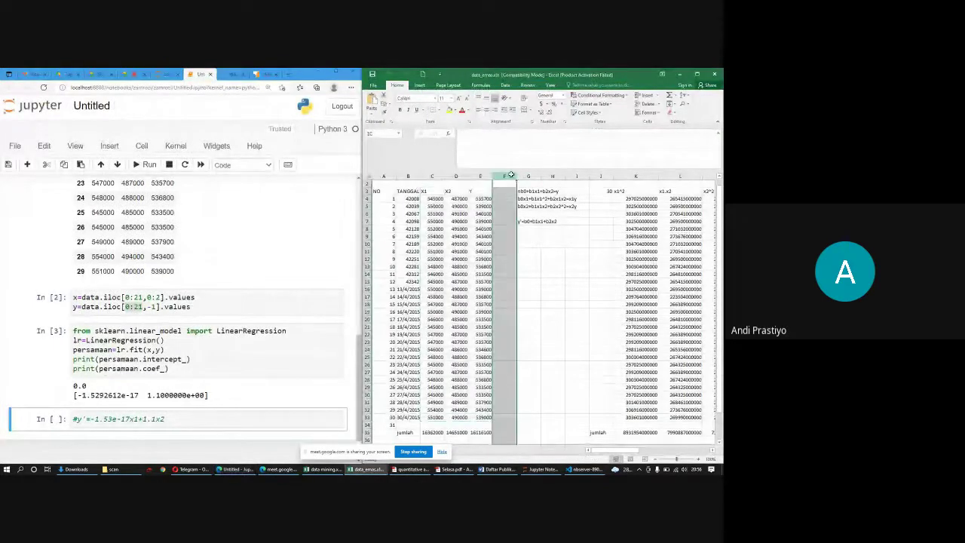
click(645, 95)
click(644, 96)
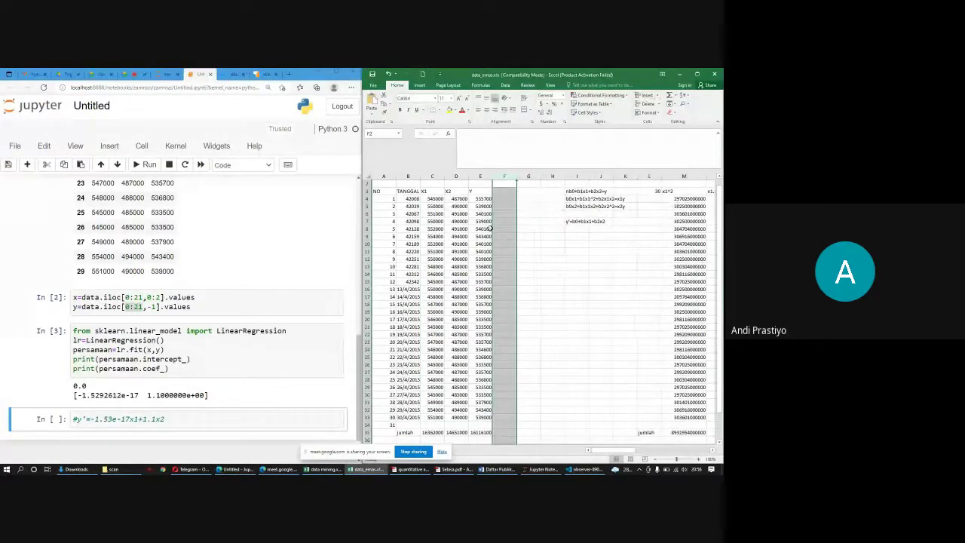
click(505, 198)
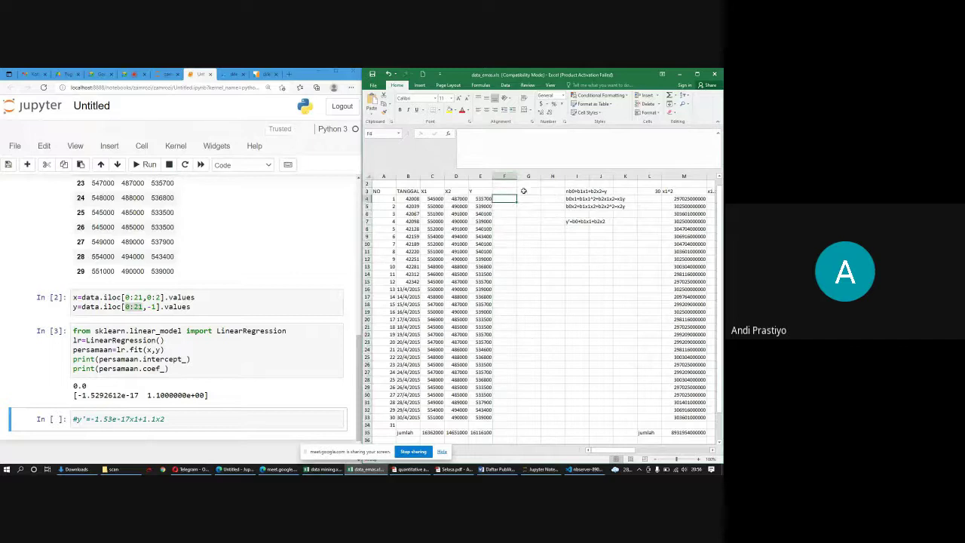
click(526, 191)
text(y)
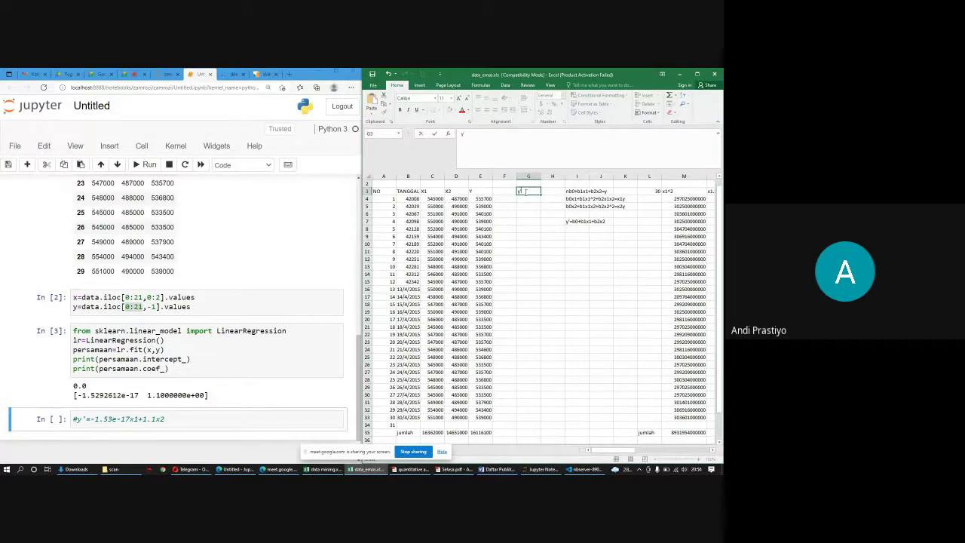
key(Return)
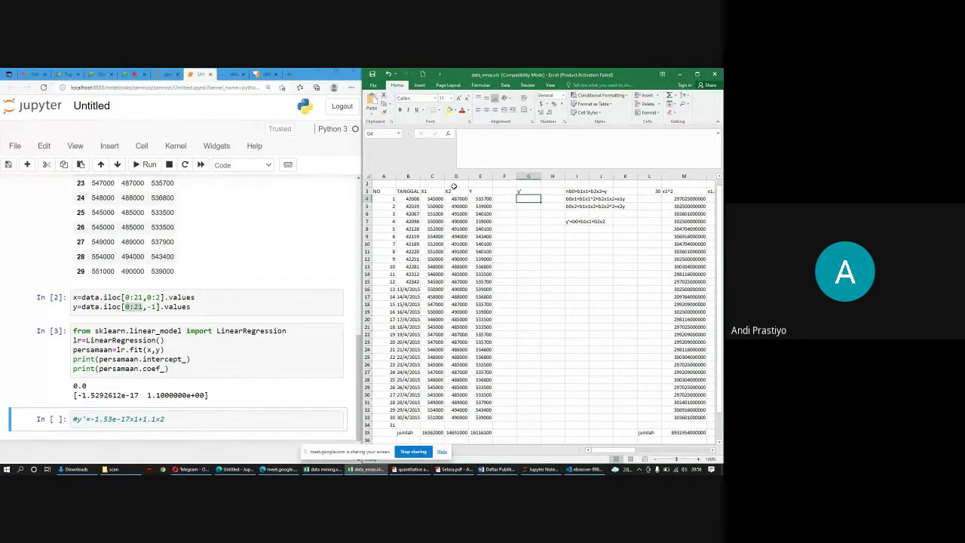
Step: Write the fitted equation y'=-1.53e-17x1+1.1x2 in cell I9, below the general equation
click(393, 199)
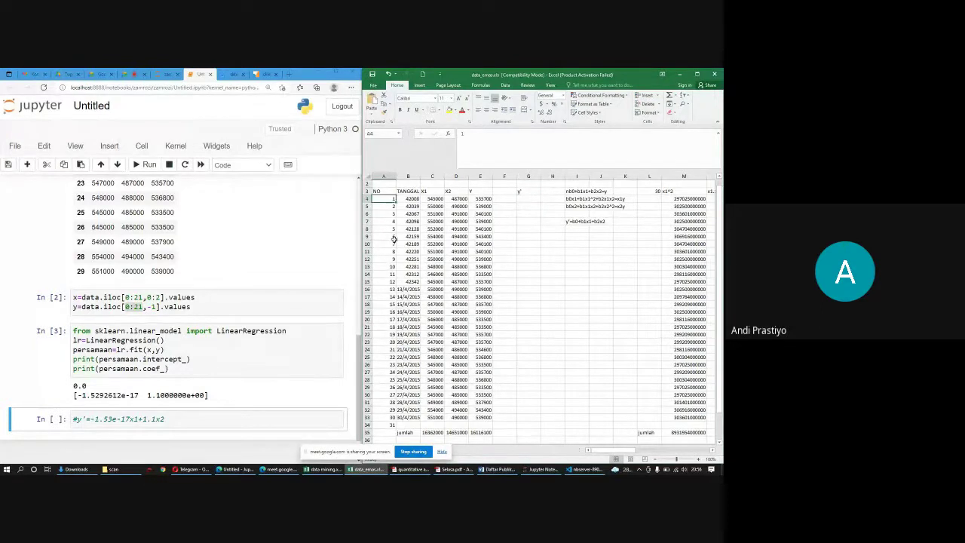
click(392, 343)
click(573, 236)
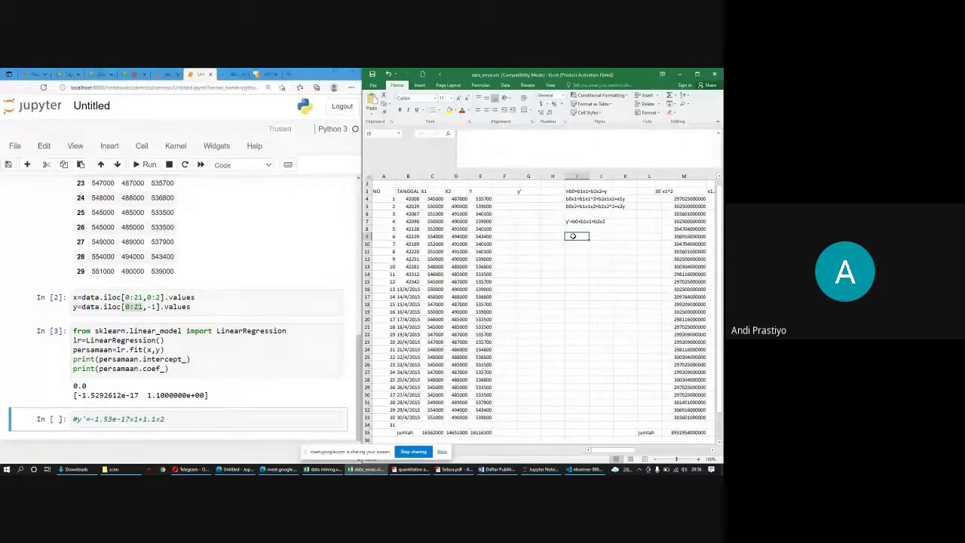
text(y'=-)
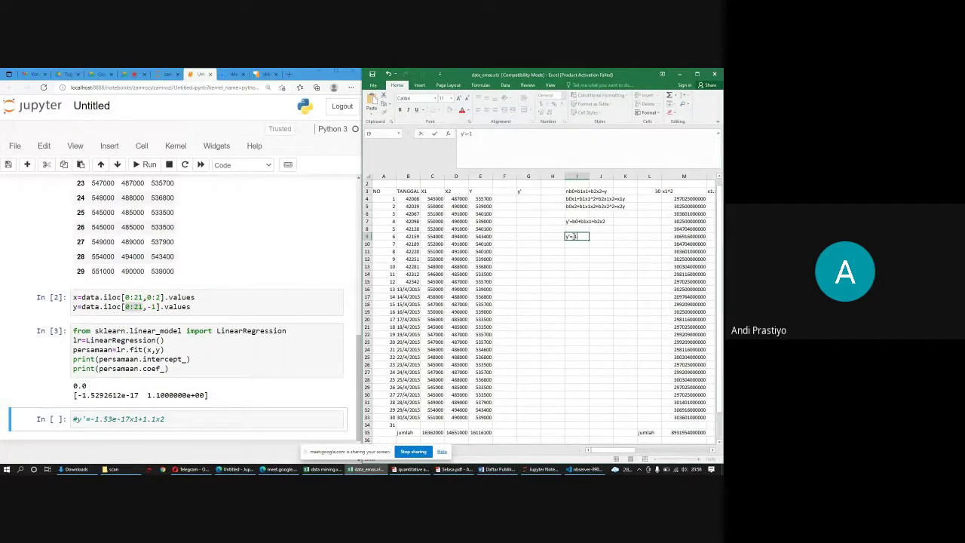
text(1.53e-17x1+1.1x2)
key(Return)
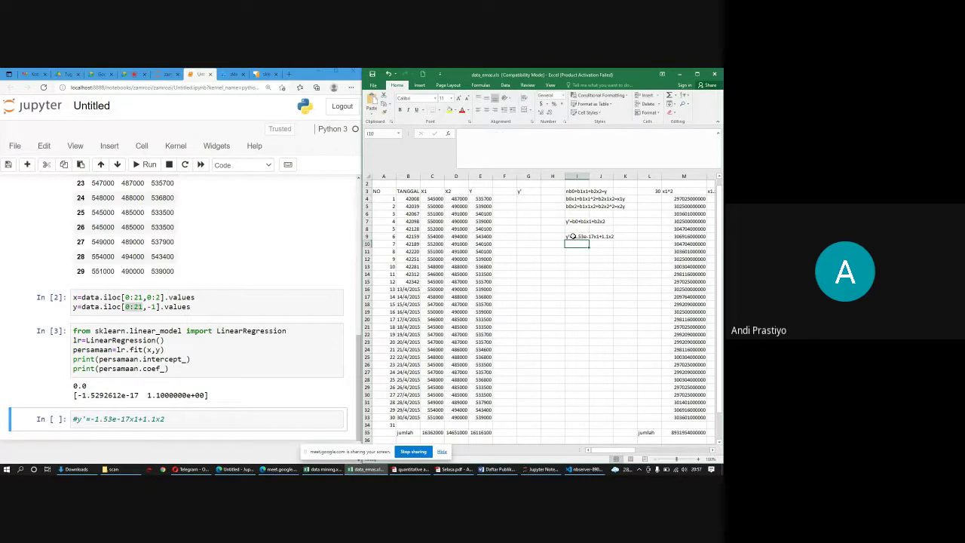
Step: Calculate the first predicted value in G4 with the formula =(C4*-1.53E-17)+(1.1*D4)
click(521, 198)
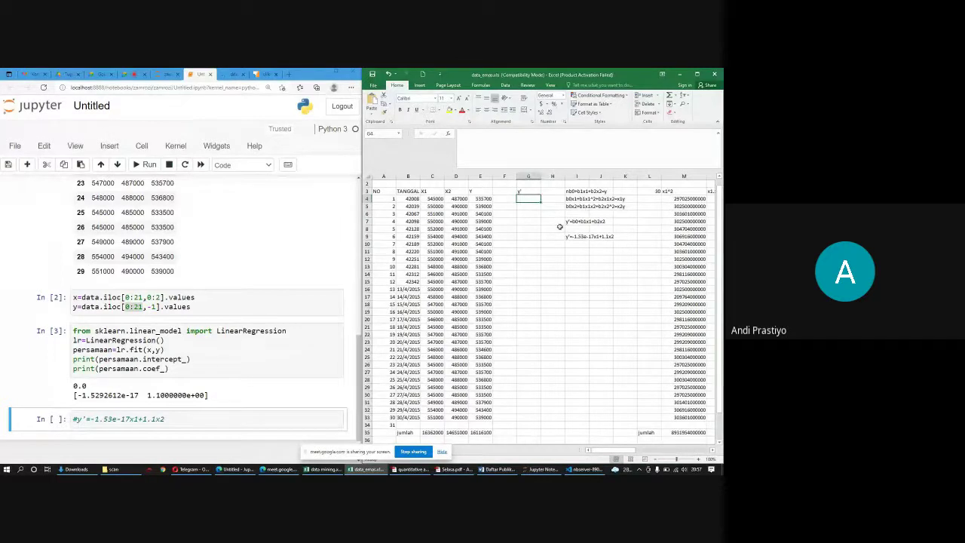
text(=)
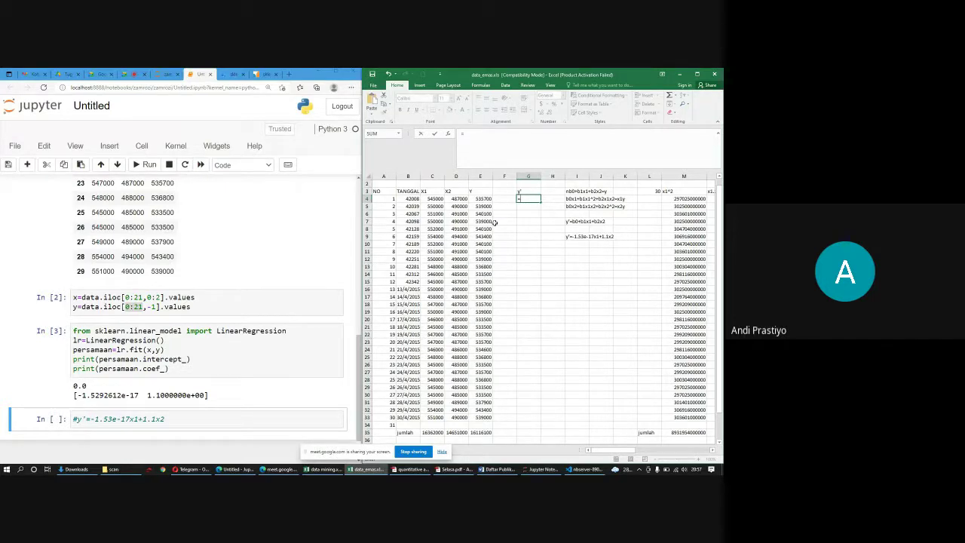
text(()
click(430, 197)
text(*-1.53)
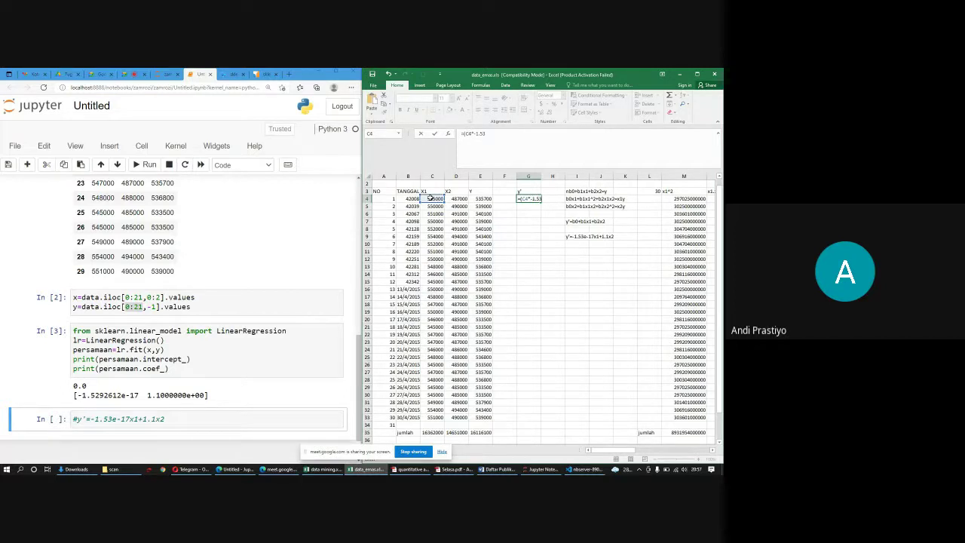
text(E)
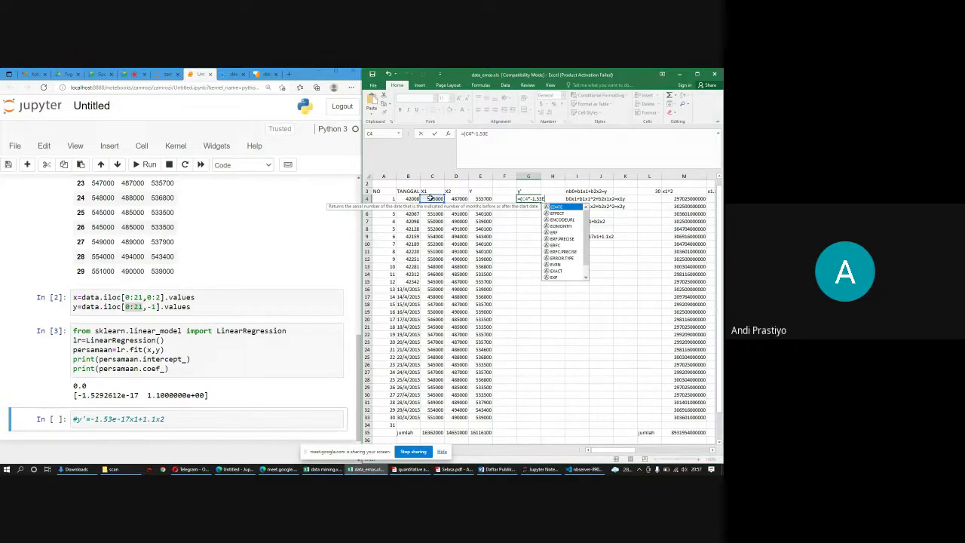
text(-17)+)
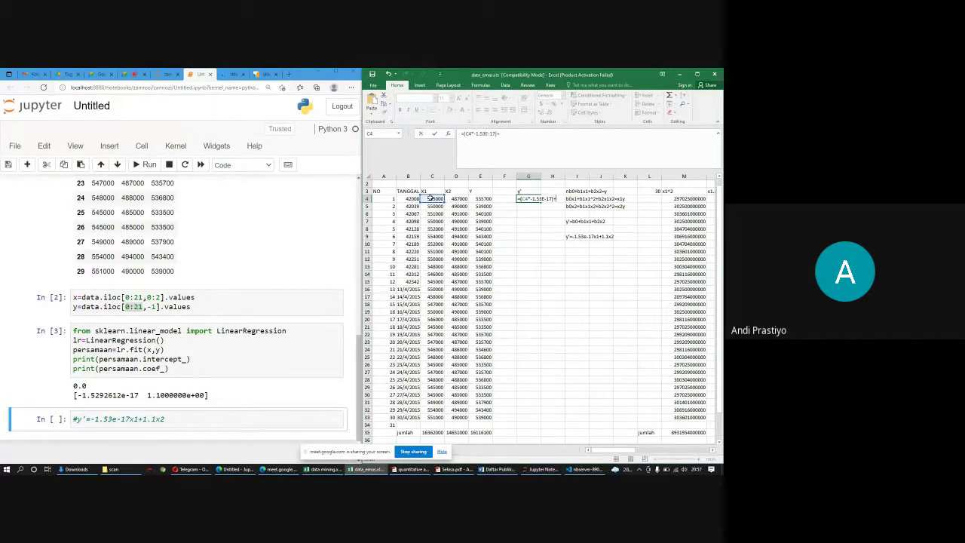
text((1.1*)
click(455, 198)
text())
key(Return)
Step: Fill the y' formula from G4 down to G23, covering data rows 1 to 20
click(531, 199)
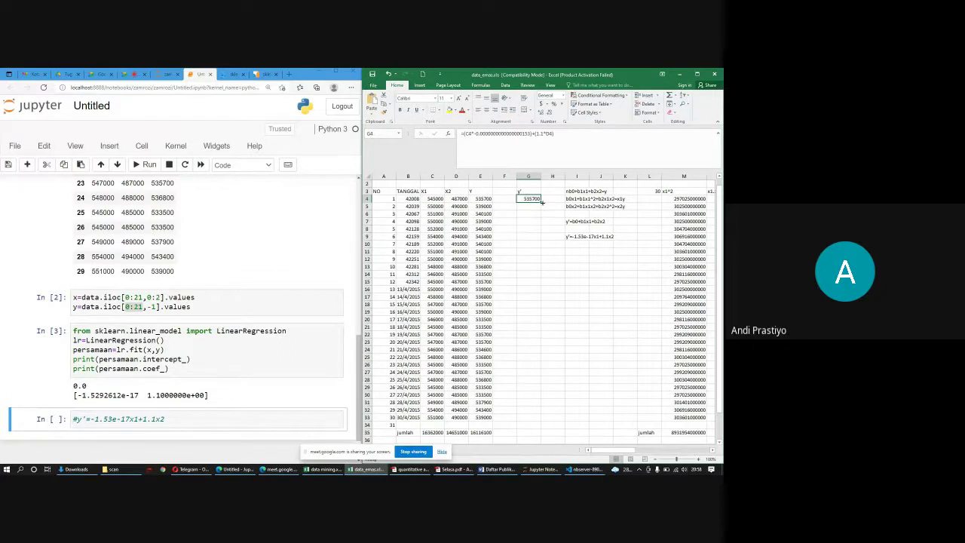
drag(541, 202, 548, 344)
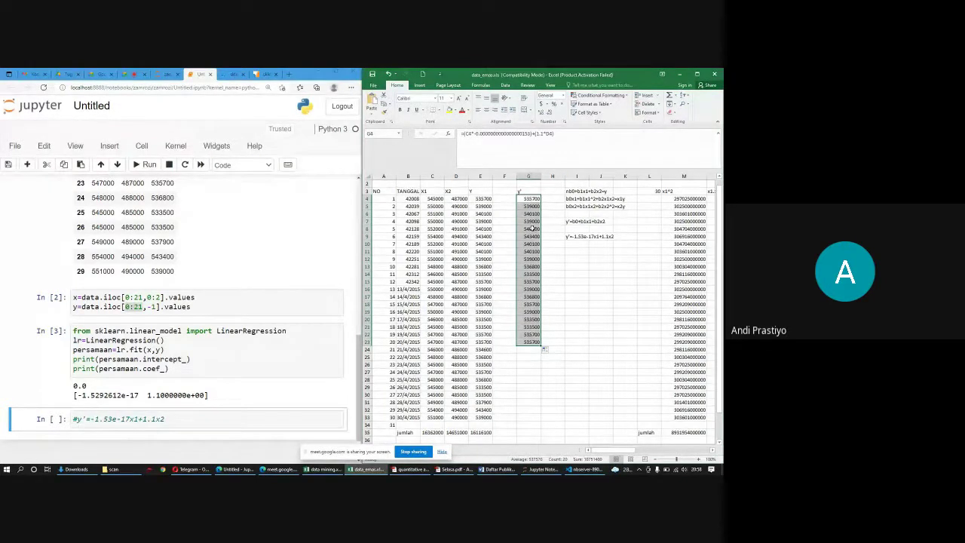
click(600, 267)
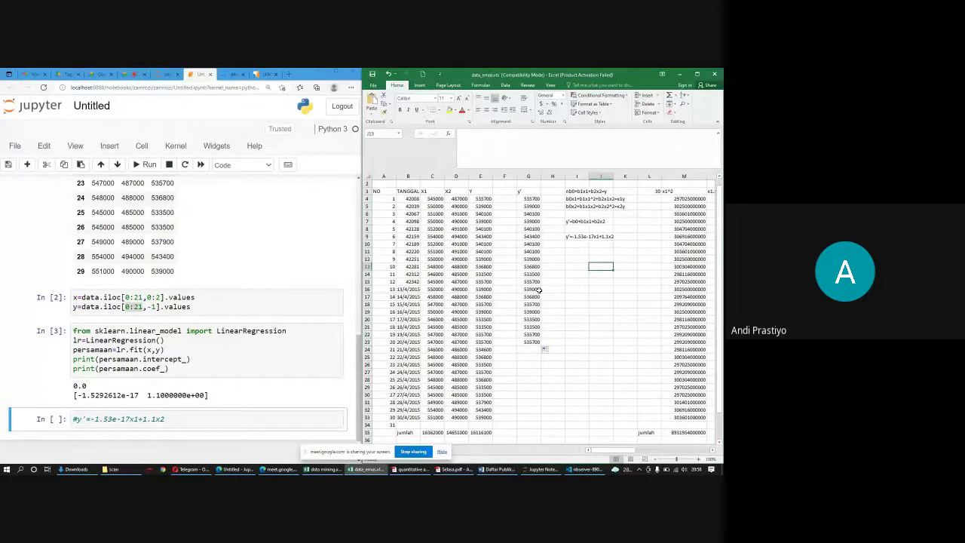
Step: Maximize the notebook window, place the quantitative analysis PDF beside the data_emas workbook, and hide the PDF's bookmarks
click(333, 71)
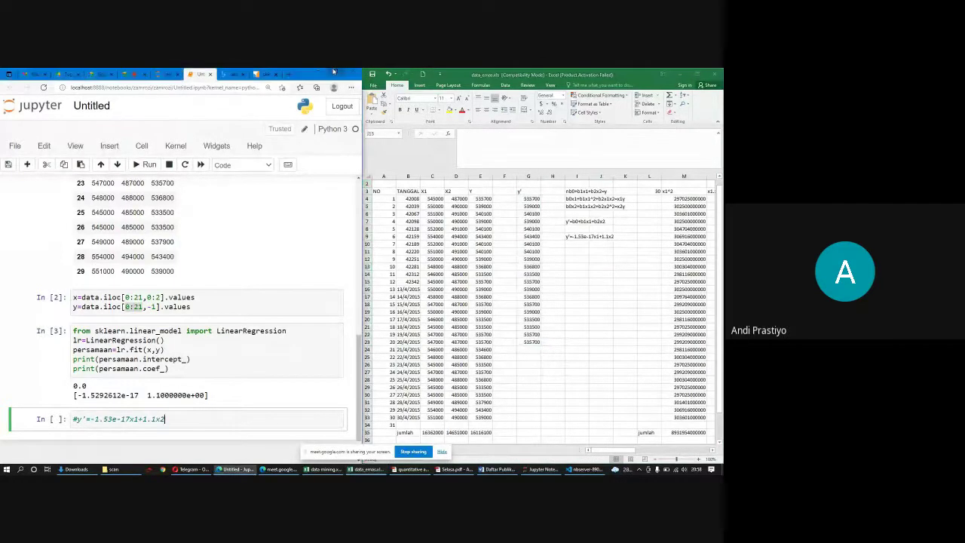
double_click(333, 71)
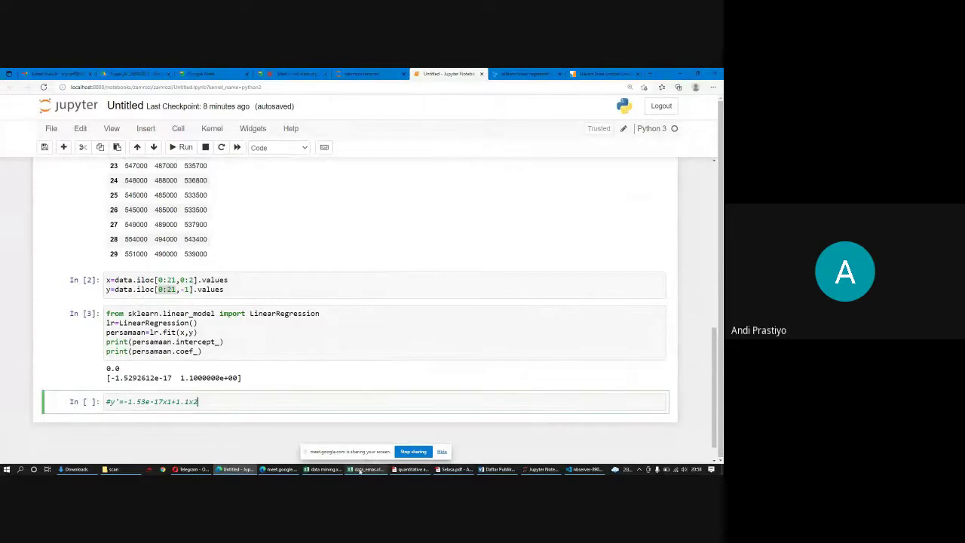
click(360, 470)
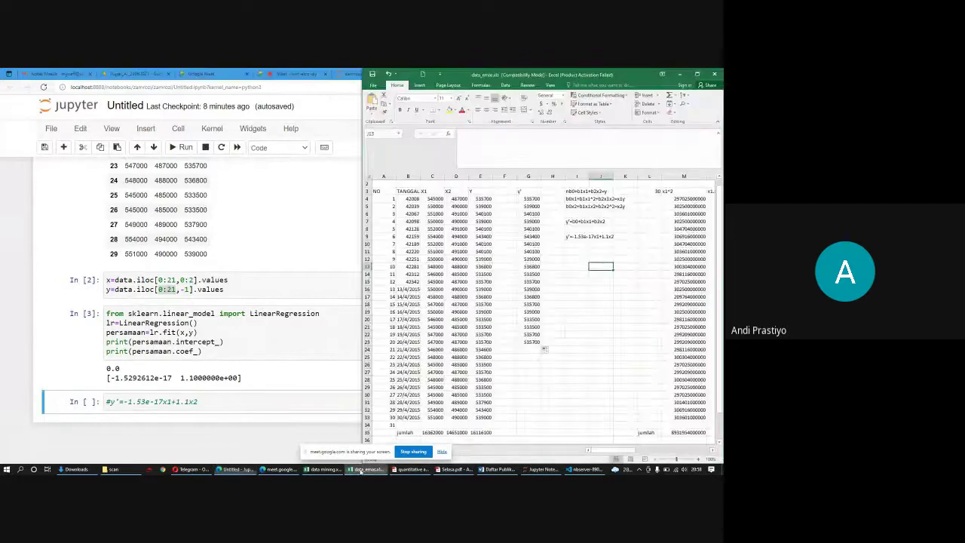
click(414, 470)
key(super+Left)
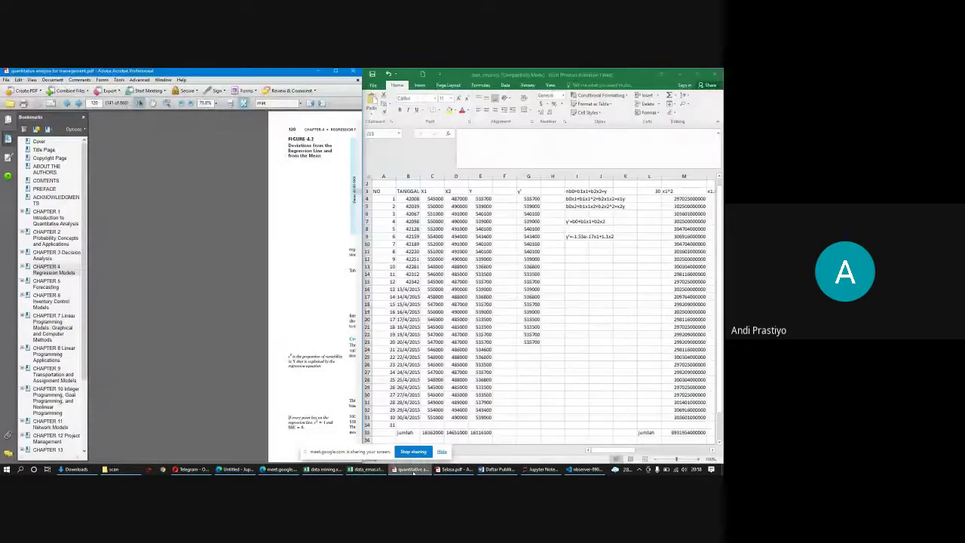
click(83, 118)
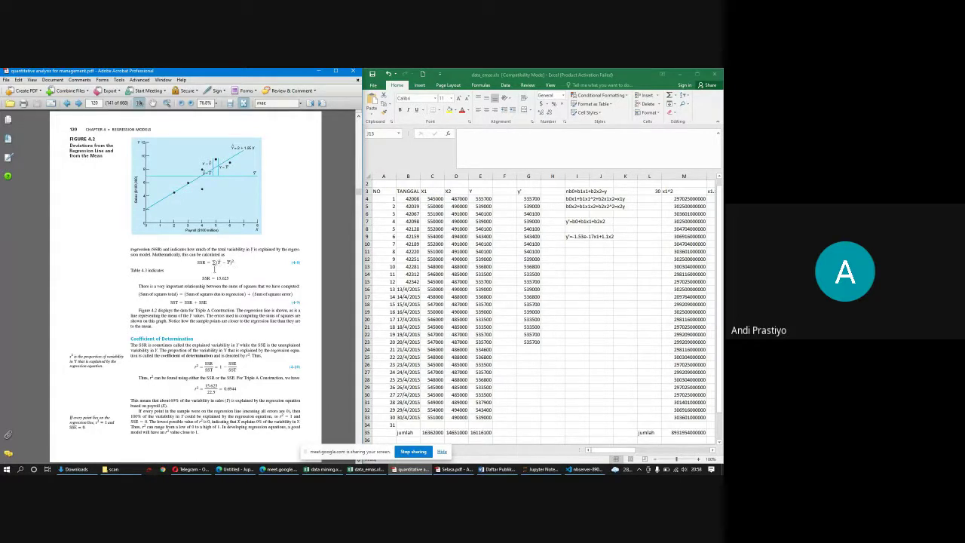
Step: Insert two blank columns at column H, between the y' values and the written equations
click(554, 176)
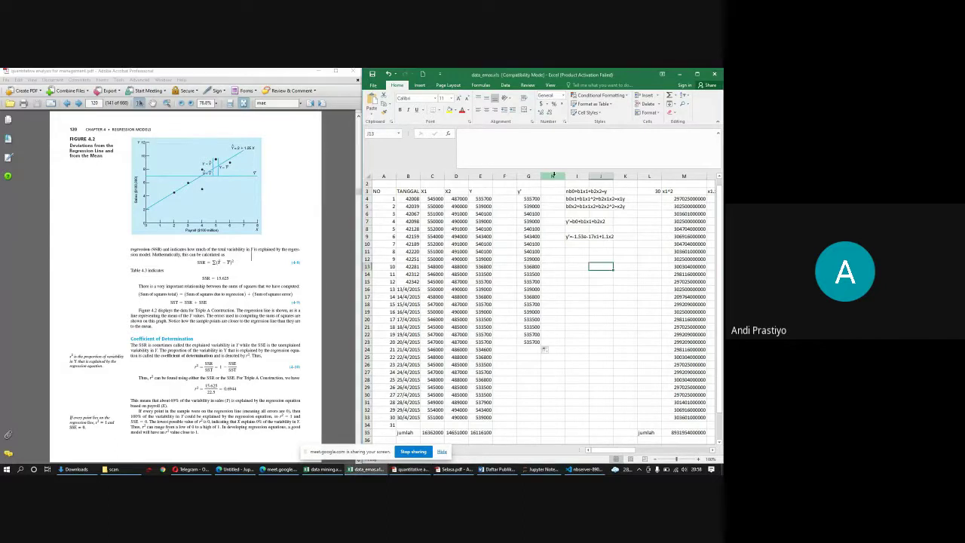
click(646, 96)
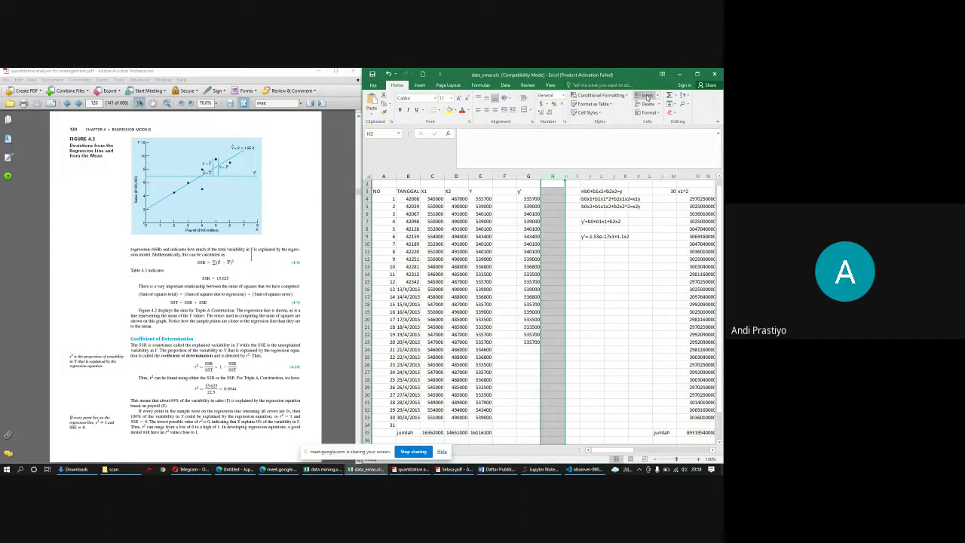
click(647, 96)
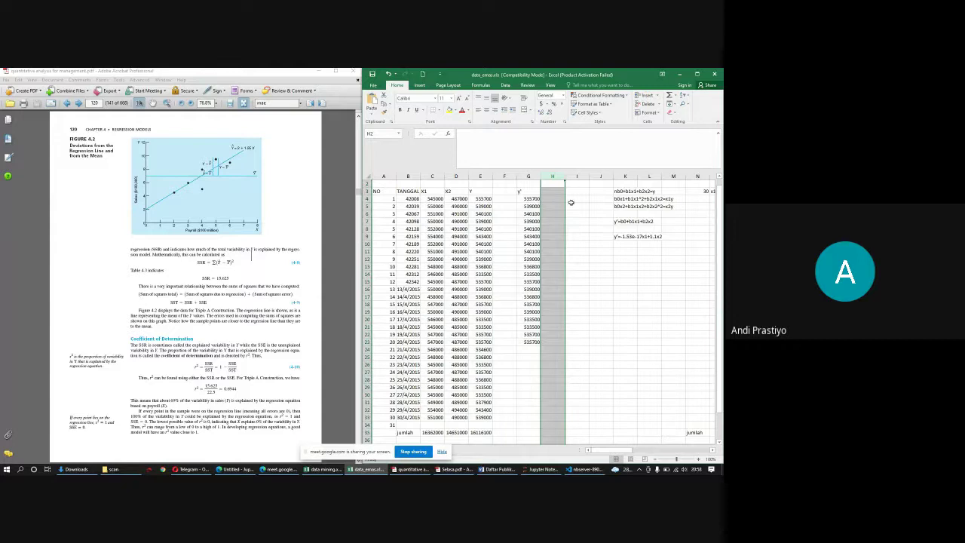
Step: Label cell B36, directly below the jumlah row, as rata-rata
scroll(641, 294, down, 1)
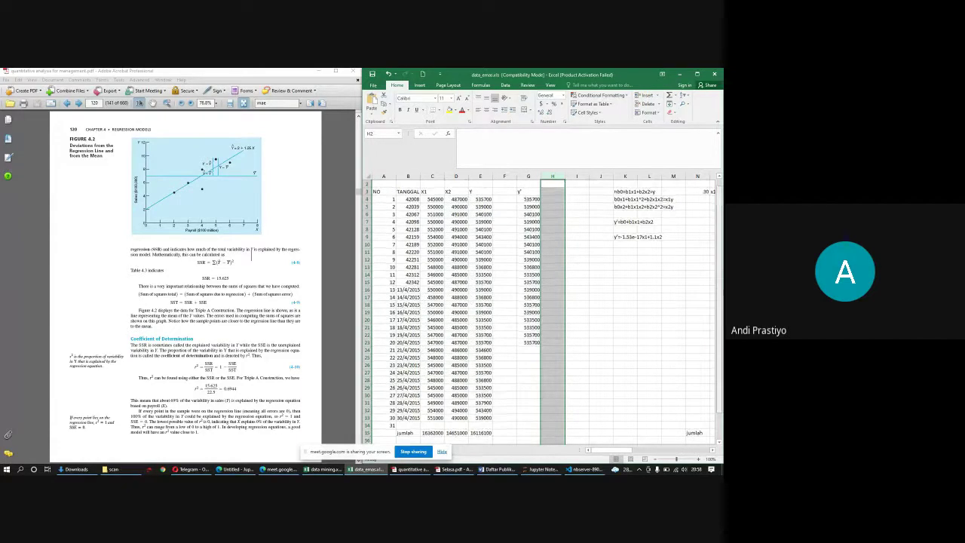
click(408, 410)
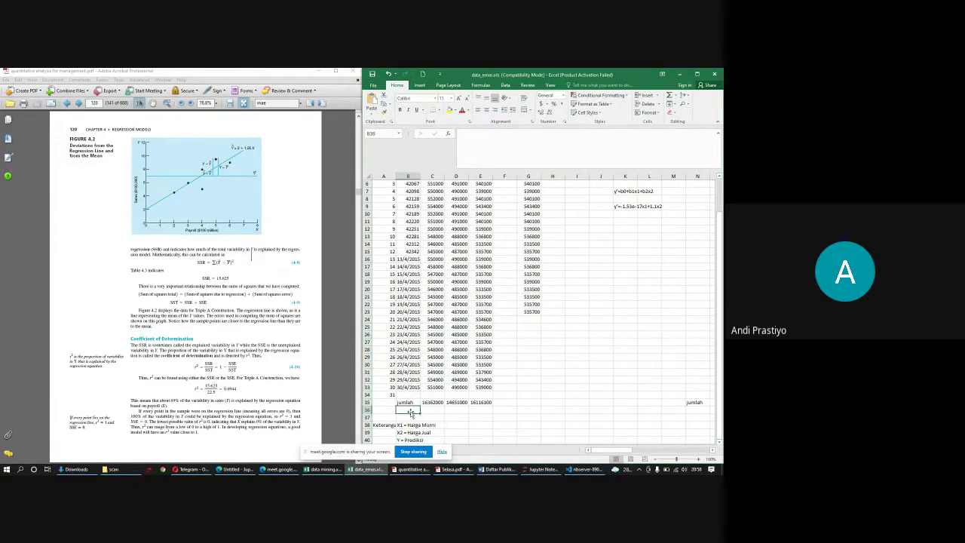
text(rata-rata)
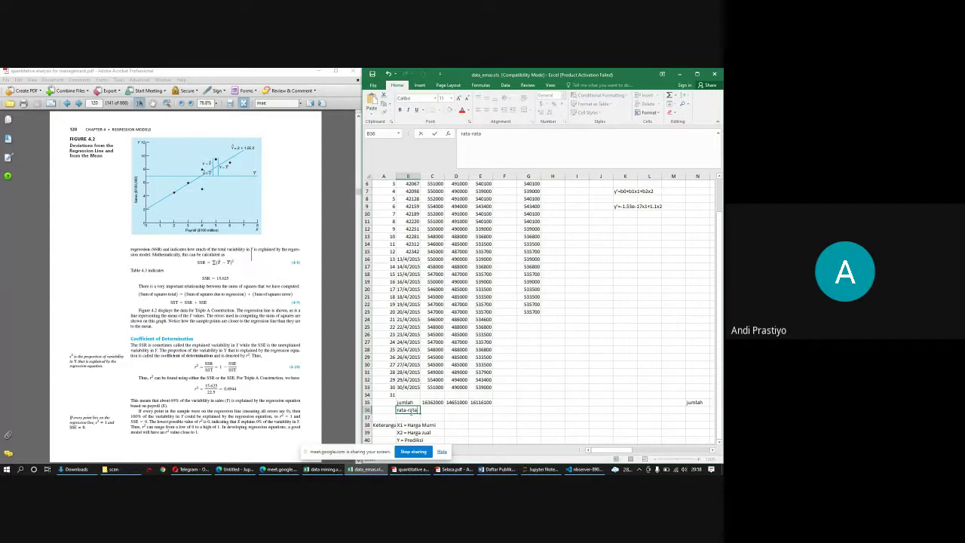
Step: Calculate the average of the Y values E4:E33 in cell E36 with the AVERAGE function
key(Tab)
key(Tab)
key(Tab)
text(=)
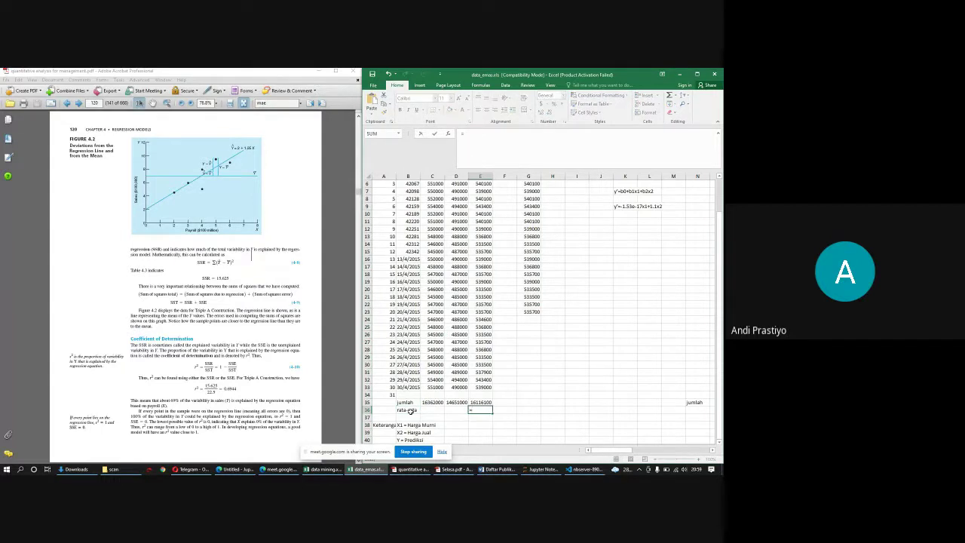
text(ave)
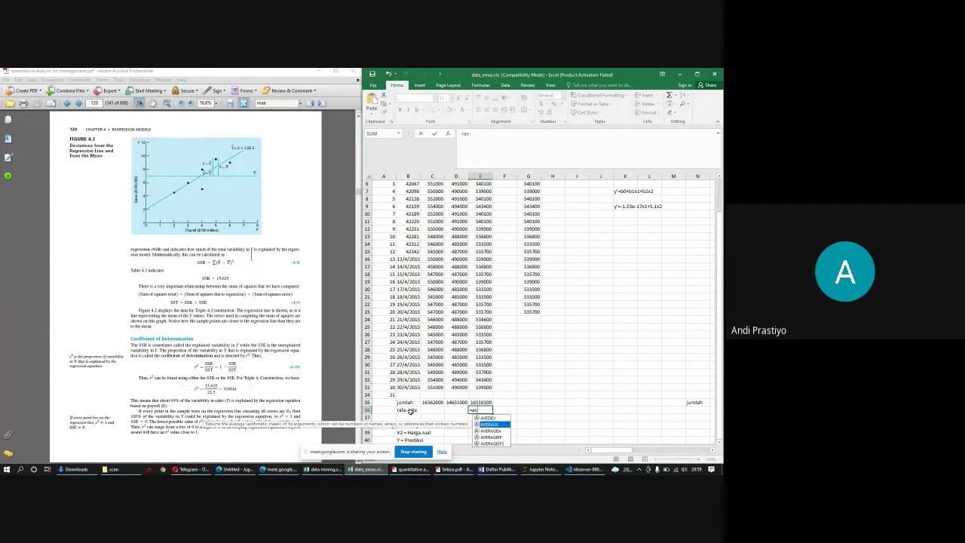
key(Tab)
key(Up)
key(Up)
key(Up)
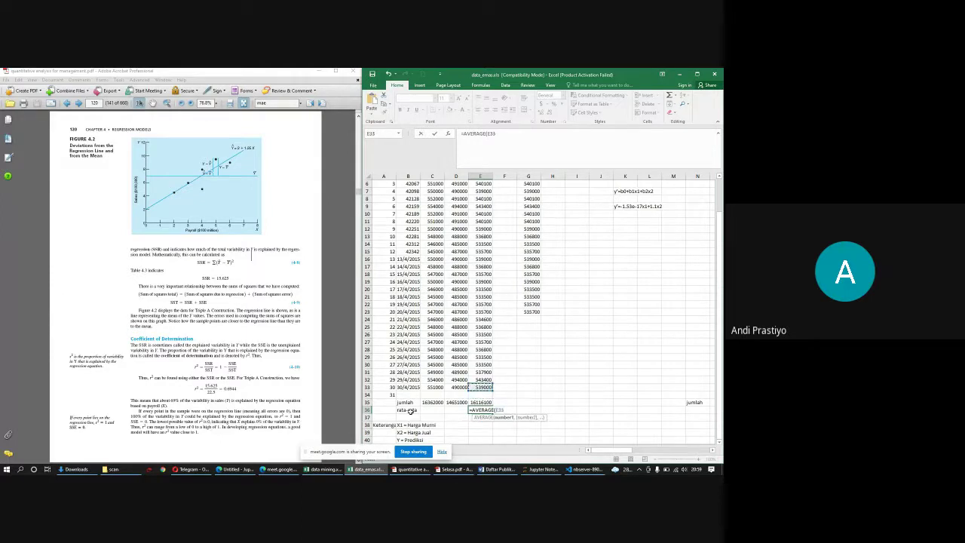
key(ctrl+shift+Up)
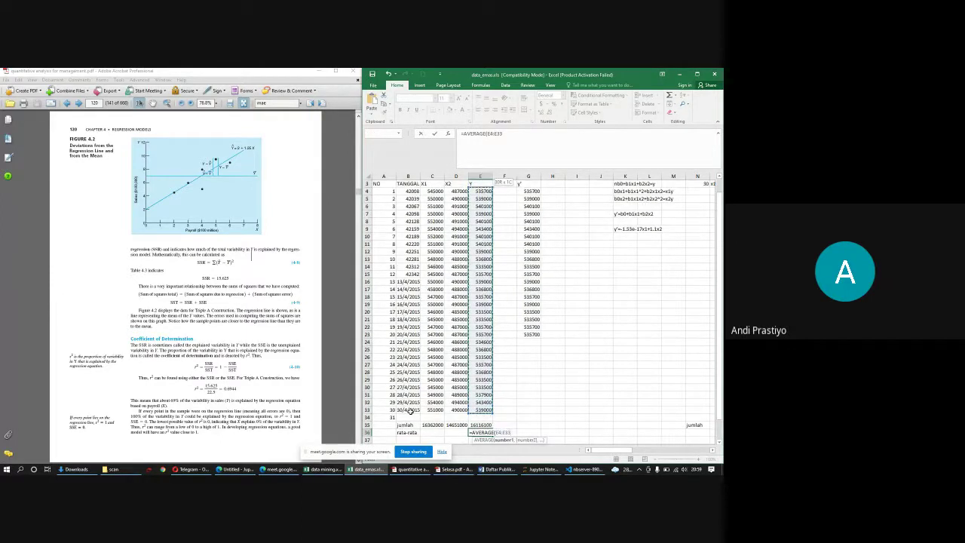
key(Return)
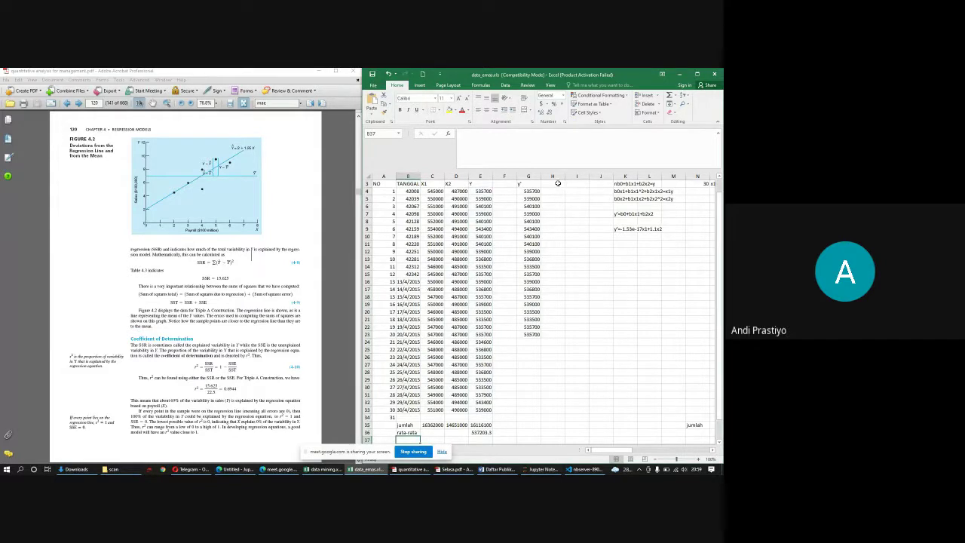
Step: Enter the header SSR in H3, beside the y' header
click(558, 184)
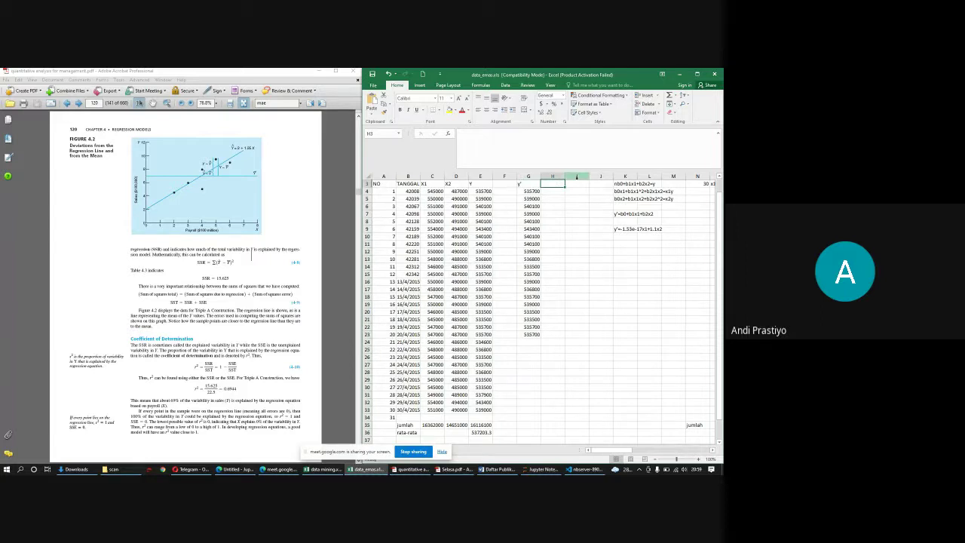
text(5)
text(SS)
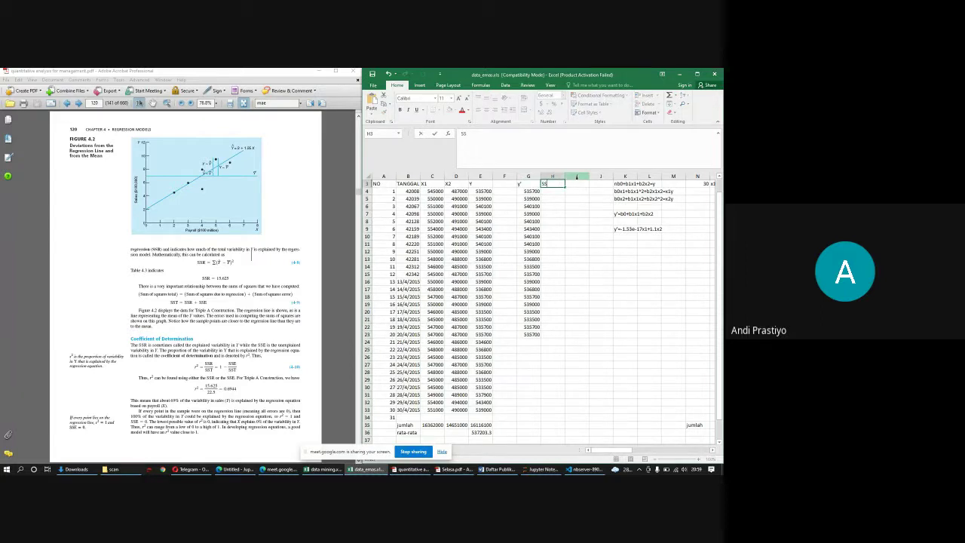
text(R)
key(Return)
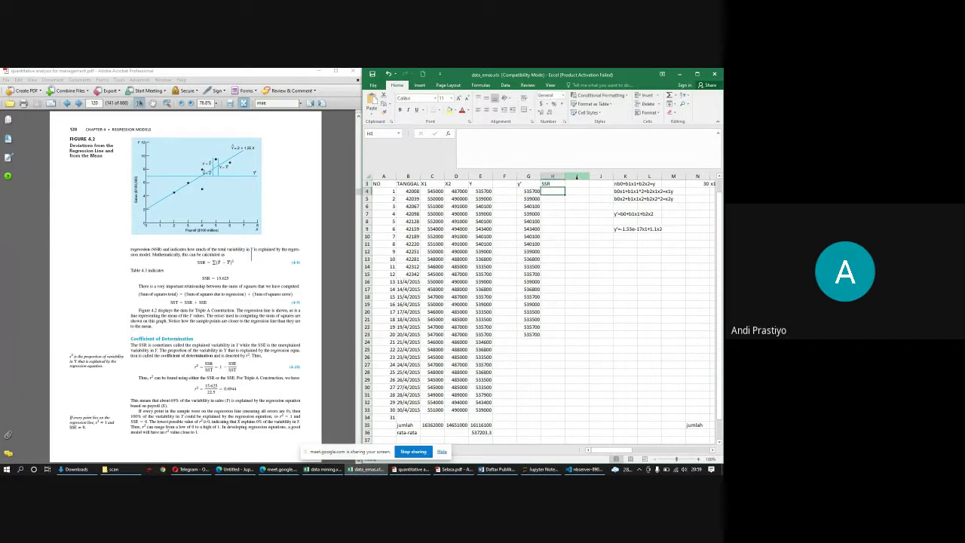
Step: Calculate the first SSR value in H4 with the formula =(G4-$E$36)^2
text(=()
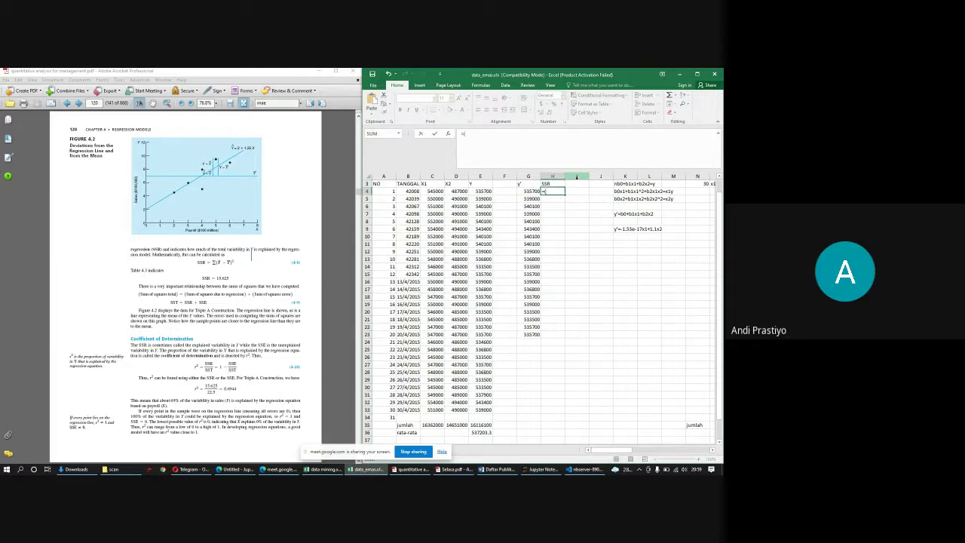
click(530, 191)
text(-)
click(478, 433)
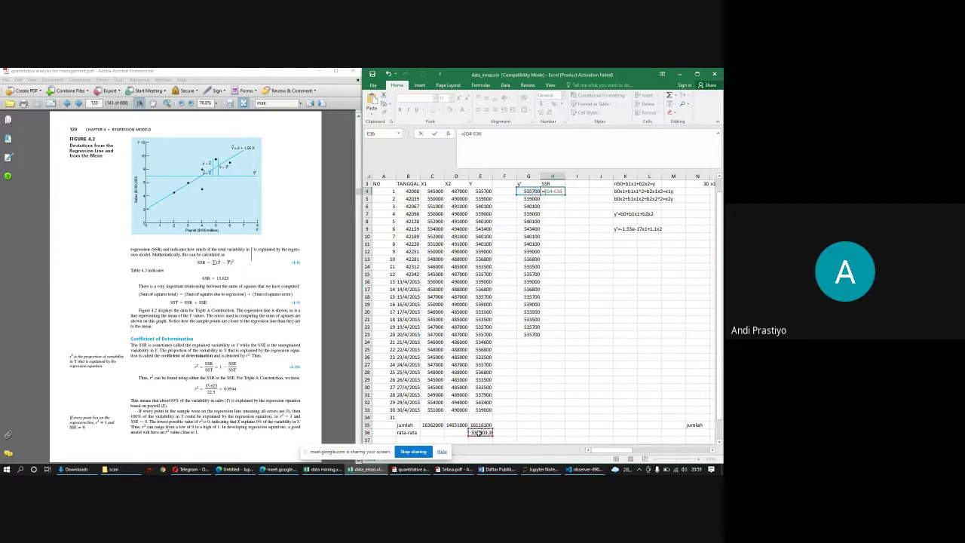
key(F4)
text()^2)
key(Return)
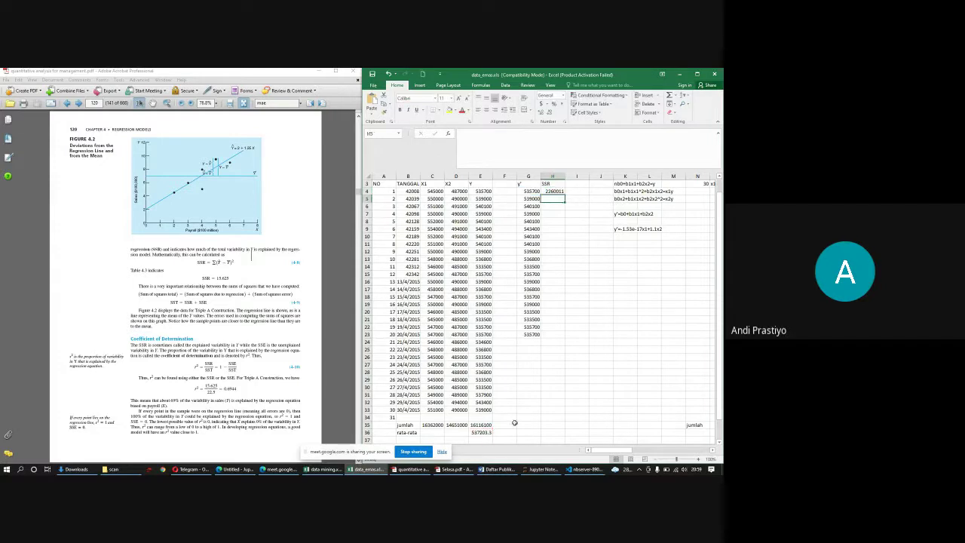
Step: Fill the SSR formula from H4 down to H23 and sum the column in H24
click(555, 190)
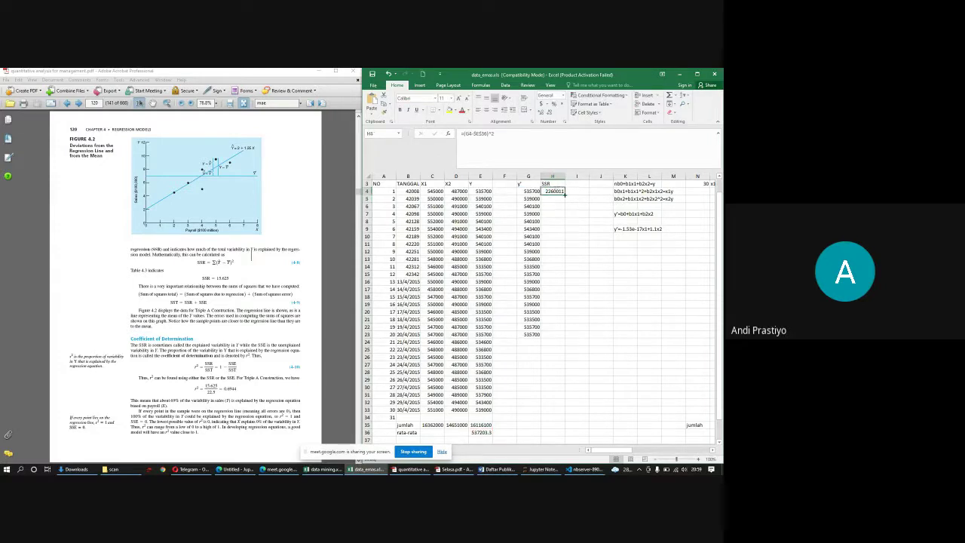
drag(564, 195, 571, 338)
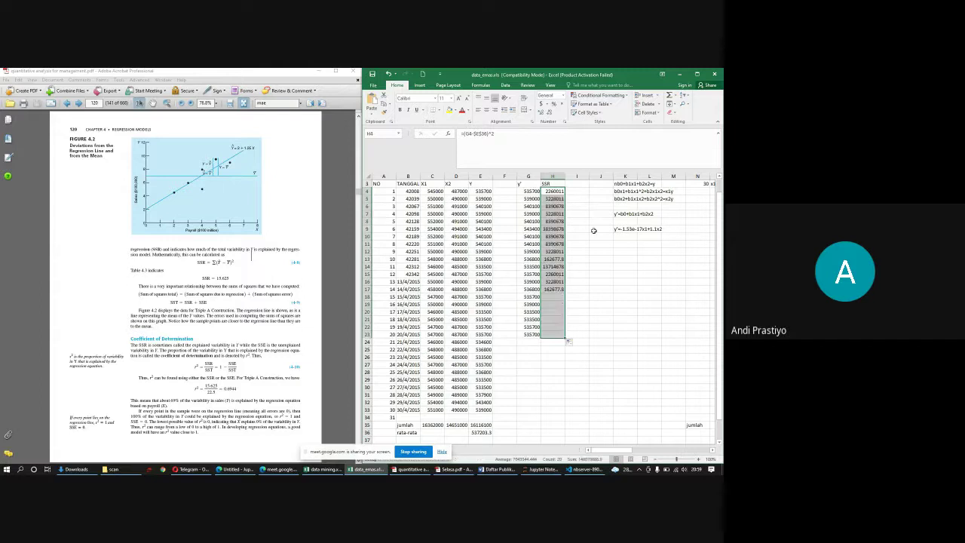
click(675, 95)
click(679, 106)
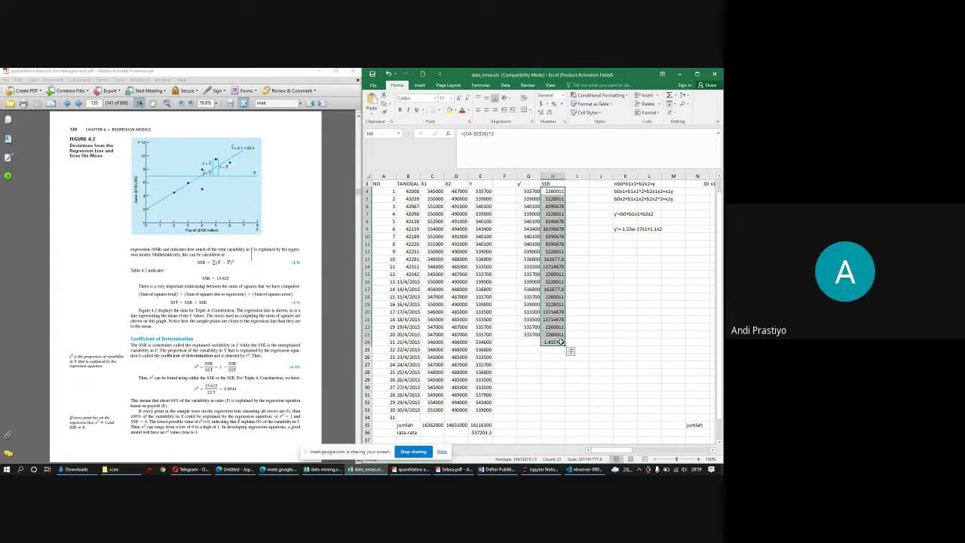
click(561, 343)
click(571, 344)
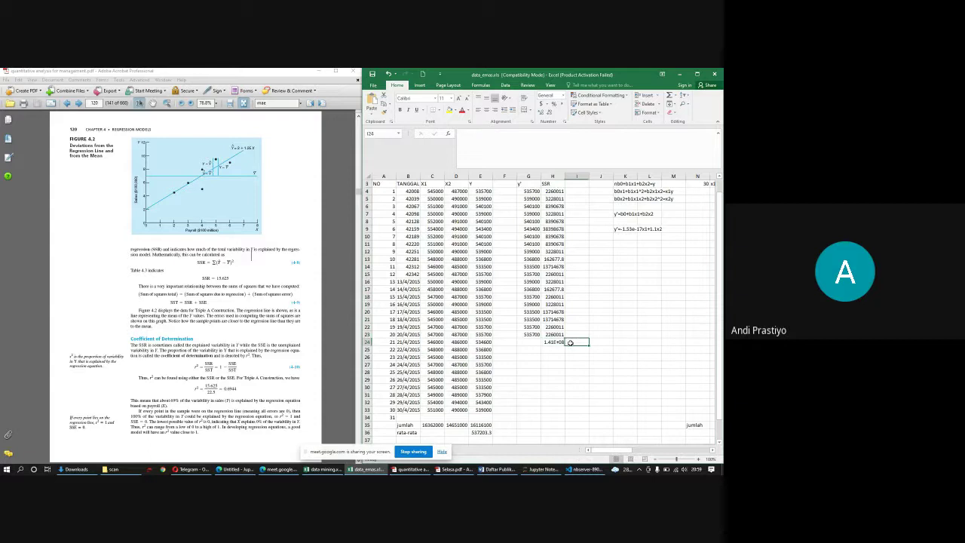
Step: Check the SST formula on page 119 of the PDF and enter the header SST in I3 of the workbook
click(336, 188)
scroll(336, 188, up, 3)
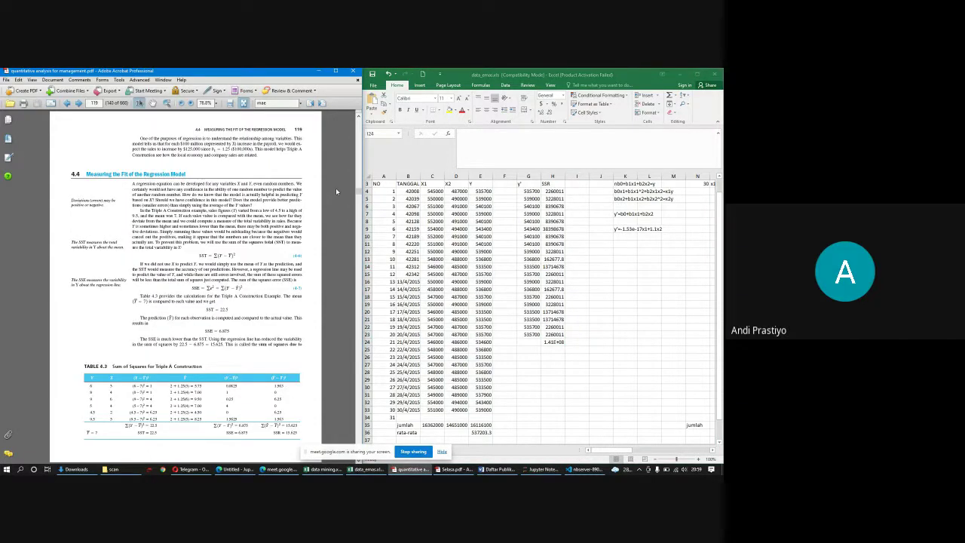
click(571, 184)
click(571, 184)
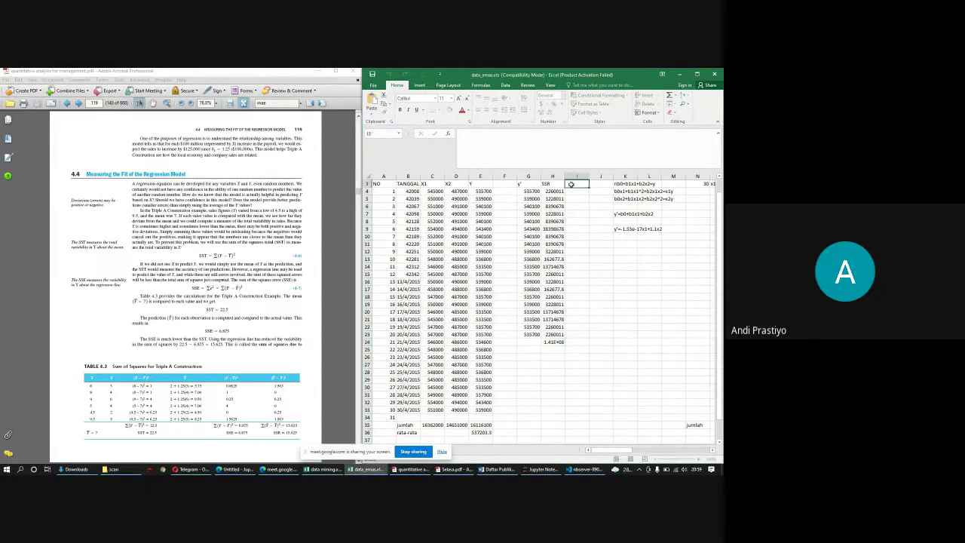
text(SST)
key(Return)
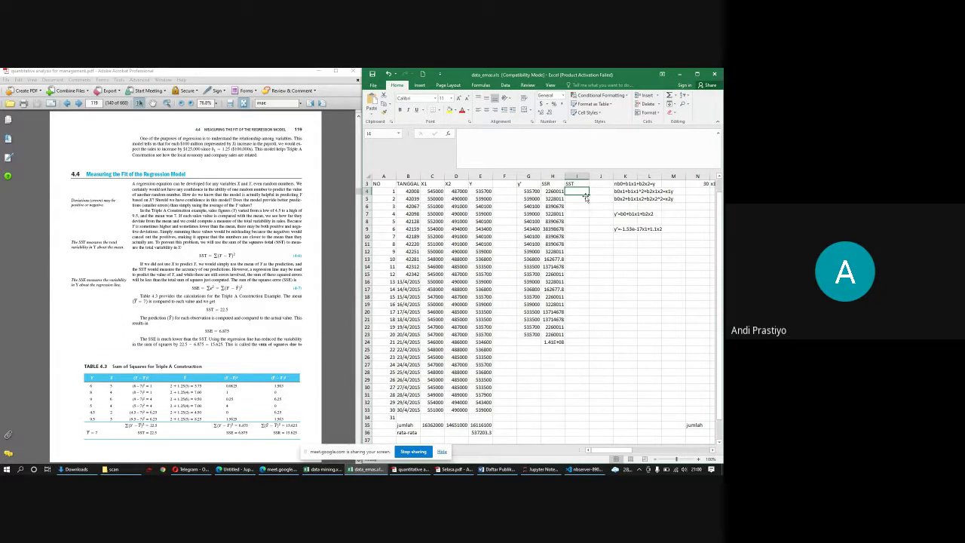
Step: Calculate the first SST value in I4 with the formula =(E4-$E$36)^2
text(=()
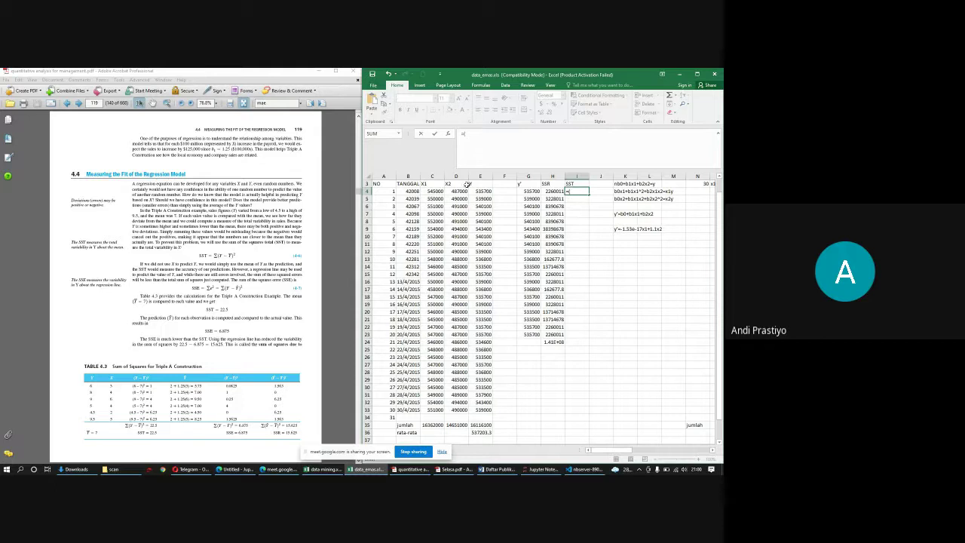
click(482, 192)
text(-)
click(487, 433)
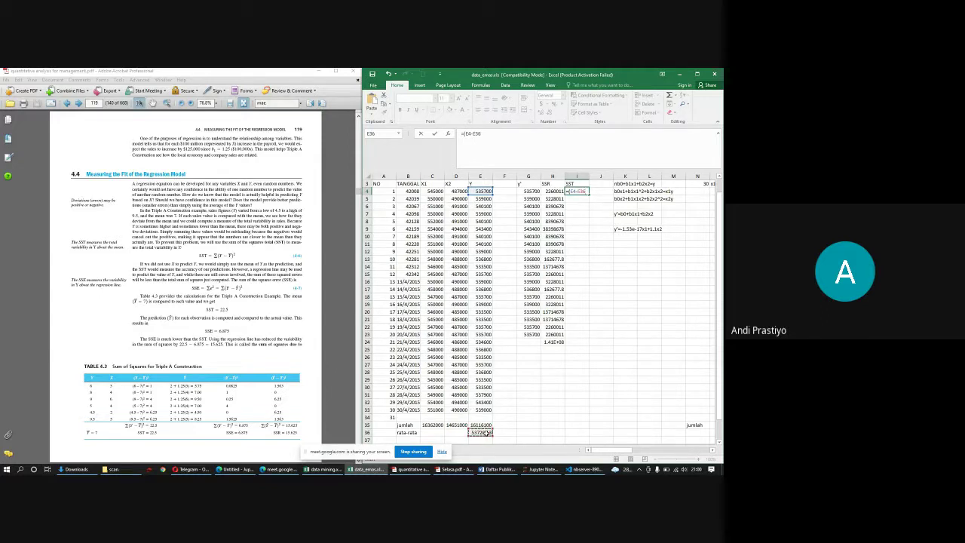
key(F4)
text()^2)
key(Return)
Step: Fill the SST formula from I4 down to I23 and sum the column in I24
click(581, 192)
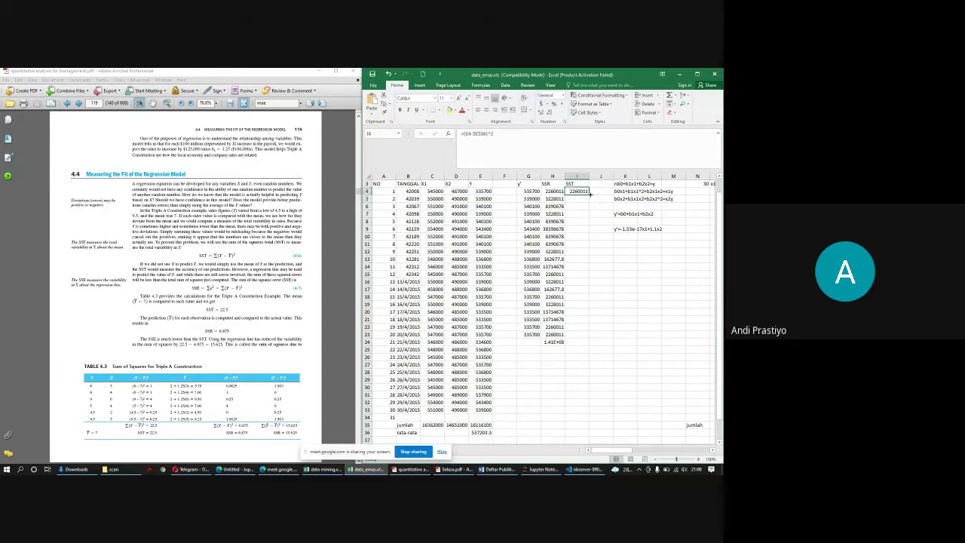
drag(589, 195, 593, 338)
click(677, 95)
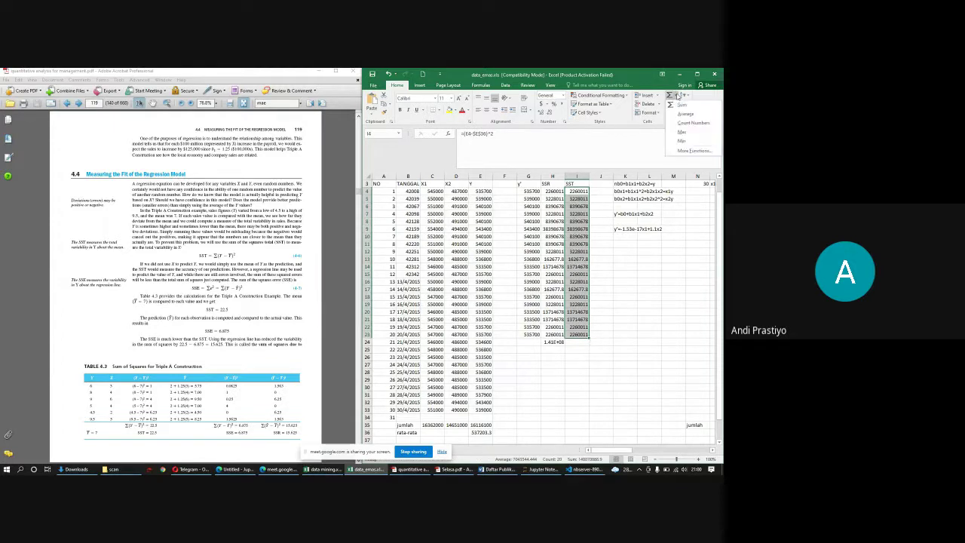
click(679, 106)
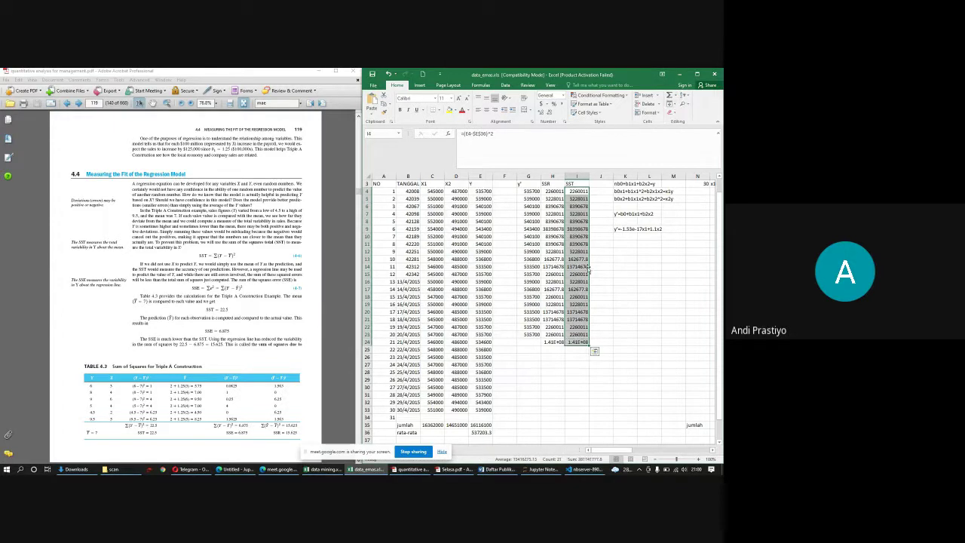
Step: Enter the label r^2 in cell G26, below the y' values
click(526, 360)
text(r)
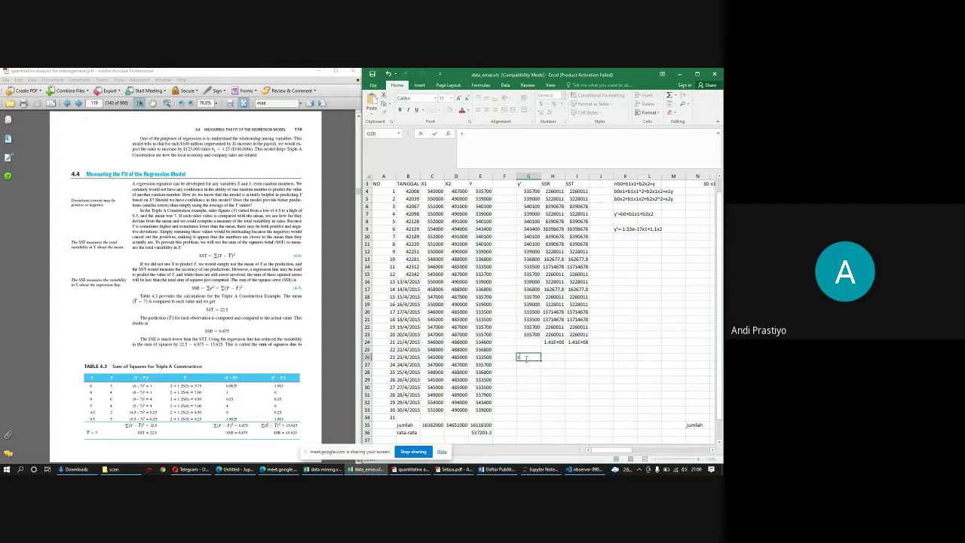
text(^2)
key(Tab)
Step: Check the coefficient of determination formula on PDF page 120 and calculate r^2 in H26 as =H24/I24
text(=)
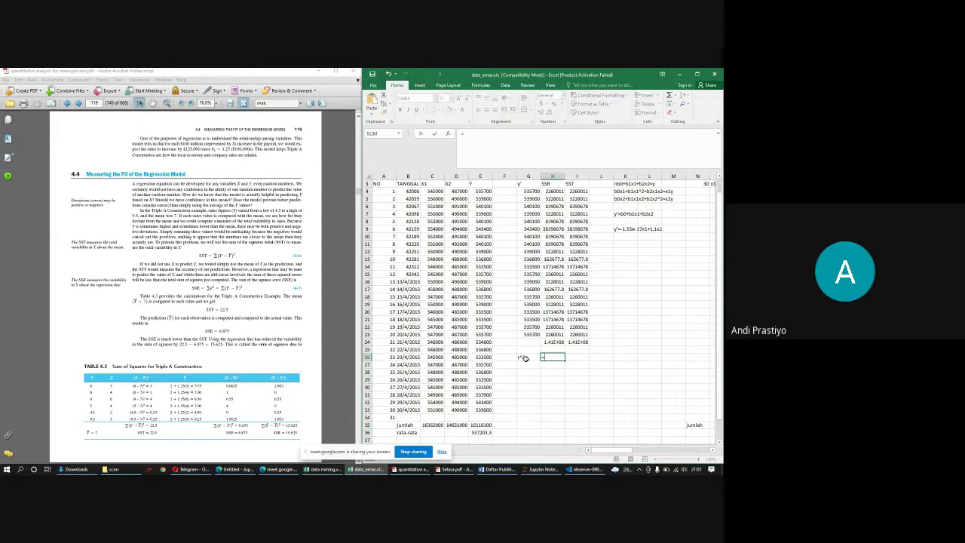
click(351, 195)
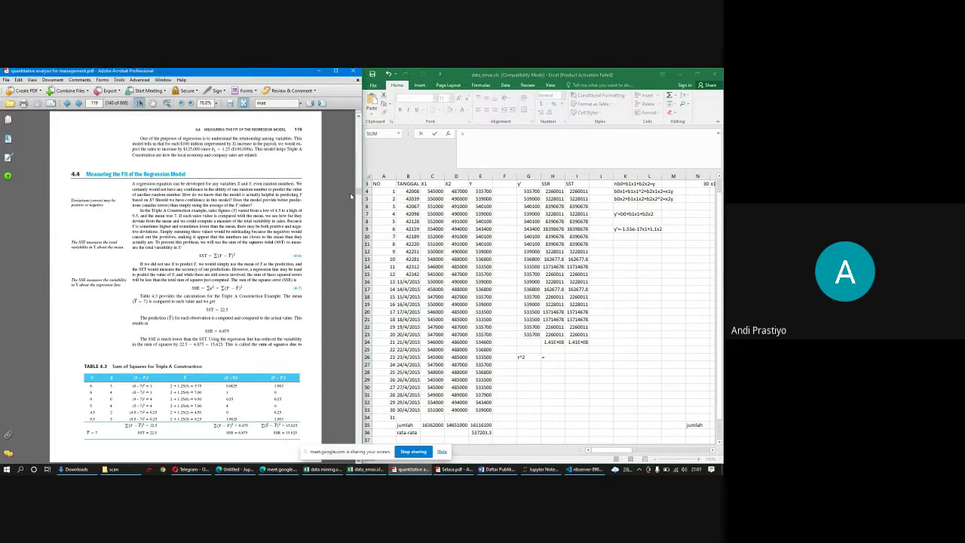
scroll(350, 195, down, 1)
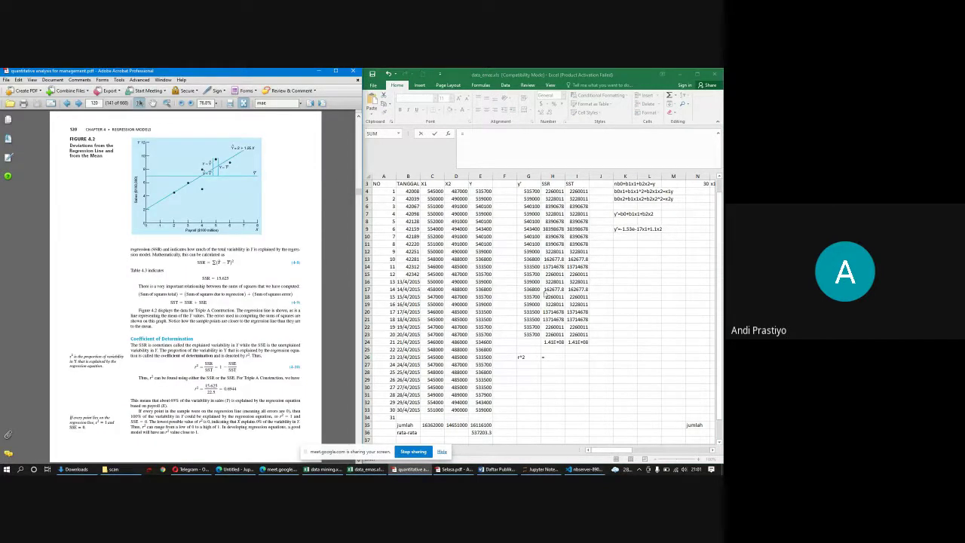
click(550, 356)
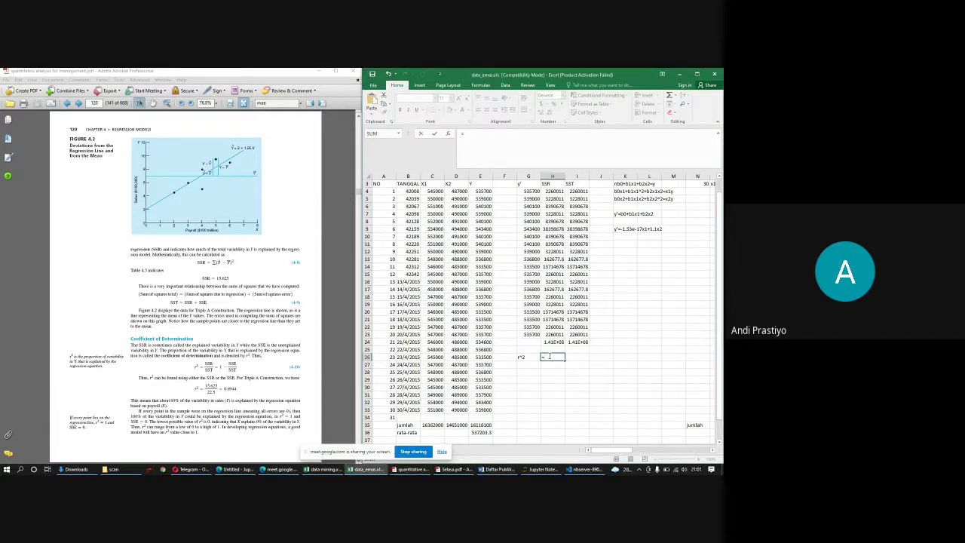
text(=)
click(556, 341)
text(/)
click(576, 342)
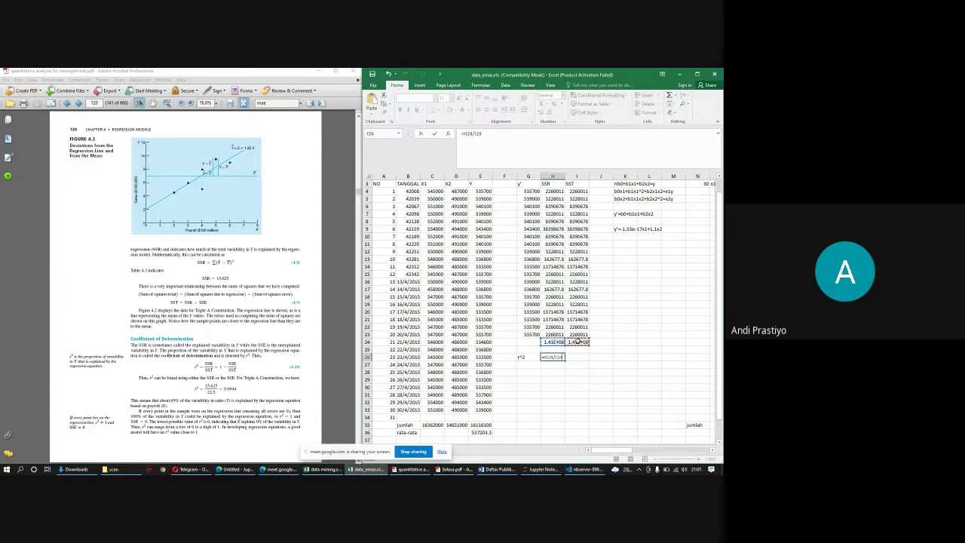
key(Return)
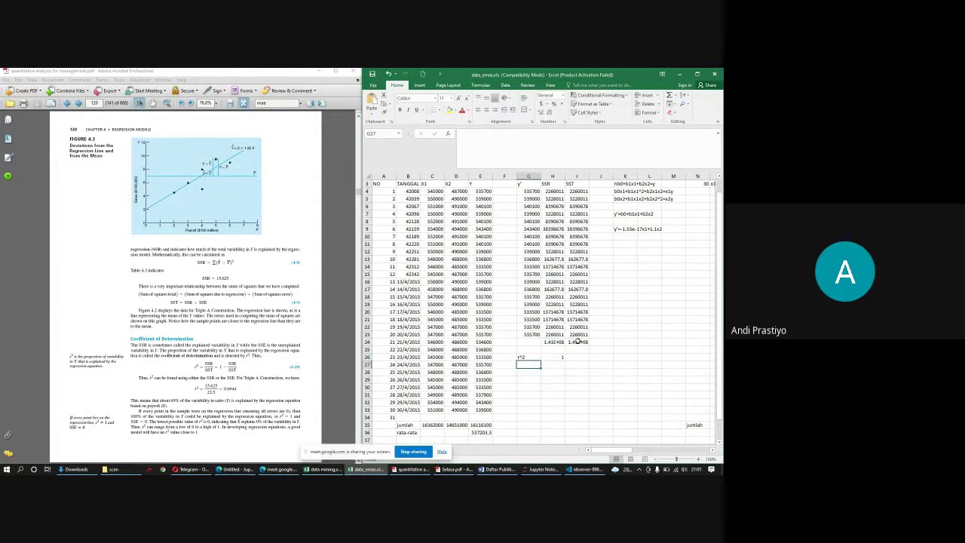
click(561, 356)
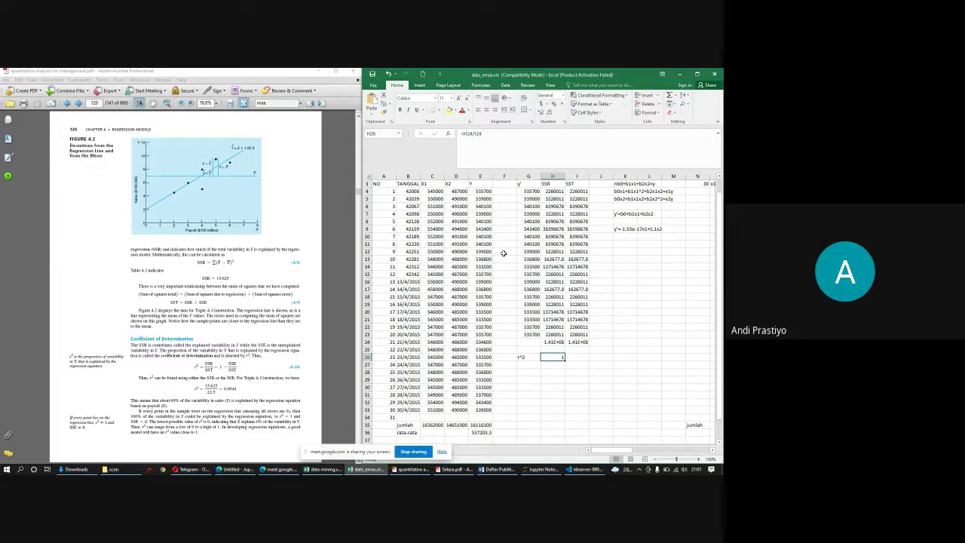
Step: Insert an empty column at F in data_emas and look up the MAE formula in Selasa.pdf
click(504, 176)
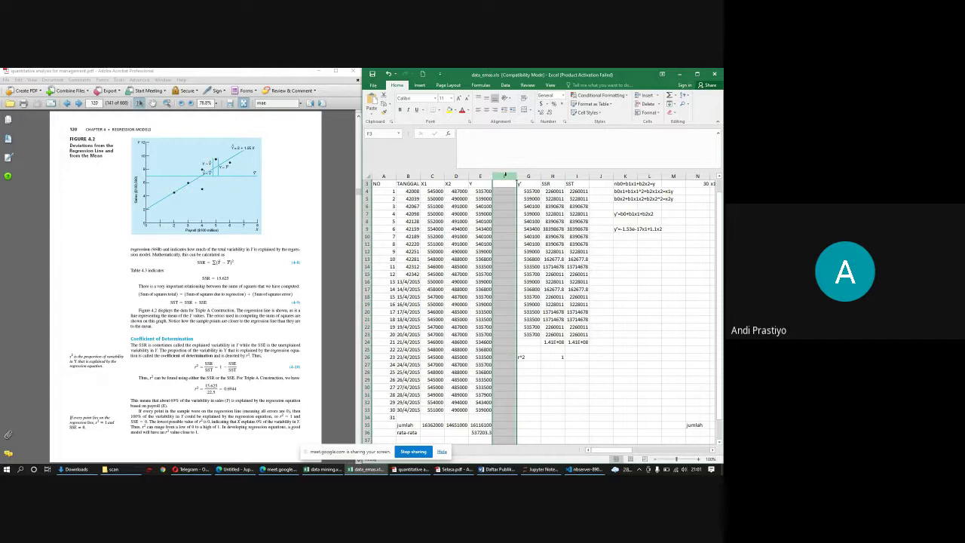
click(645, 96)
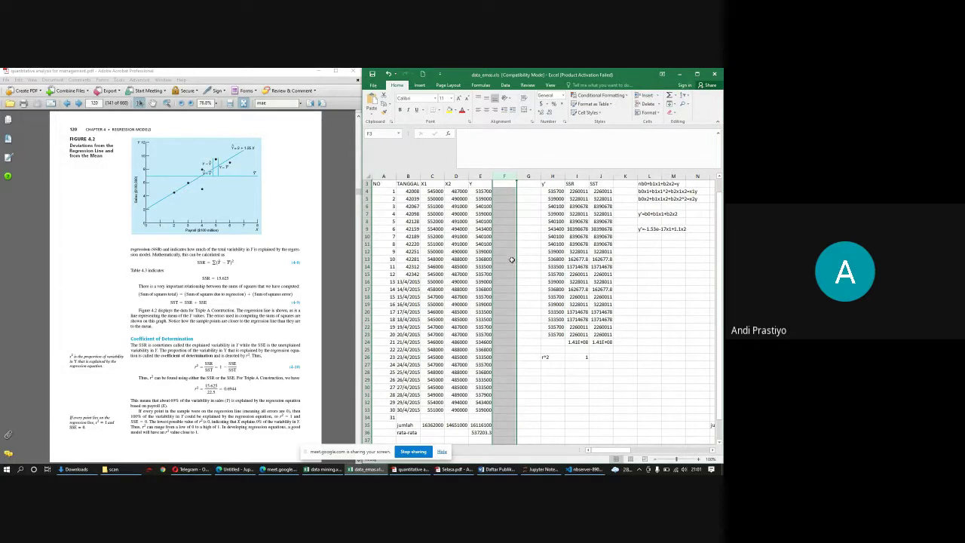
click(452, 469)
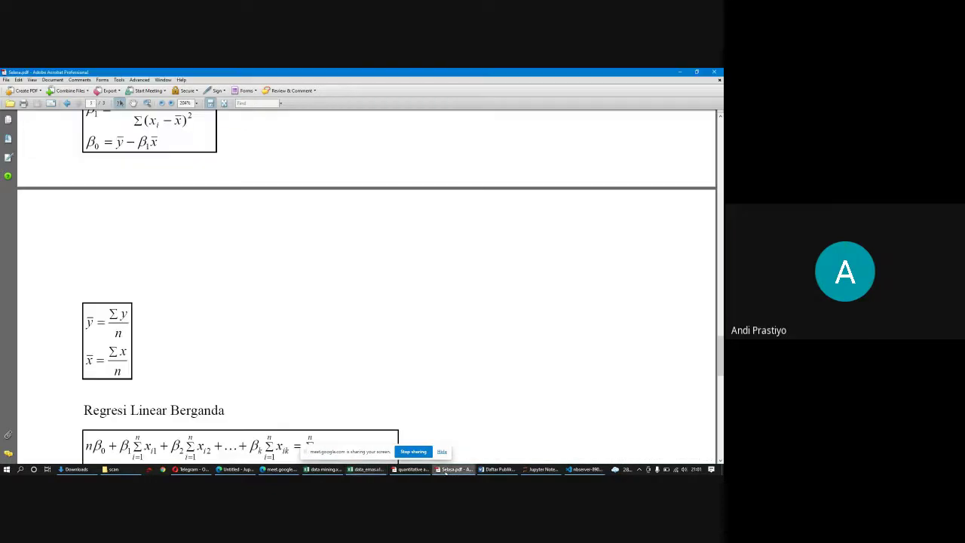
drag(721, 355, 721, 404)
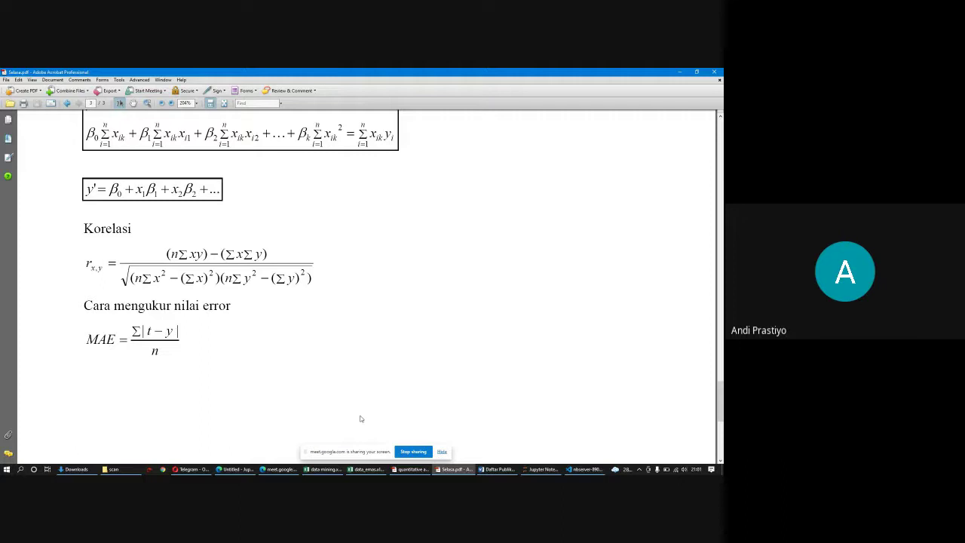
Step: Return to data_emas and enter the heading error in cell F3, beside the Y column
click(367, 469)
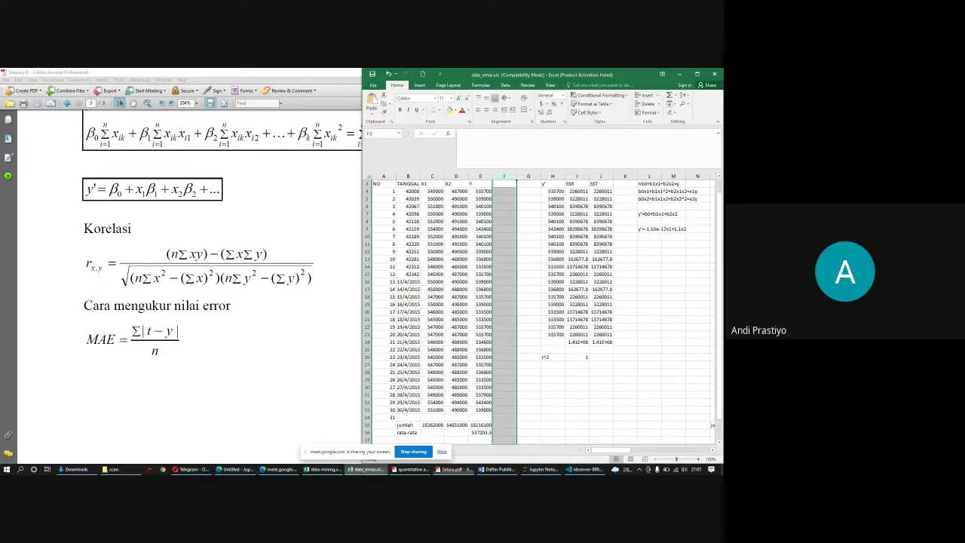
click(511, 182)
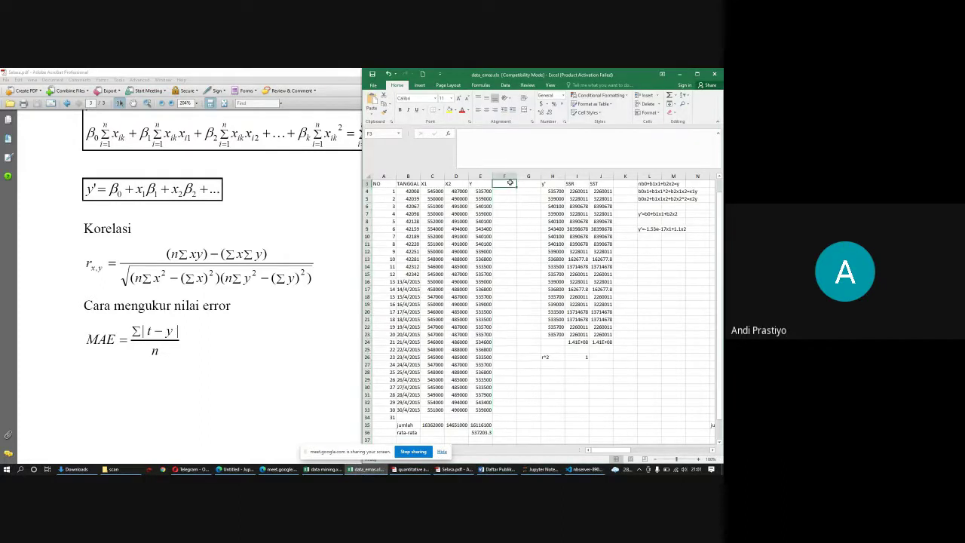
text(error)
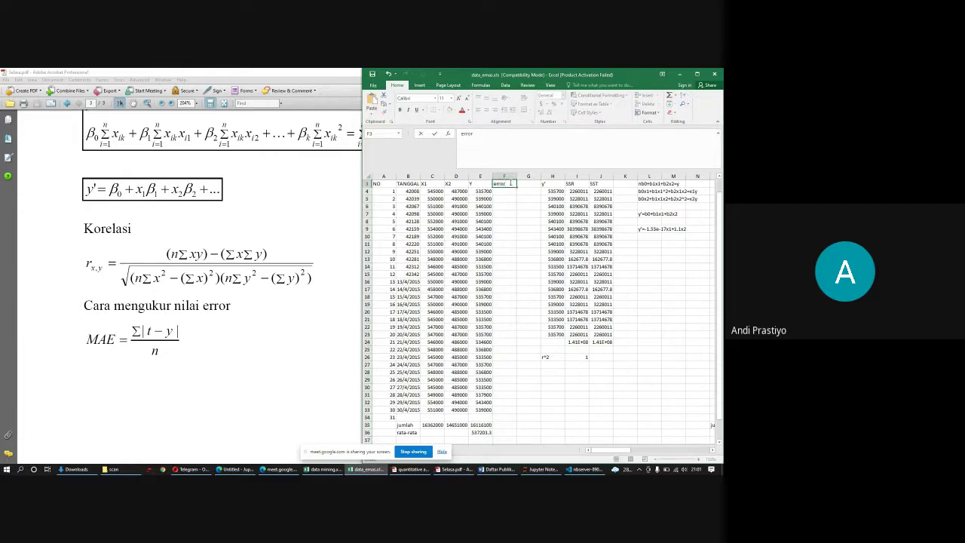
key(Return)
Step: Calculate the first absolute error in F4 with the formula =ABS(E4-H4)
text(=)
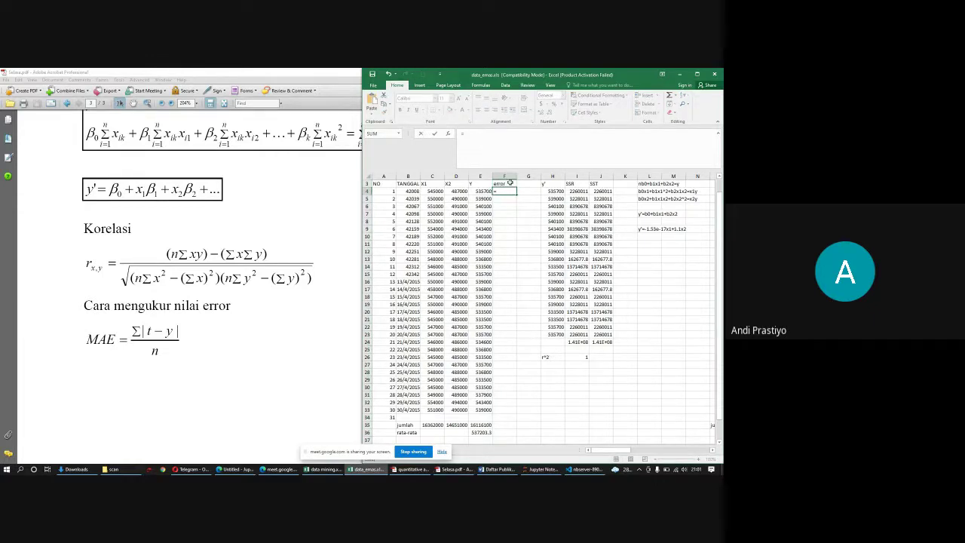
text(ab)
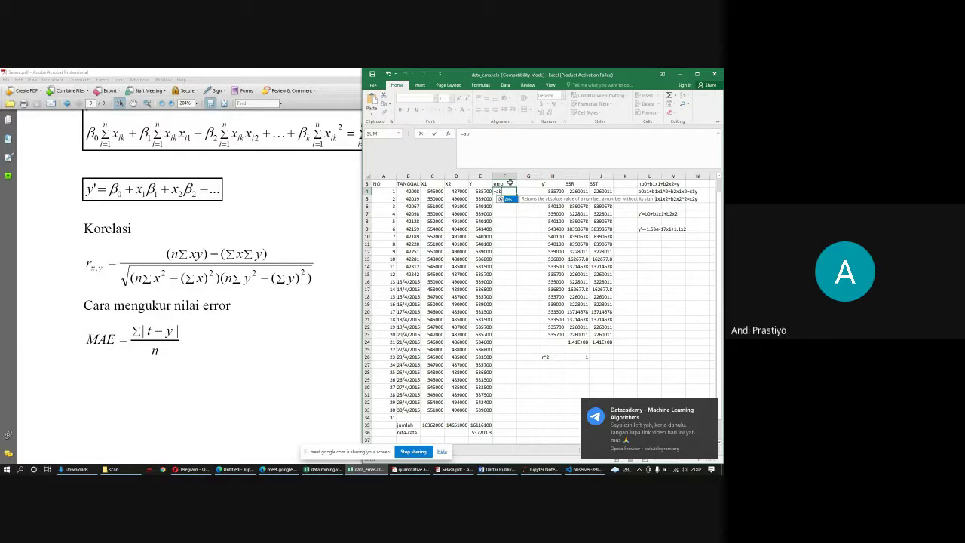
key(Tab)
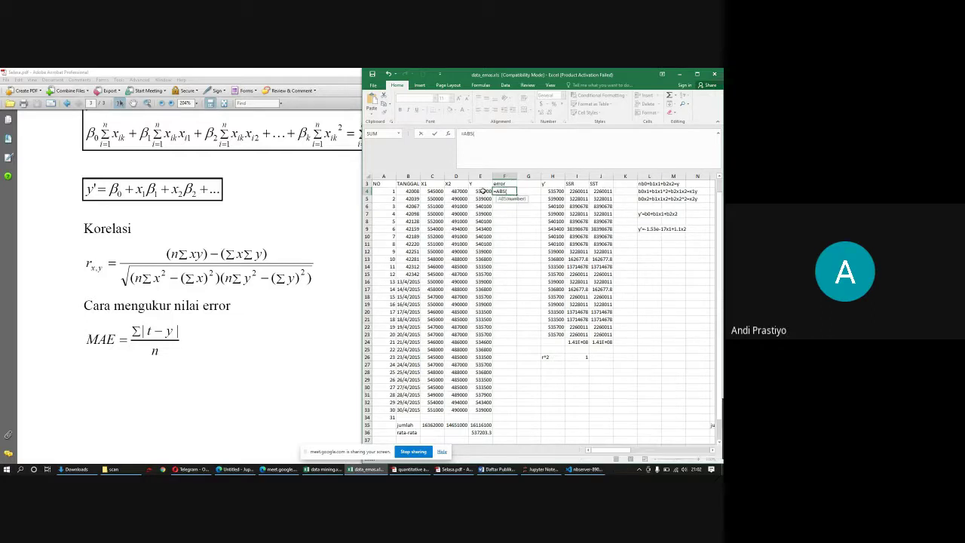
click(485, 190)
text(-)
click(555, 191)
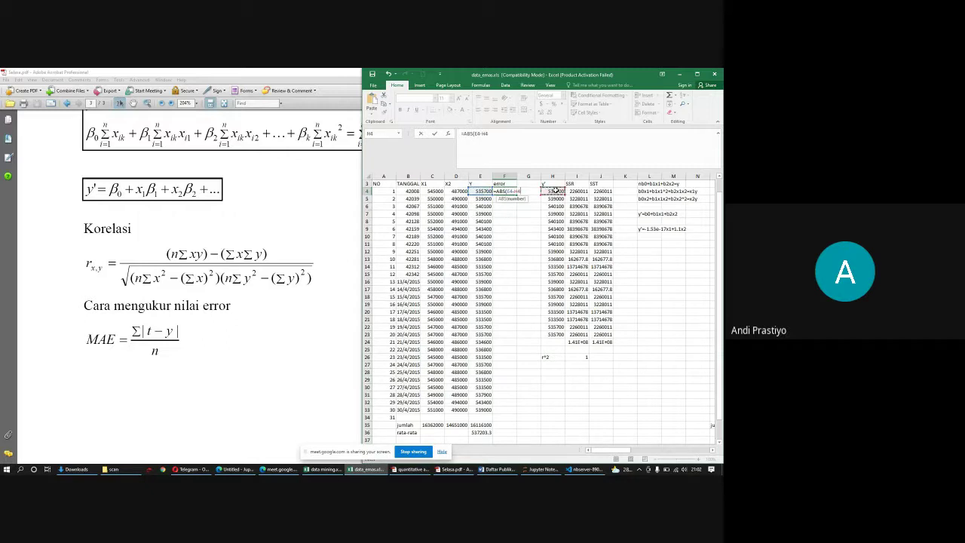
text())
key(Return)
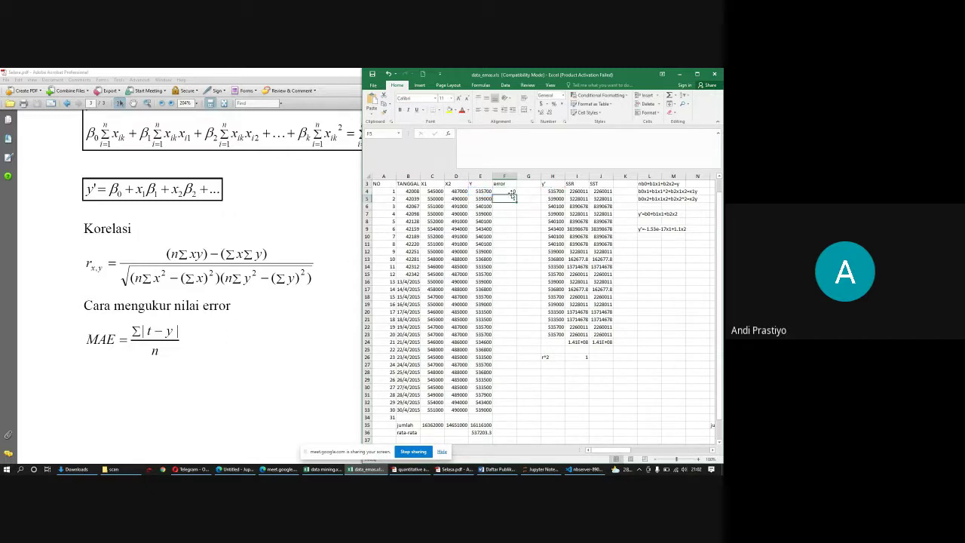
Step: Fill the absolute error formula from F4 down to F23
click(512, 192)
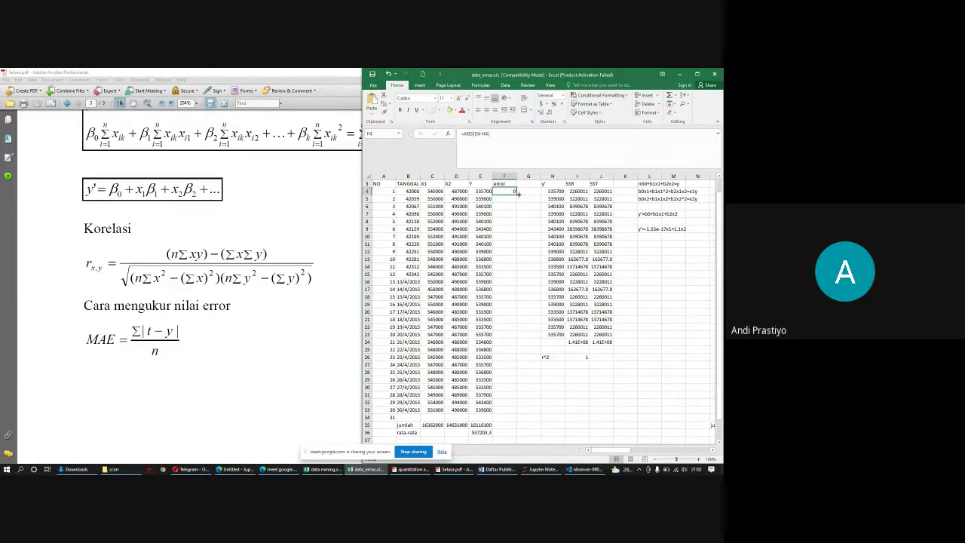
drag(518, 193, 518, 219)
drag(523, 276, 525, 341)
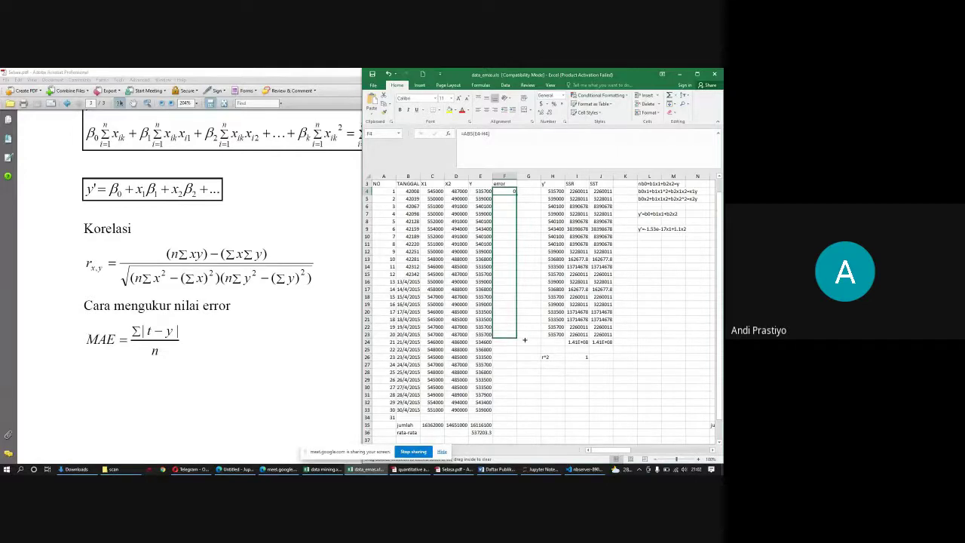
key(ctrl+d)
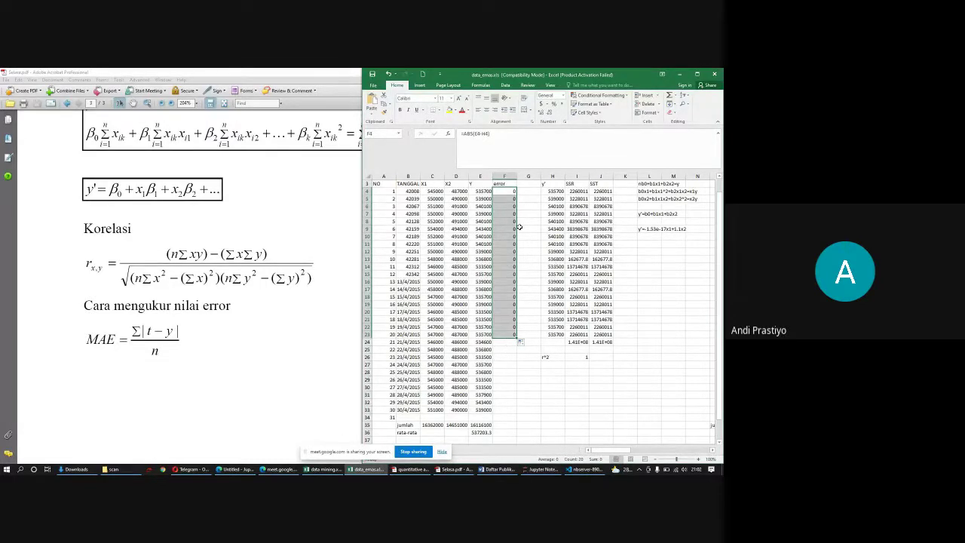
click(510, 352)
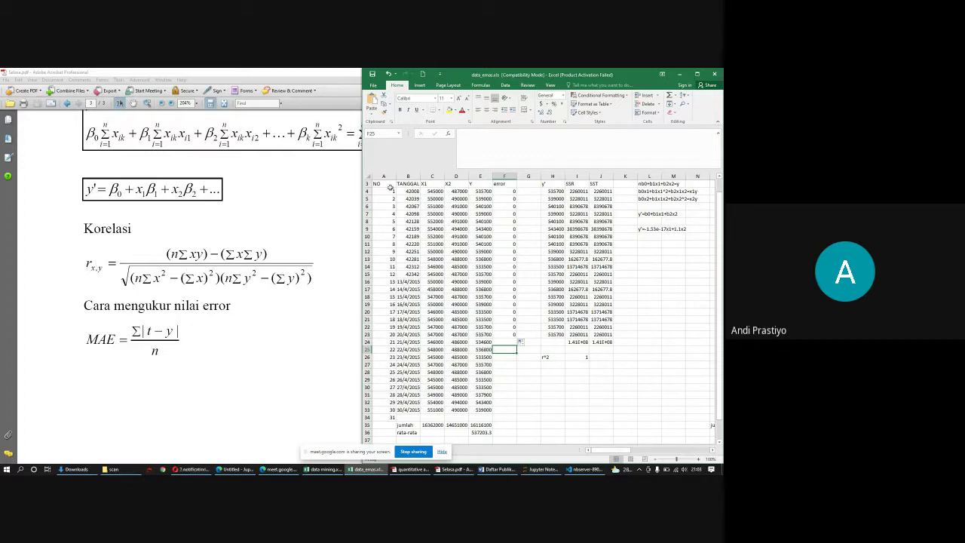
Step: Maximize the data_emas window and review the whole regression worksheet from its title row
click(697, 76)
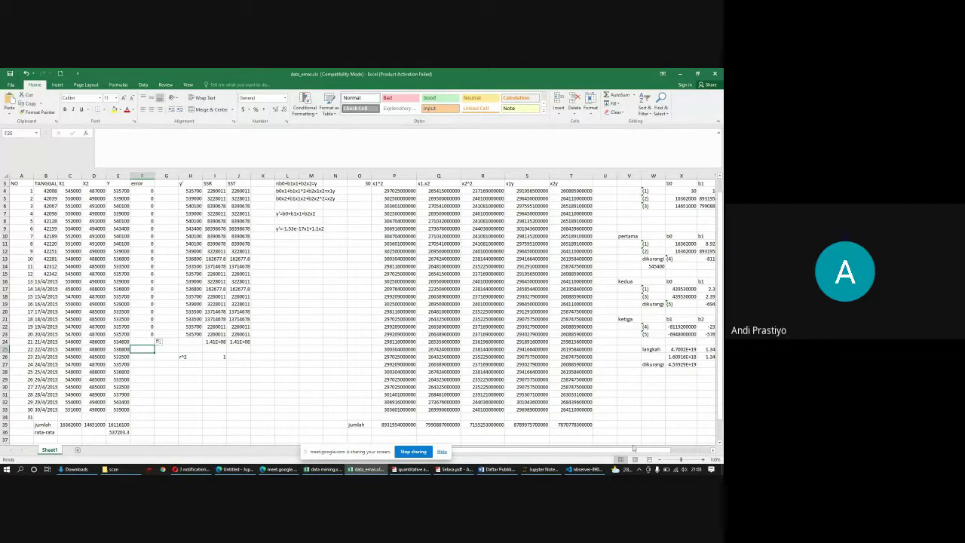
mouse_move(633, 451)
mouse_down()
mouse_move(644, 451)
mouse_move(630, 451)
mouse_up()
scroll(362, 312, up, 1)
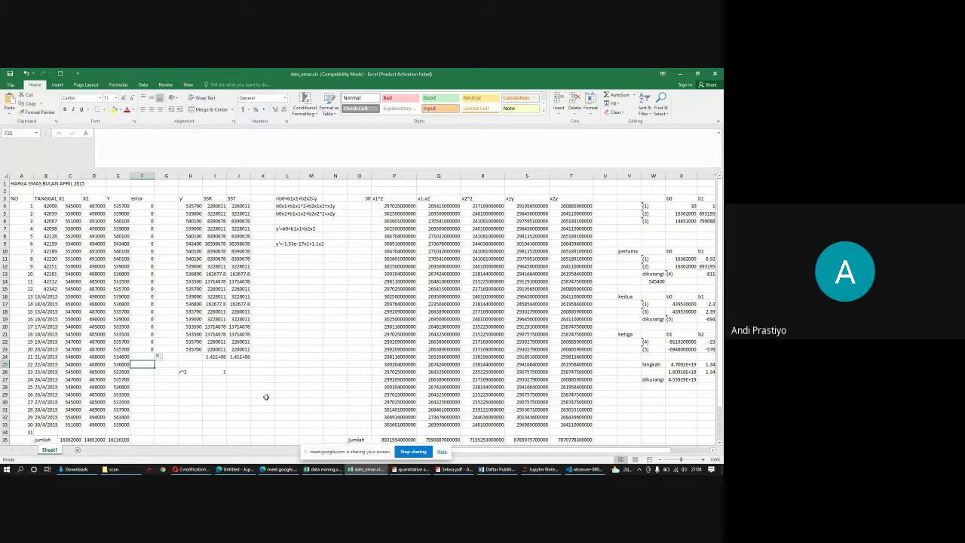
Step: Switch to the Jupyter notebook and rename it regresilinearberganda
click(234, 470)
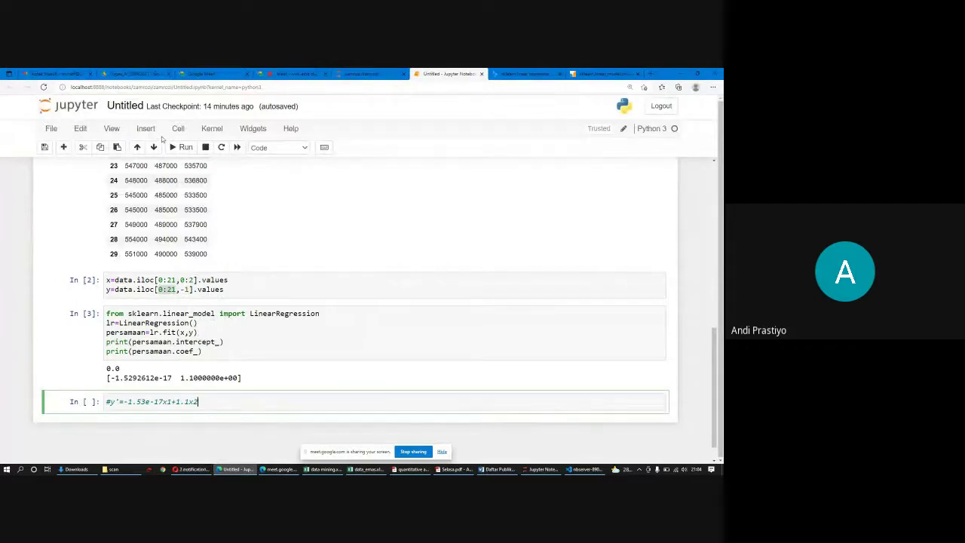
click(134, 105)
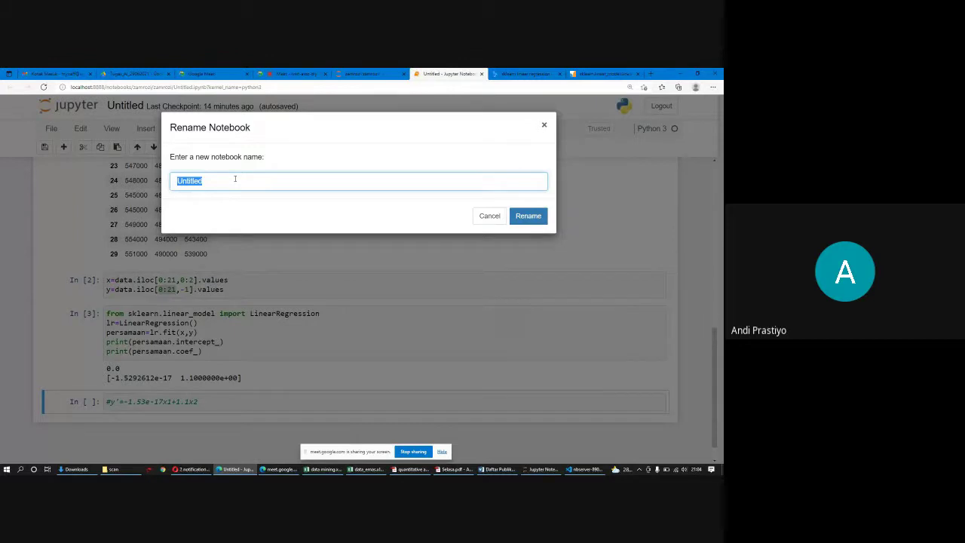
text(regresilinearberganda)
key(Return)
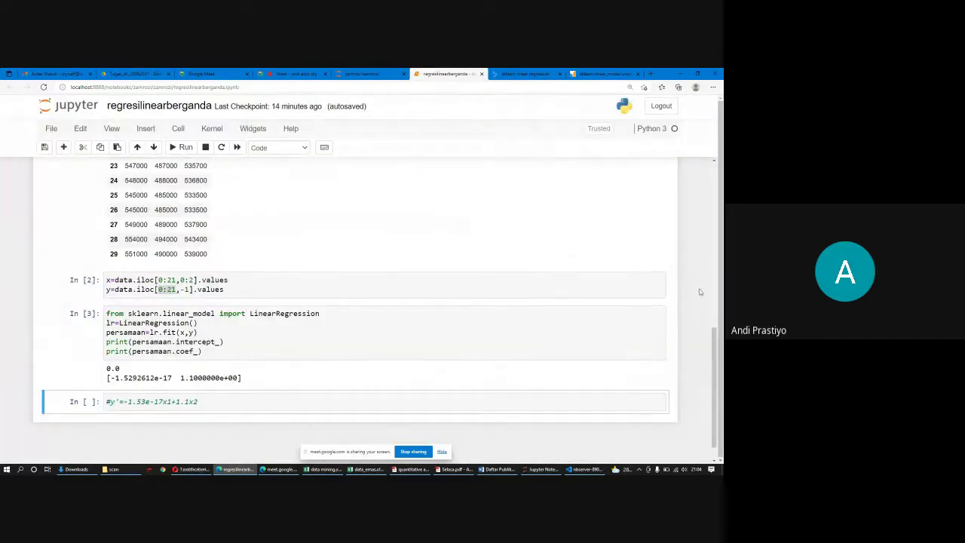
Step: Review the notebook's data and regression code, and add an empty cell below the #y' equation comment
drag(715, 347, 720, 164)
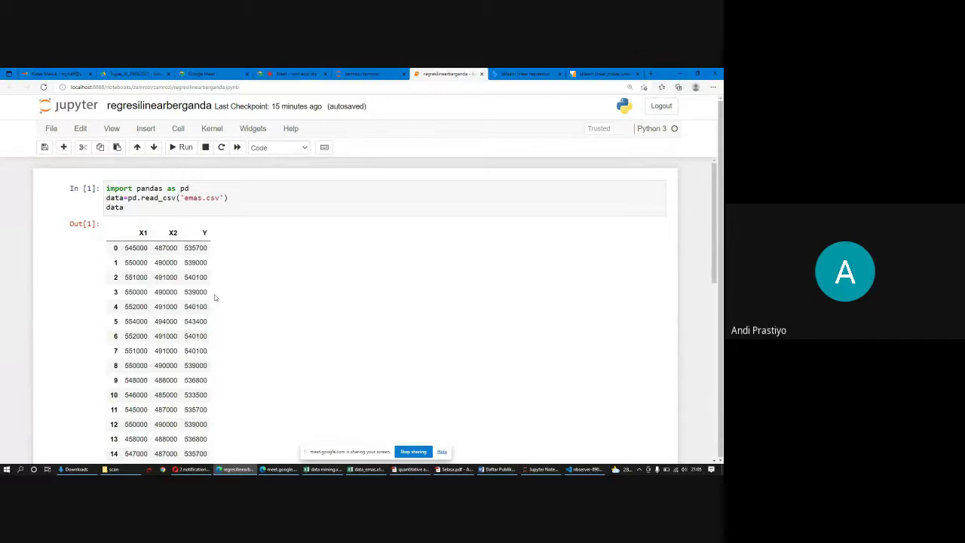
drag(716, 210, 722, 345)
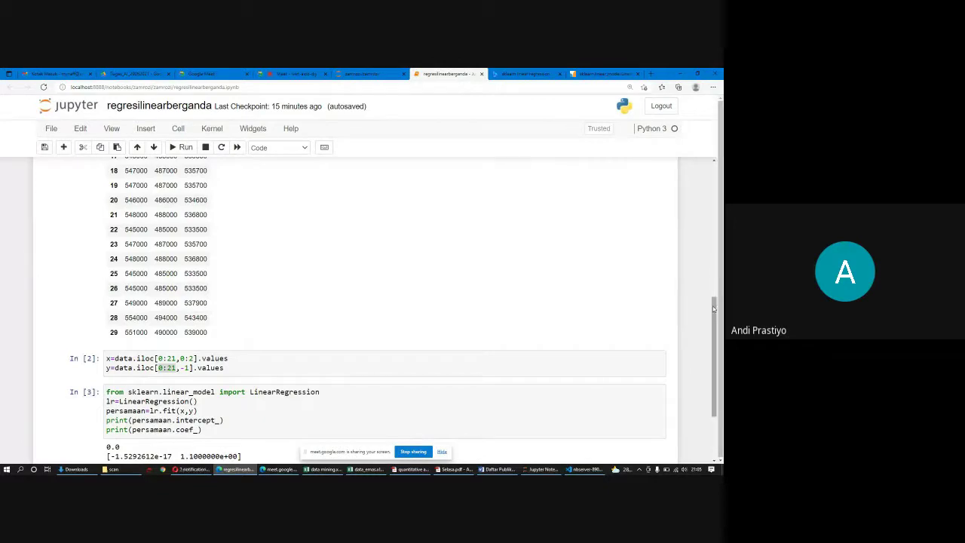
drag(716, 308, 718, 326)
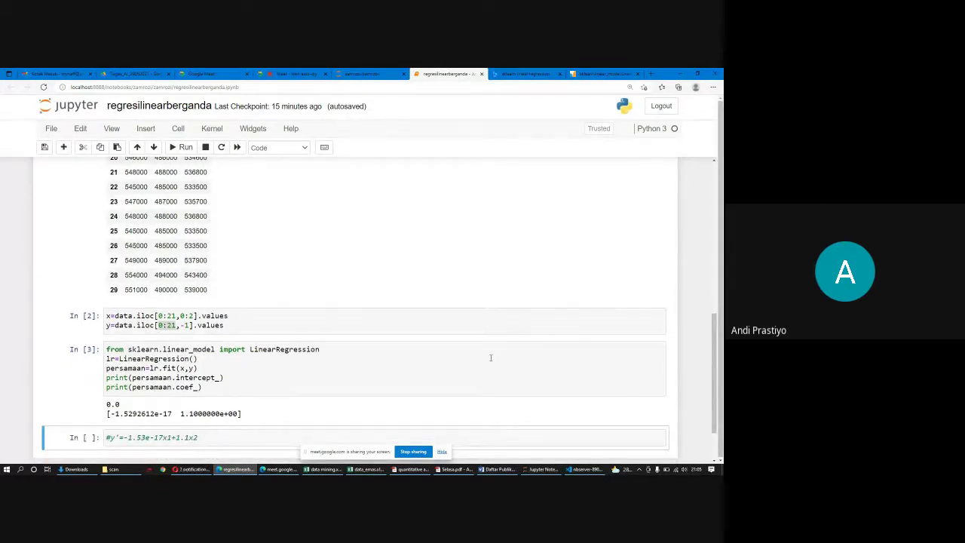
click(212, 436)
click(63, 147)
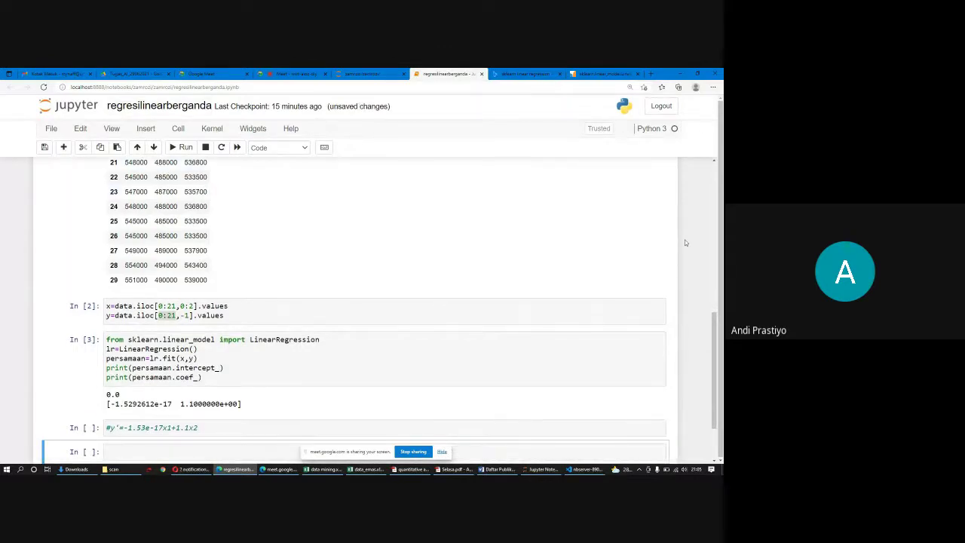
Step: Search Bing for sklearn mean absolute error in place of the linear regression query
click(522, 73)
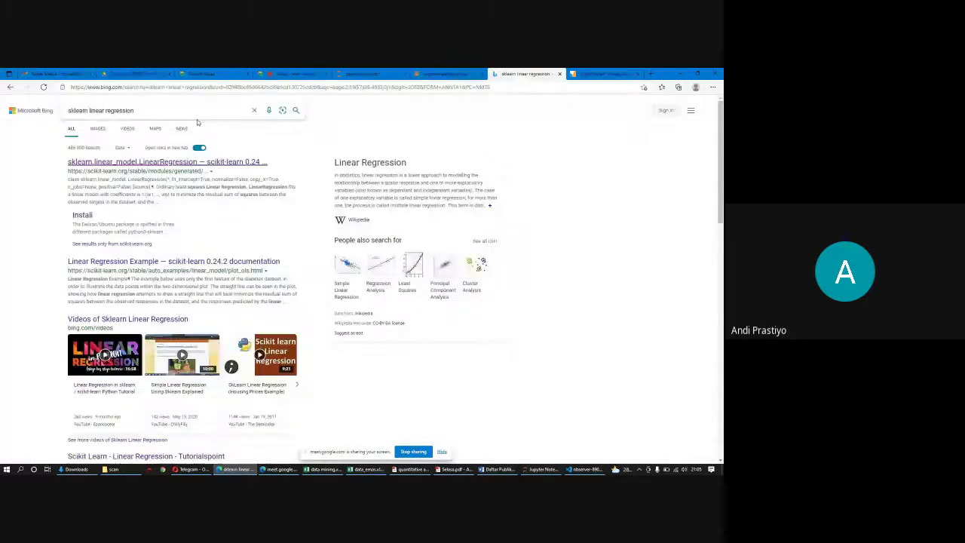
drag(148, 113, 90, 113)
text(.ma)
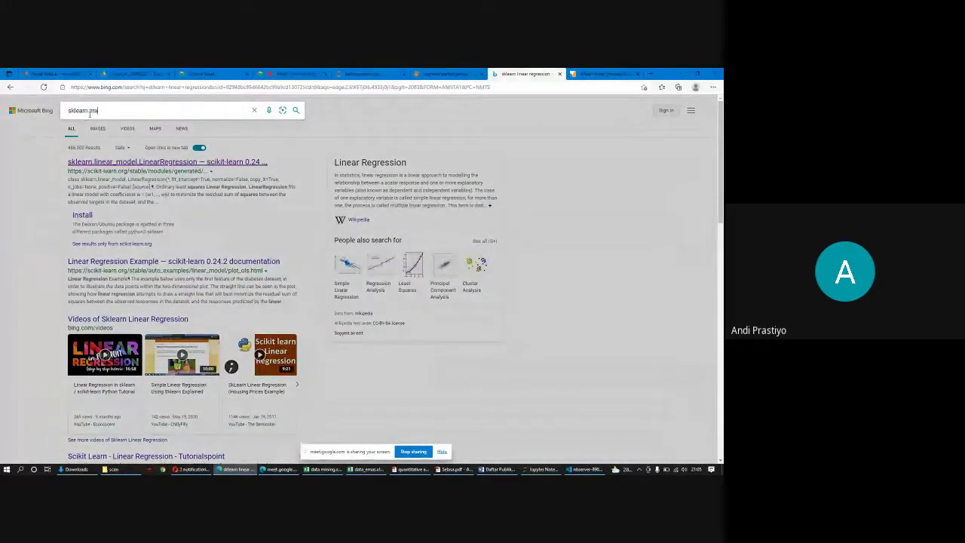
key(BackSpace)
text(ean )
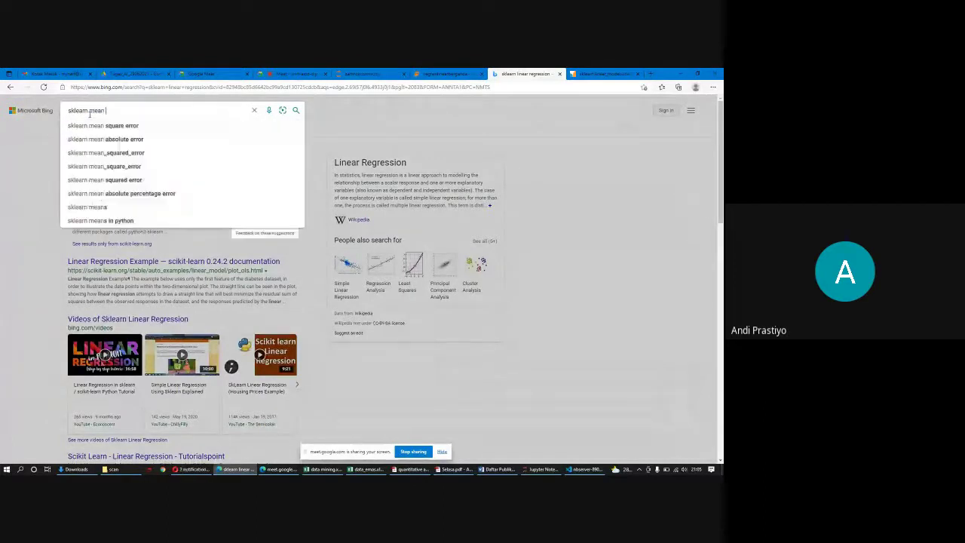
text(absol)
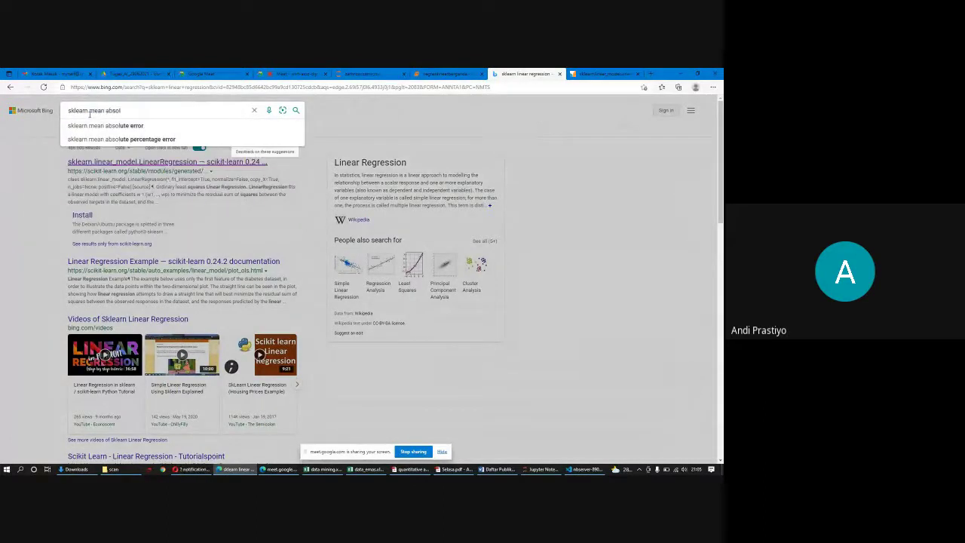
click(105, 125)
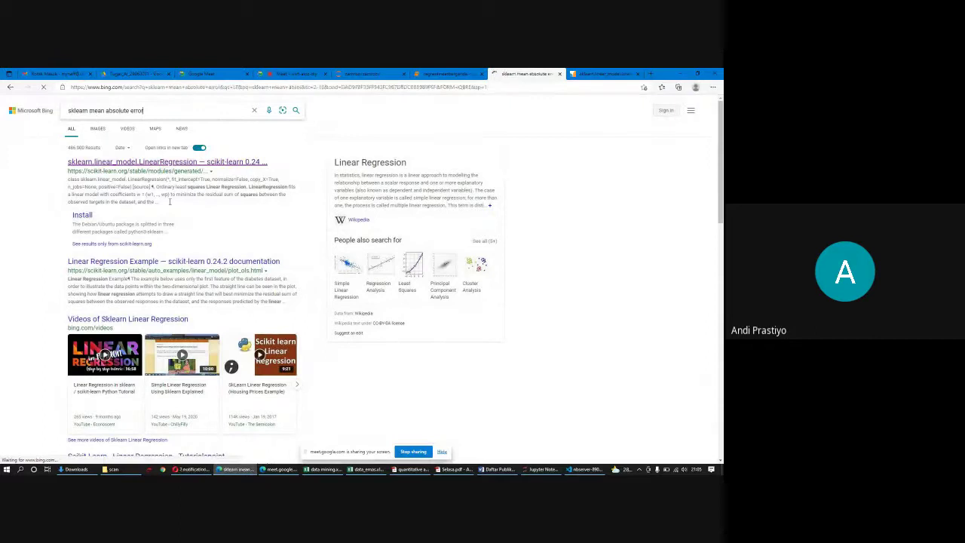